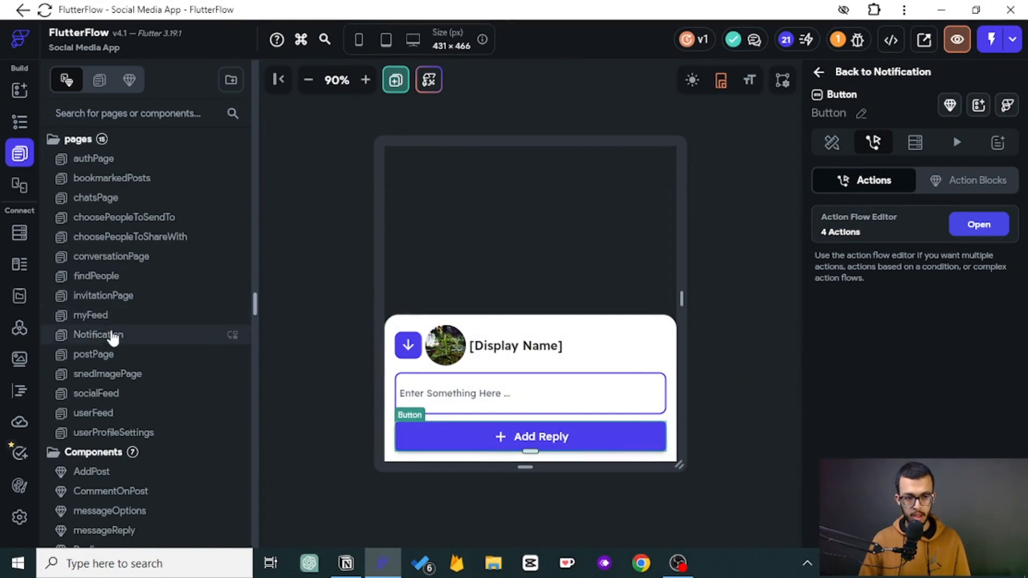
- Open the socialFeed page and inspect the notification bell and its badge in the header
{"action": "left_click", "coordinate": [111, 336]}
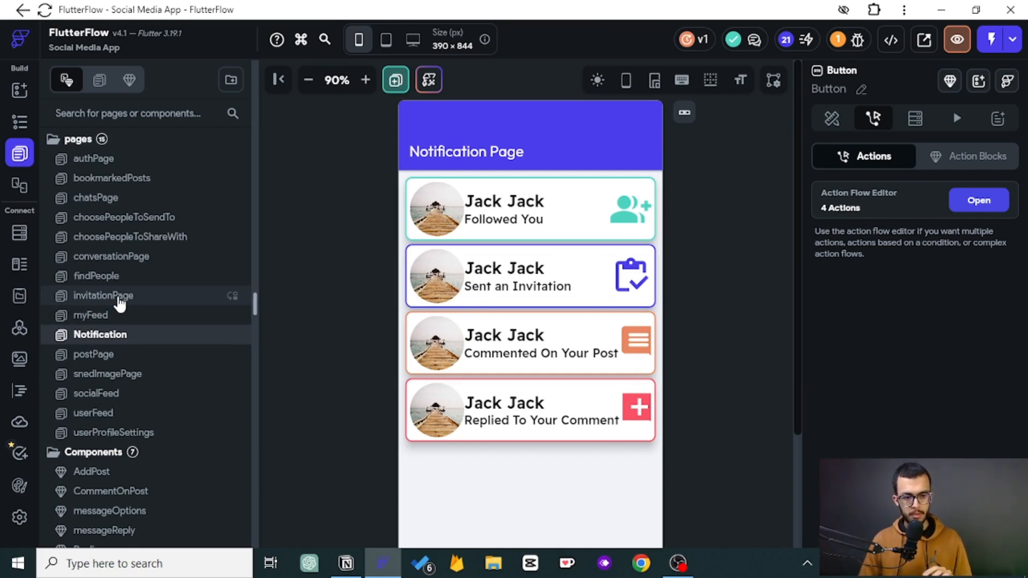
{"action": "left_click", "coordinate": [123, 399]}
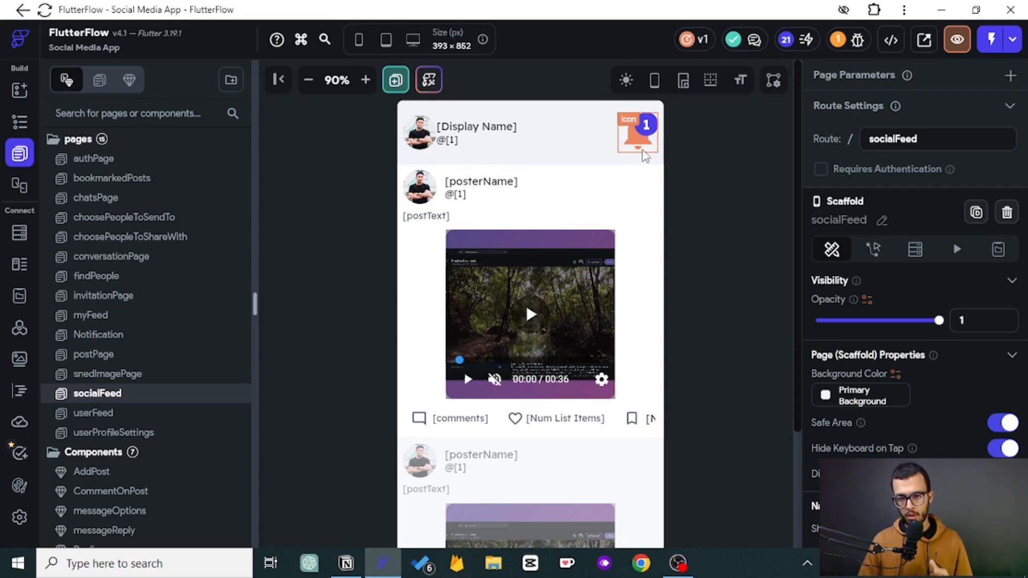
{"action": "left_click", "coordinate": [652, 134]}
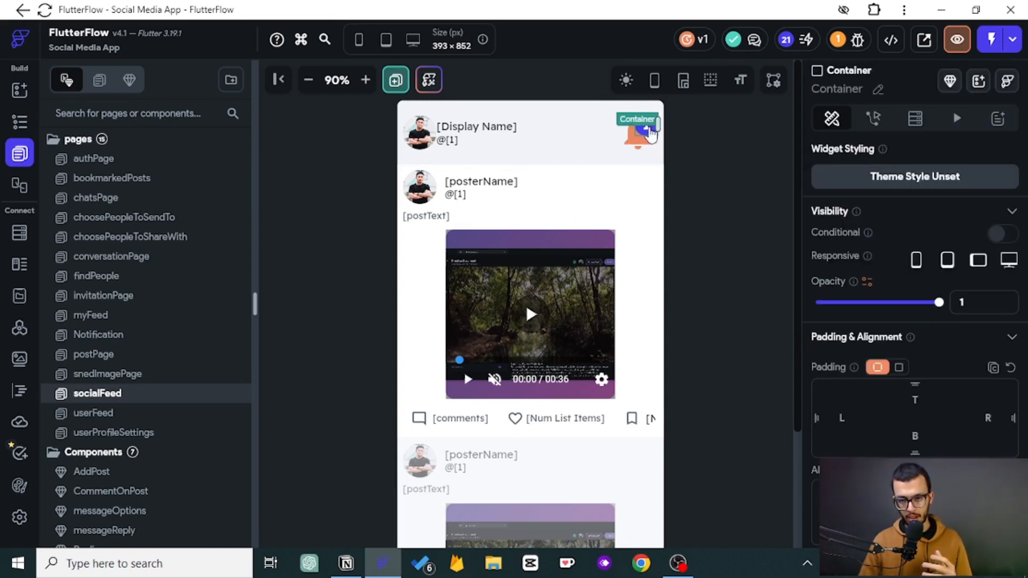
{"action": "left_click", "coordinate": [696, 143]}
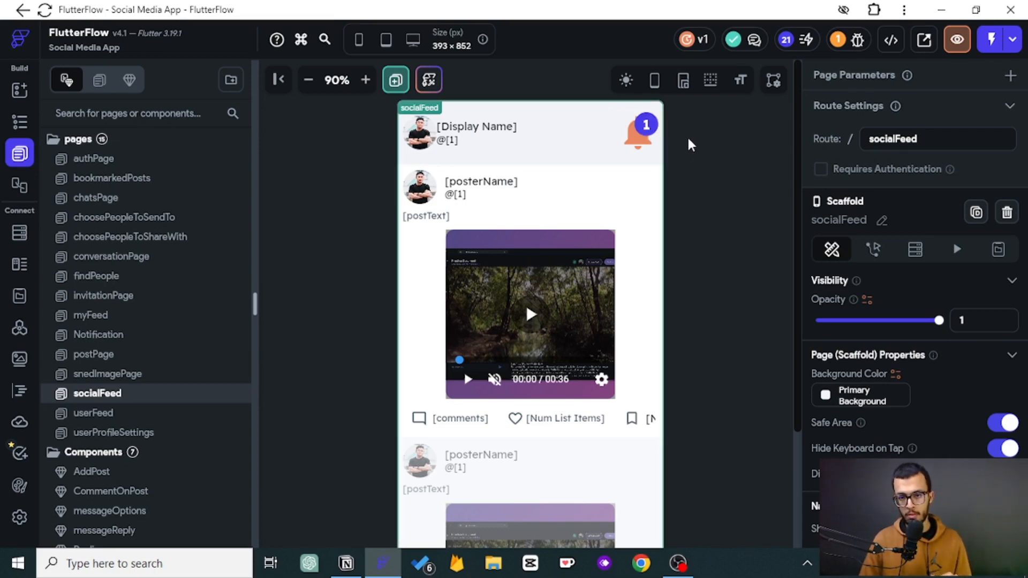
- Select the bell's badge text and delete its existing backend query
{"action": "left_click", "coordinate": [649, 127]}
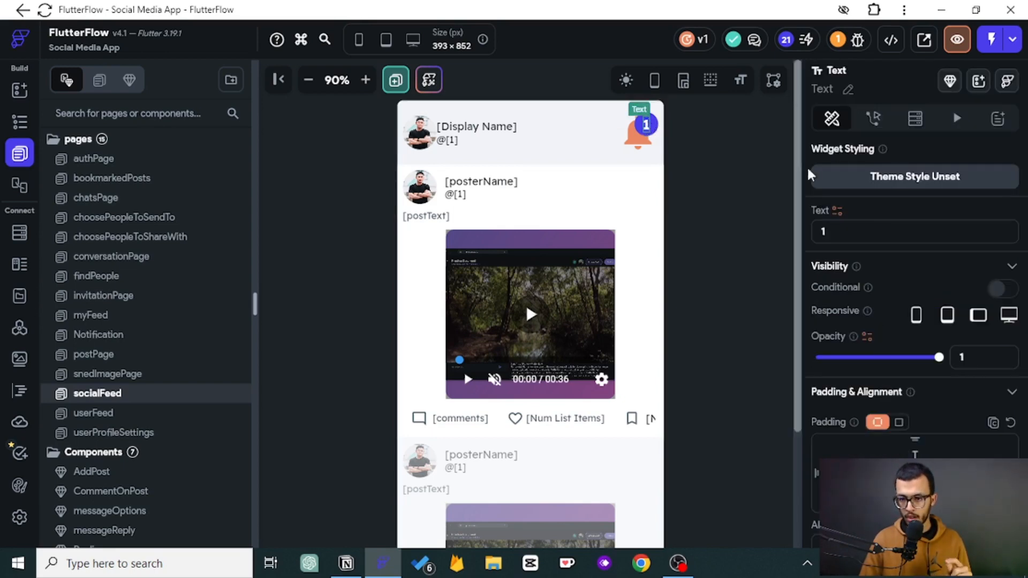
{"action": "left_click", "coordinate": [913, 123]}
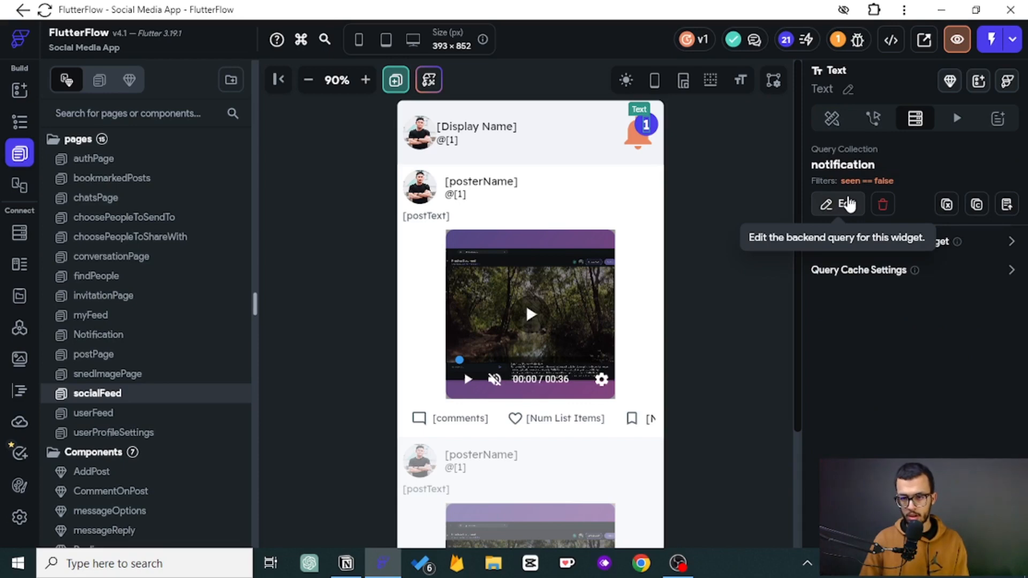
{"action": "left_click", "coordinate": [882, 205]}
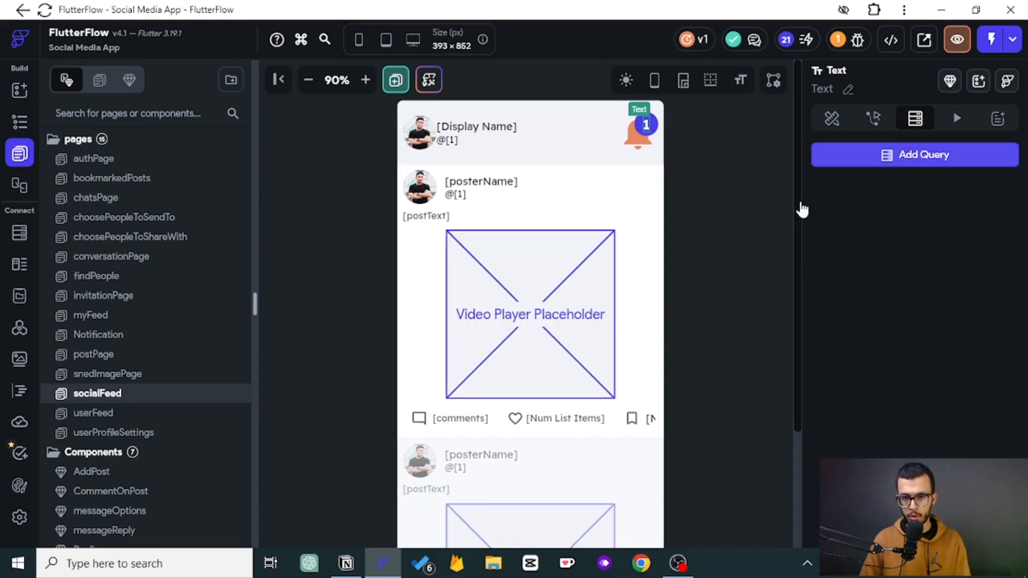
- Add a Query Collection backend query to the badge text on the notification collection
{"action": "left_click", "coordinate": [881, 160]}
{"action": "left_click", "coordinate": [712, 142]}
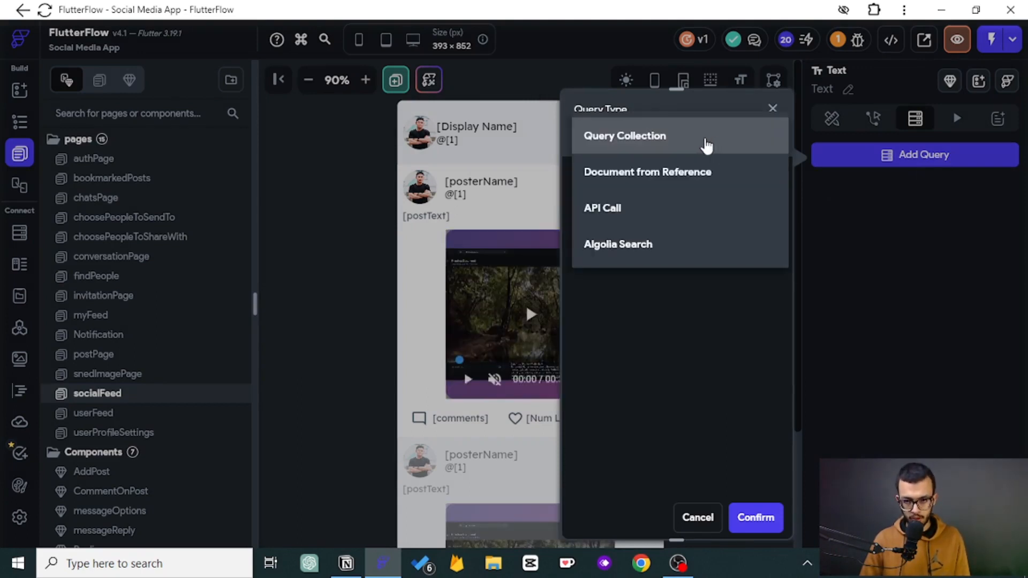
{"action": "left_click", "coordinate": [707, 145]}
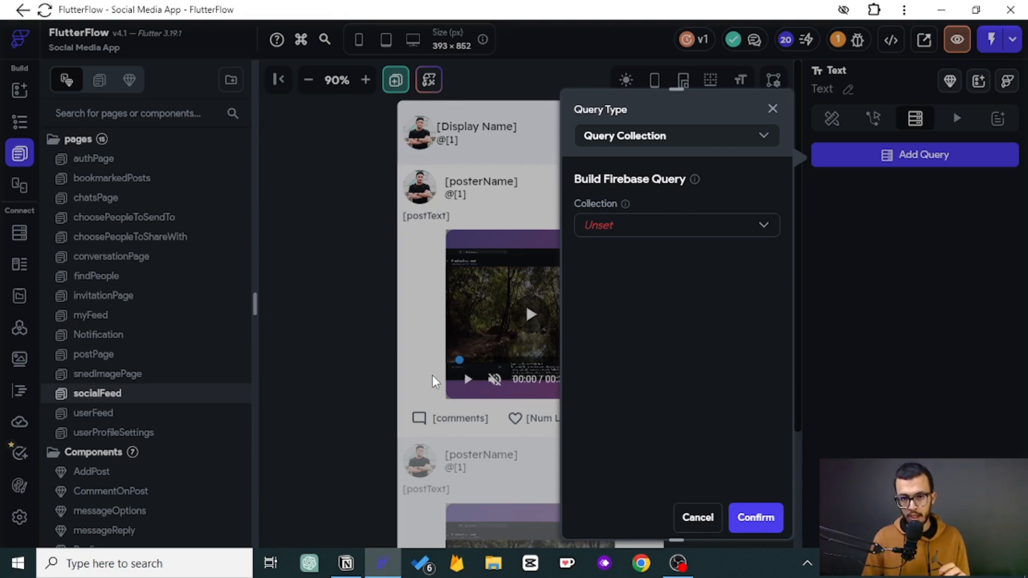
{"action": "left_click", "coordinate": [622, 227]}
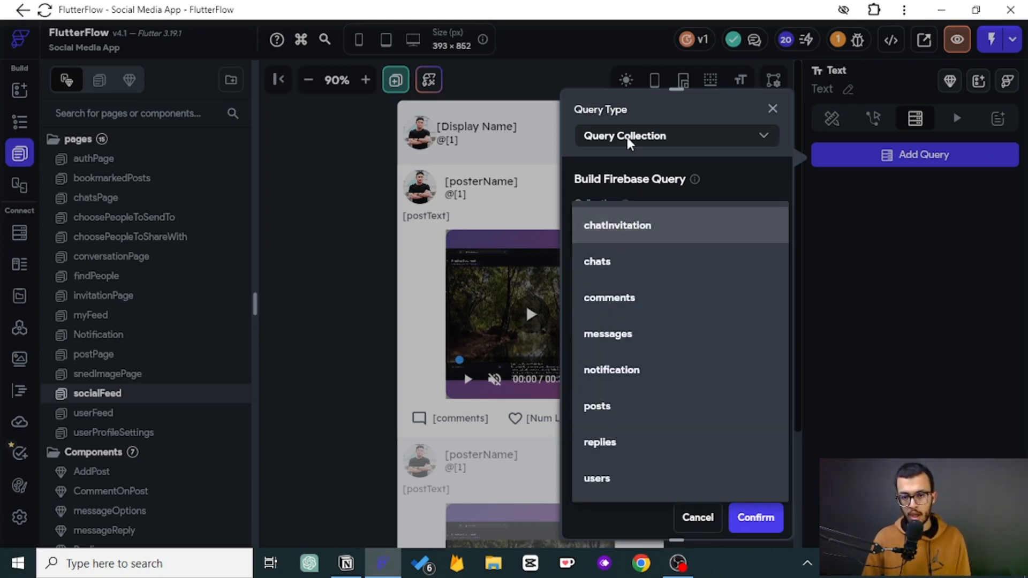
{"action": "left_click", "coordinate": [629, 143]}
{"action": "left_click", "coordinate": [604, 227]}
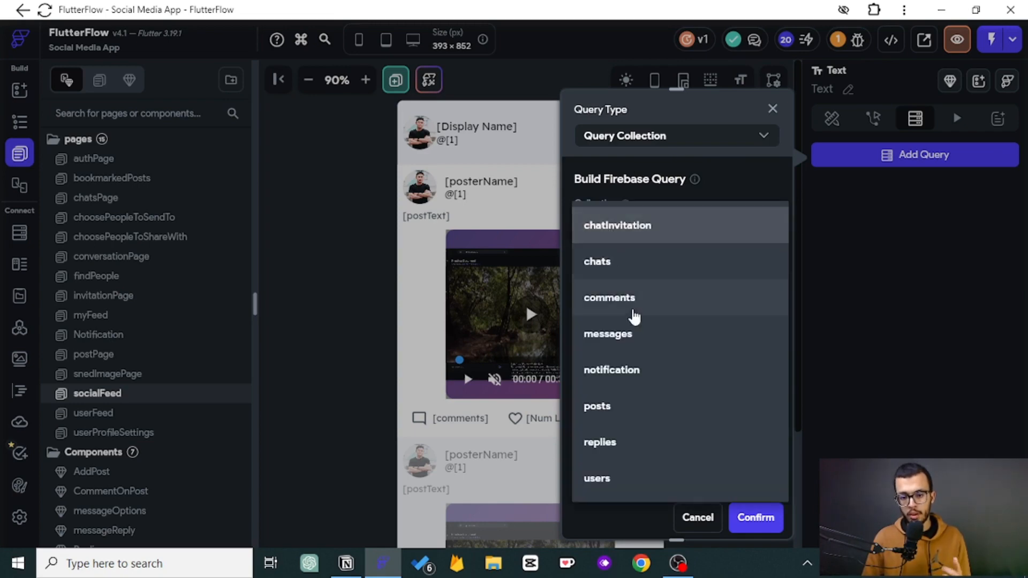
{"action": "left_click", "coordinate": [624, 374]}
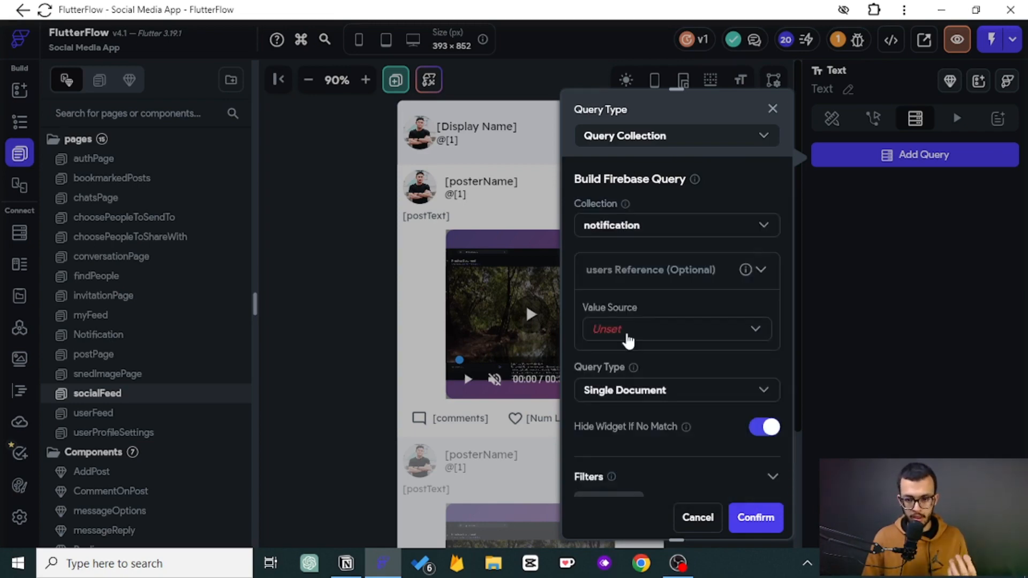
- Set the query's users reference from a variable: the authenticated user's User Record Reference
{"action": "left_click", "coordinate": [627, 338]}
{"action": "left_click", "coordinate": [633, 364]}
{"action": "left_click", "coordinate": [627, 382]}
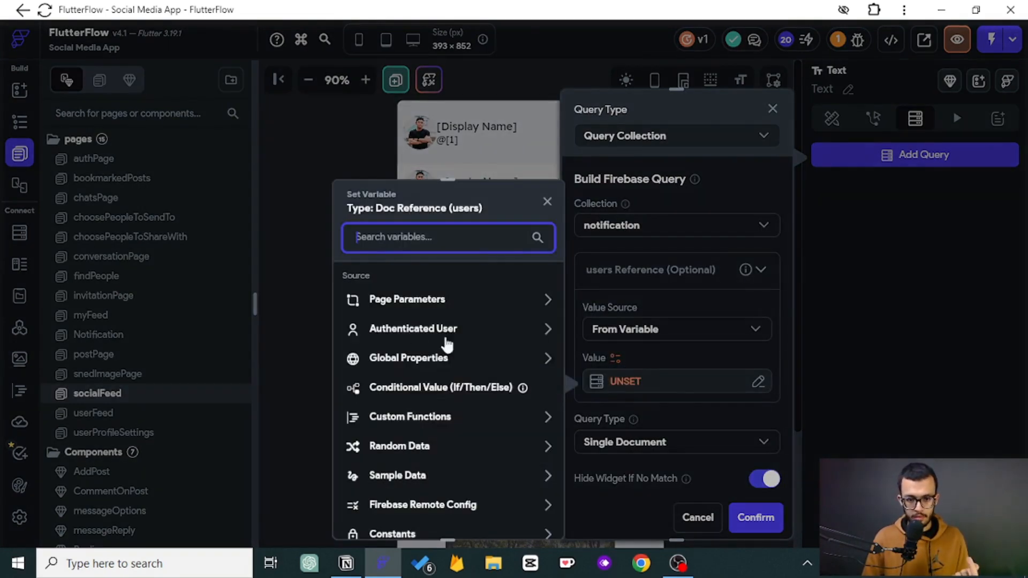
{"action": "left_click", "coordinate": [402, 332]}
{"action": "left_click", "coordinate": [448, 475]}
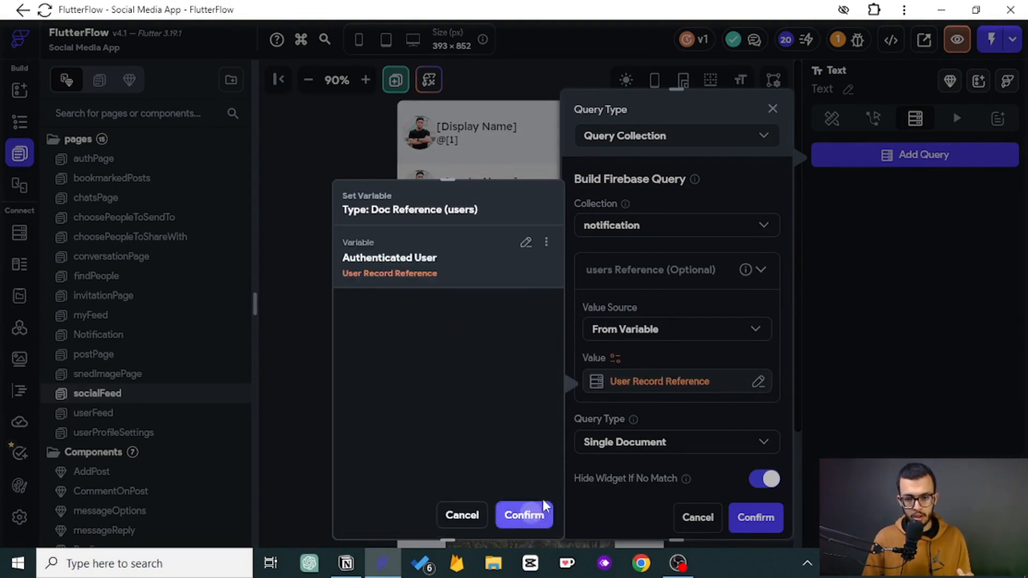
{"action": "left_click", "coordinate": [542, 509]}
- Set the notification query type to Count
{"action": "left_click", "coordinate": [638, 280]}
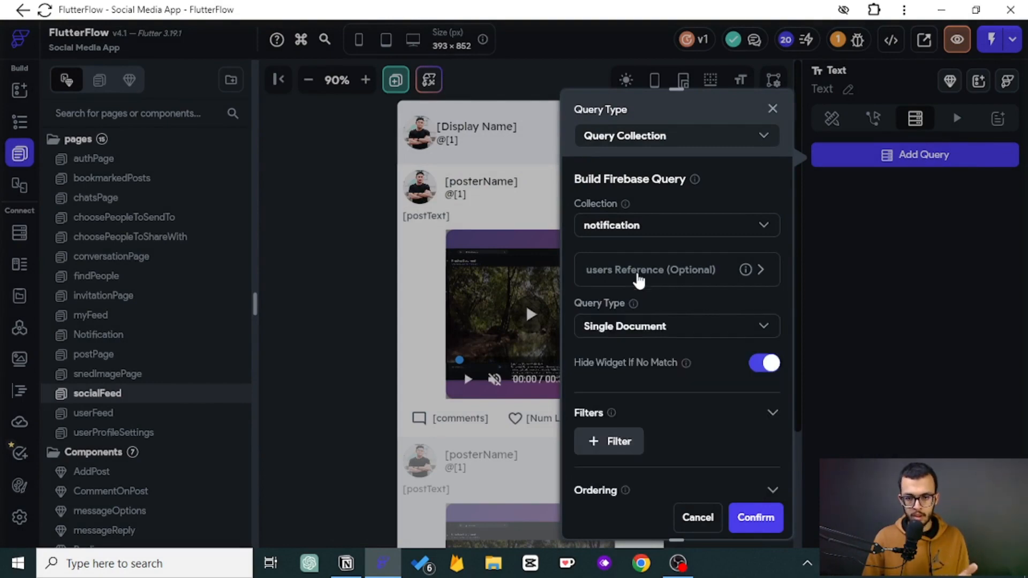
{"action": "left_click", "coordinate": [624, 334]}
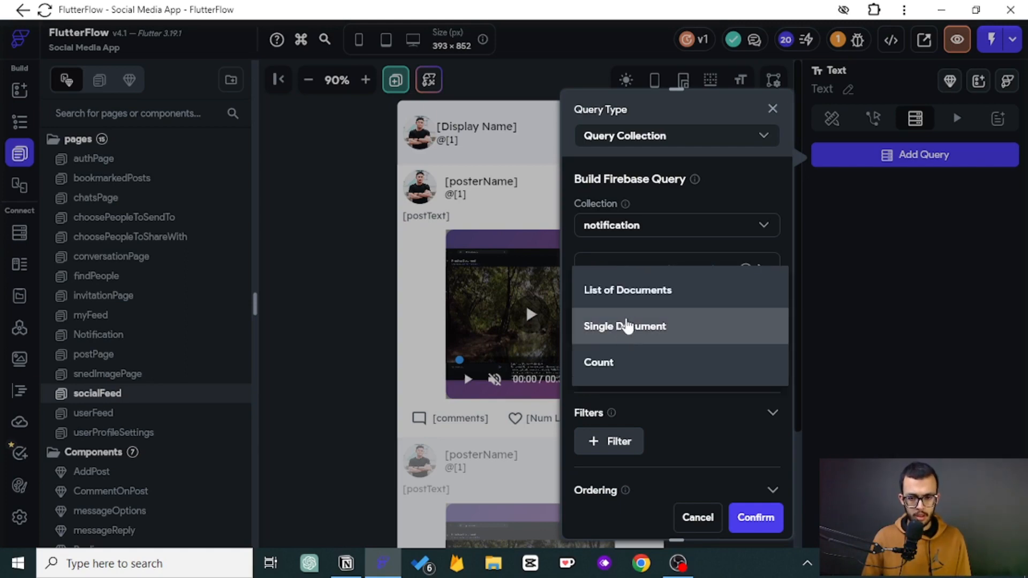
{"action": "left_click", "coordinate": [601, 362]}
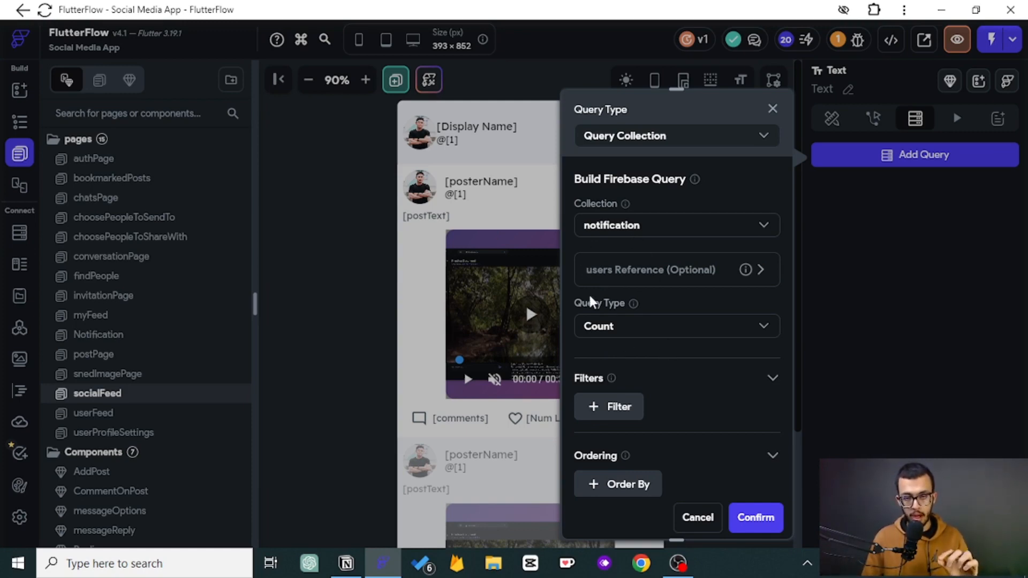
- Add a filter where seen is Equal To False and confirm the query
{"action": "left_click", "coordinate": [602, 410]}
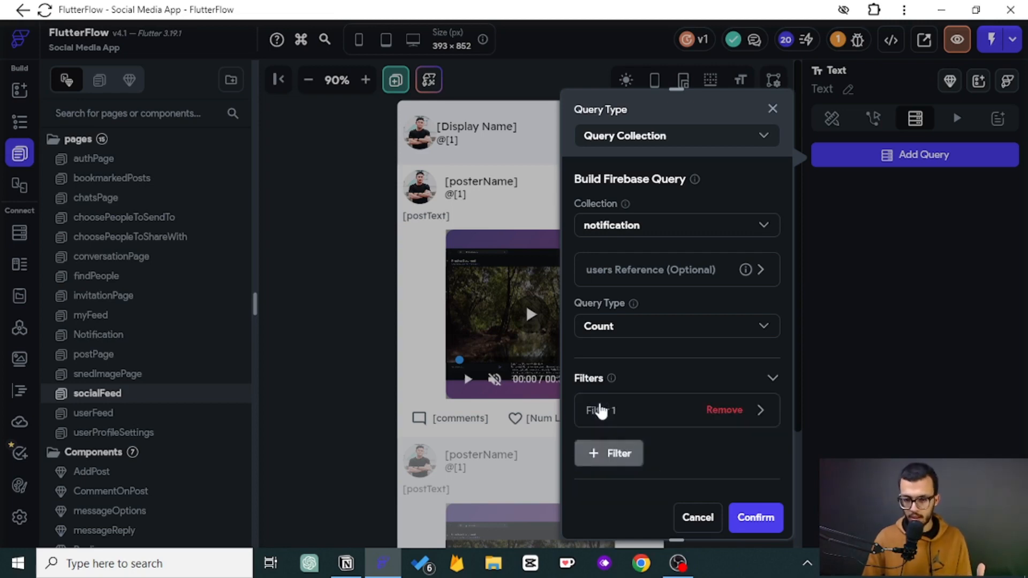
{"action": "scroll", "coordinate": [636, 353], "scroll_direction": "down", "scroll_amount": 1}
{"action": "left_click", "coordinate": [626, 353]}
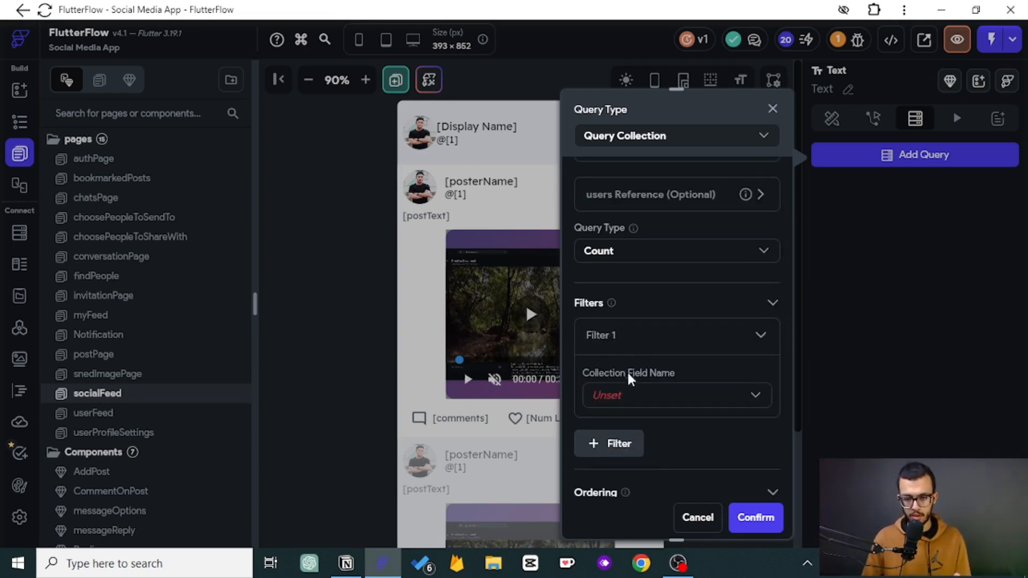
{"action": "left_click", "coordinate": [632, 399]}
{"action": "left_click", "coordinate": [631, 282]}
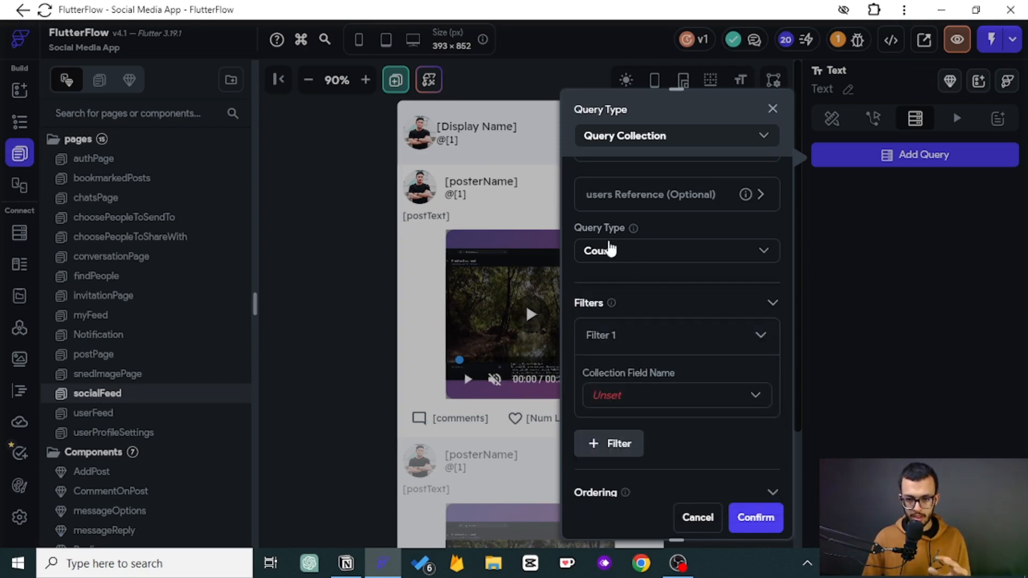
{"action": "left_click", "coordinate": [609, 394]}
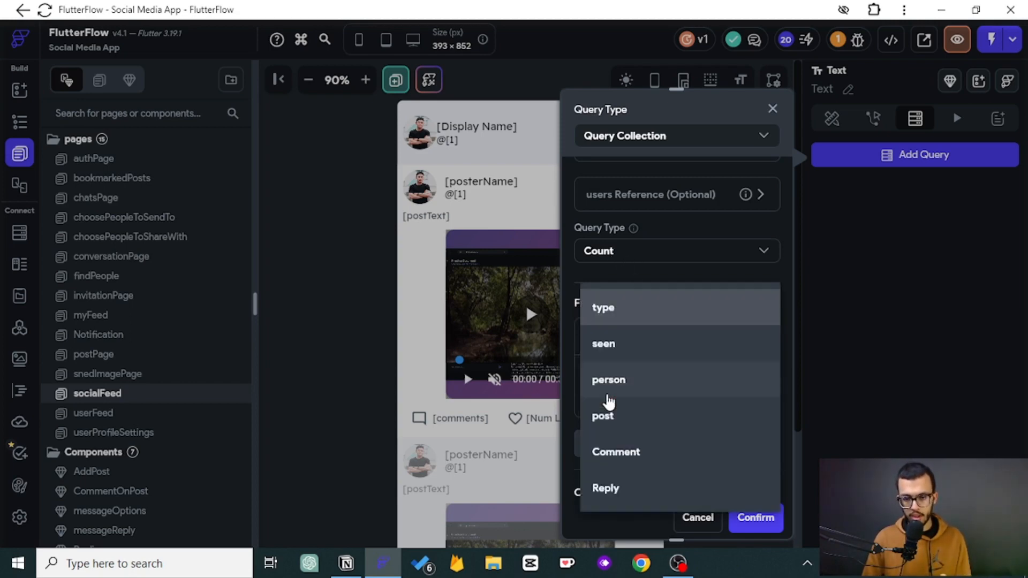
{"action": "left_click", "coordinate": [609, 348]}
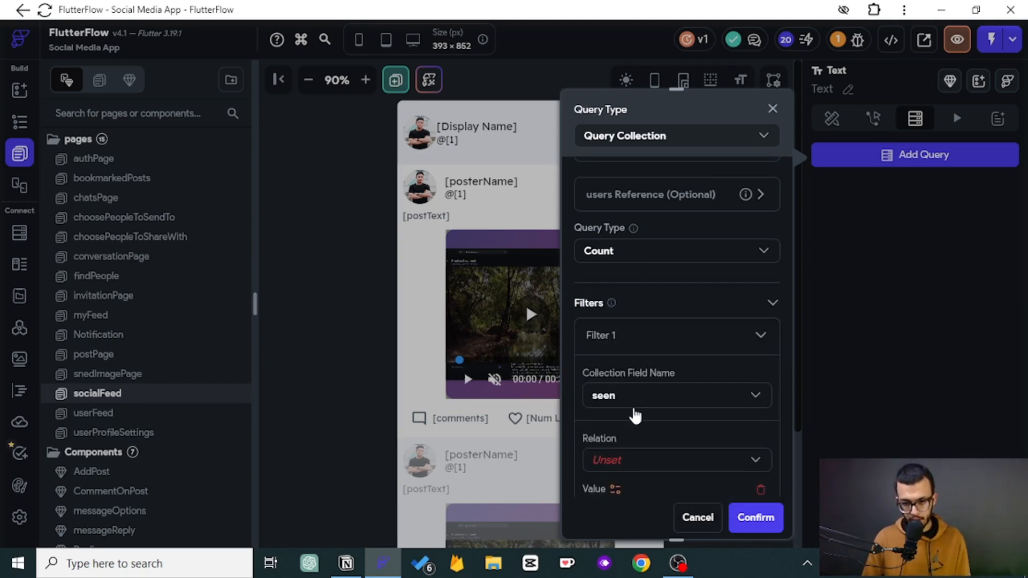
{"action": "left_click", "coordinate": [612, 465]}
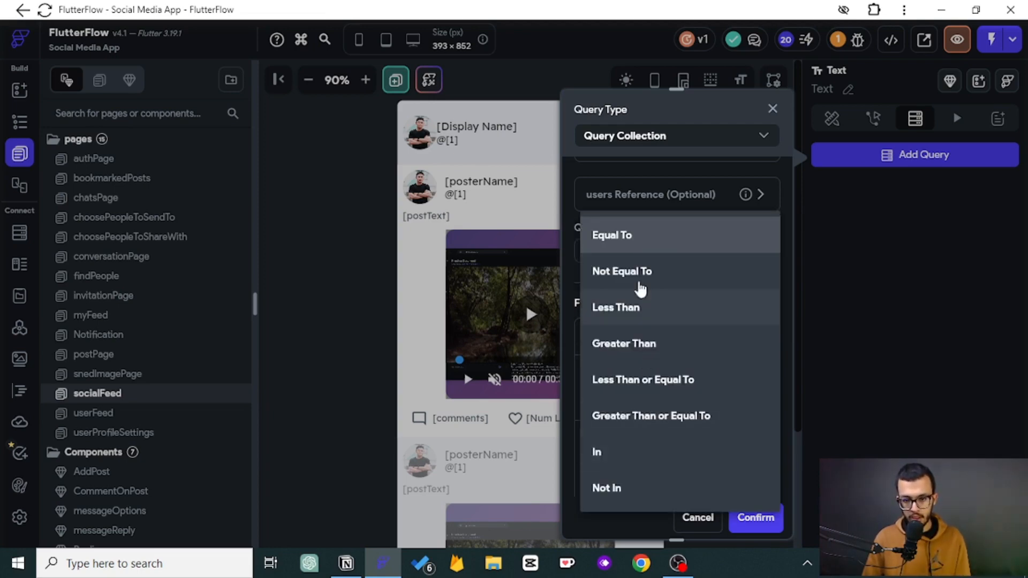
{"action": "left_click", "coordinate": [603, 236]}
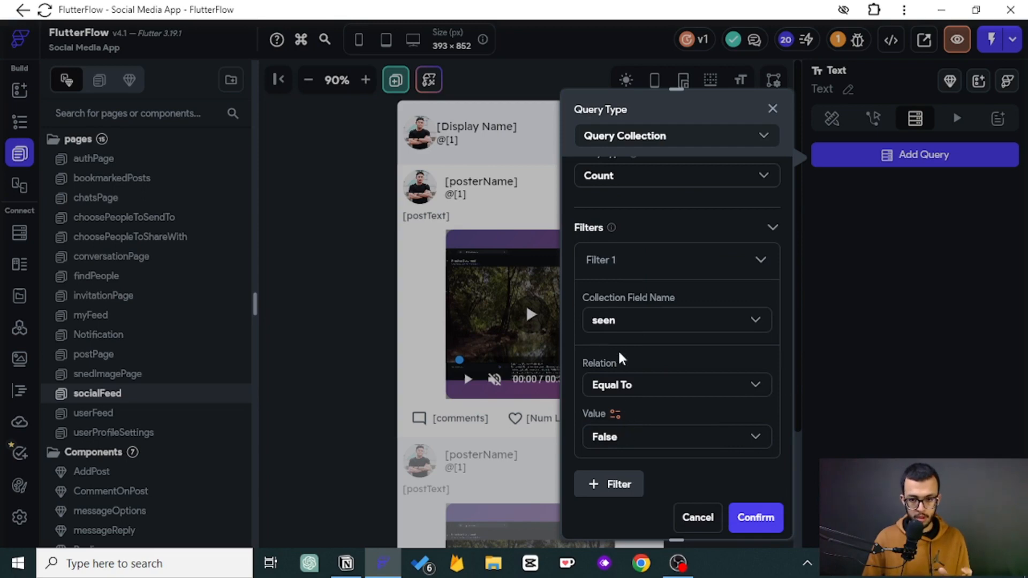
{"action": "left_click", "coordinate": [619, 264]}
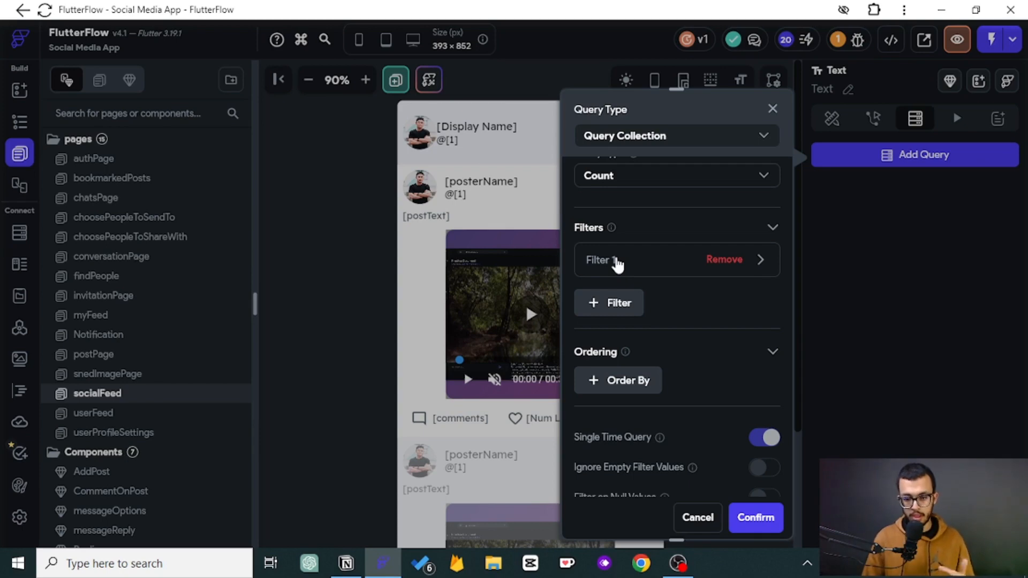
{"action": "left_click", "coordinate": [755, 517]}
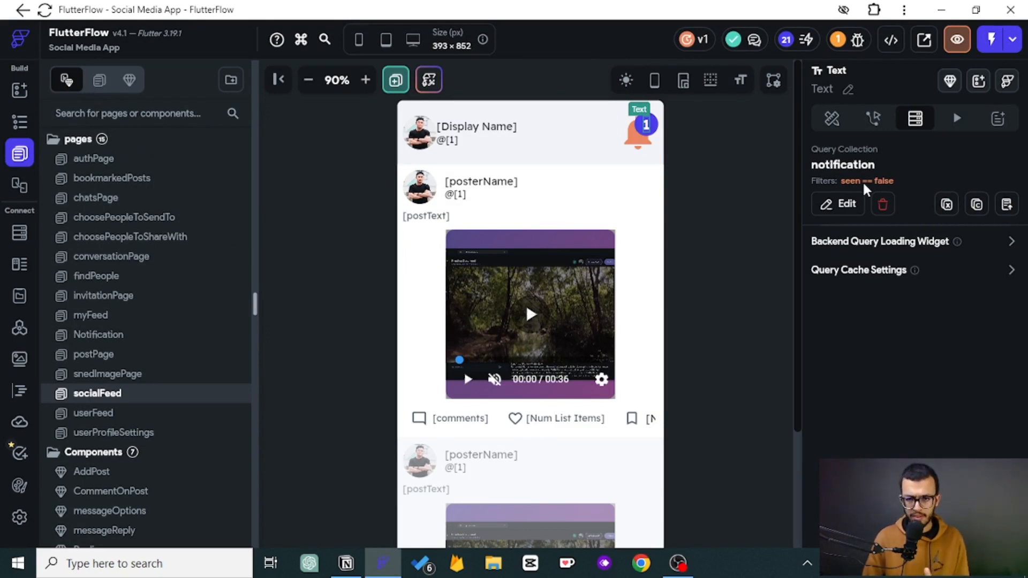
- Bind the badge text to the notification Count variable
{"action": "left_click", "coordinate": [873, 118]}
{"action": "left_click", "coordinate": [831, 120]}
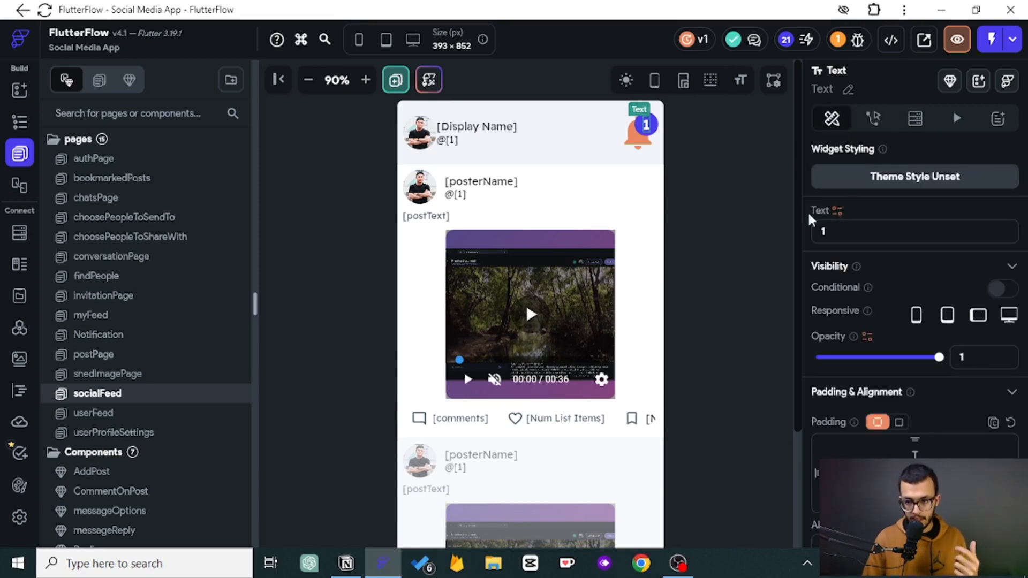
{"action": "left_click", "coordinate": [837, 211]}
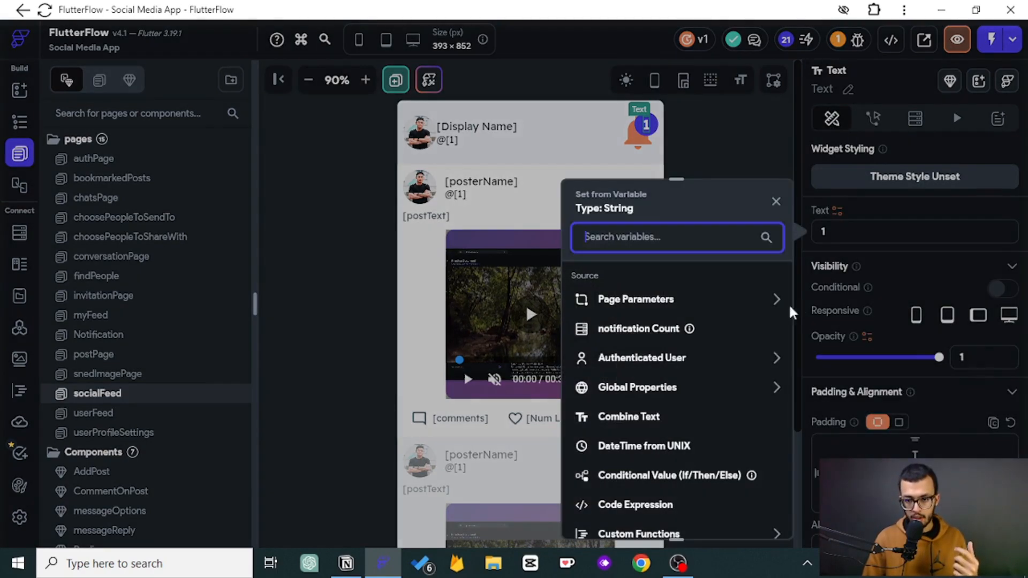
{"action": "left_click", "coordinate": [643, 329]}
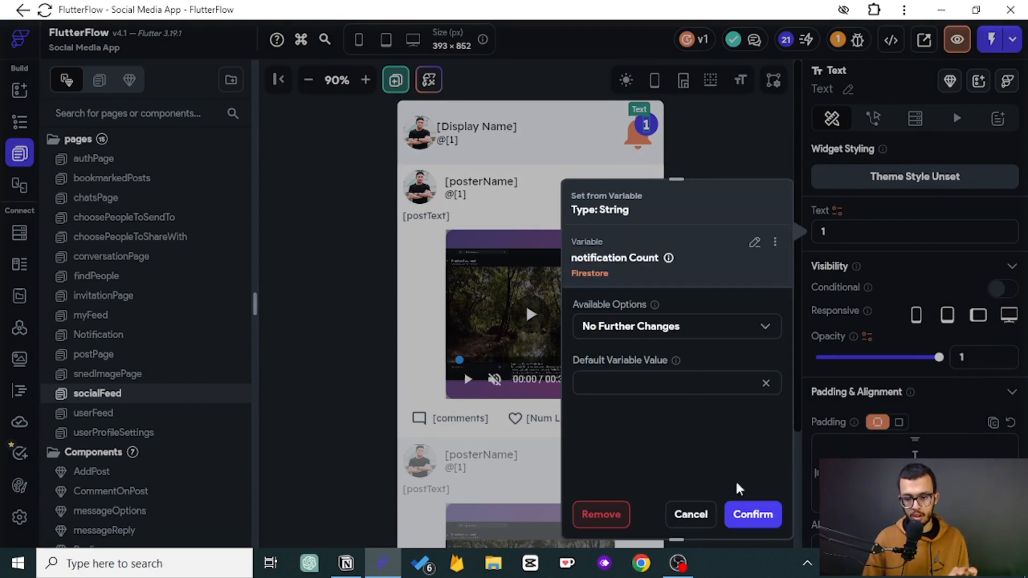
{"action": "left_click", "coordinate": [752, 513]}
- Give the bell icon an On Tap action that navigates to the Notification page
{"action": "left_click", "coordinate": [678, 172]}
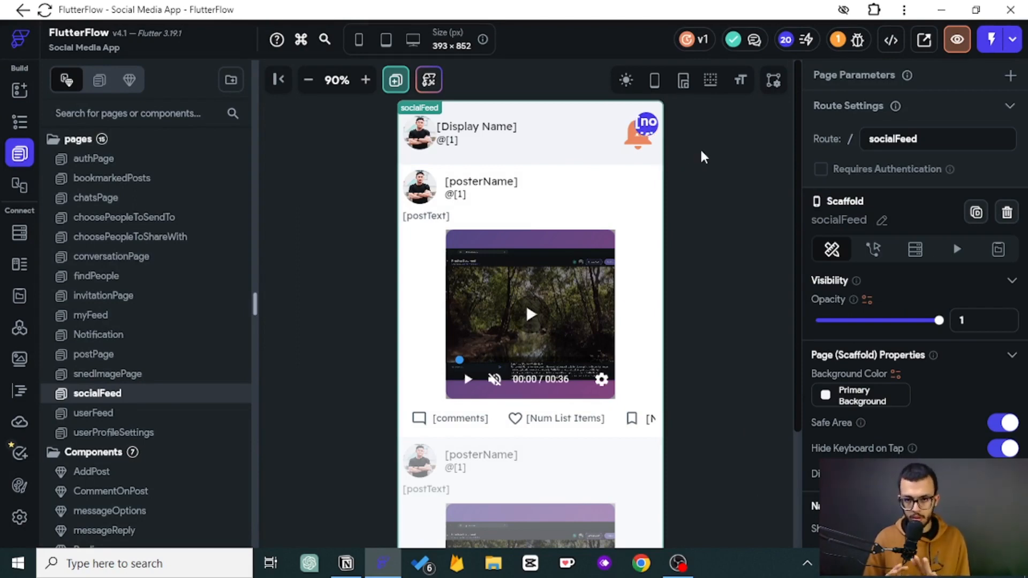
{"action": "left_click", "coordinate": [637, 135]}
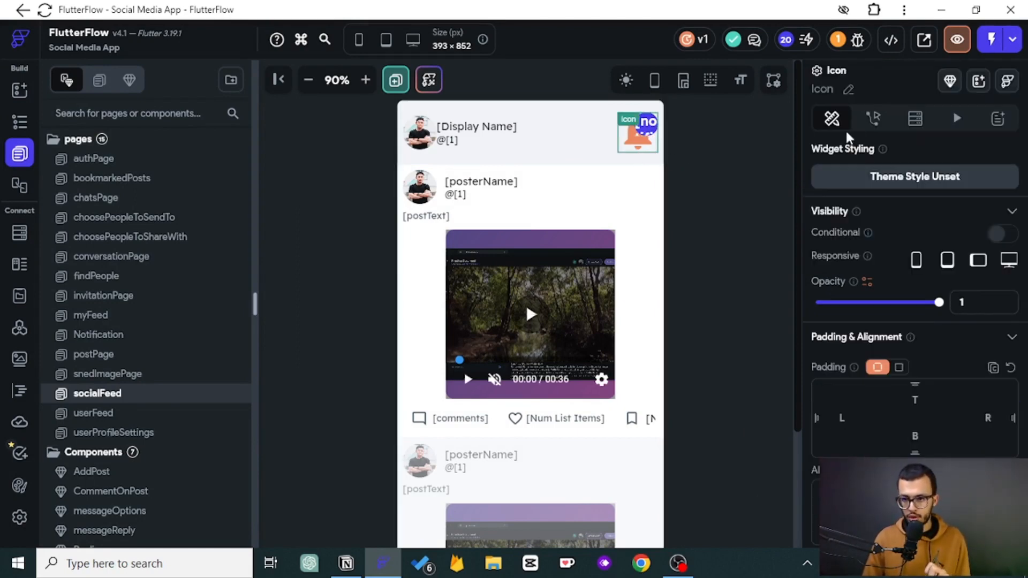
{"action": "left_click", "coordinate": [873, 118]}
{"action": "left_click", "coordinate": [888, 292]}
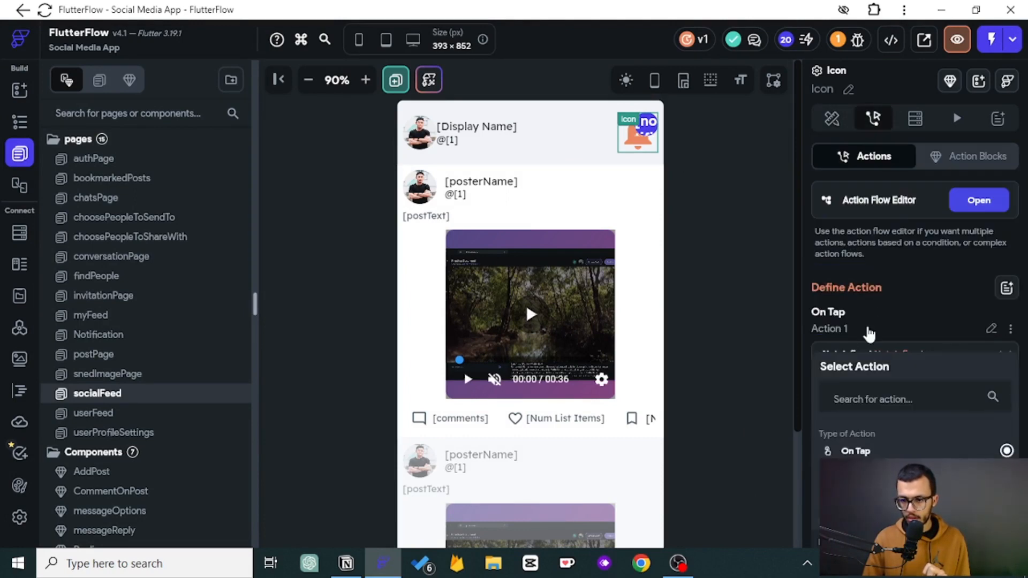
{"action": "scroll", "coordinate": [865, 343], "scroll_direction": "down", "scroll_amount": 3}
{"action": "left_click", "coordinate": [865, 391]}
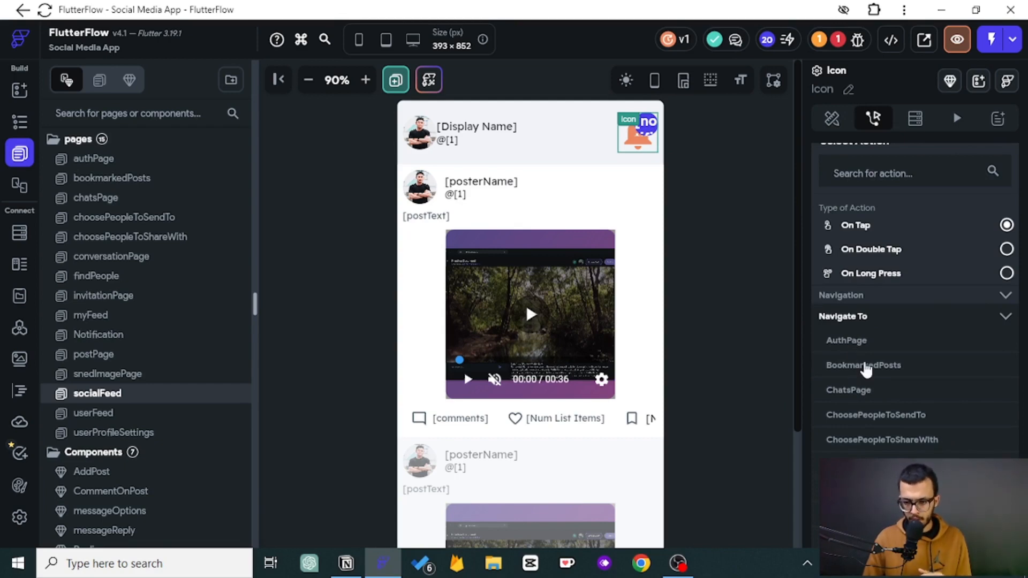
{"action": "scroll", "coordinate": [866, 369], "scroll_direction": "down", "scroll_amount": 2}
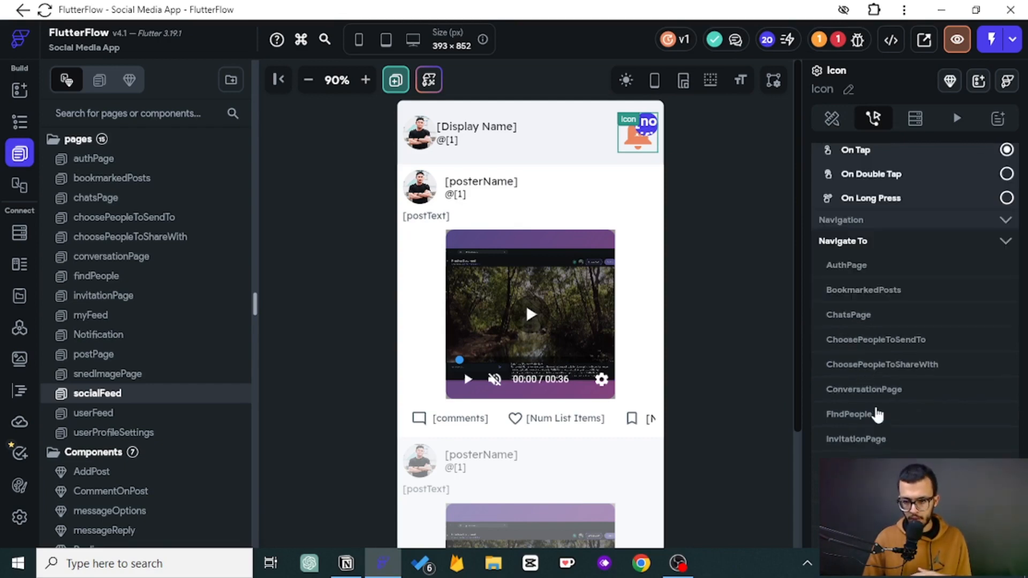
{"action": "scroll", "coordinate": [885, 408], "scroll_direction": "down", "scroll_amount": 2}
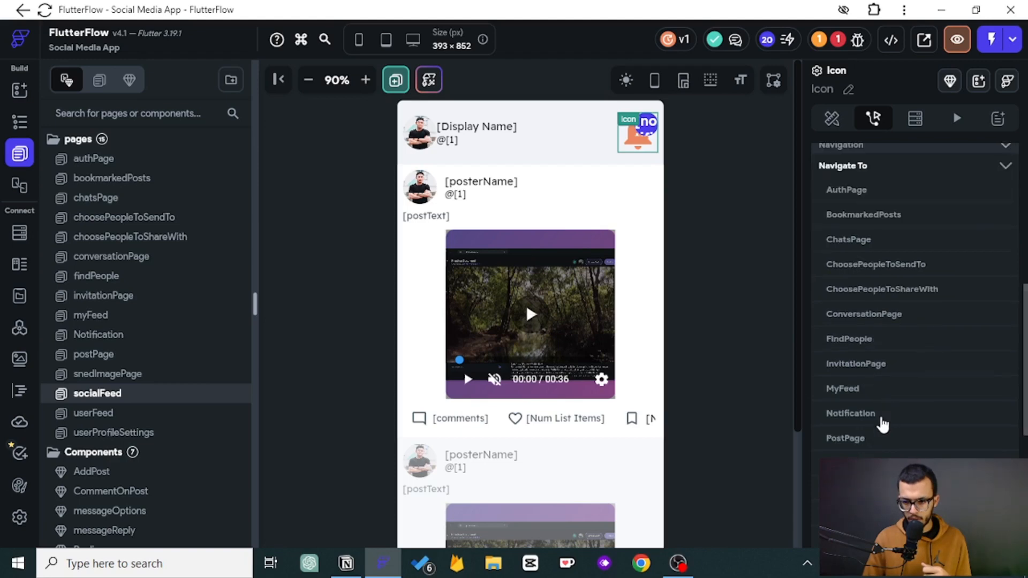
{"action": "left_click", "coordinate": [858, 421]}
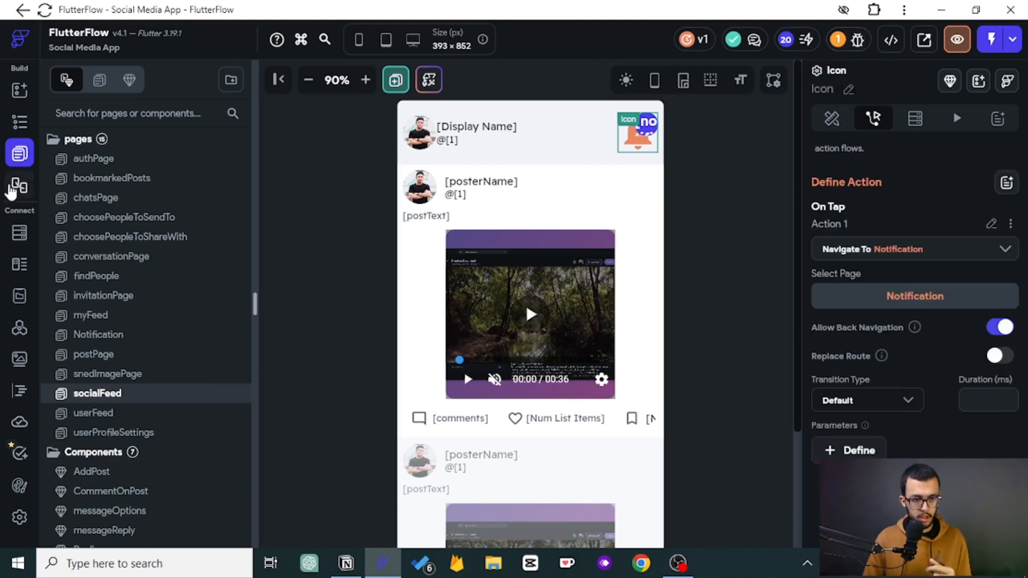
- Open the Notification page and select its Column in the widget tree
{"action": "left_click", "coordinate": [20, 122]}
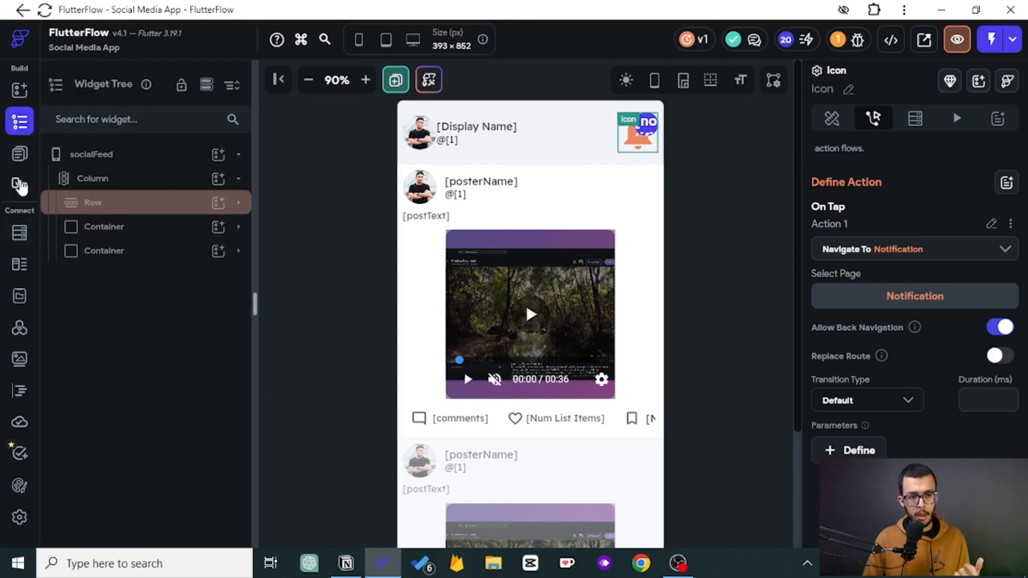
{"action": "left_click", "coordinate": [20, 154]}
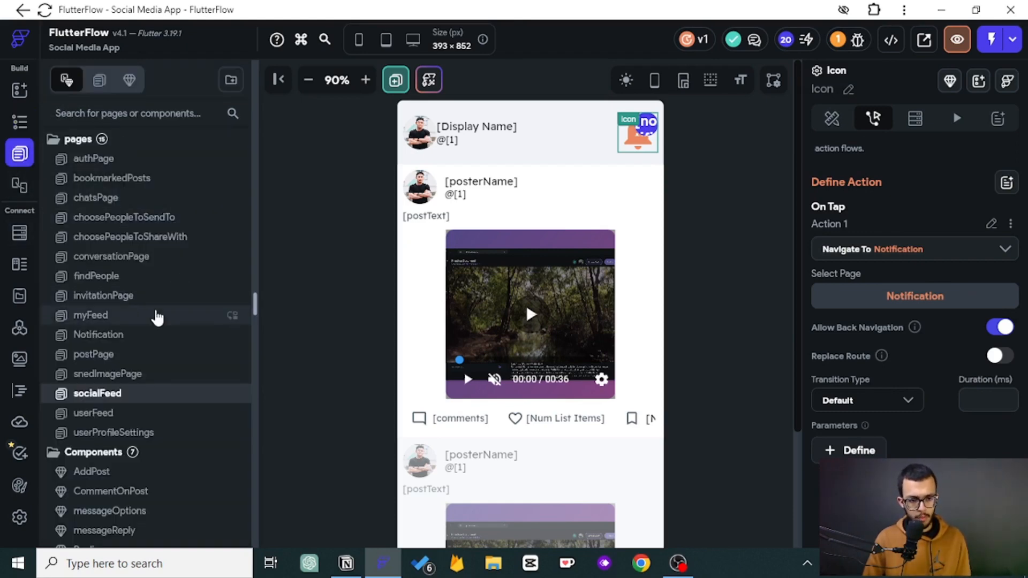
{"action": "left_click", "coordinate": [140, 337]}
{"action": "left_click", "coordinate": [19, 122]}
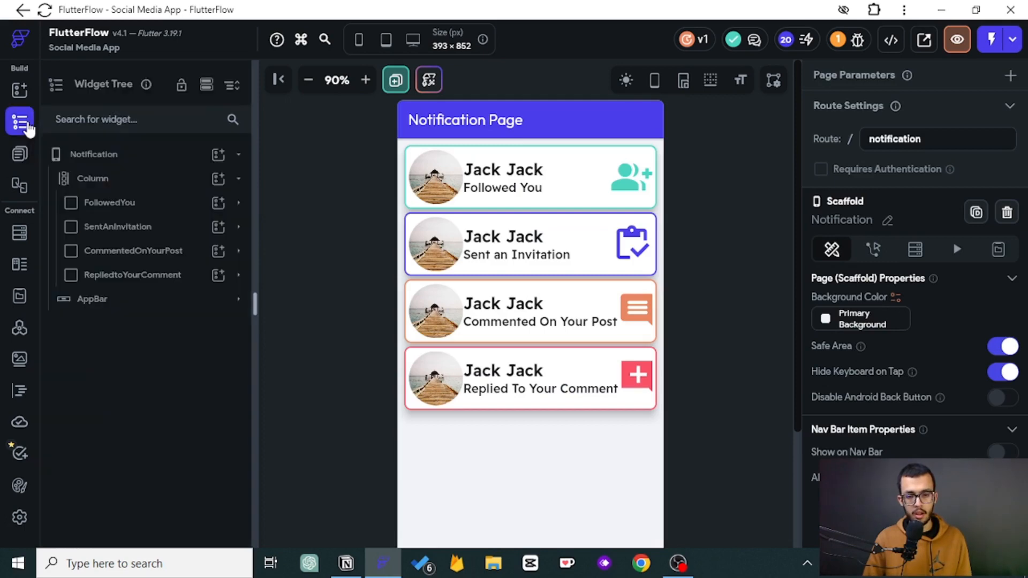
{"action": "left_click", "coordinate": [115, 178]}
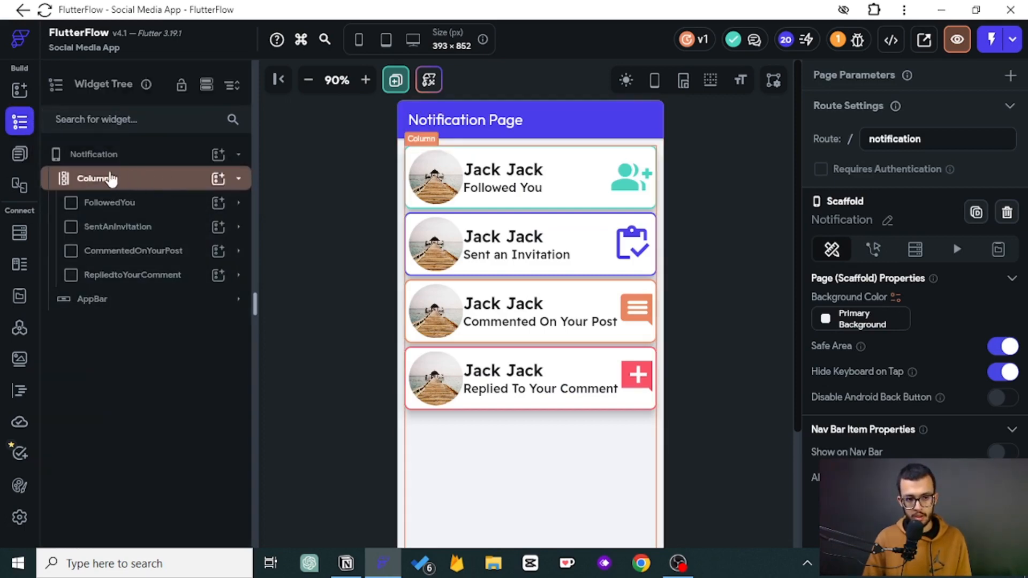
{"action": "left_click", "coordinate": [122, 183]}
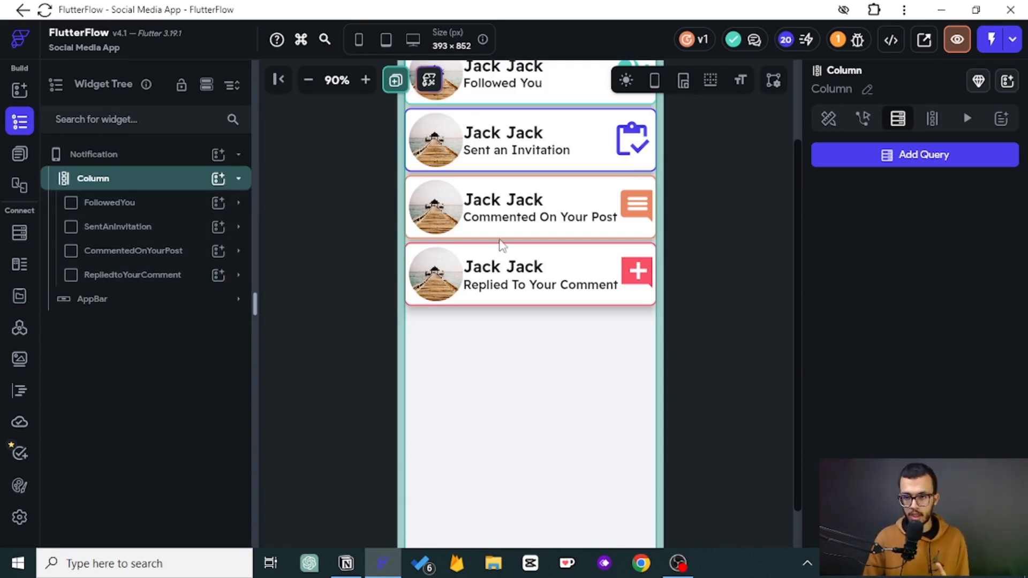
{"action": "left_click", "coordinate": [891, 156]}
{"action": "left_click", "coordinate": [657, 136]}
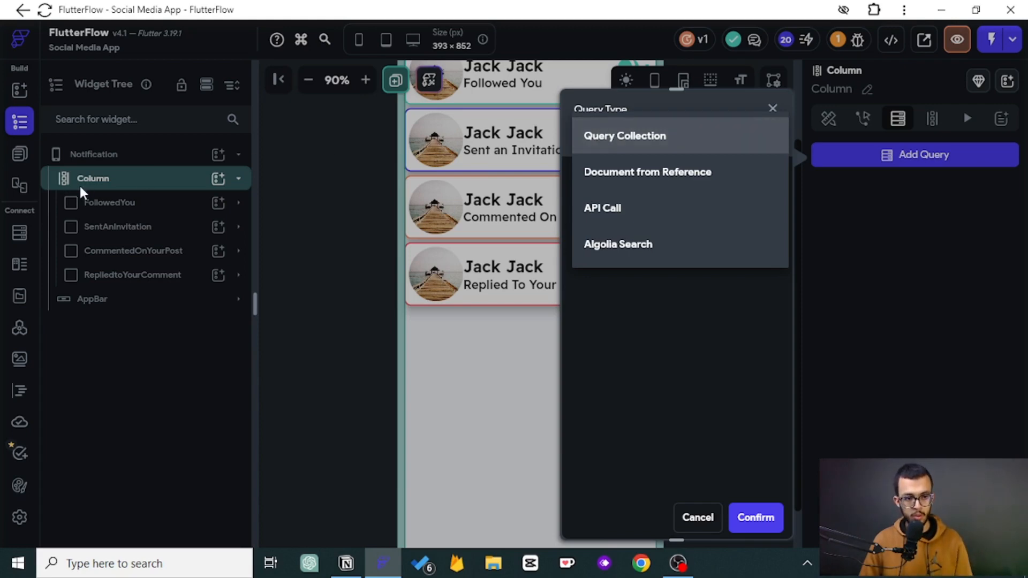
{"action": "left_click", "coordinate": [656, 146]}
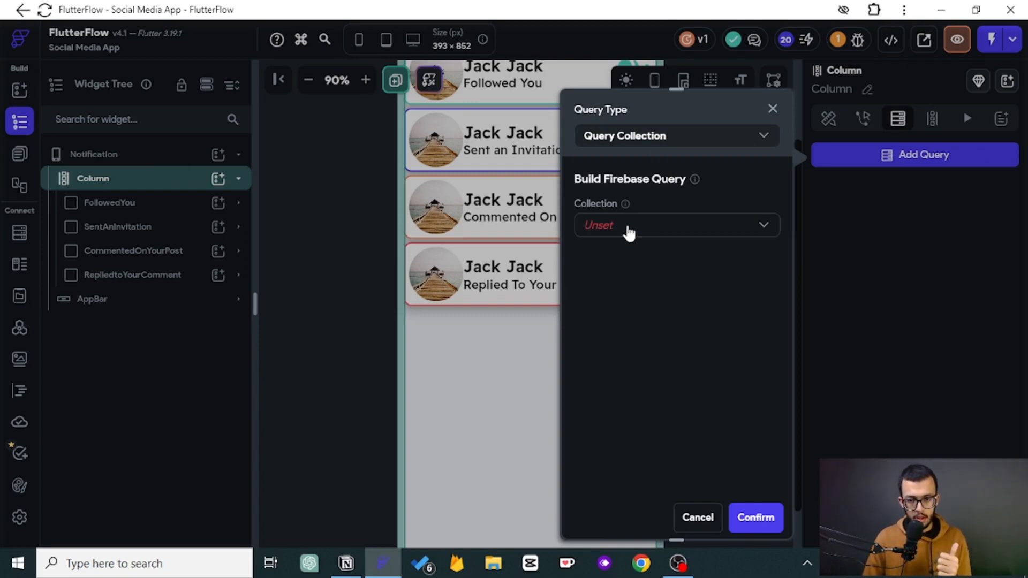
{"action": "left_click", "coordinate": [715, 518]}
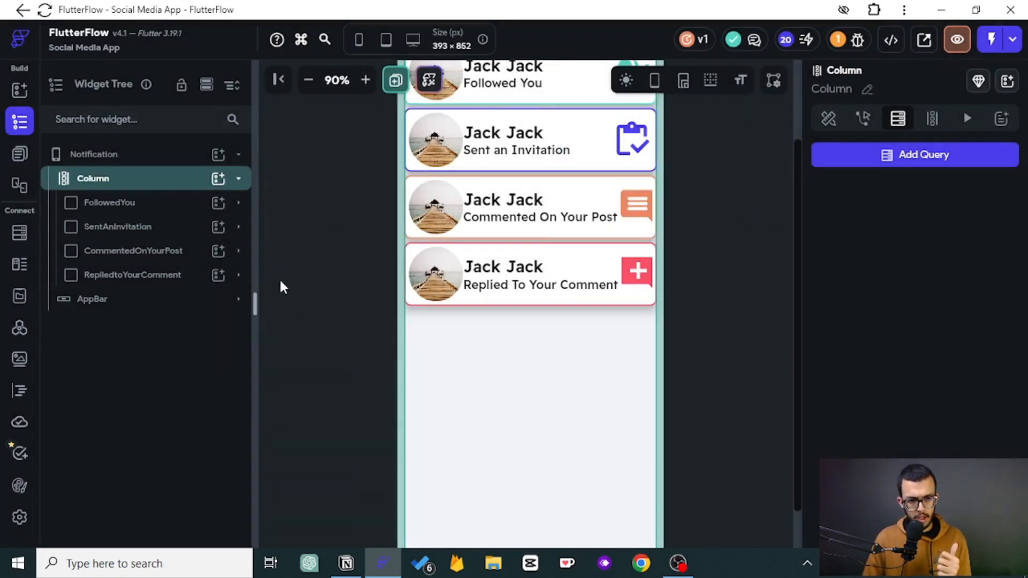
- Replace the Notification page's Column with a ListView
{"action": "right_click", "coordinate": [99, 181]}
{"action": "left_click", "coordinate": [153, 296]}
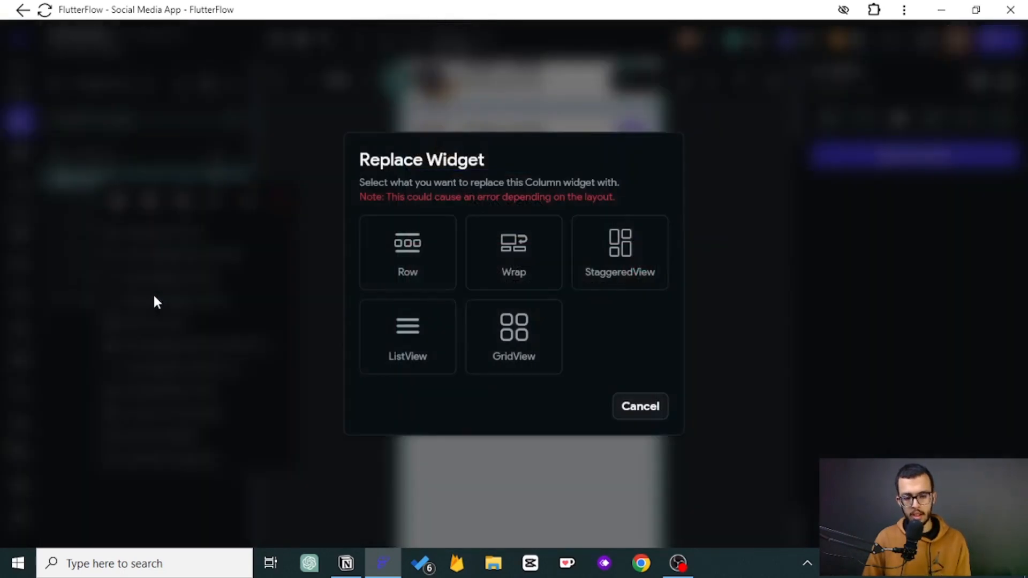
{"action": "left_click", "coordinate": [407, 336]}
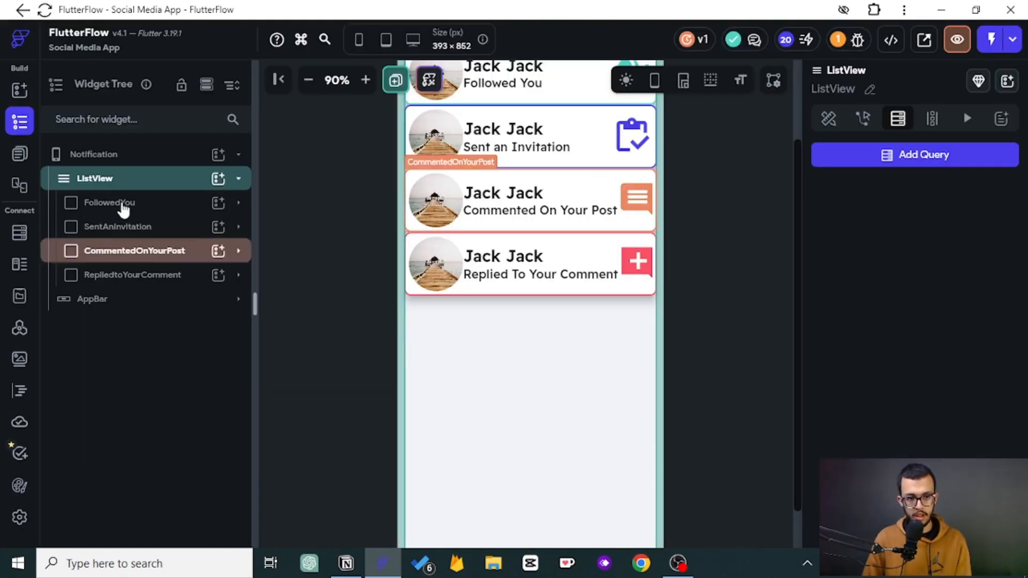
- Add a Query Collection backend query on the ListView for the notification collection
{"action": "left_click", "coordinate": [957, 158]}
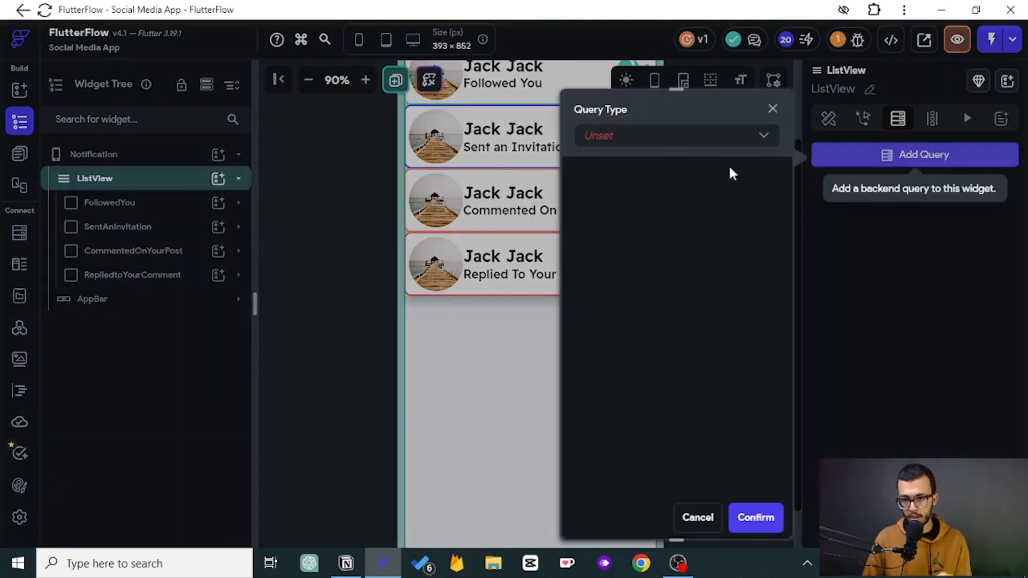
{"action": "left_click", "coordinate": [662, 140]}
{"action": "left_click", "coordinate": [637, 137]}
{"action": "left_click", "coordinate": [641, 218]}
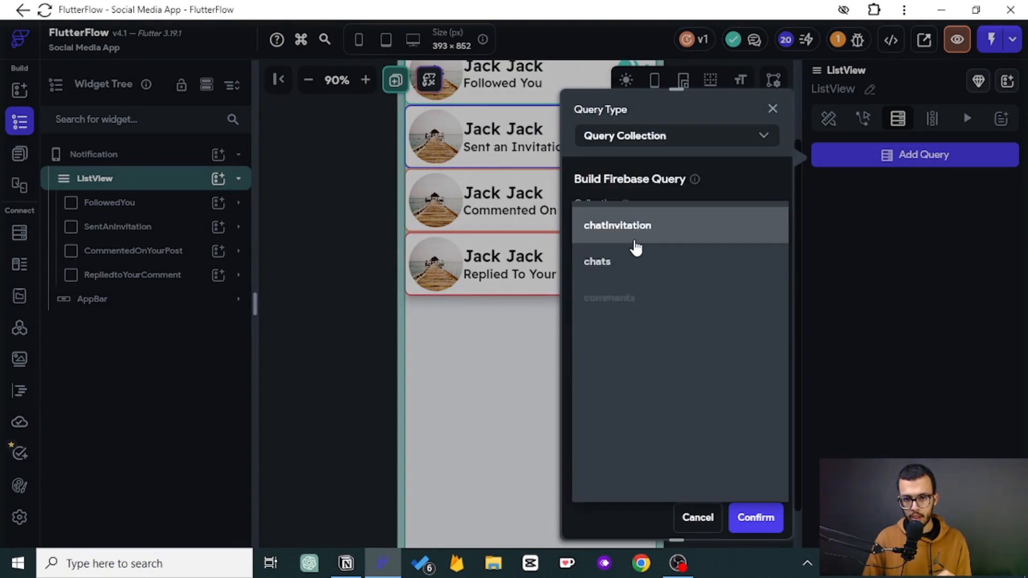
{"action": "left_click", "coordinate": [638, 370]}
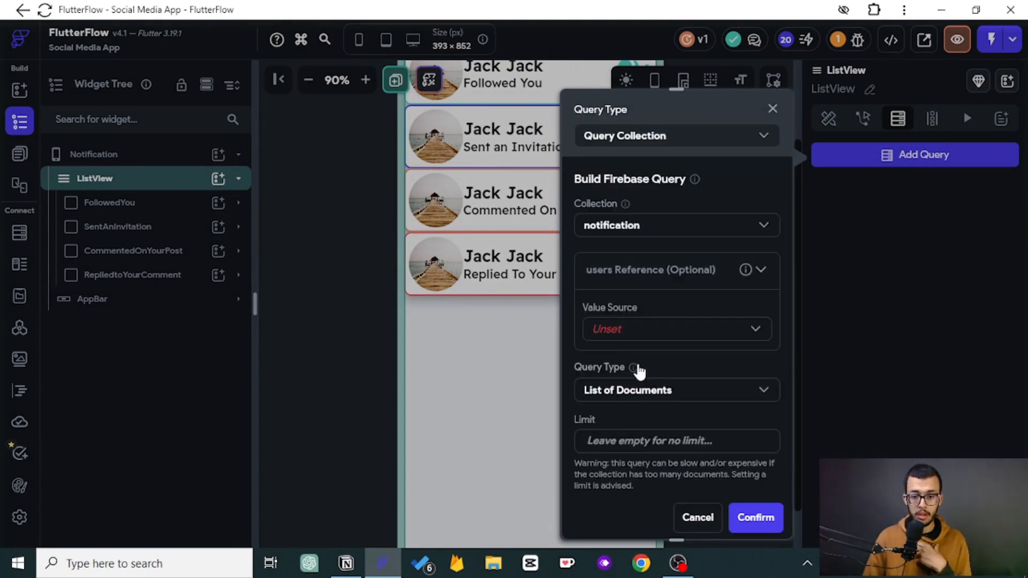
- Set the query's users reference from the authenticated user's User Reference and confirm the backend query
{"action": "left_click", "coordinate": [635, 340]}
{"action": "left_click", "coordinate": [605, 370]}
{"action": "left_click", "coordinate": [636, 376]}
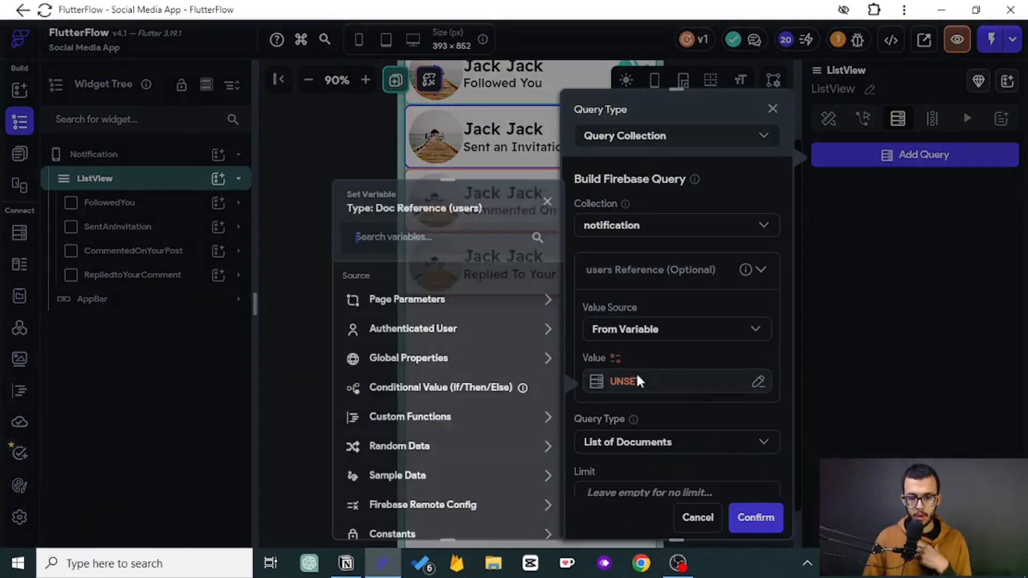
{"action": "left_click", "coordinate": [441, 333]}
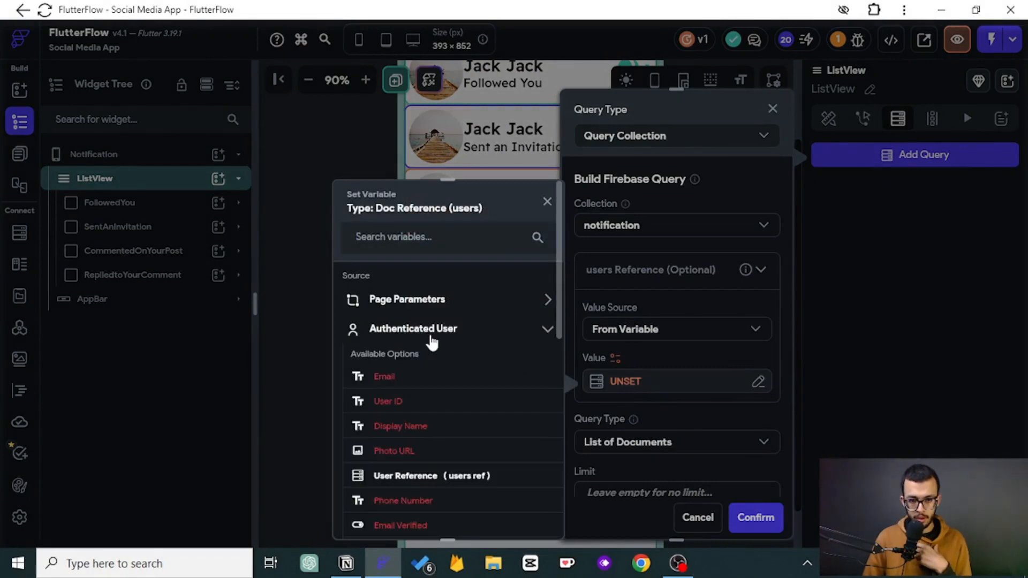
{"action": "left_click", "coordinate": [429, 474]}
{"action": "left_click", "coordinate": [525, 514]}
{"action": "left_click", "coordinate": [755, 517]}
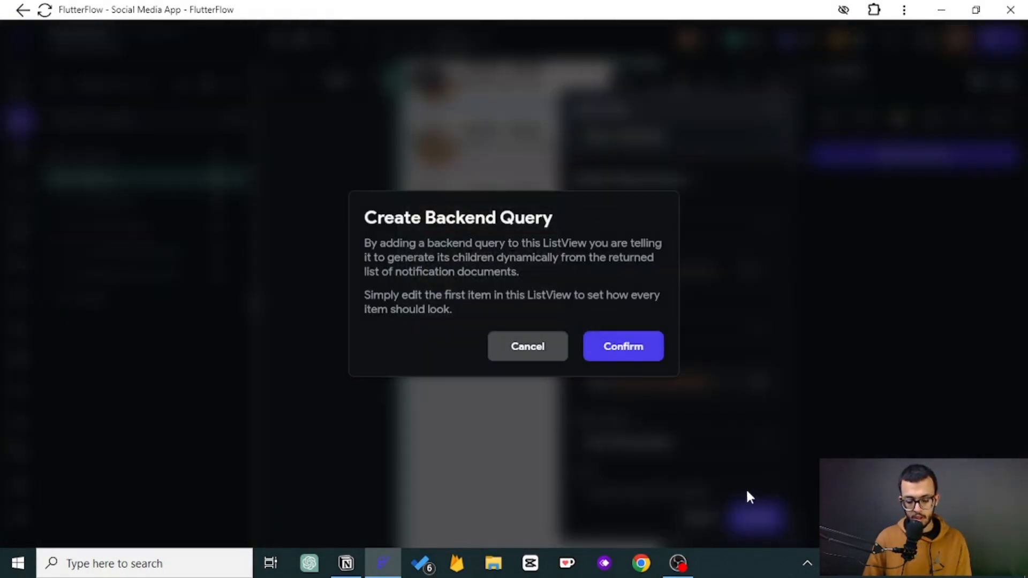
{"action": "left_click", "coordinate": [644, 346]}
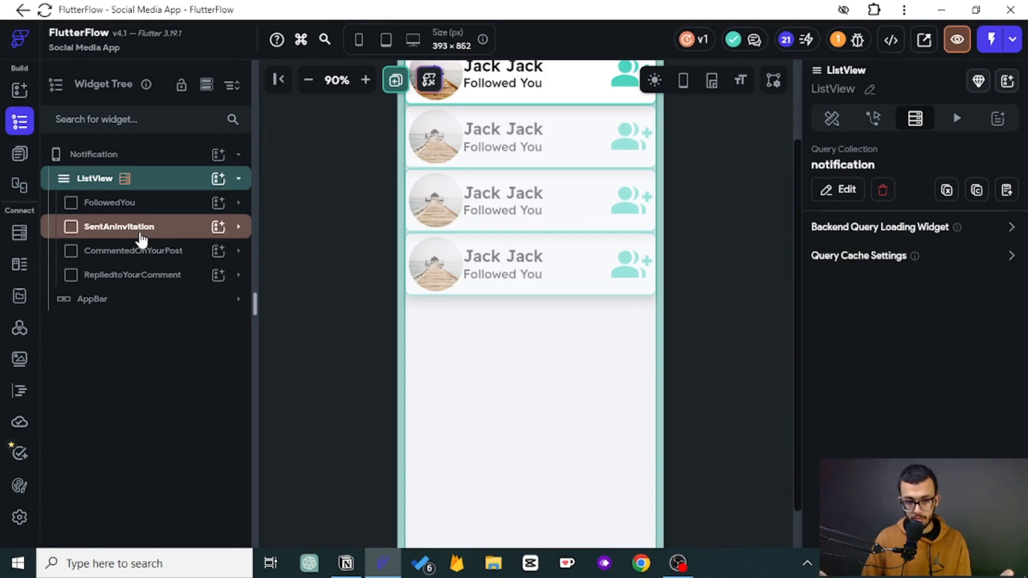
- Select the FollowedYou container and examine the fields of the notification collection's schema
{"action": "left_click", "coordinate": [139, 210]}
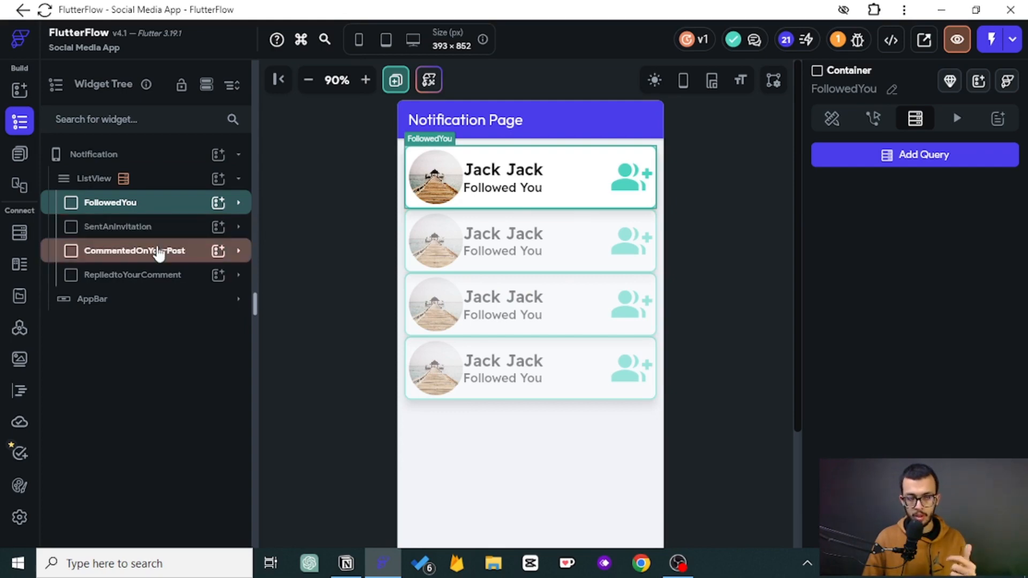
{"action": "left_click", "coordinate": [141, 208]}
{"action": "left_click", "coordinate": [141, 208]}
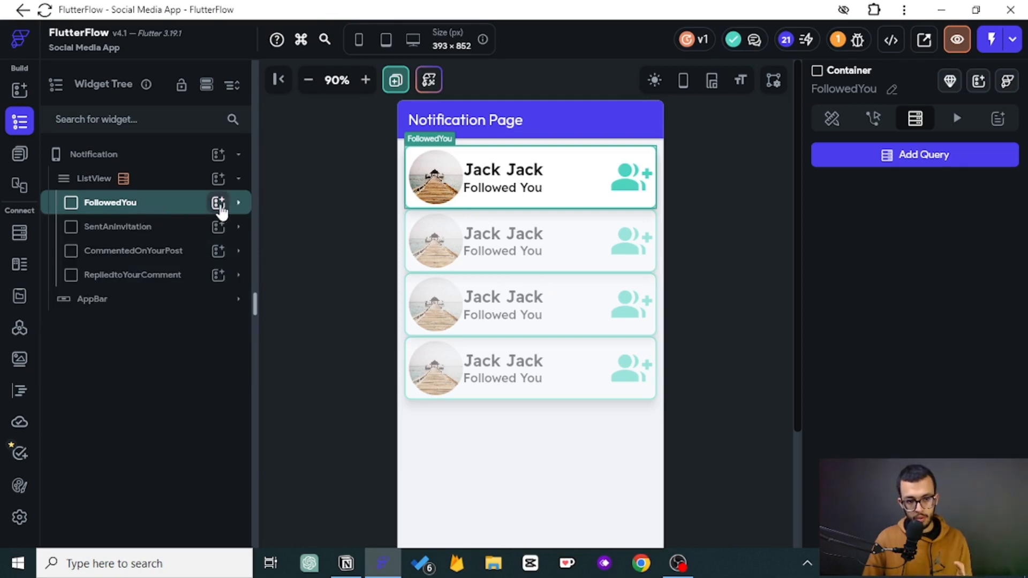
{"action": "left_click", "coordinate": [834, 119]}
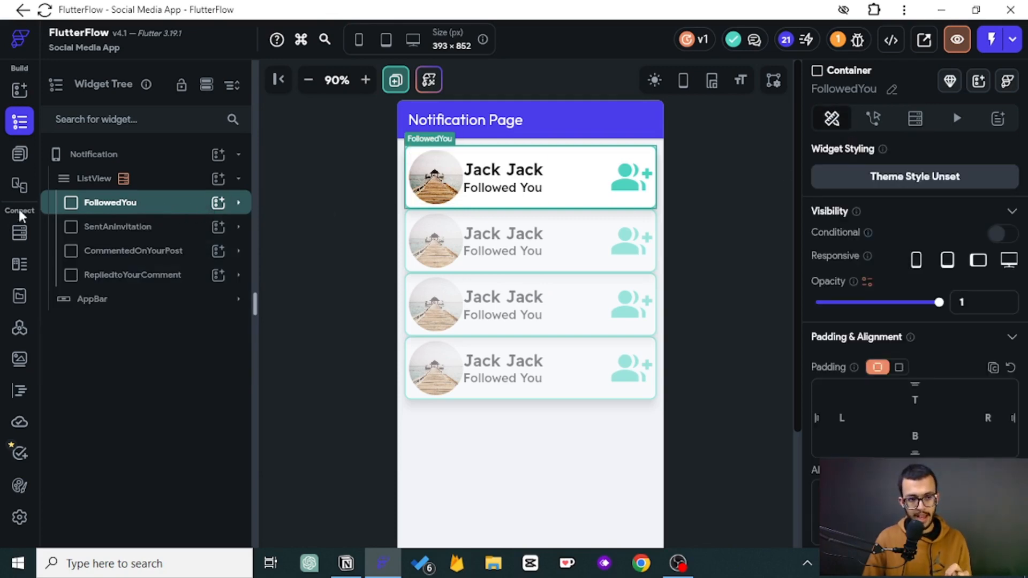
{"action": "left_click", "coordinate": [20, 236]}
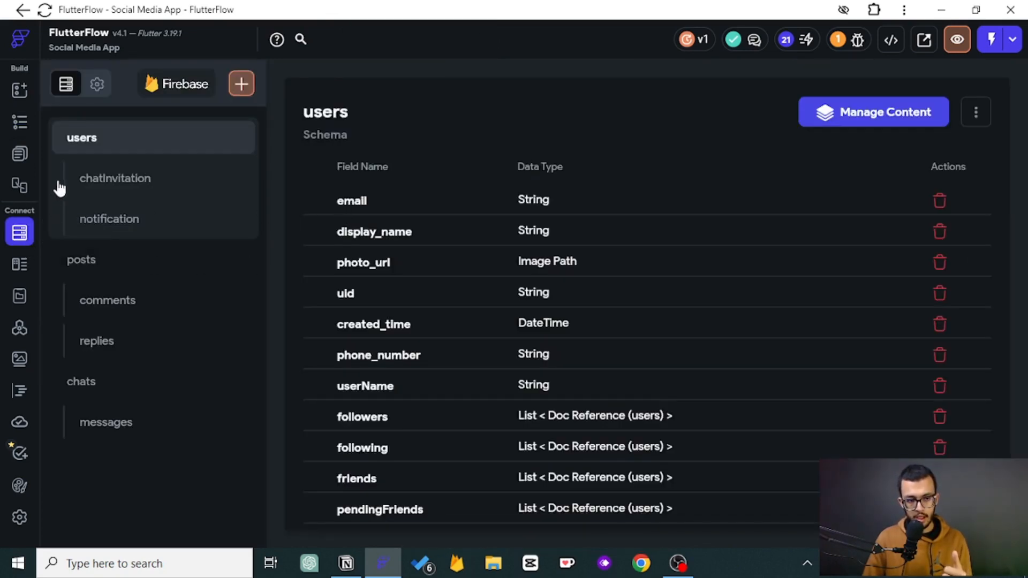
{"action": "left_click", "coordinate": [26, 129]}
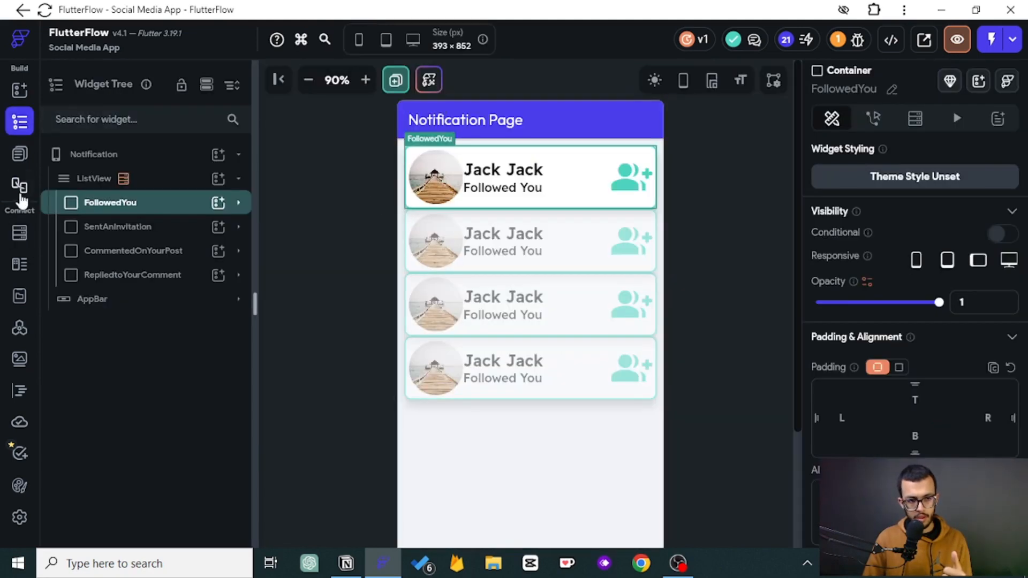
{"action": "left_click", "coordinate": [22, 234]}
{"action": "left_click", "coordinate": [139, 234]}
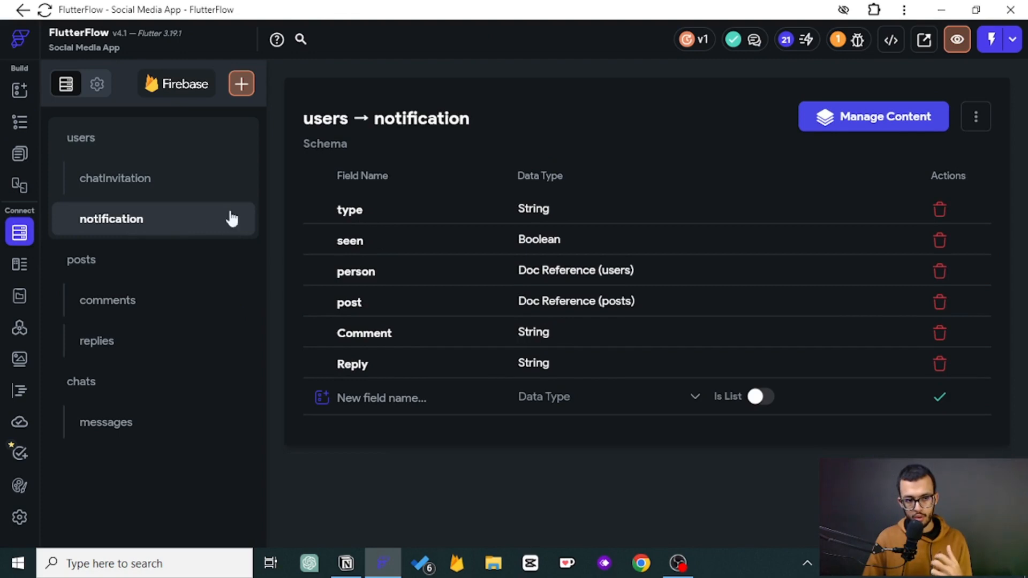
{"action": "left_click", "coordinate": [12, 126]}
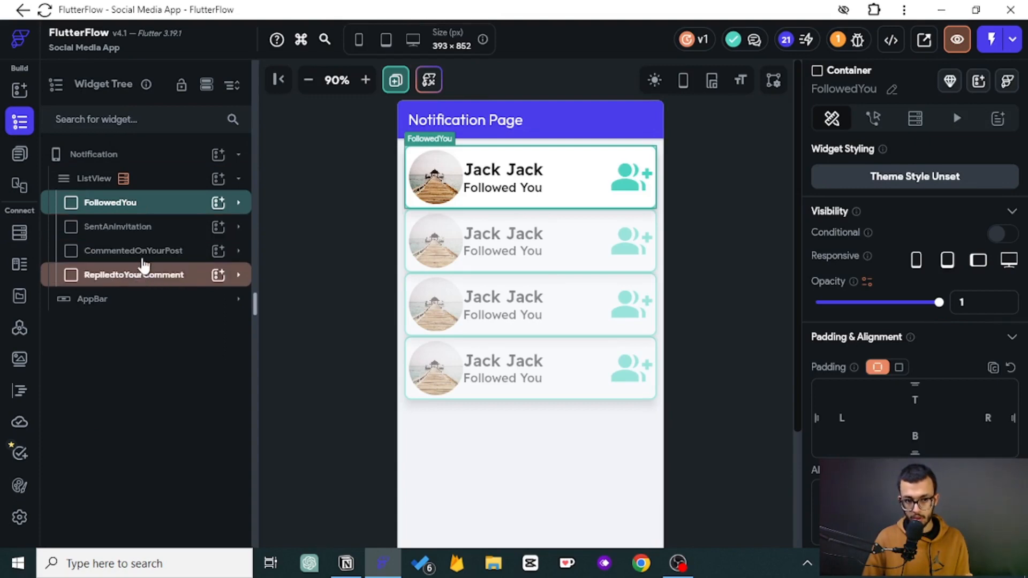
- Enable conditional visibility on the FollowedYou container with a single condition whose first value is the notification document's type
{"action": "left_click", "coordinate": [997, 232]}
{"action": "left_click", "coordinate": [855, 268]}
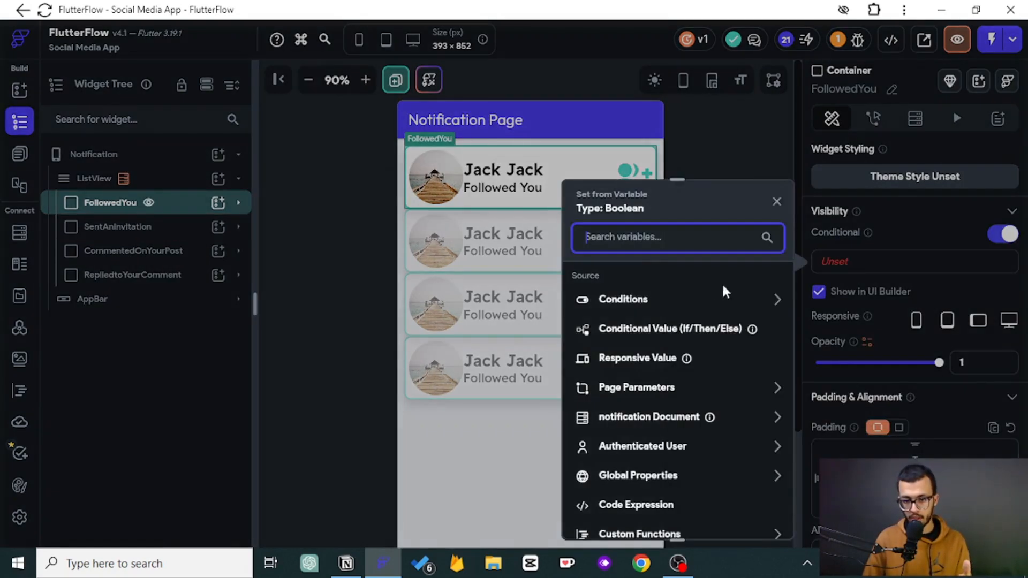
{"action": "left_click", "coordinate": [623, 300]}
{"action": "left_click", "coordinate": [636, 352]}
{"action": "left_click", "coordinate": [639, 310]}
{"action": "left_click", "coordinate": [638, 349]}
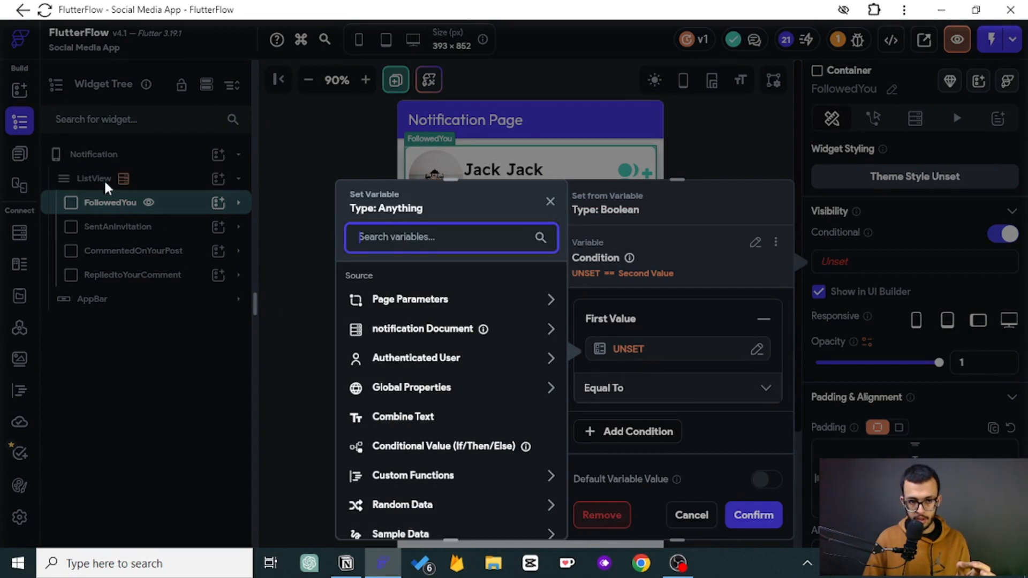
{"action": "left_click", "coordinate": [420, 333]}
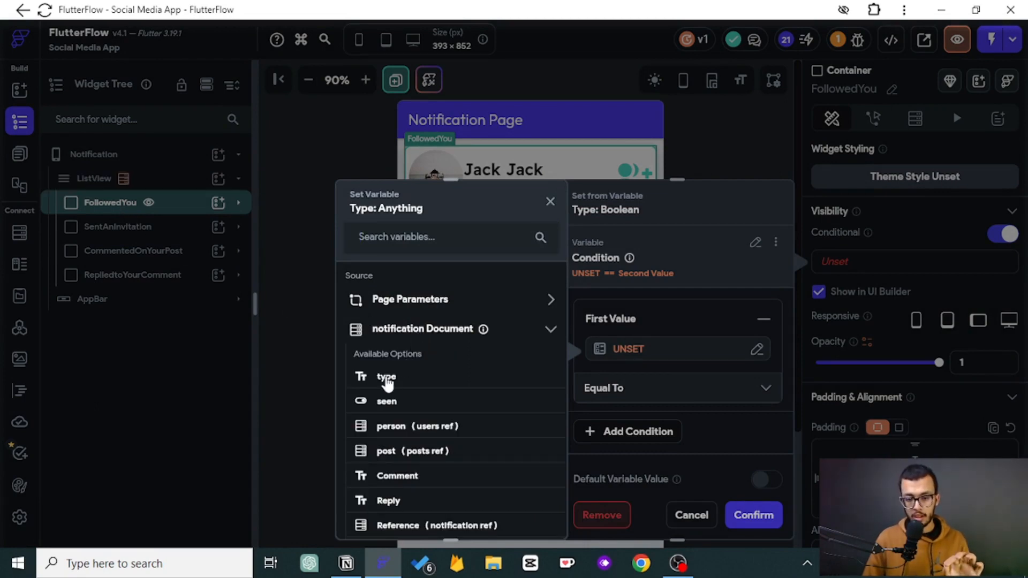
{"action": "left_click", "coordinate": [386, 378]}
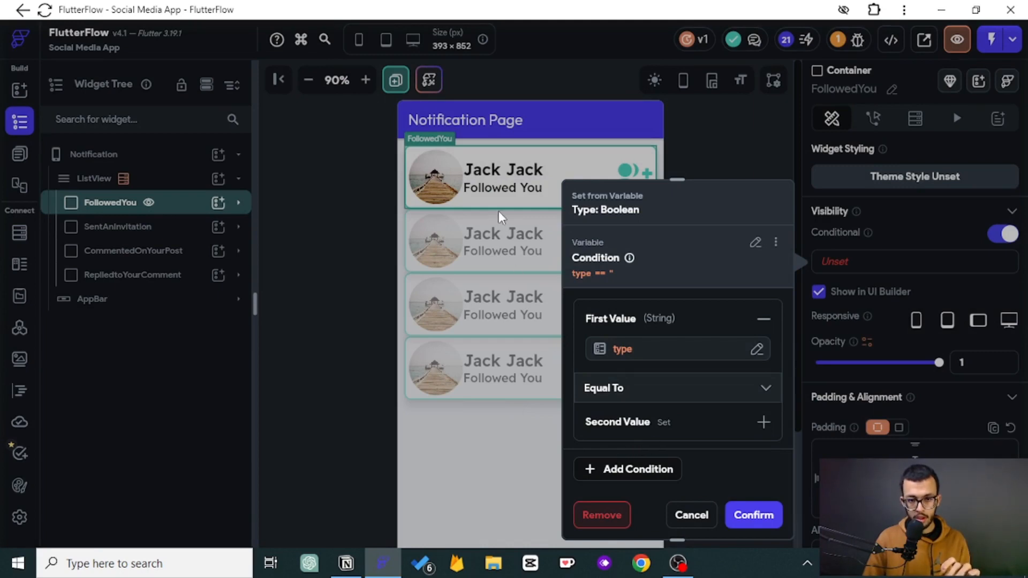
- Set the condition's second value to "Followed You" and confirm it
{"action": "left_click", "coordinate": [645, 420]}
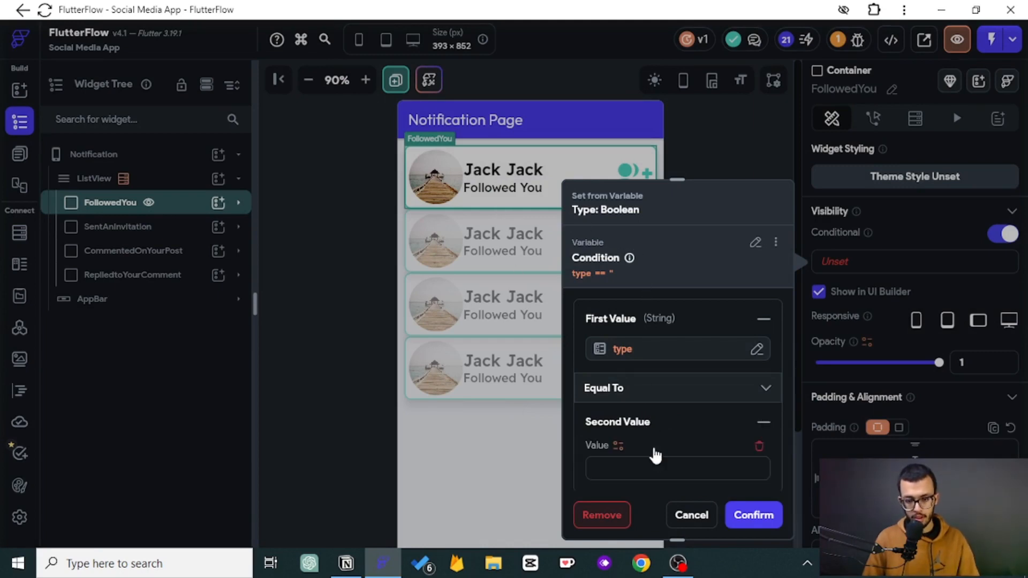
{"action": "left_click", "coordinate": [634, 461]}
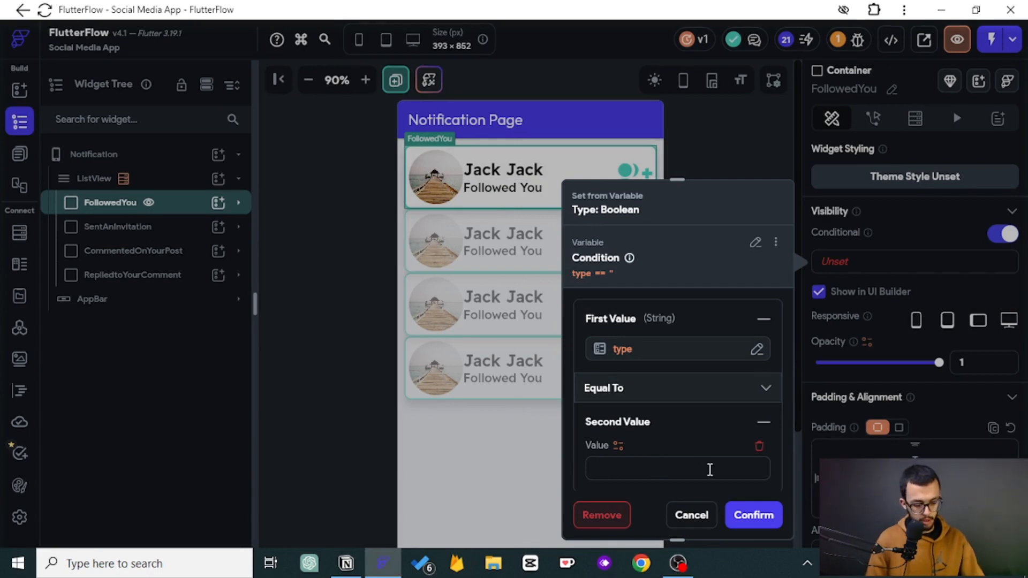
{"action": "type", "text": "Follo"}
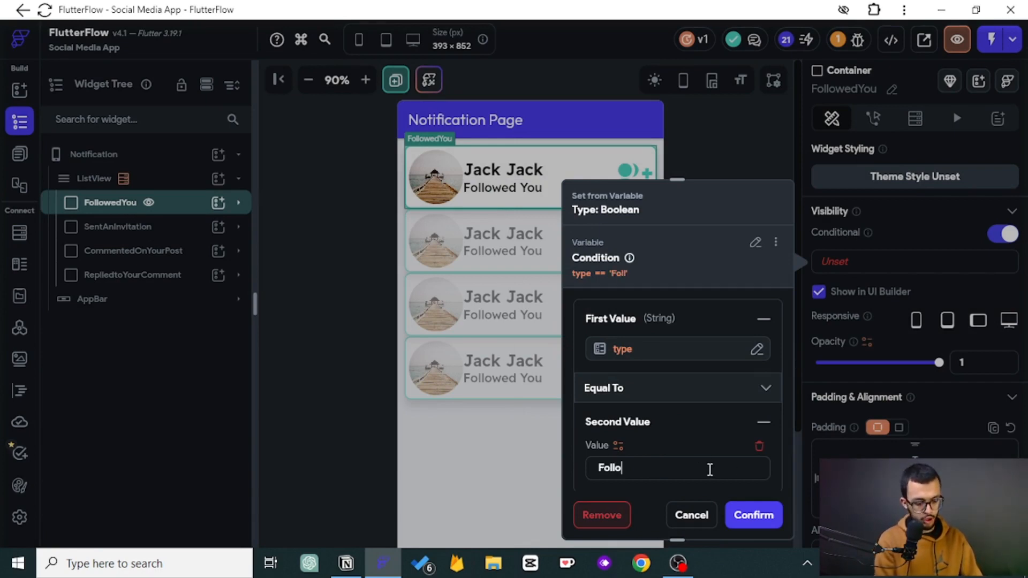
{"action": "type", "text": "wed You"}
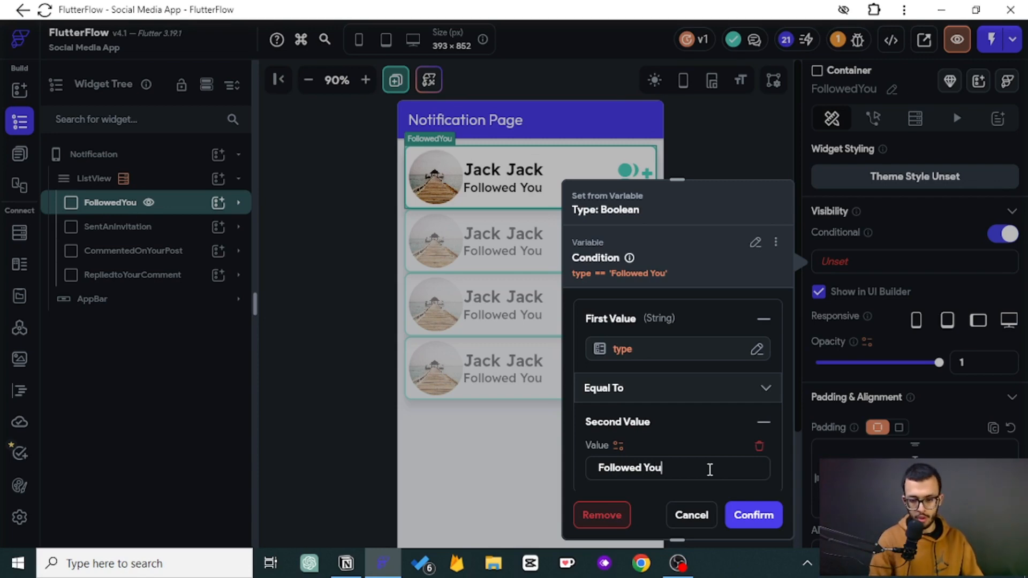
{"action": "left_click", "coordinate": [746, 518]}
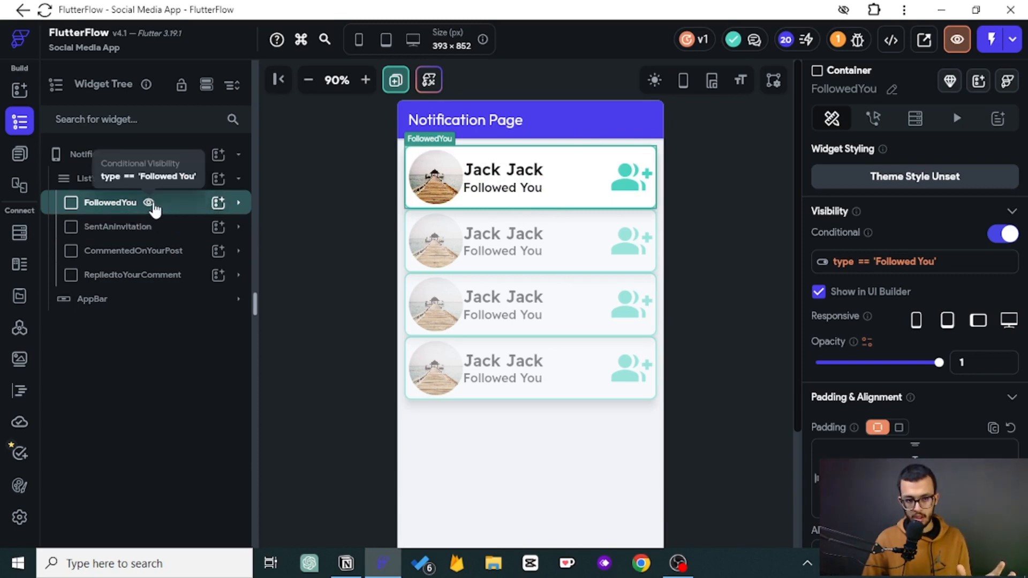
- Copy the FollowedYou visibility condition variable and hide the FollowedYou container in the UI builder
{"action": "left_click", "coordinate": [885, 261]}
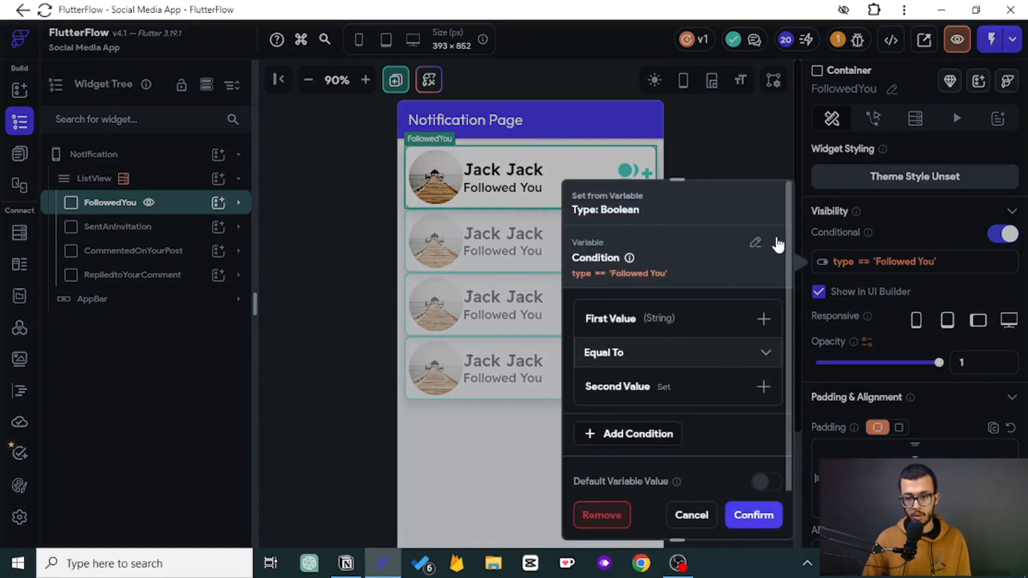
{"action": "left_click", "coordinate": [776, 242]}
{"action": "left_click", "coordinate": [710, 273]}
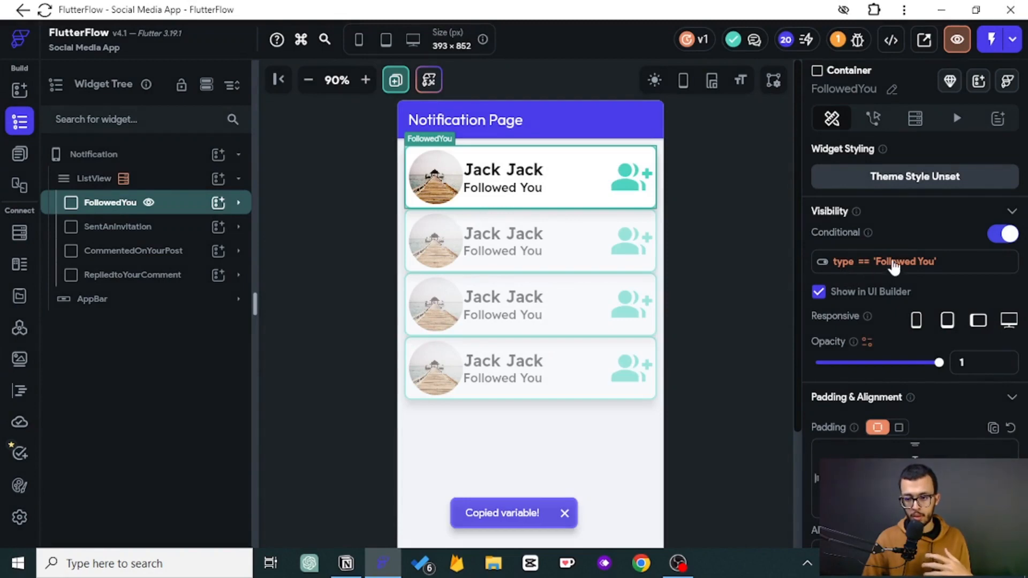
{"action": "left_click", "coordinate": [149, 203]}
- Give SentAnInvitation conditional visibility by pasting the condition with value "Sent An Invitation", then hide it in the UI builder
{"action": "left_click", "coordinate": [135, 228]}
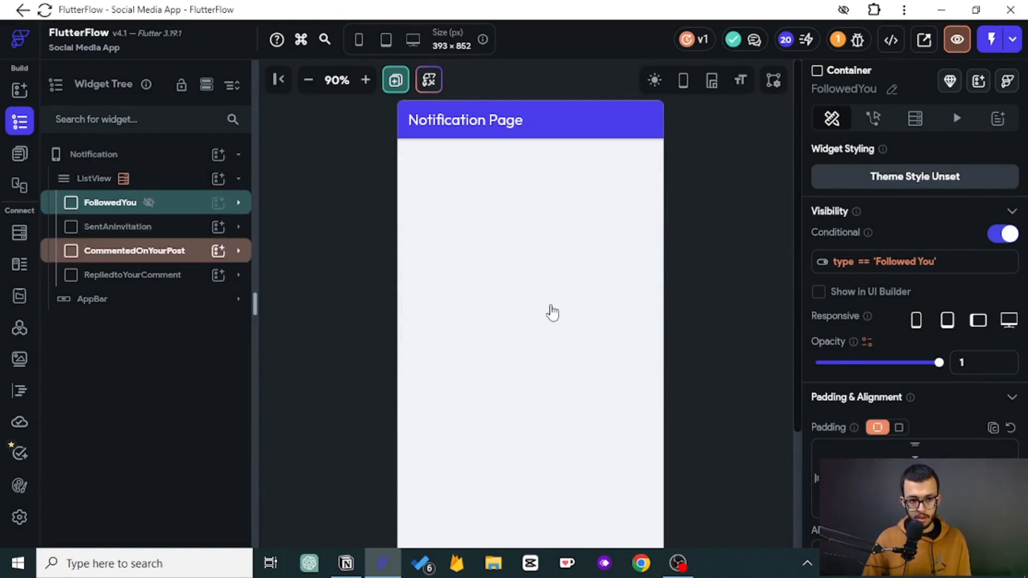
{"action": "left_click", "coordinate": [1009, 234]}
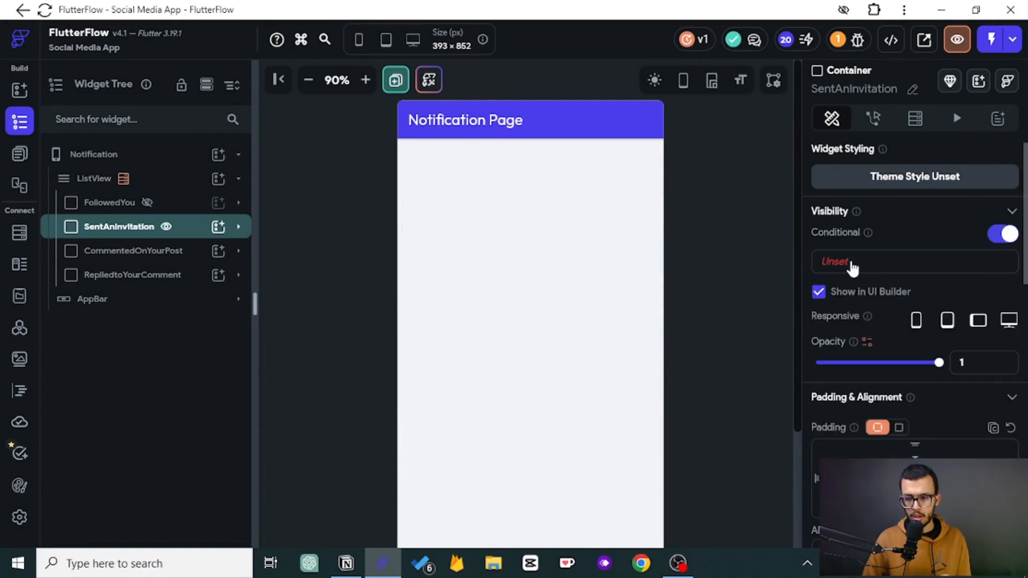
{"action": "left_click", "coordinate": [851, 265]}
{"action": "left_click", "coordinate": [755, 201]}
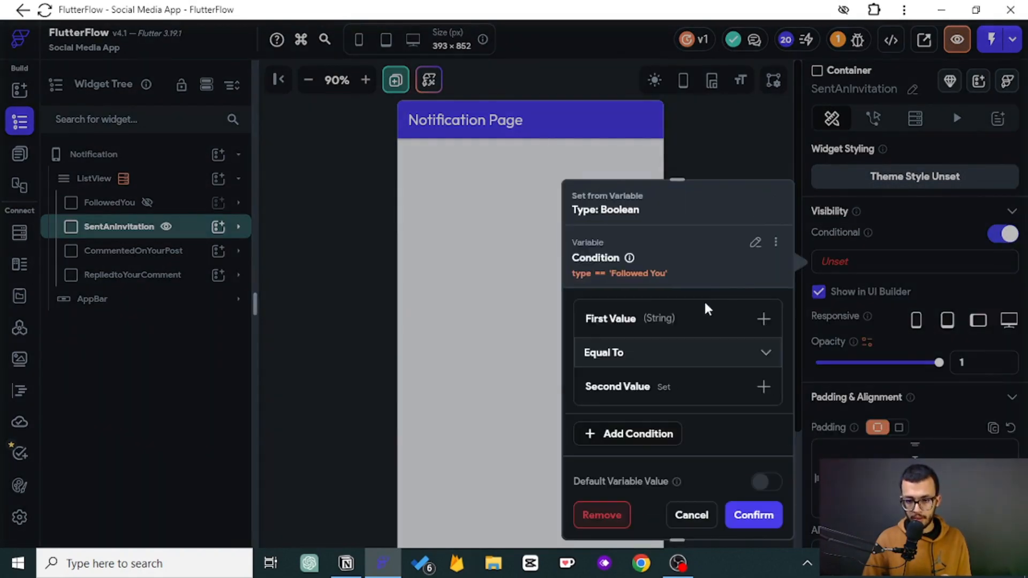
{"action": "left_click", "coordinate": [661, 384]}
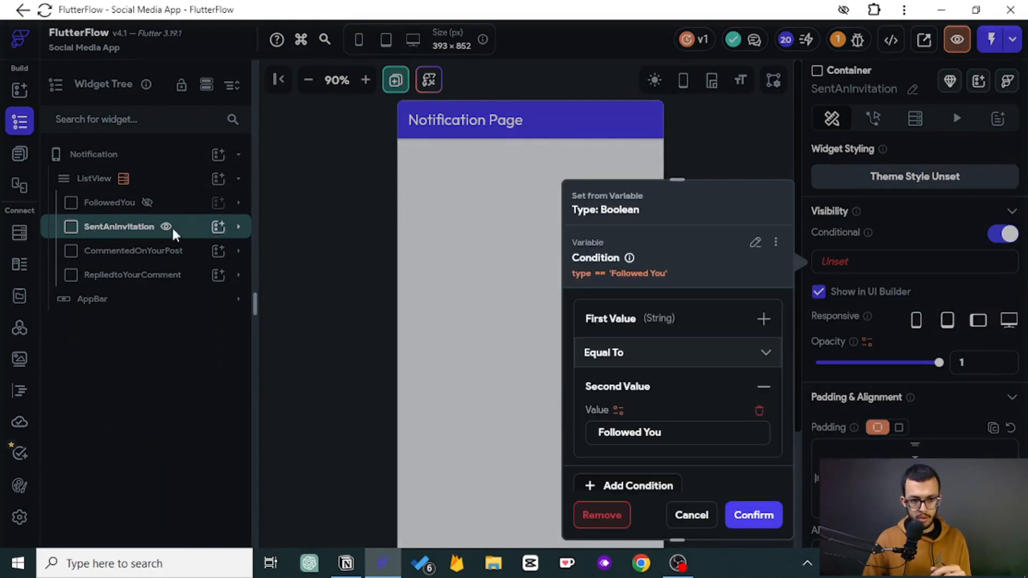
{"action": "left_click_drag", "start_coordinate": [689, 434], "coordinate": [512, 423]}
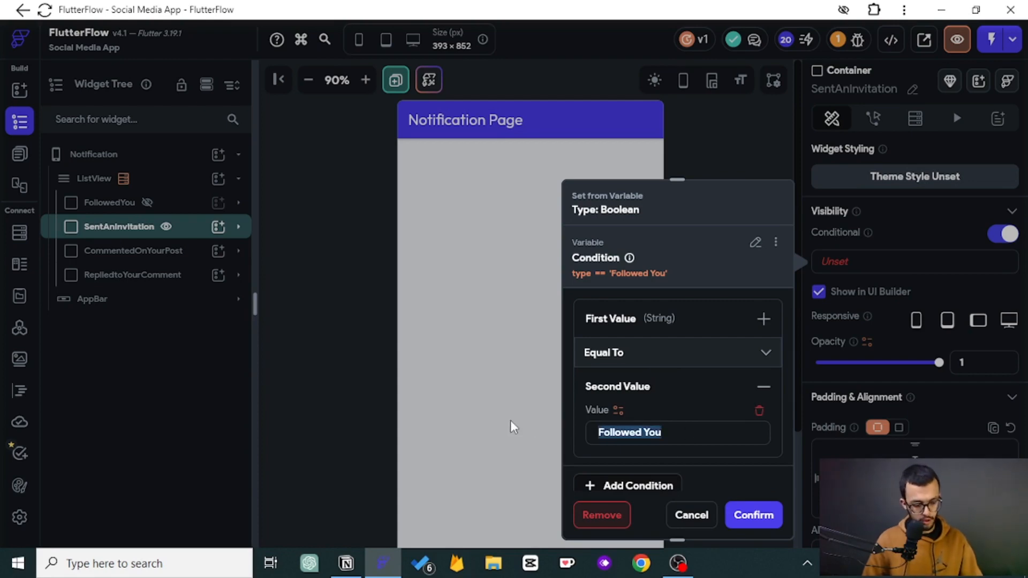
{"action": "type", "text": "Sent An "}
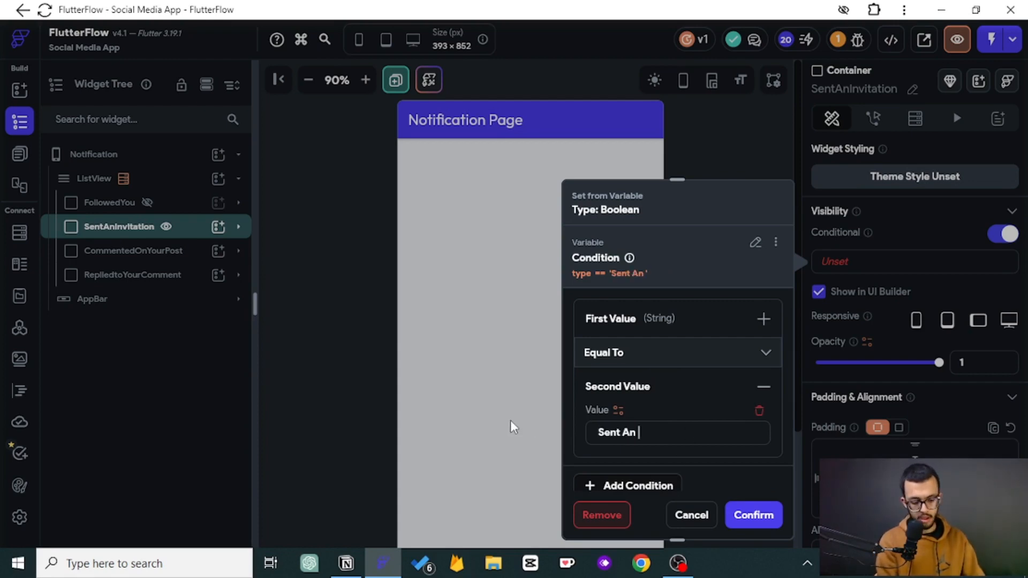
{"action": "type", "text": "Invitation"}
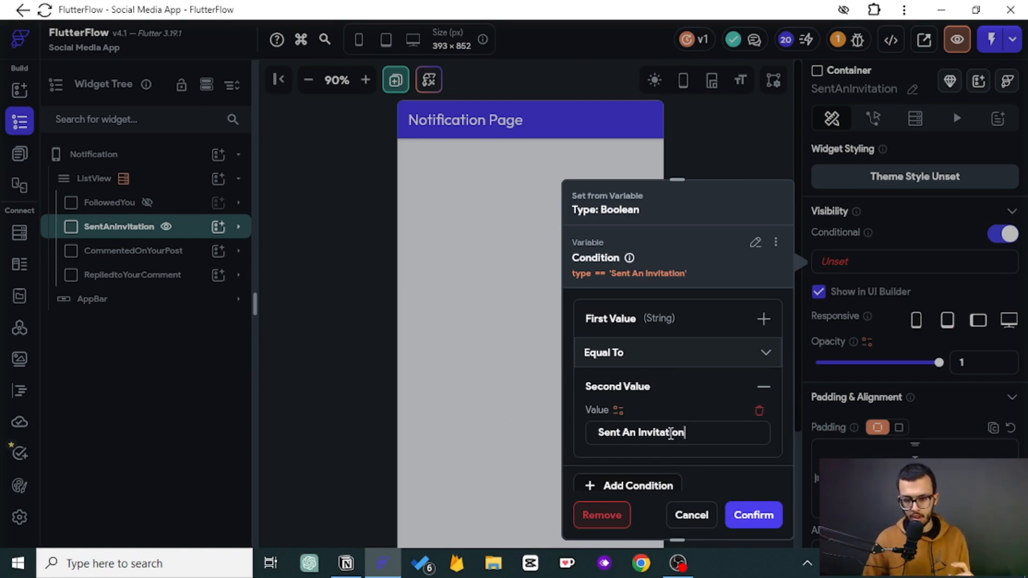
{"action": "left_click", "coordinate": [747, 518]}
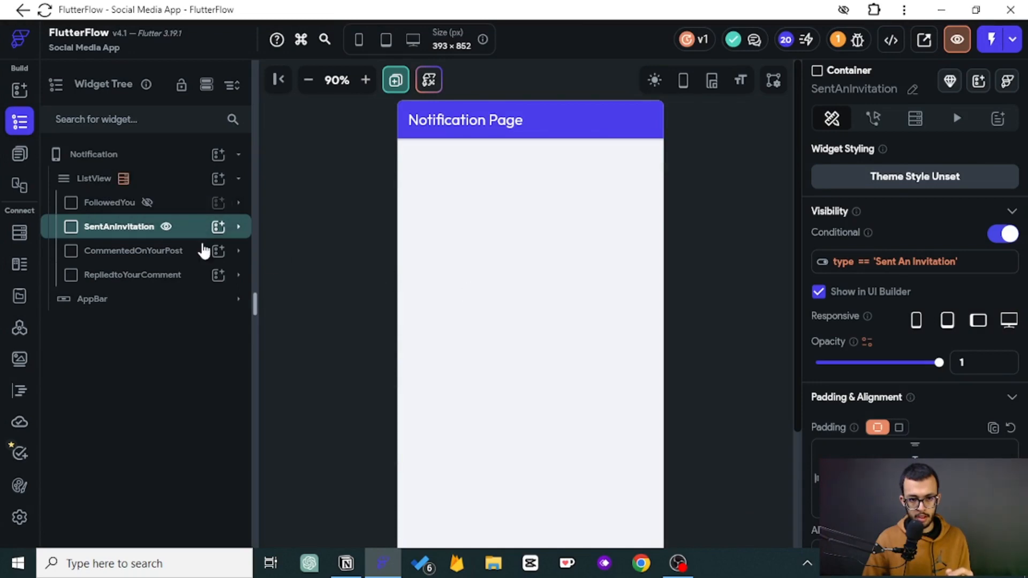
{"action": "left_click", "coordinate": [168, 227]}
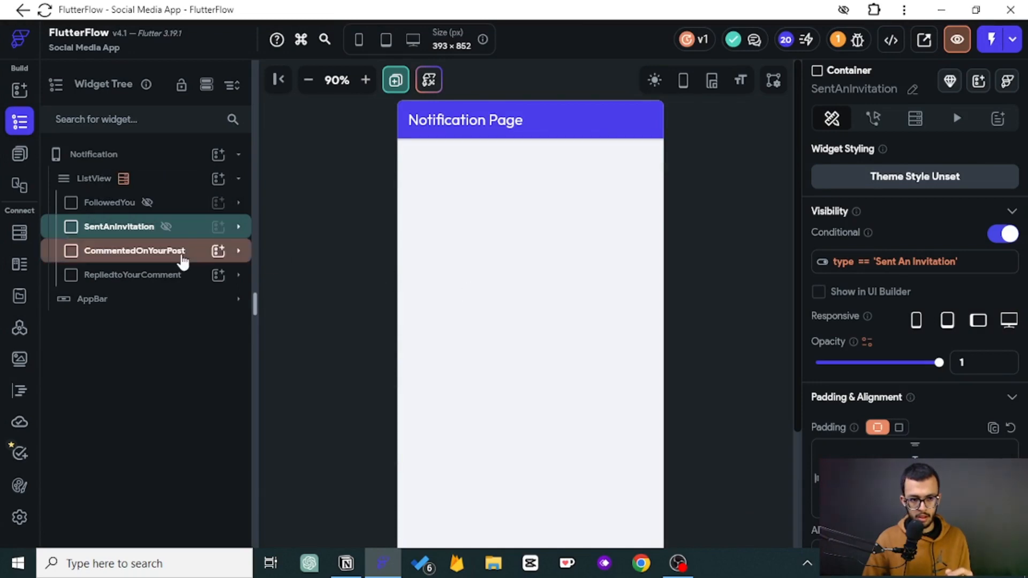
- Give CommentedOnYourPost conditional visibility by pasting the condition with value "Commented On Your Post", then hide it in the UI builder
{"action": "left_click", "coordinate": [996, 236]}
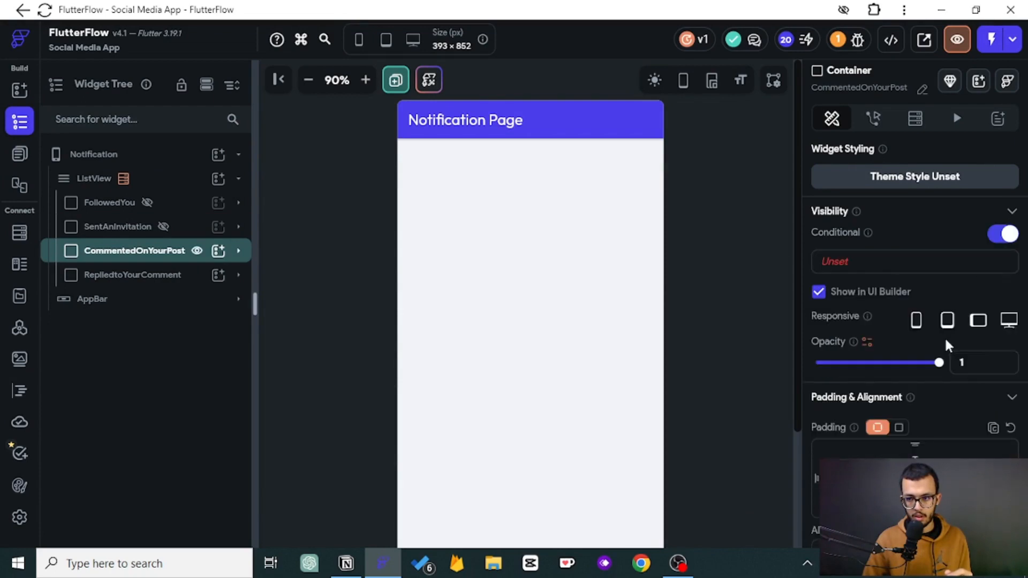
{"action": "left_click", "coordinate": [851, 262]}
{"action": "left_click", "coordinate": [754, 203]}
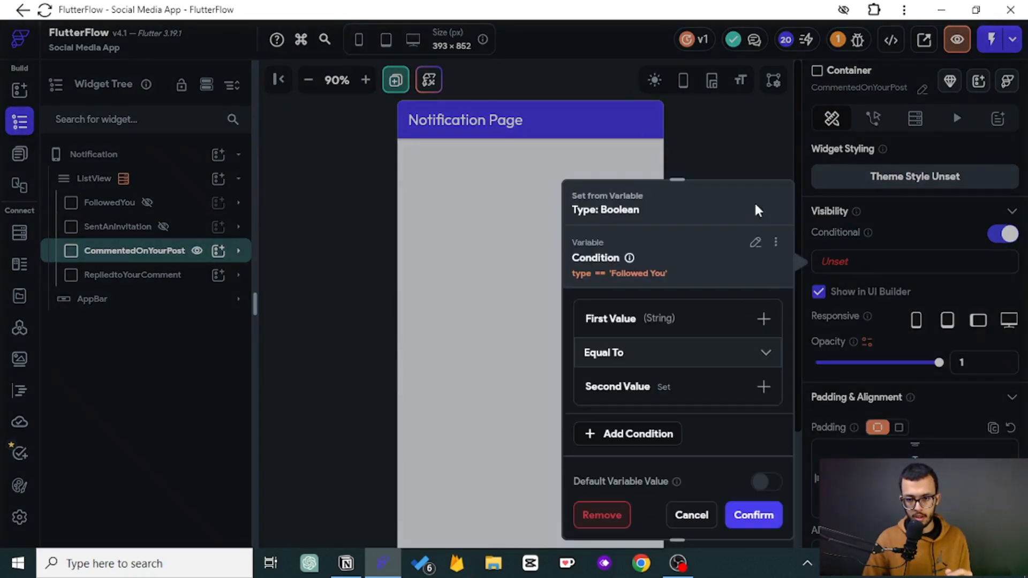
{"action": "left_click", "coordinate": [663, 388]}
{"action": "left_click_drag", "start_coordinate": [703, 435], "coordinate": [544, 436]}
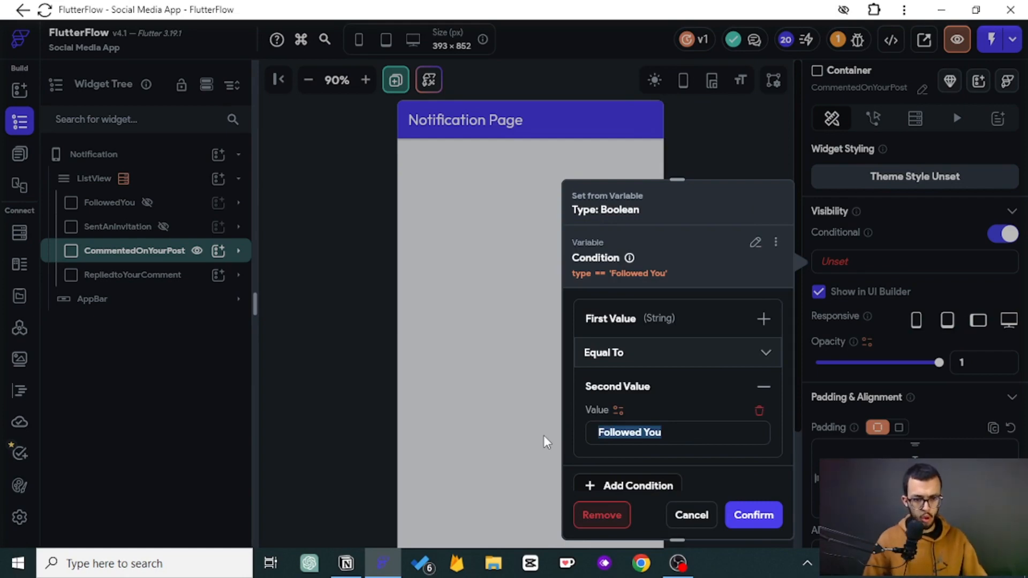
{"action": "type", "text": "C"}
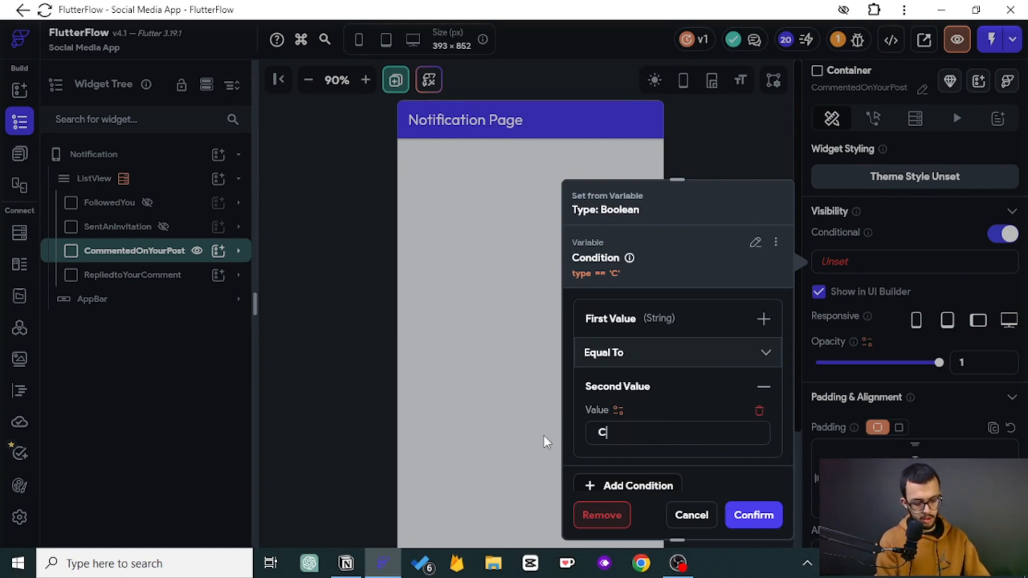
{"action": "type", "text": "ommented On "}
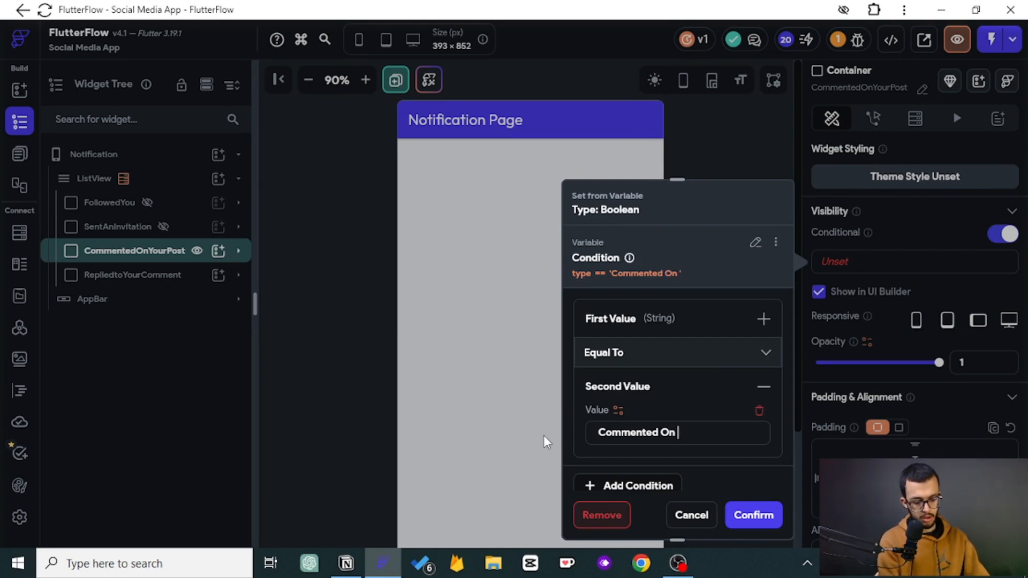
{"action": "type", "text": "Your Post"}
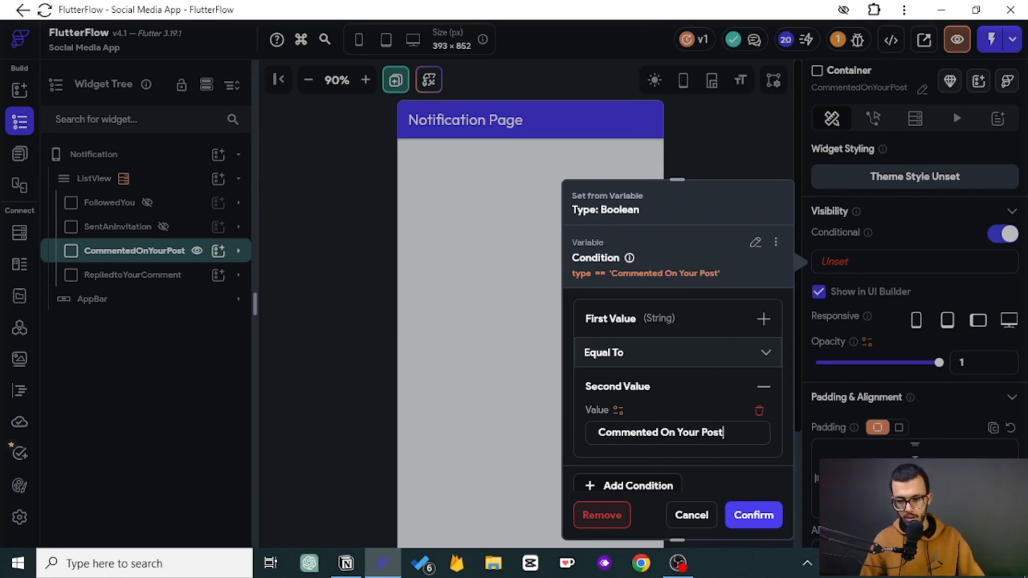
{"action": "left_click", "coordinate": [777, 514]}
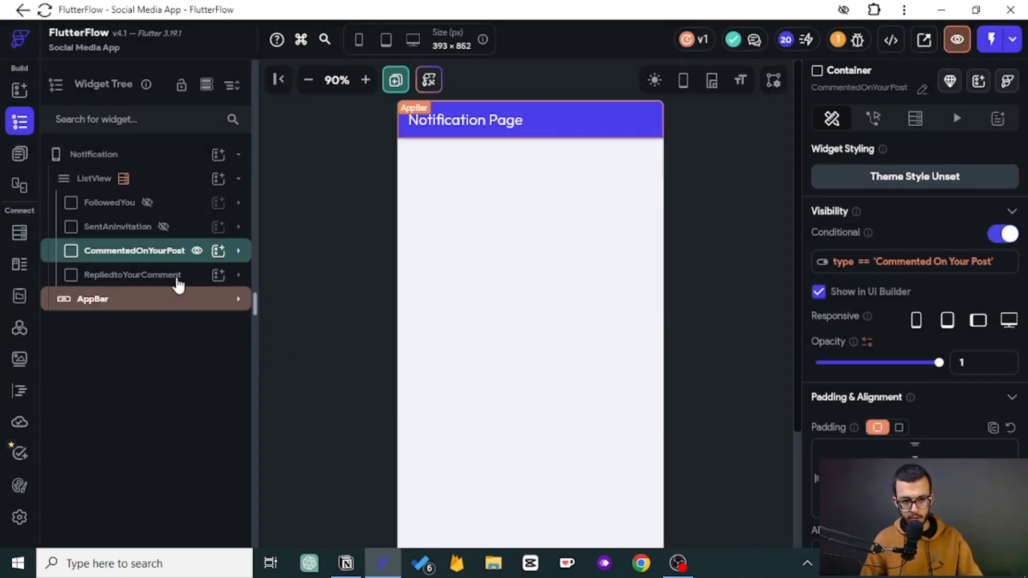
{"action": "left_click", "coordinate": [197, 250]}
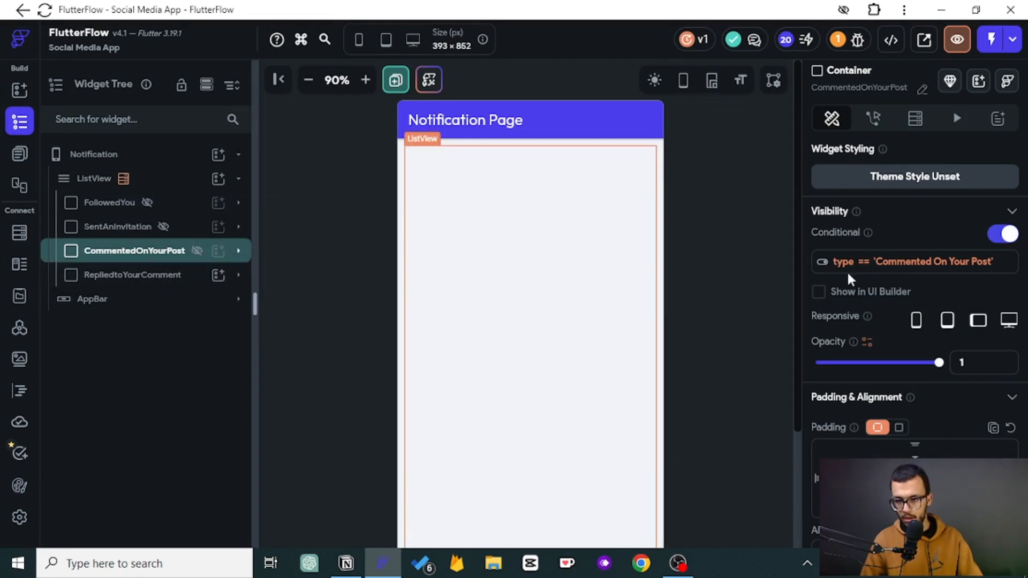
- Give RepliedtoYourComment conditional visibility by pasting the condition with value "Replied To Your Comment"
{"action": "left_click", "coordinate": [998, 234]}
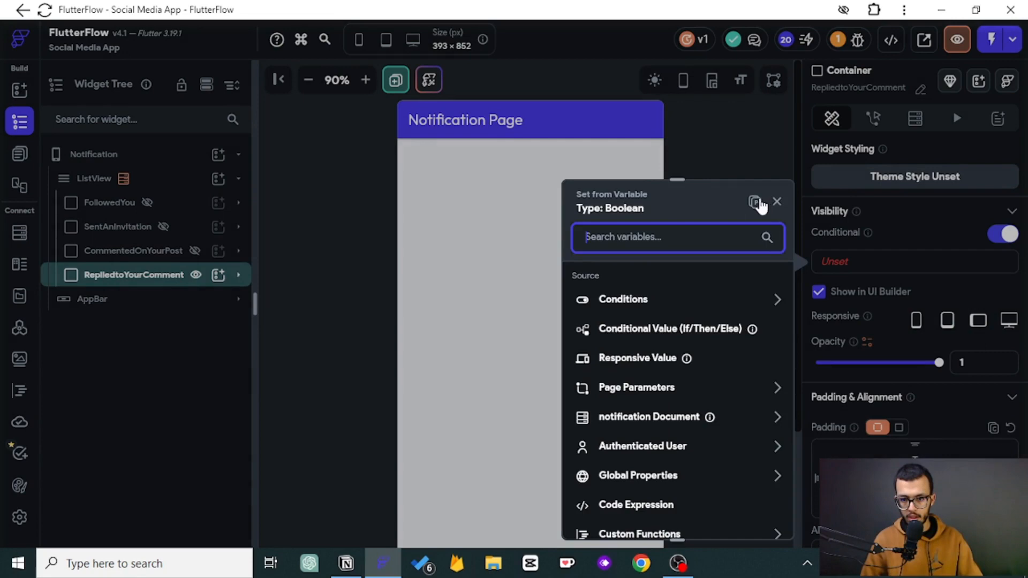
{"action": "left_click", "coordinate": [755, 203]}
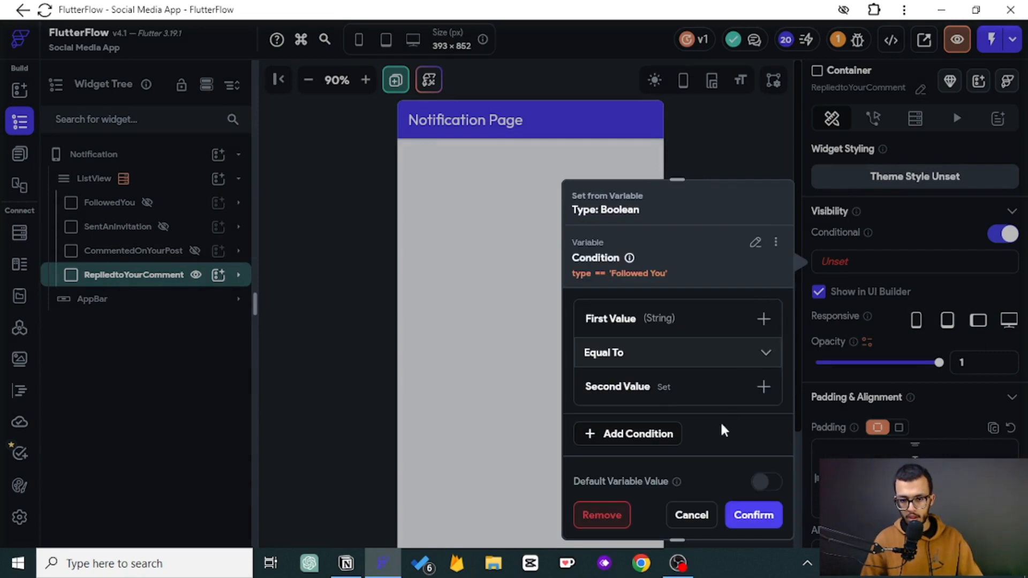
{"action": "left_click", "coordinate": [672, 397]}
{"action": "left_click_drag", "start_coordinate": [688, 430], "coordinate": [474, 416]}
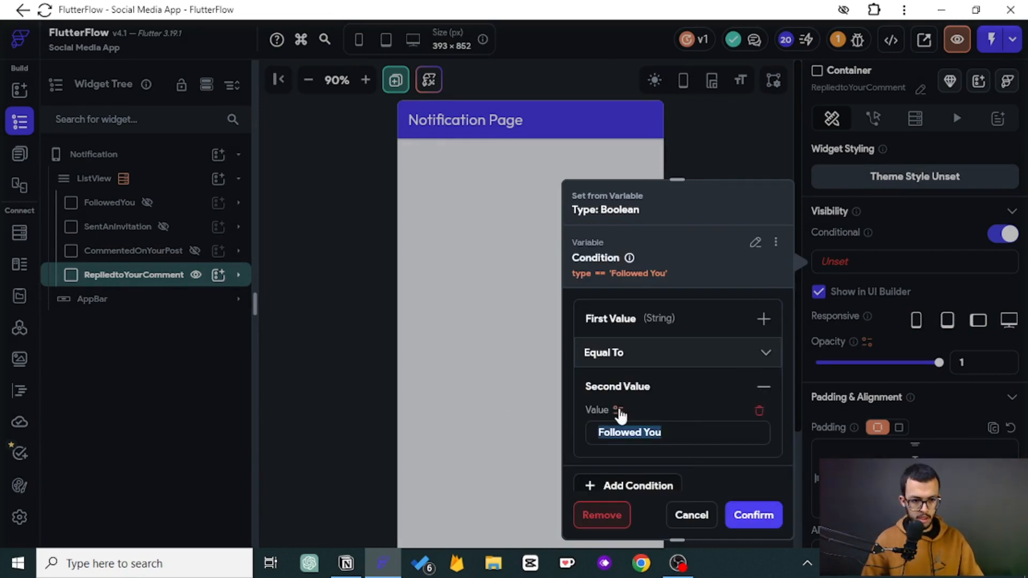
{"action": "type", "text": "Replied To"}
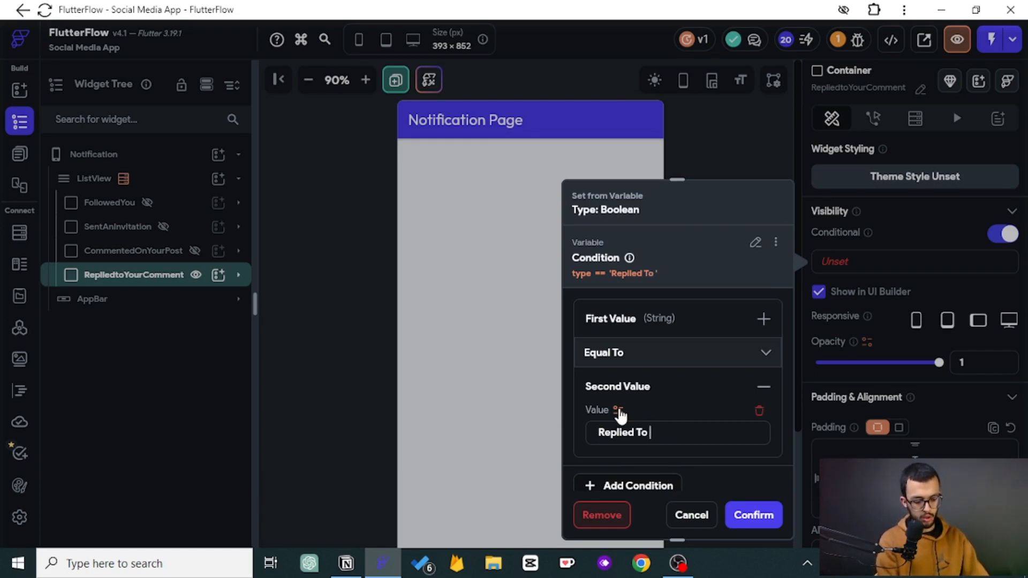
{"action": "type", "text": "Your Comm"}
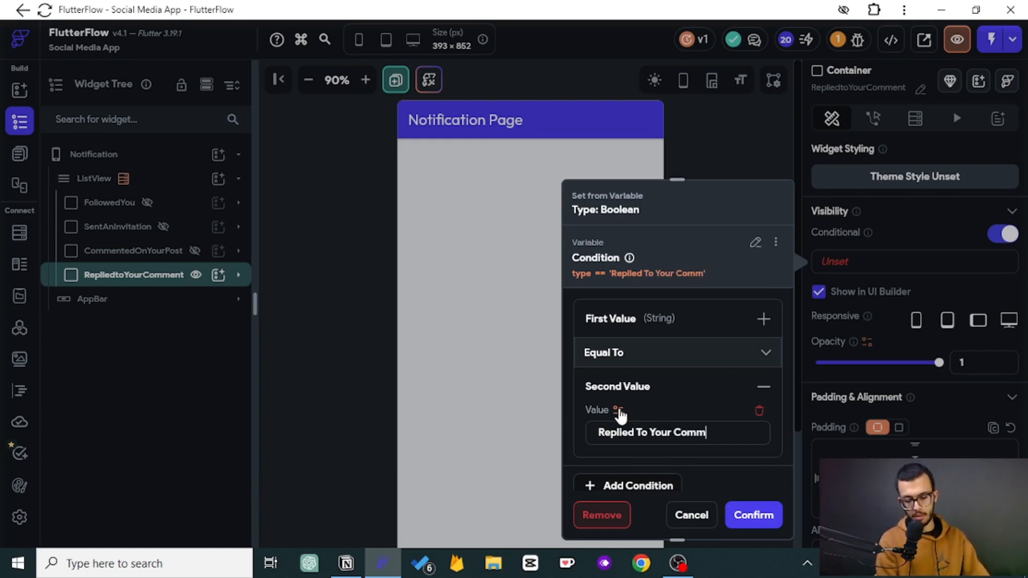
{"action": "type", "text": "ent"}
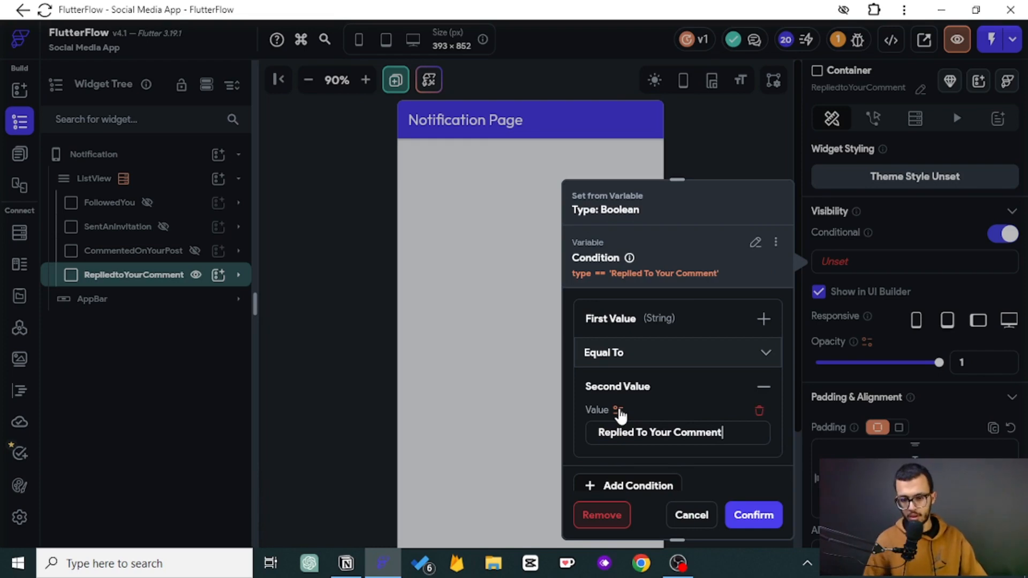
{"action": "left_click", "coordinate": [753, 516]}
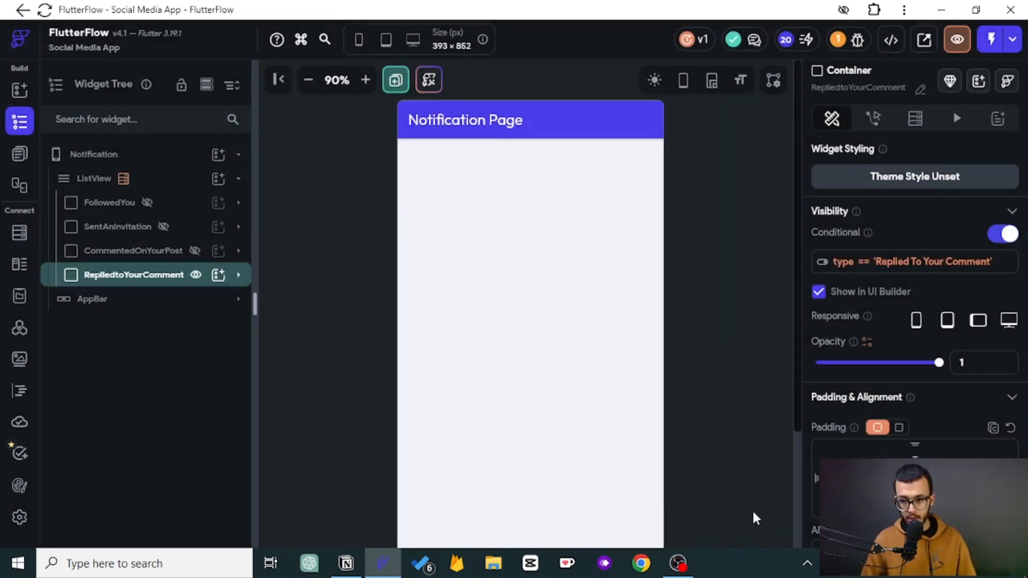
- Hide RepliedtoYourComment in the UI builder and show the FollowedYou container there instead
{"action": "left_click", "coordinate": [196, 275]}
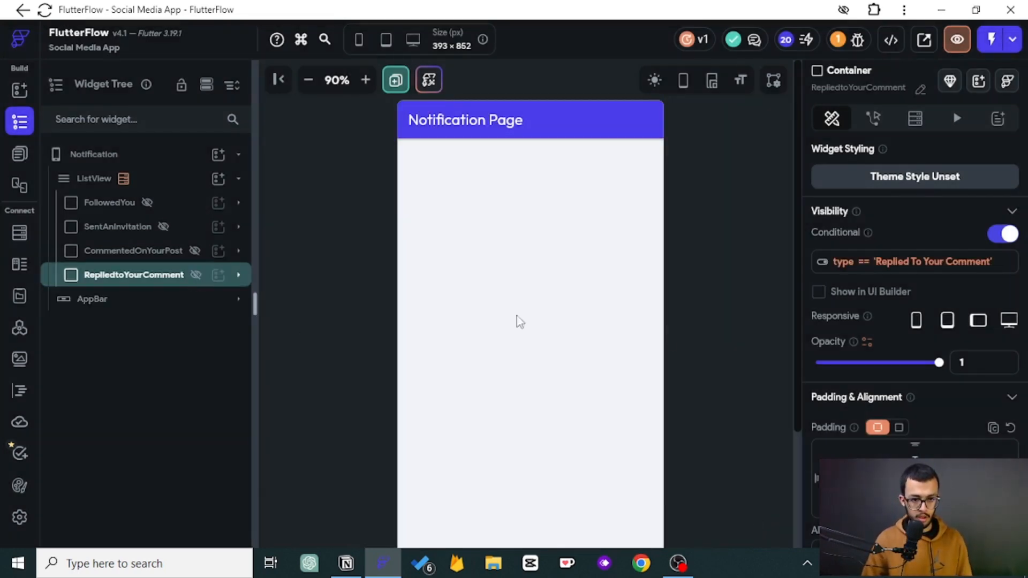
{"action": "left_click", "coordinate": [148, 203]}
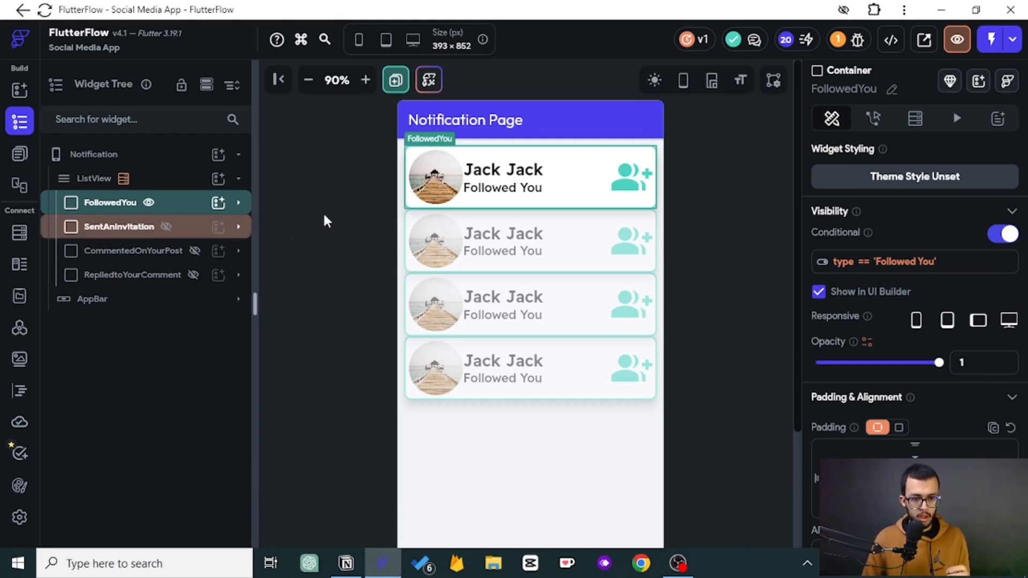
{"action": "left_click", "coordinate": [338, 207]}
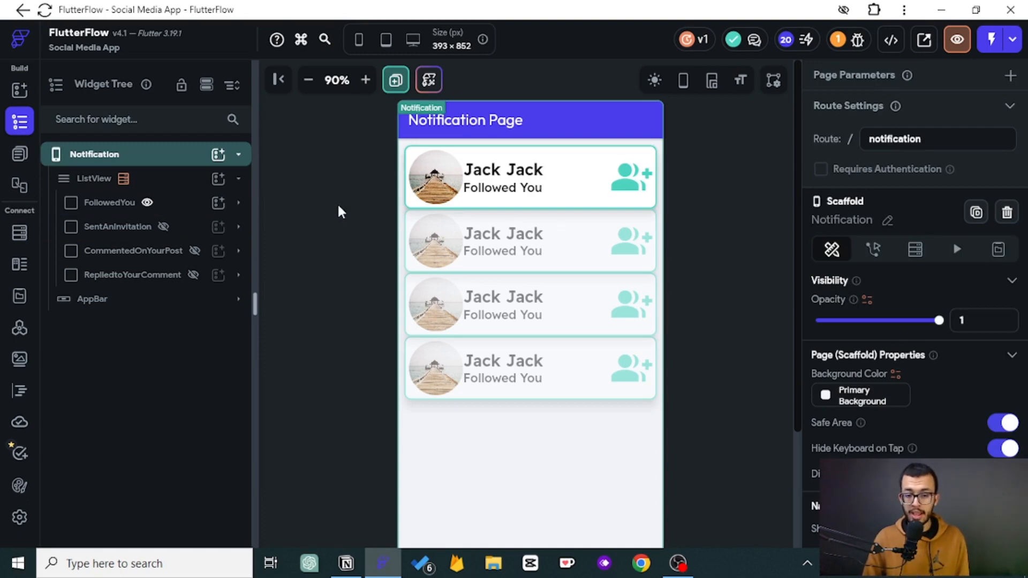
{"action": "left_click", "coordinate": [172, 208]}
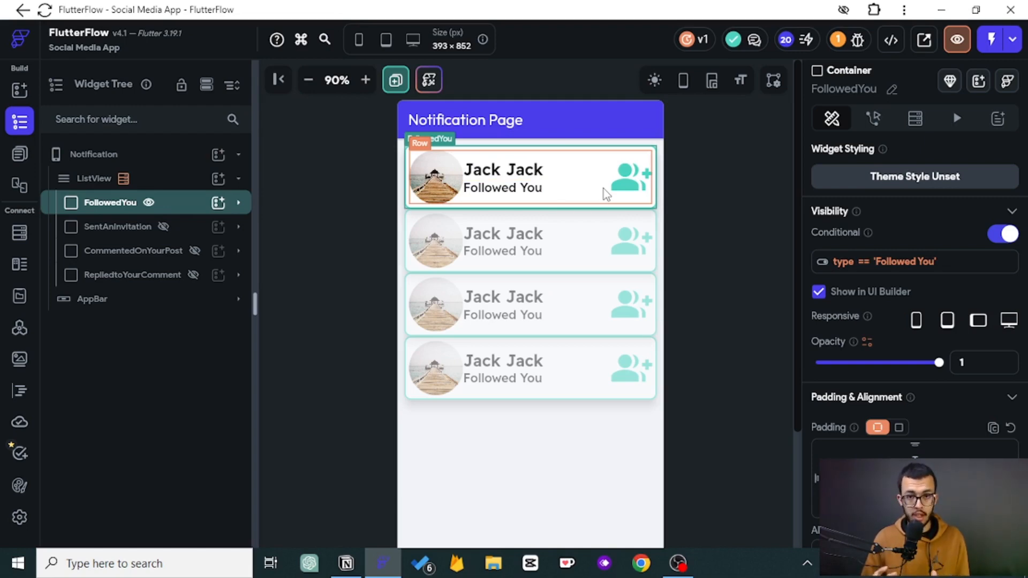
- Try wrapping the FollowedYou container in a Stack
{"action": "left_click", "coordinate": [153, 235]}
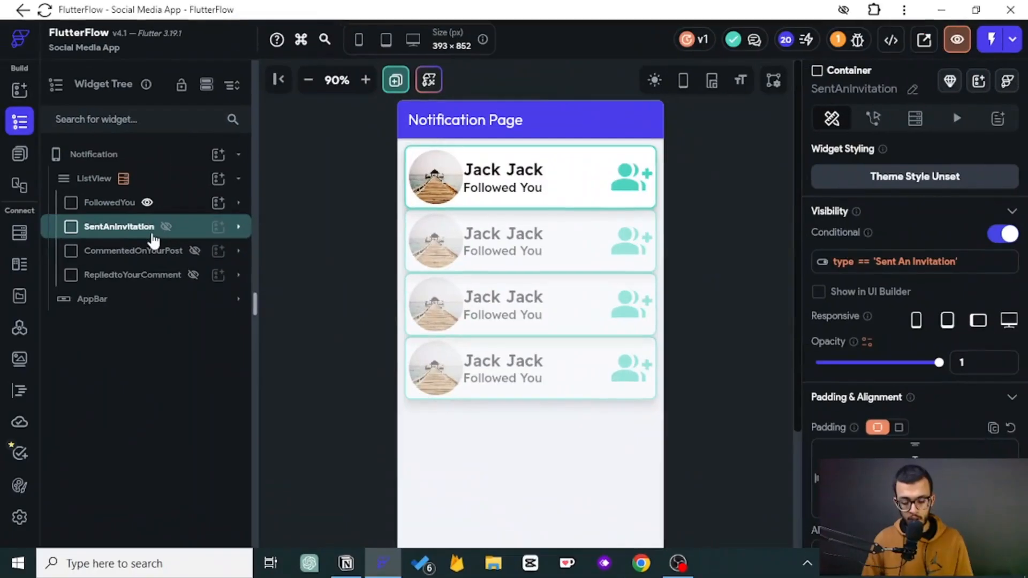
{"action": "right_click", "coordinate": [115, 210]}
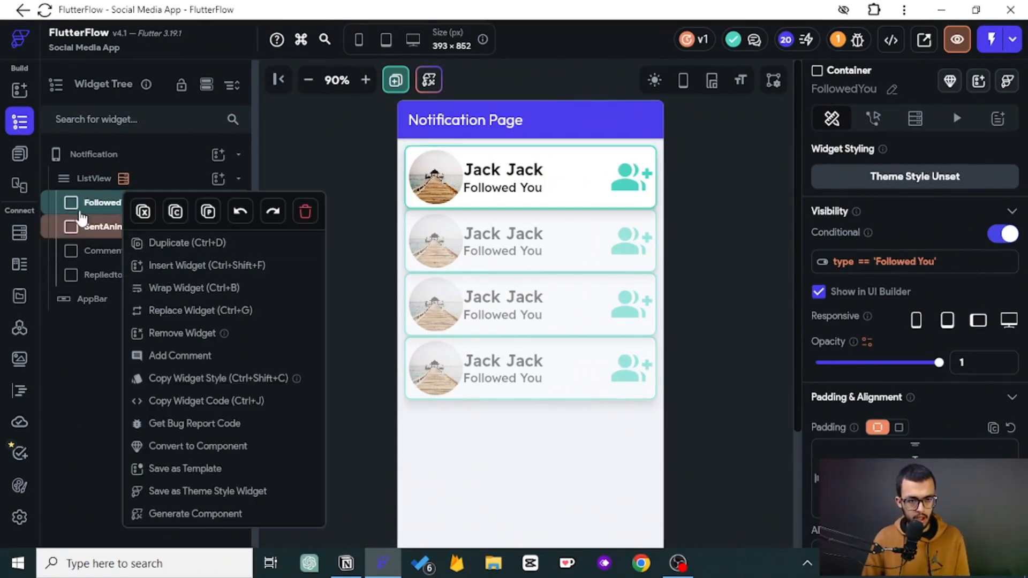
{"action": "left_click", "coordinate": [177, 296]}
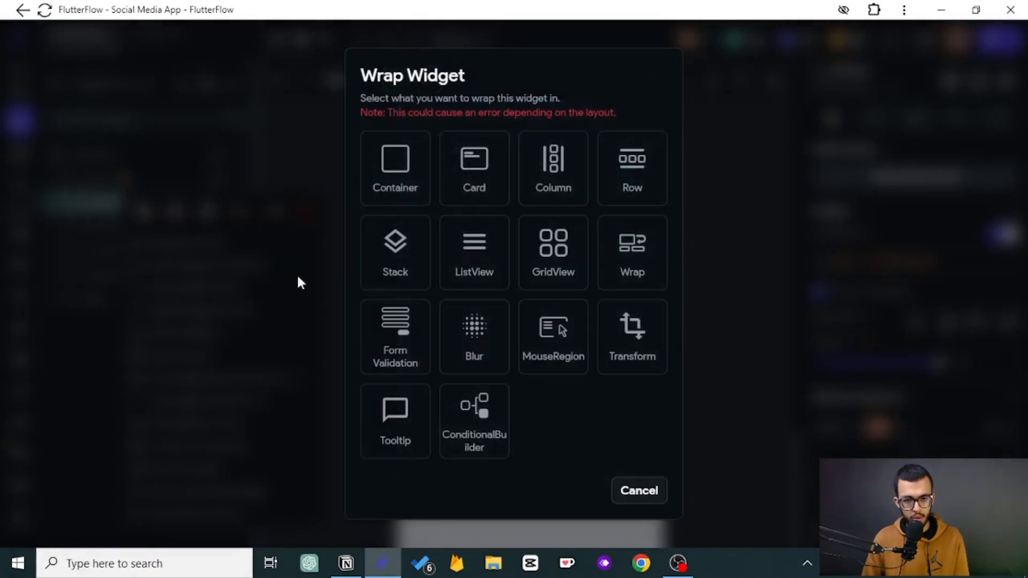
{"action": "left_click", "coordinate": [396, 238]}
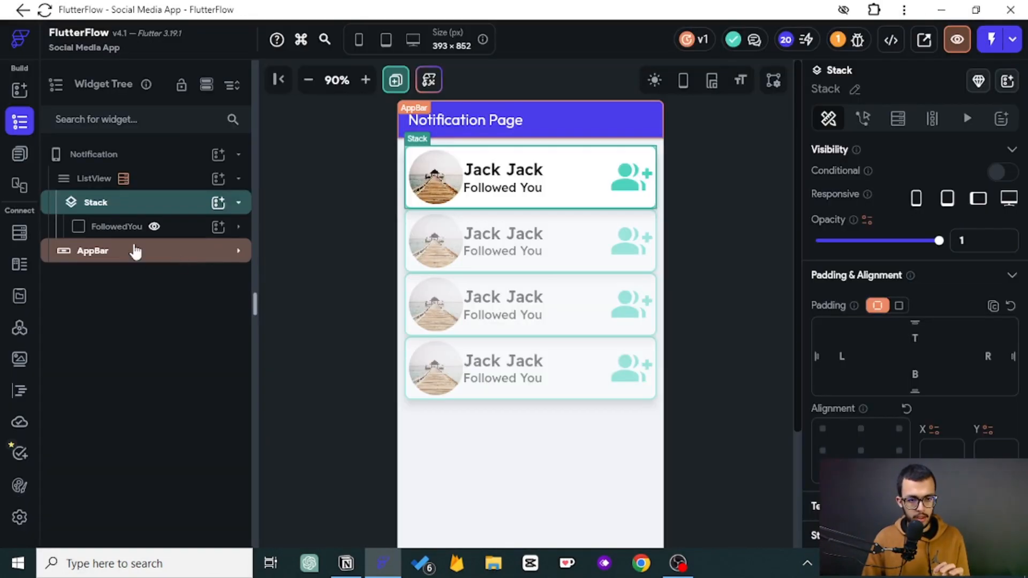
{"action": "left_click", "coordinate": [239, 228]}
{"action": "left_click", "coordinate": [239, 227]}
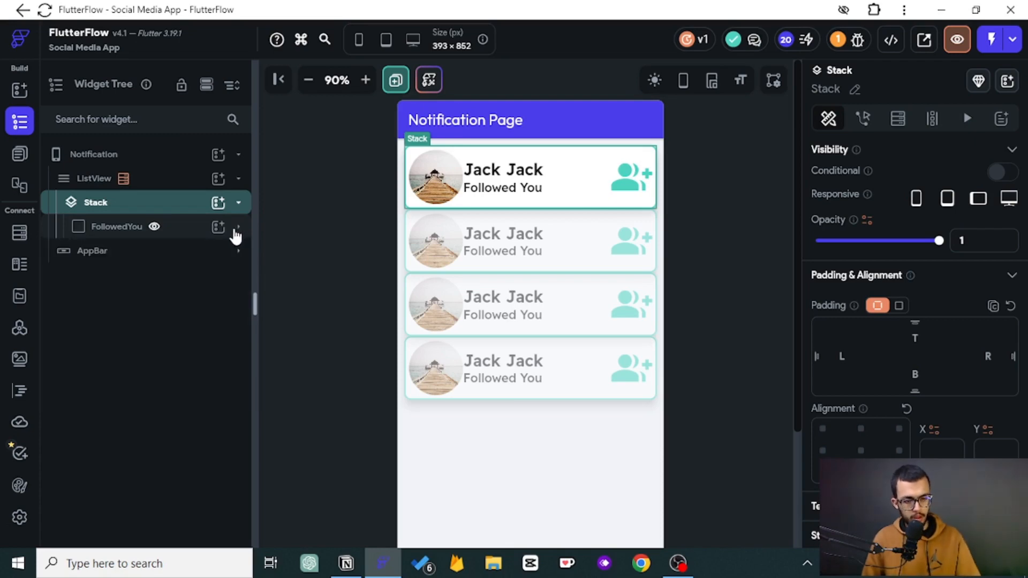
{"action": "key", "text": "ctrl+z"}
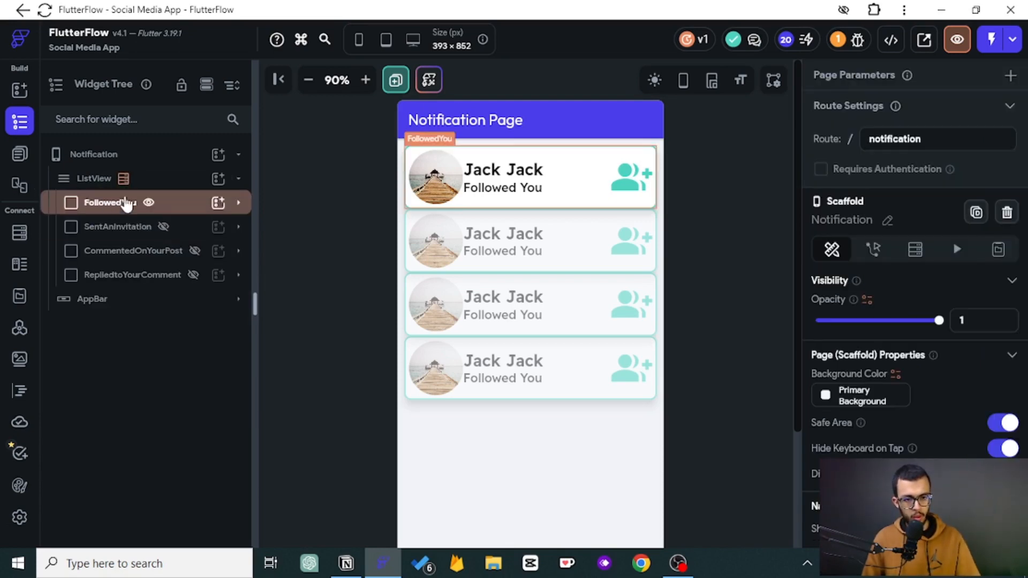
- Try adding a new widget to the ListView in place of its dynamic child
{"action": "left_click", "coordinate": [218, 178]}
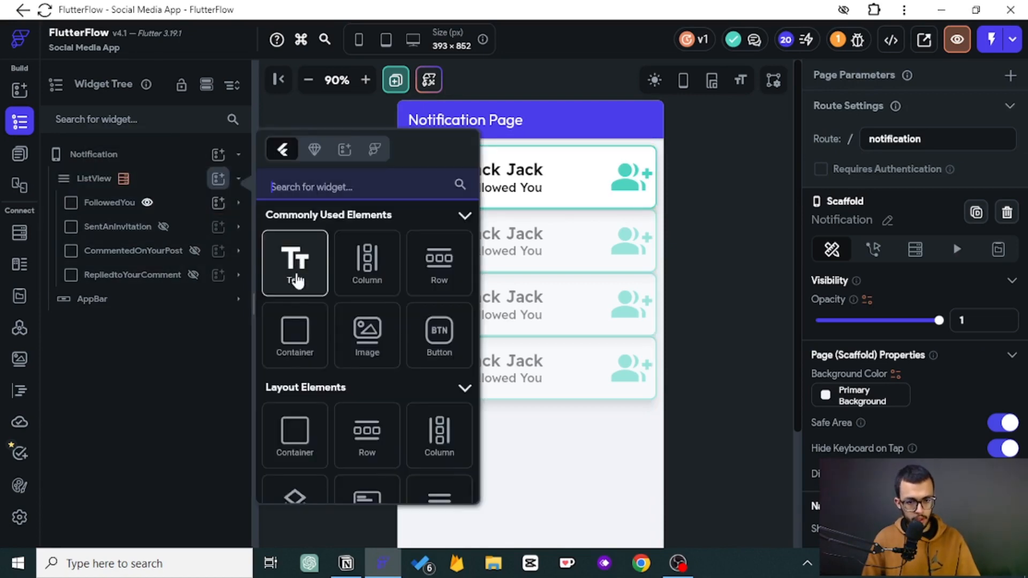
{"action": "left_click", "coordinate": [269, 487]}
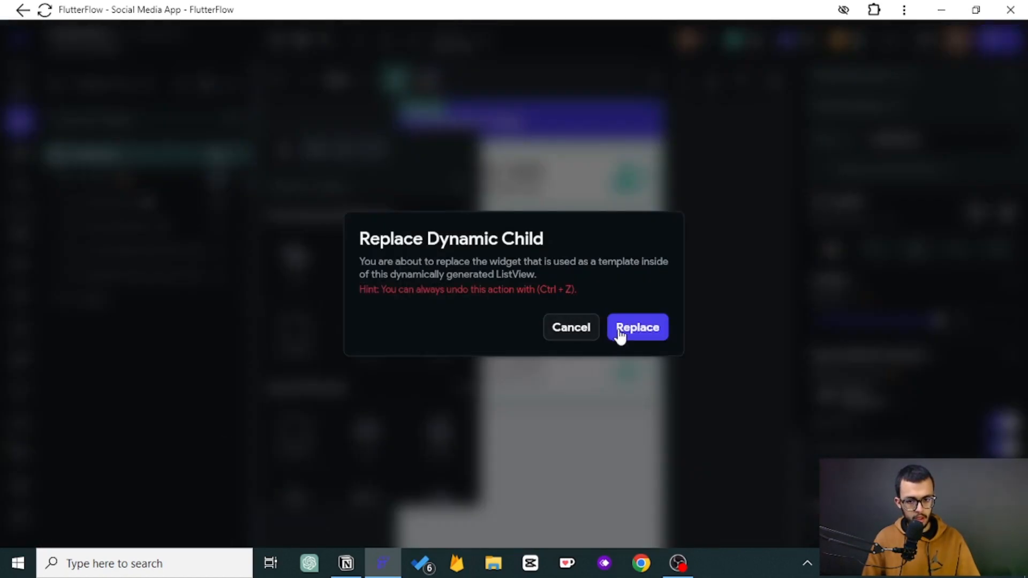
{"action": "left_click", "coordinate": [581, 331]}
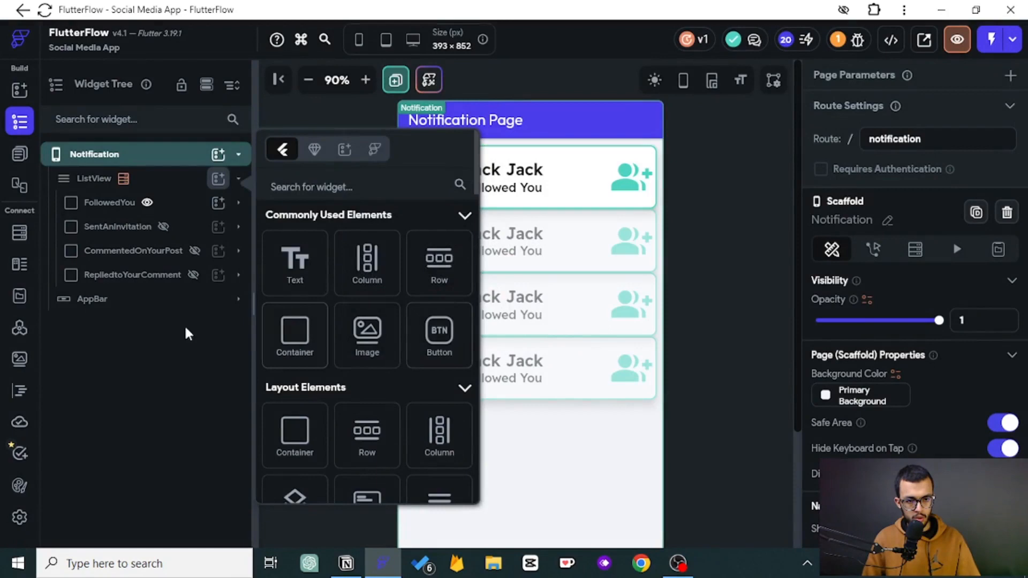
{"action": "left_click", "coordinate": [170, 401]}
- Try wrapping the FollowedYou container in a Column
{"action": "left_click", "coordinate": [243, 183]}
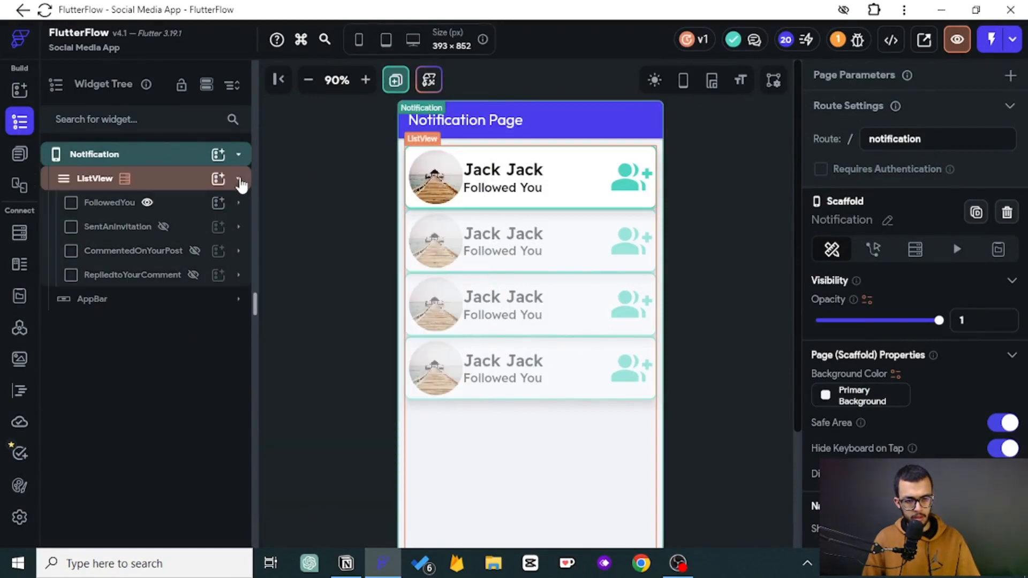
{"action": "left_click", "coordinate": [121, 213]}
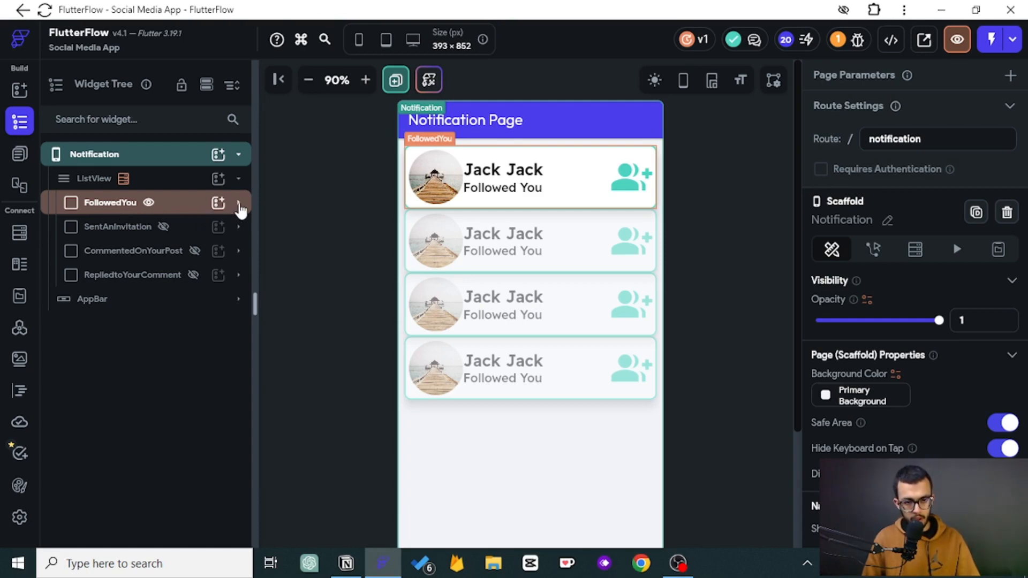
{"action": "left_click", "coordinate": [239, 207]}
{"action": "left_click", "coordinate": [238, 208]}
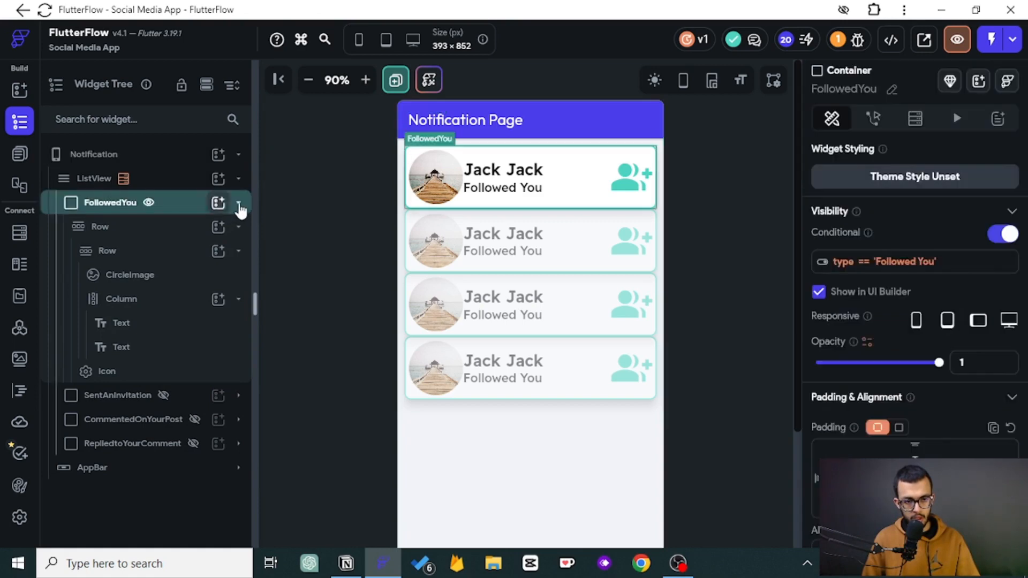
{"action": "left_click", "coordinate": [238, 207]}
{"action": "right_click", "coordinate": [105, 206]}
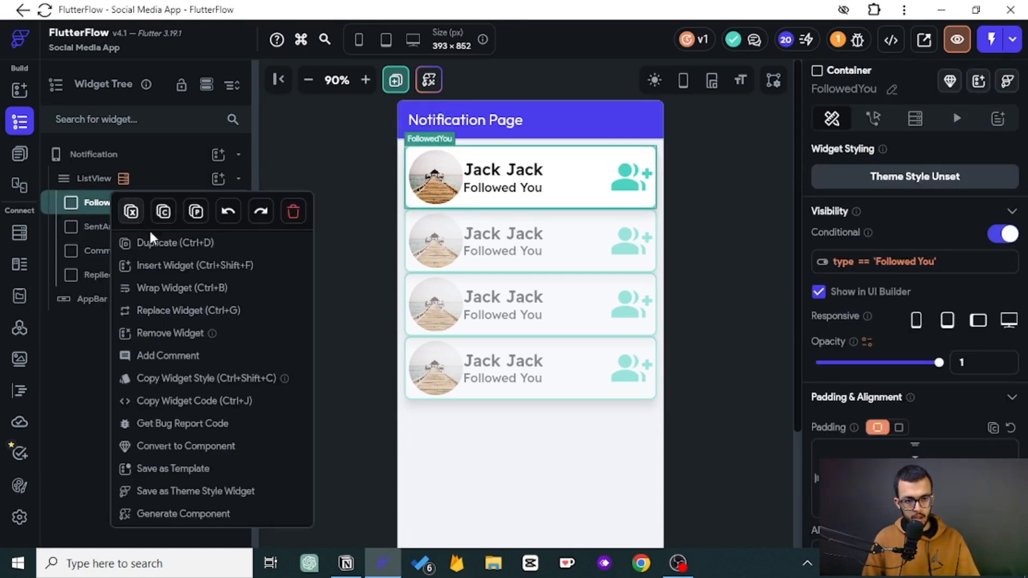
{"action": "left_click", "coordinate": [158, 292]}
{"action": "left_click", "coordinate": [551, 172]}
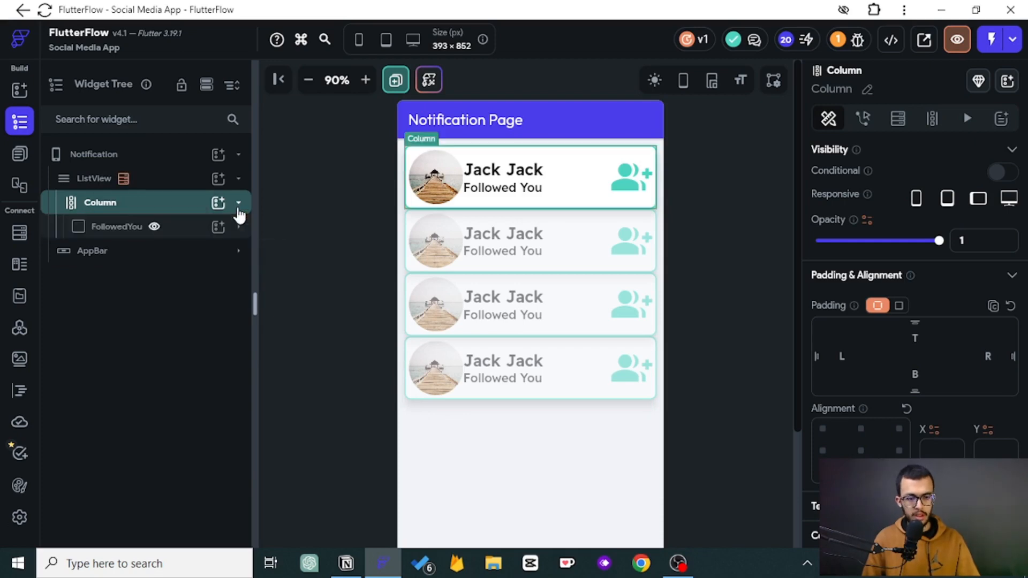
{"action": "key", "text": "ctrl+z"}
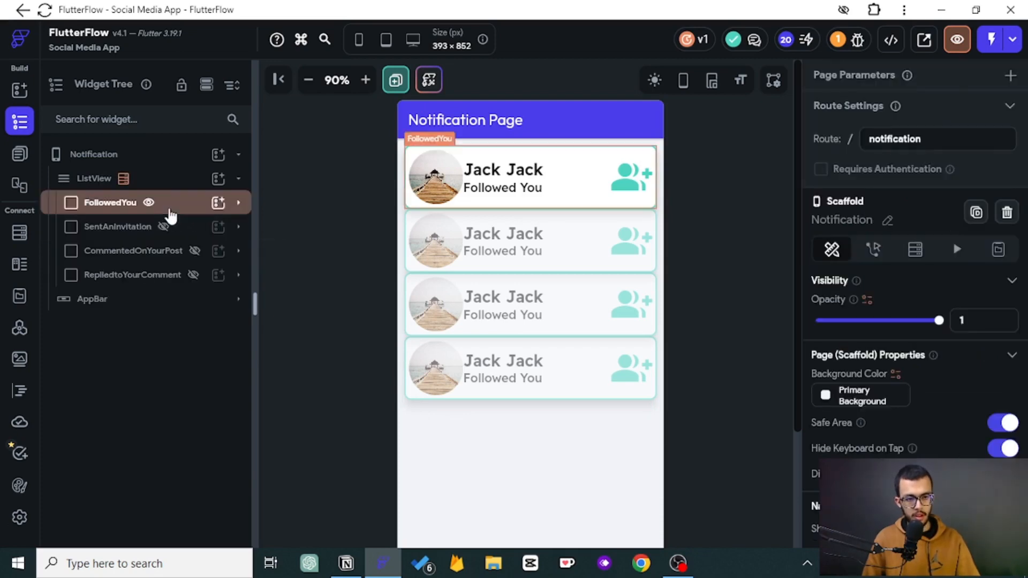
- Remove the notification backend query from the ListView
{"action": "left_click", "coordinate": [147, 183]}
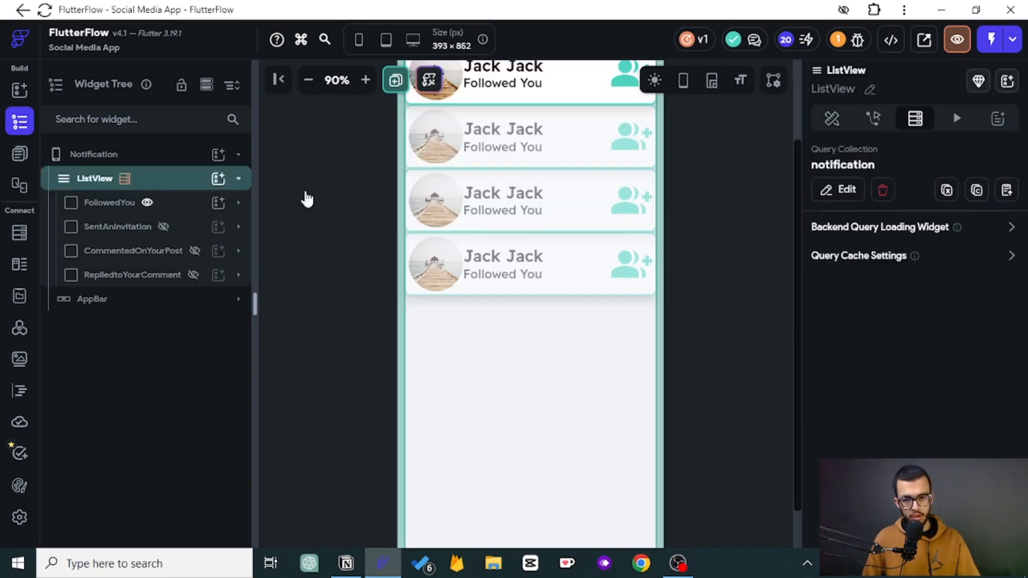
{"action": "left_click", "coordinate": [883, 190]}
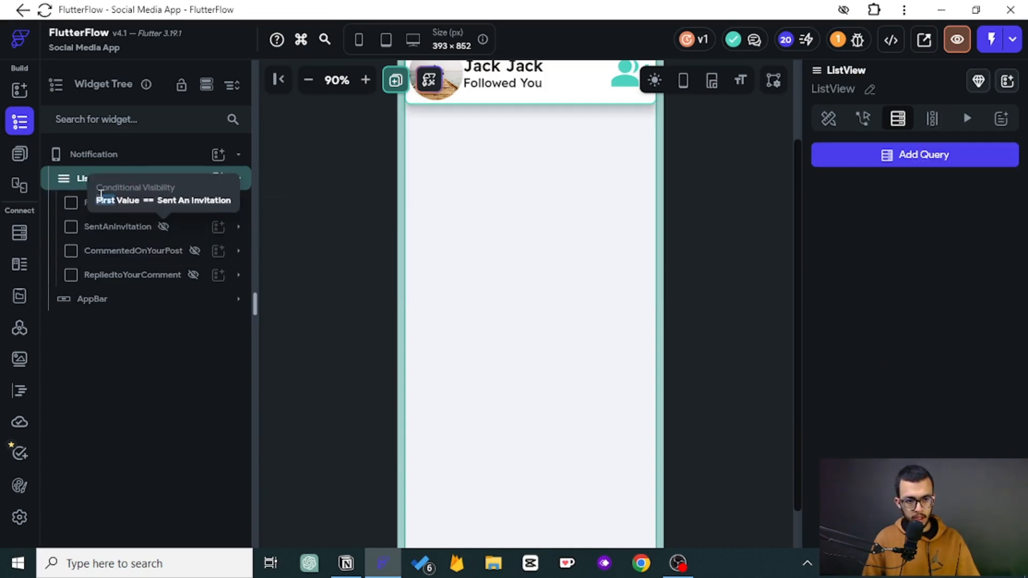
- Wrap FollowedYou in a Stack and move the other three notification containers into that Stack
{"action": "right_click", "coordinate": [83, 209]}
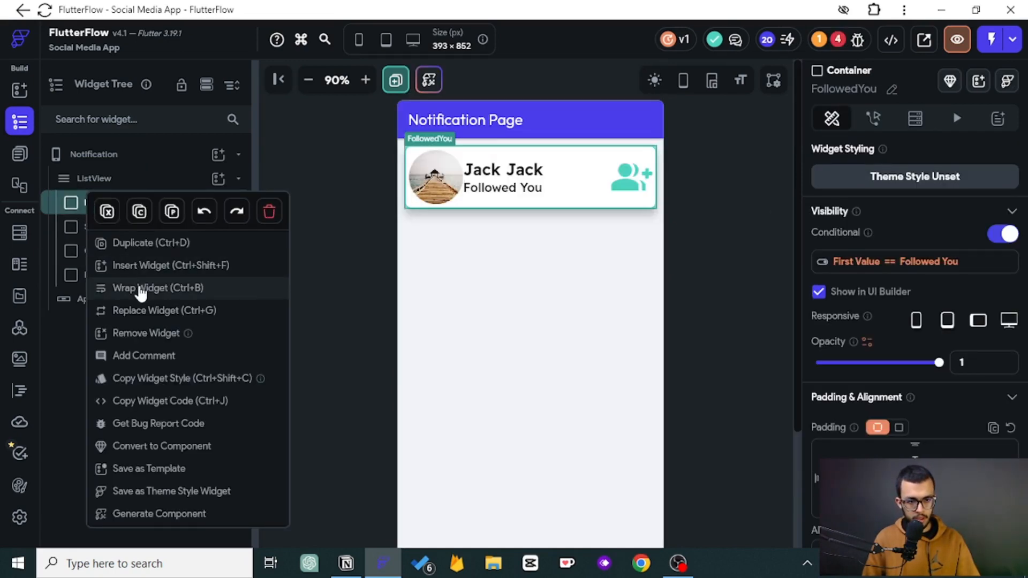
{"action": "left_click", "coordinate": [139, 288]}
{"action": "left_click", "coordinate": [403, 260]}
{"action": "left_click_drag", "start_coordinate": [123, 252], "coordinate": [126, 284]}
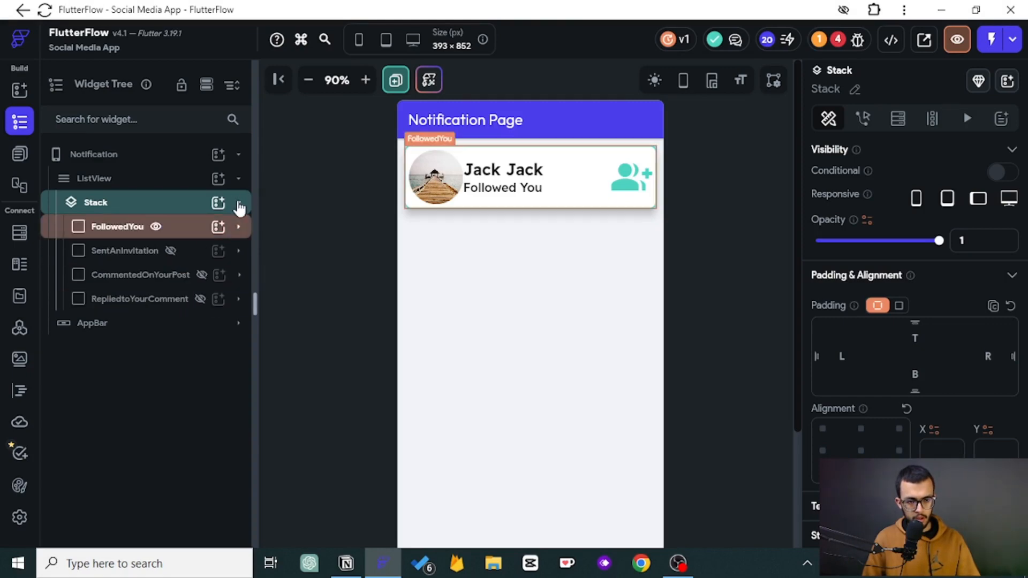
{"action": "left_click", "coordinate": [238, 202]}
- Add a Query Collection backend query on the notification collection to the ListView
{"action": "left_click", "coordinate": [109, 178]}
{"action": "left_click", "coordinate": [898, 118]}
{"action": "left_click", "coordinate": [907, 155]}
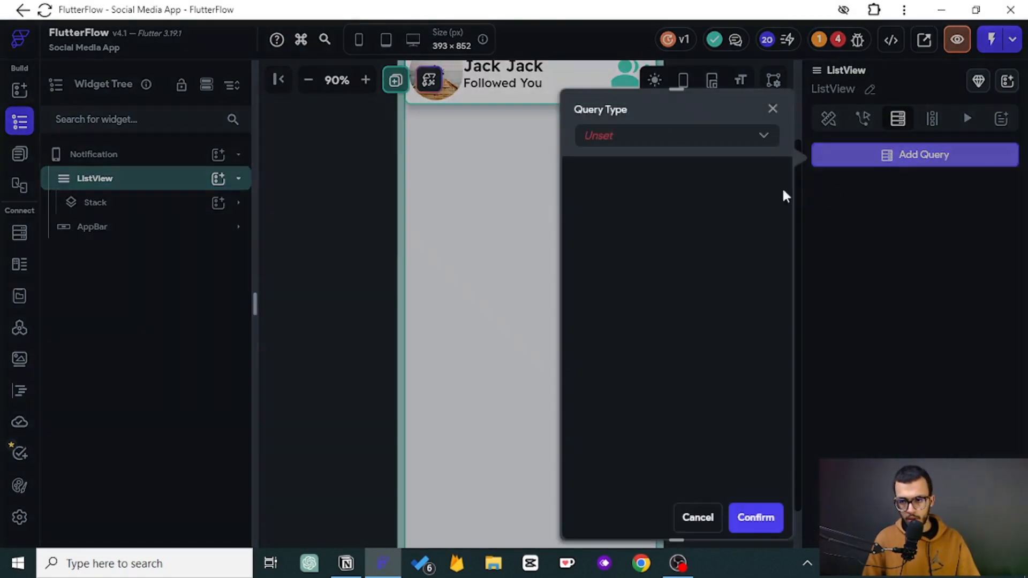
{"action": "left_click", "coordinate": [631, 141]}
{"action": "left_click", "coordinate": [622, 142]}
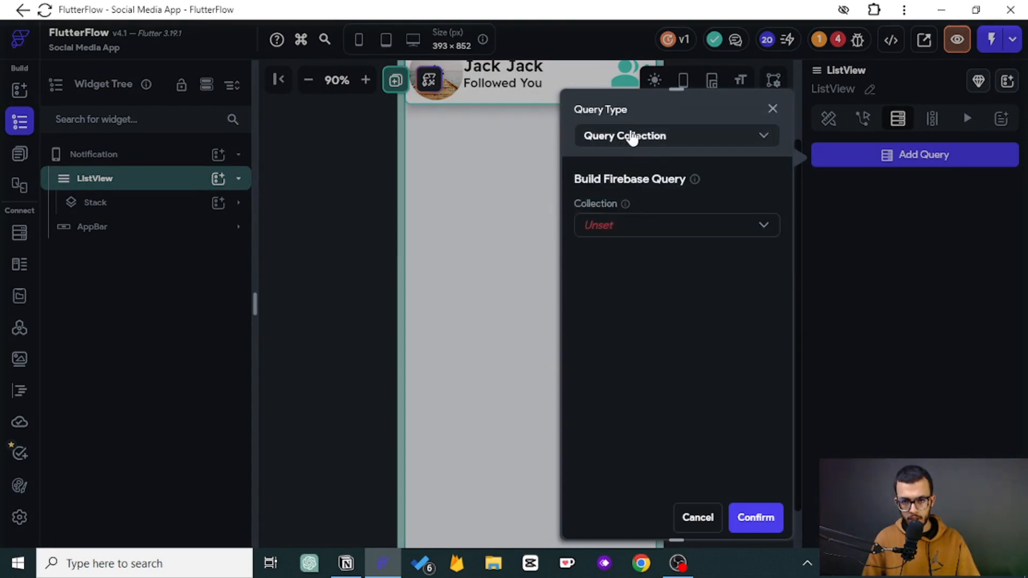
{"action": "left_click", "coordinate": [615, 231]}
{"action": "left_click", "coordinate": [624, 362]}
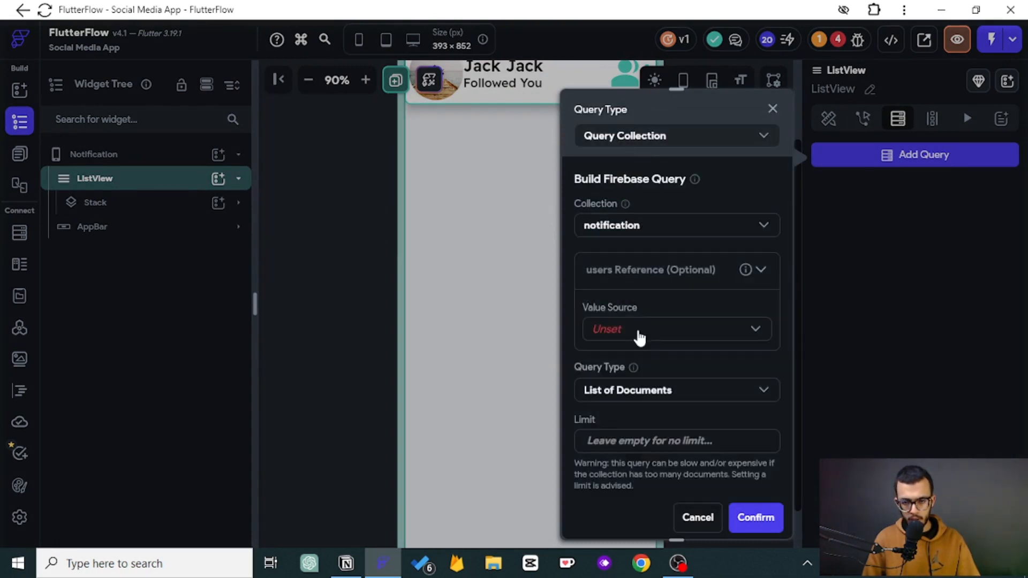
- Filter the query's users reference by the authenticated user's User Reference and confirm the backend query
{"action": "left_click", "coordinate": [641, 333]}
{"action": "left_click", "coordinate": [638, 362]}
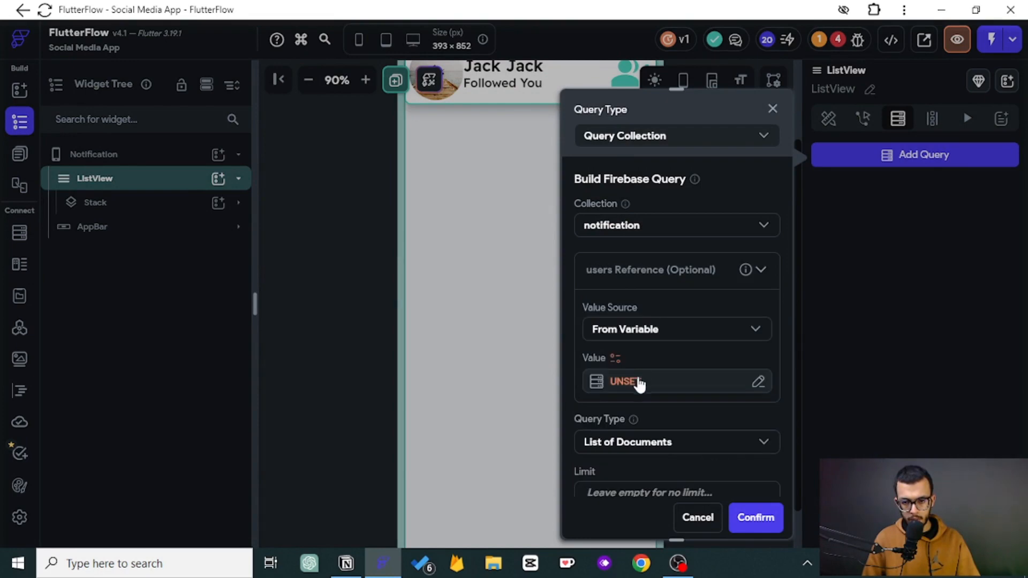
{"action": "left_click", "coordinate": [640, 381]}
{"action": "left_click", "coordinate": [413, 329]}
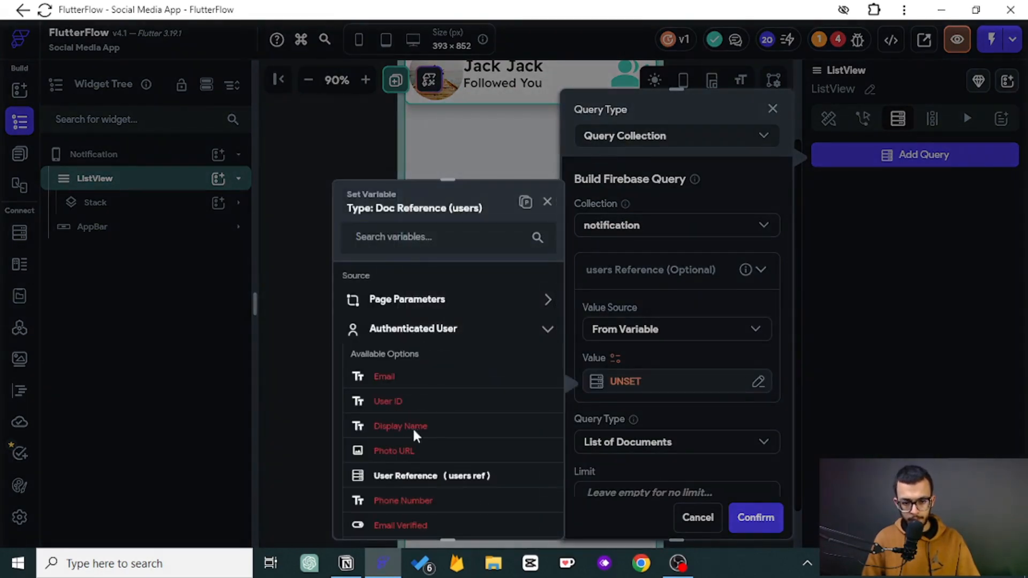
{"action": "left_click", "coordinate": [413, 475]}
{"action": "left_click", "coordinate": [528, 516]}
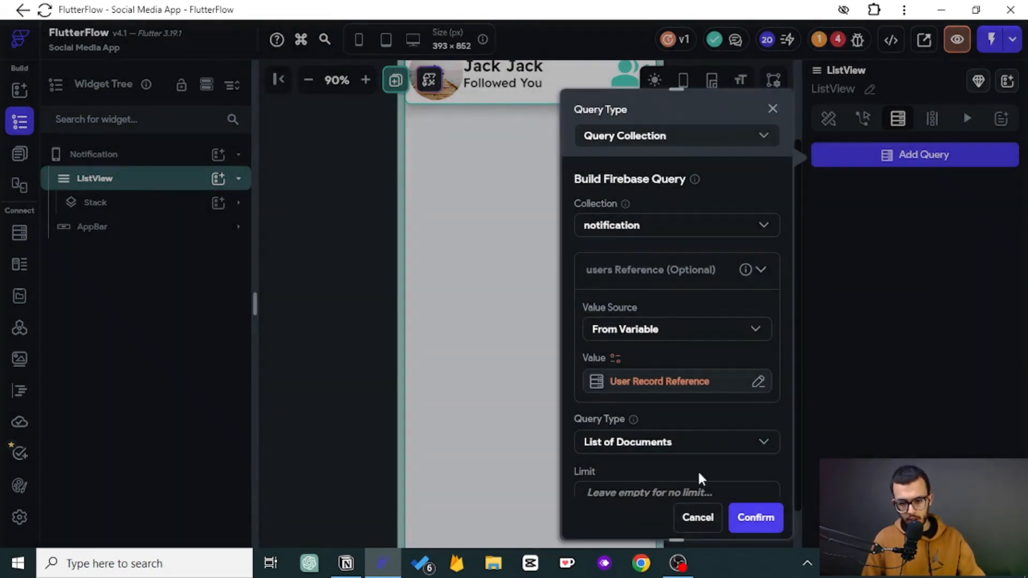
{"action": "left_click", "coordinate": [745, 518]}
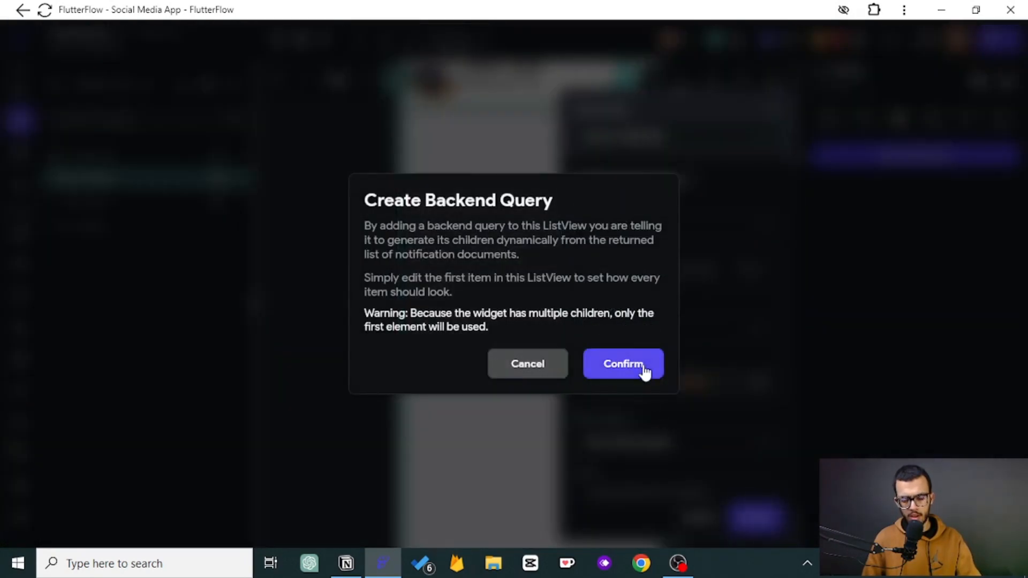
{"action": "left_click", "coordinate": [622, 364]}
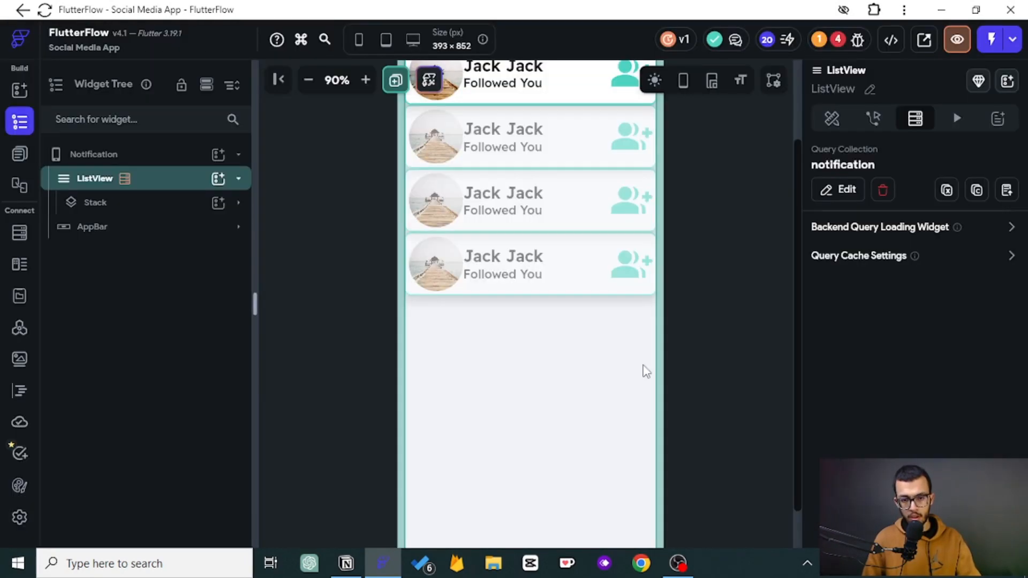
- Compare the SentAnInvitation and FollowedYou previews in the UI builder and select FollowedYou's name text
{"action": "left_click", "coordinate": [236, 202]}
{"action": "left_click", "coordinate": [174, 251]}
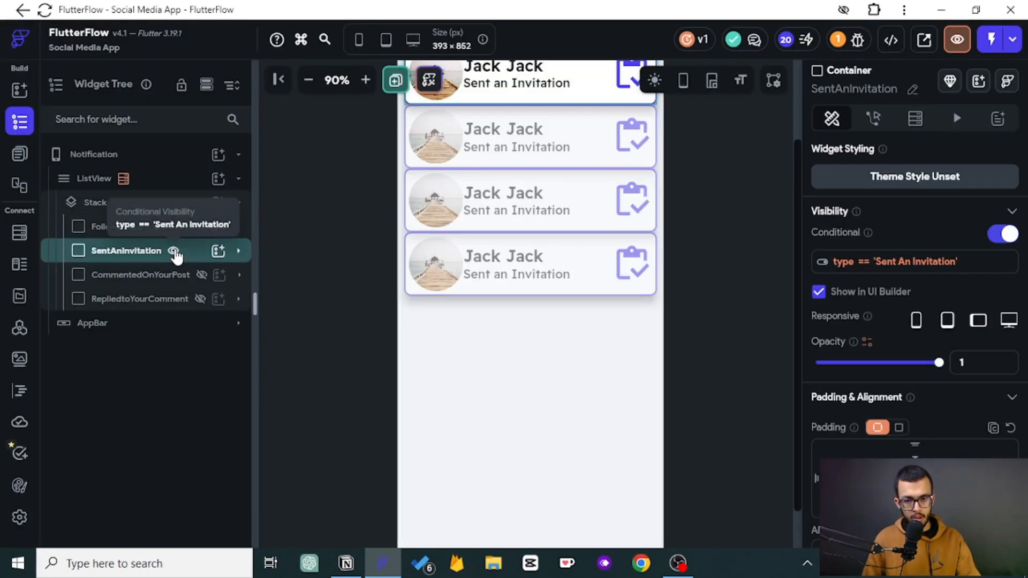
{"action": "left_click", "coordinate": [174, 252]}
{"action": "left_click", "coordinate": [156, 229]}
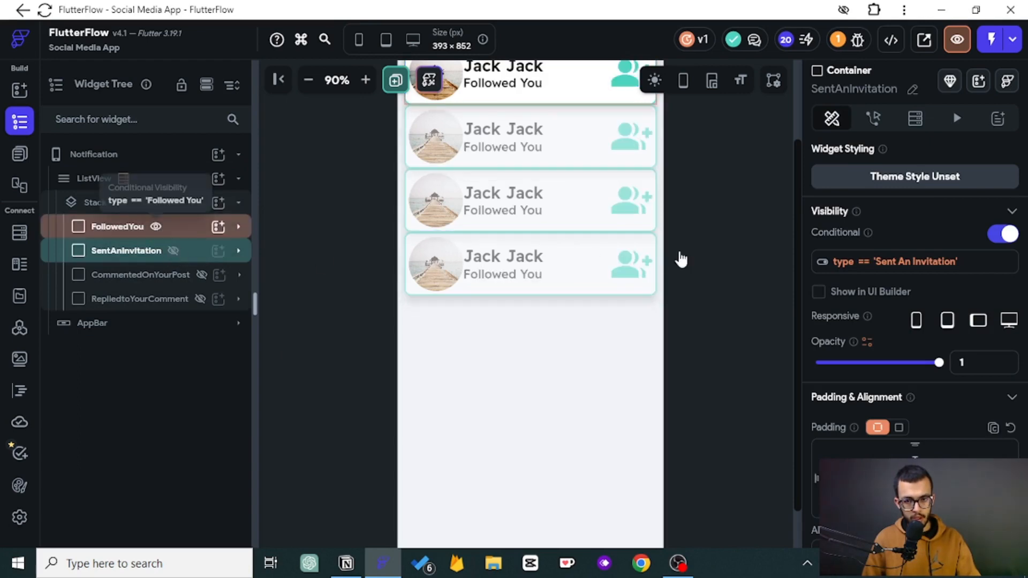
{"action": "left_click", "coordinate": [156, 228]}
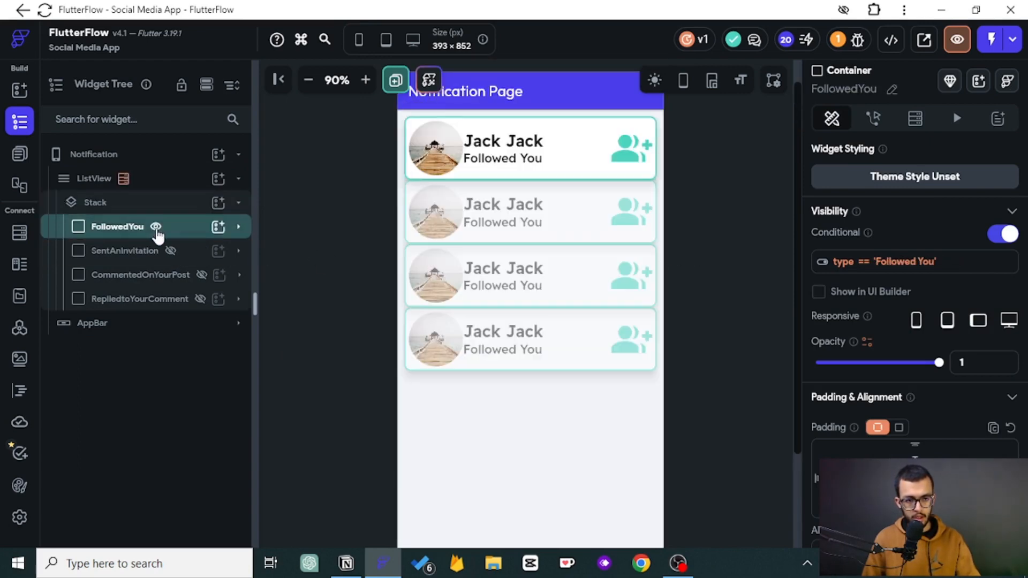
{"action": "left_click", "coordinate": [502, 157]}
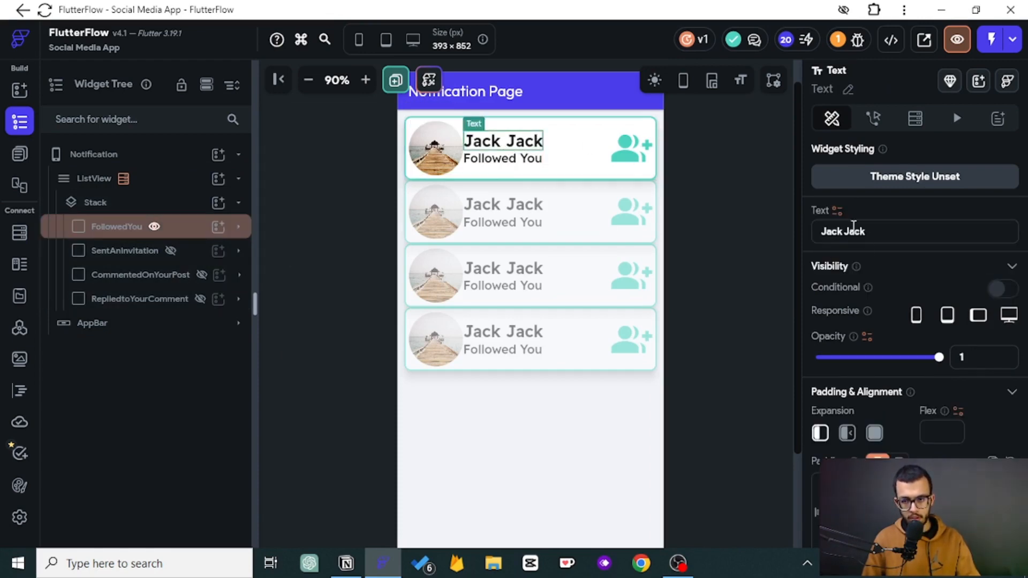
{"action": "left_click", "coordinate": [837, 210]}
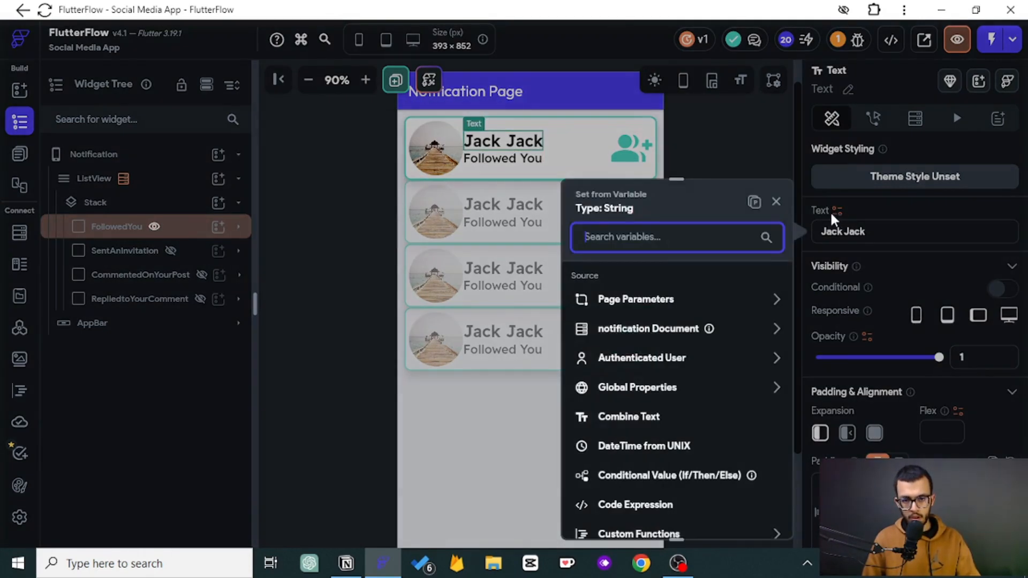
{"action": "left_click", "coordinate": [620, 333]}
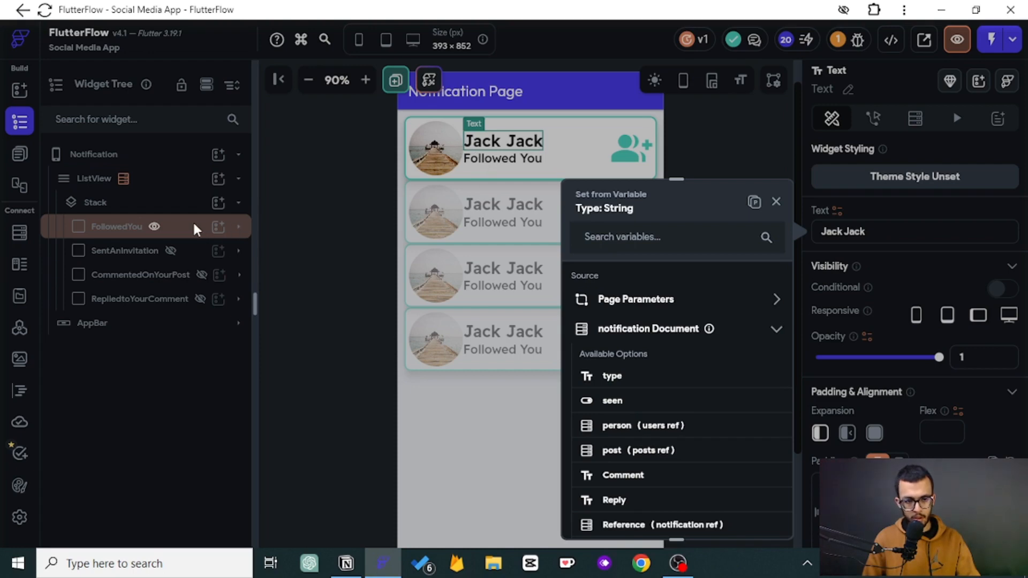
{"action": "left_click", "coordinate": [358, 235]}
- Add a Document from Reference backend query on the FollowedYou container, getting users from the notification's person reference
{"action": "left_click", "coordinate": [177, 232]}
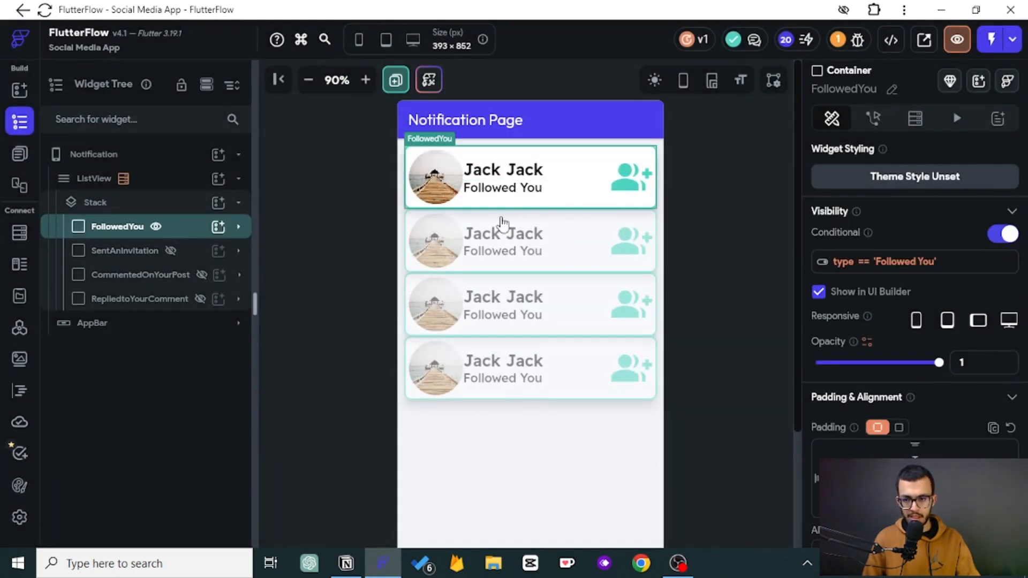
{"action": "left_click", "coordinate": [915, 120]}
{"action": "left_click", "coordinate": [846, 166]}
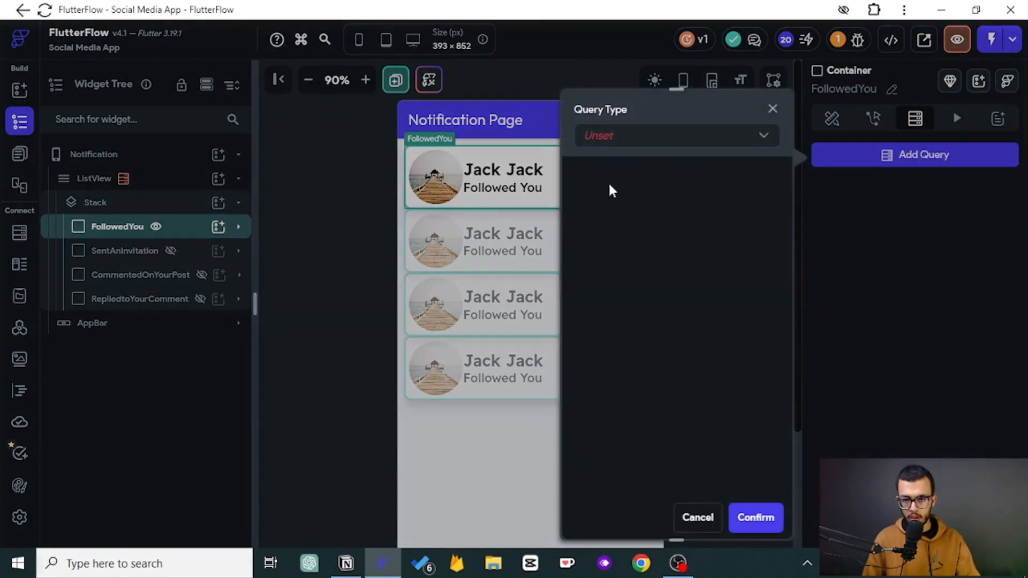
{"action": "left_click", "coordinate": [608, 136]}
{"action": "left_click", "coordinate": [628, 182]}
{"action": "left_click", "coordinate": [631, 222]}
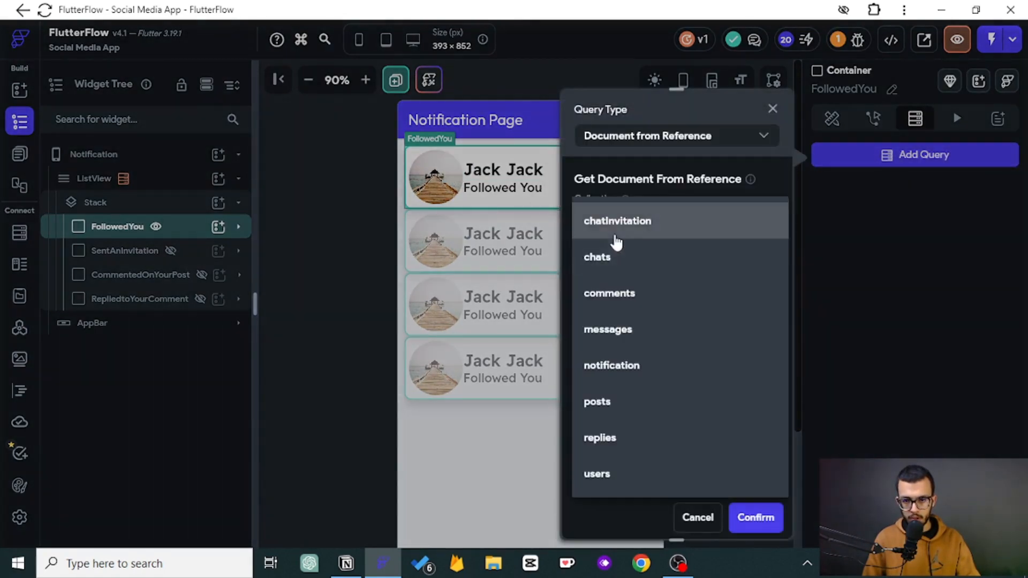
{"action": "left_click", "coordinate": [613, 256]}
{"action": "left_click", "coordinate": [623, 222]}
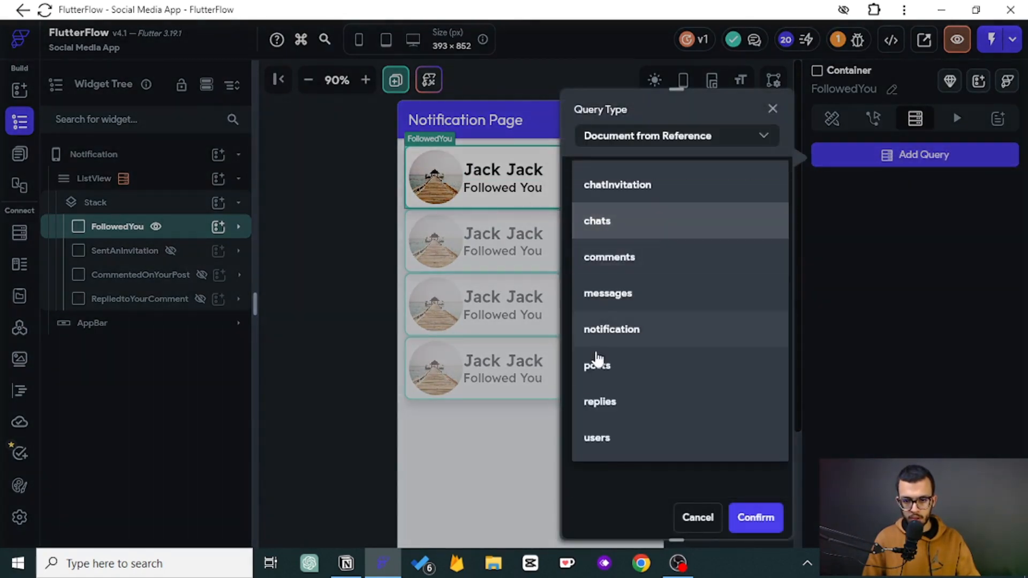
{"action": "left_click", "coordinate": [614, 440]}
{"action": "left_click", "coordinate": [624, 257]}
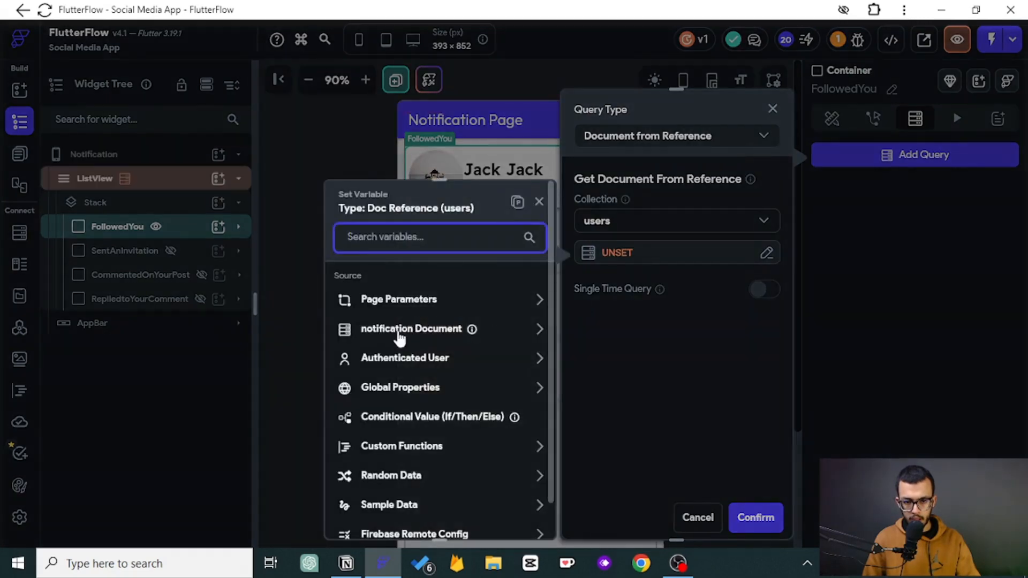
{"action": "left_click", "coordinate": [396, 329]}
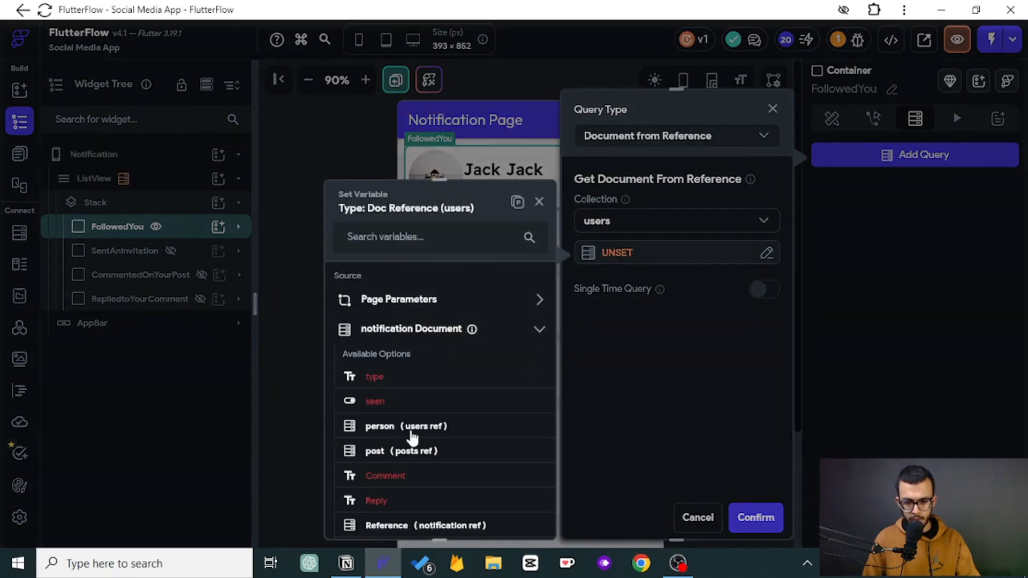
{"action": "left_click", "coordinate": [382, 427]}
{"action": "left_click", "coordinate": [517, 516]}
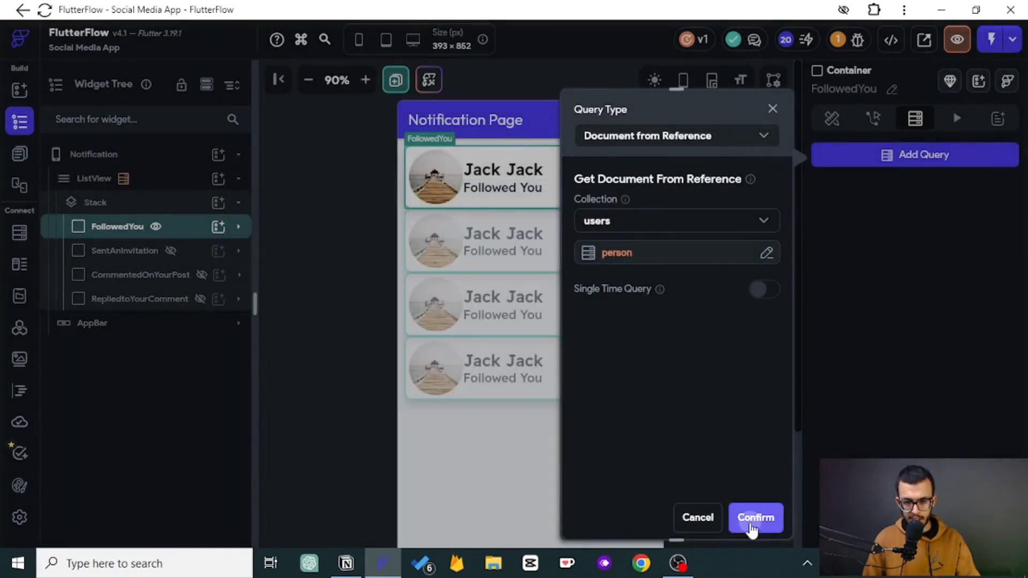
{"action": "left_click", "coordinate": [750, 518]}
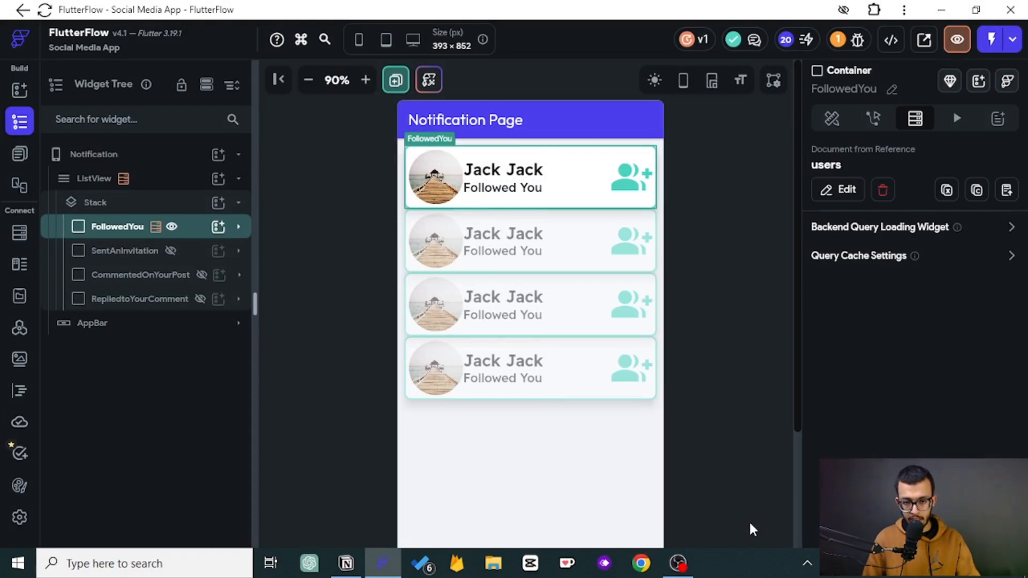
- Bind the circle image's path to the users document's photo_url
{"action": "left_click", "coordinate": [429, 187]}
{"action": "scroll", "coordinate": [865, 250], "scroll_direction": "down", "scroll_amount": 5}
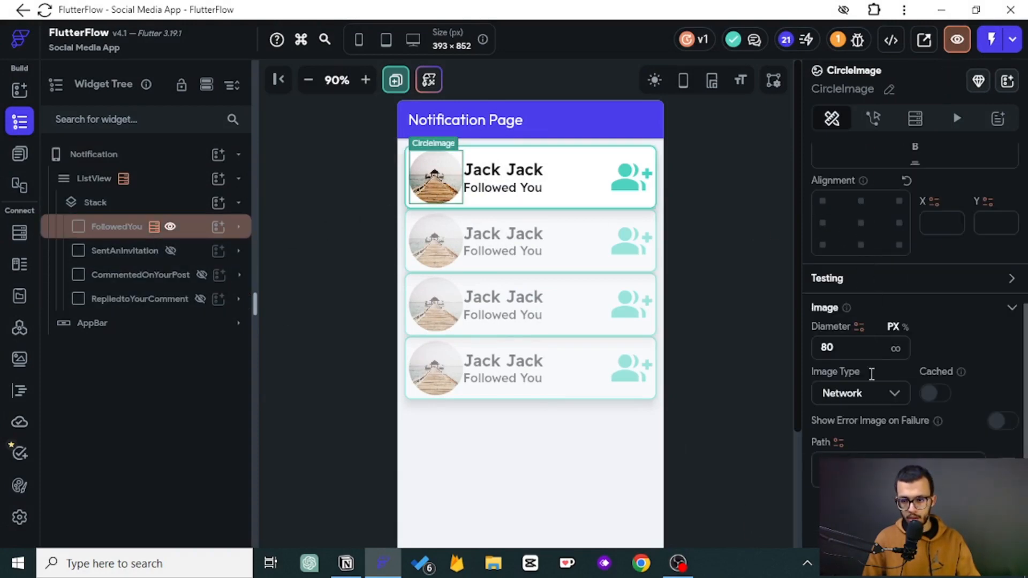
{"action": "left_click", "coordinate": [839, 442]}
{"action": "left_click", "coordinate": [610, 331]}
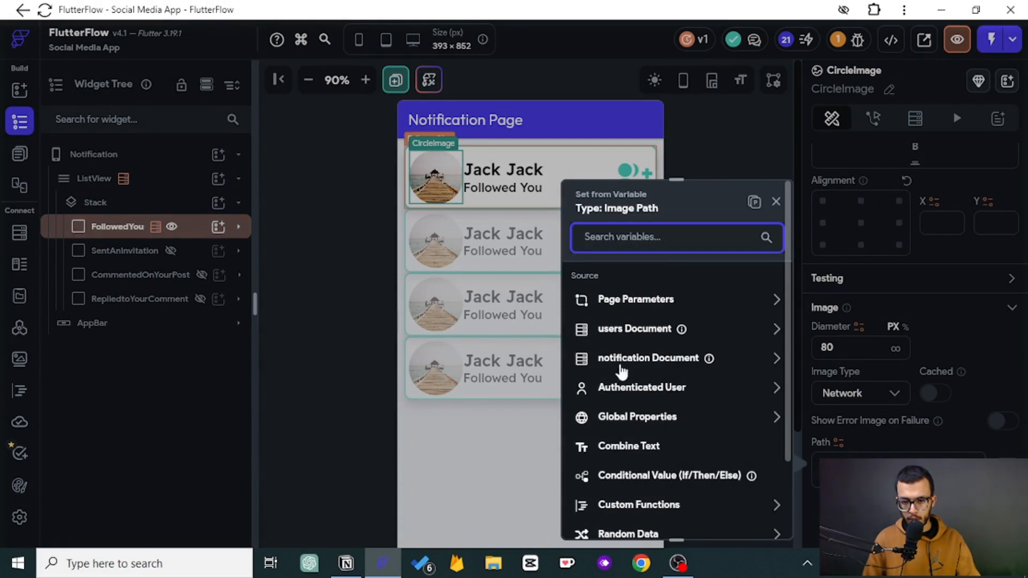
{"action": "left_click", "coordinate": [622, 427]}
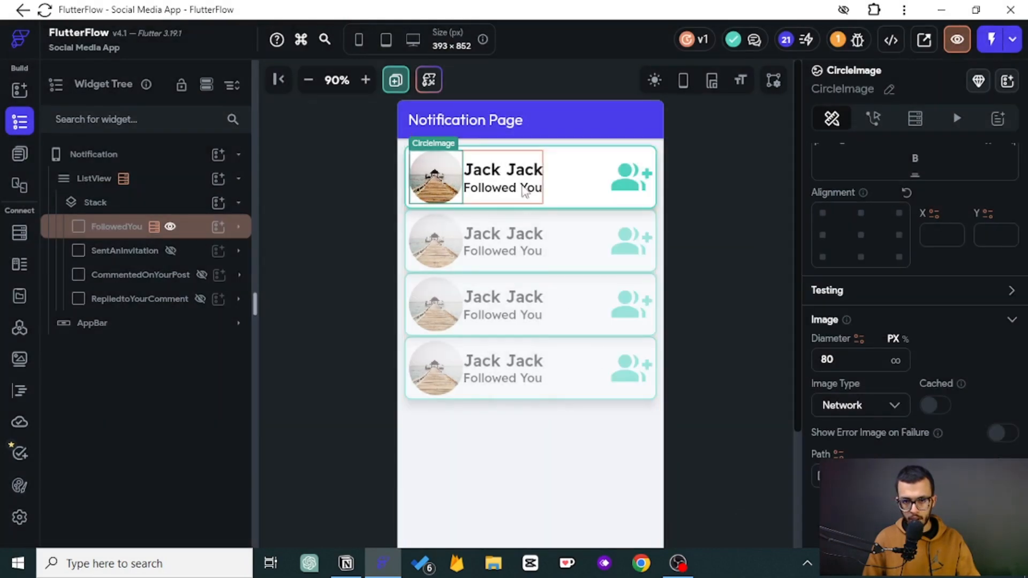
- Bind the name text to the users document's display_name
{"action": "left_click", "coordinate": [504, 170]}
{"action": "scroll", "coordinate": [857, 332], "scroll_direction": "up", "scroll_amount": 5}
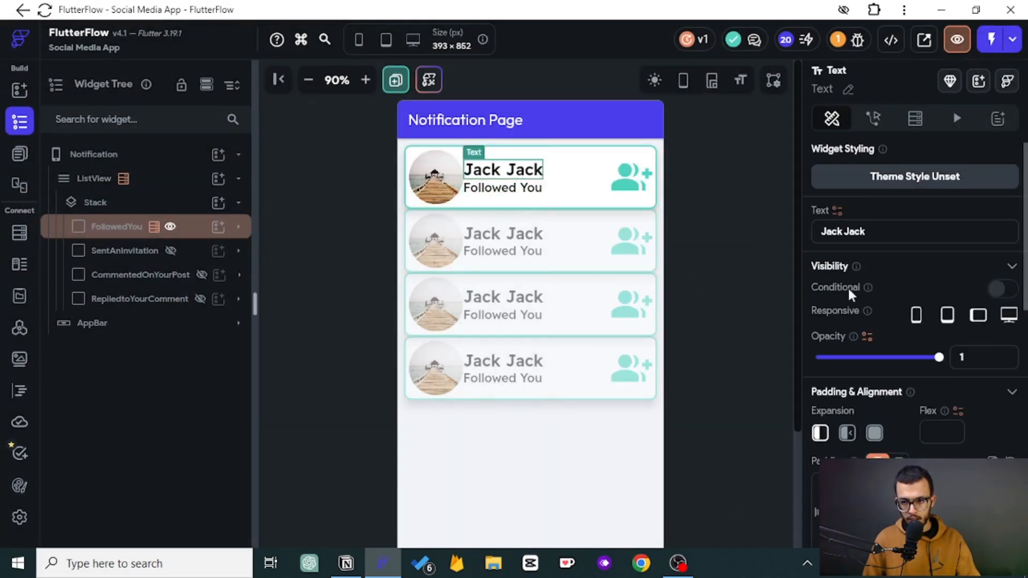
{"action": "left_click", "coordinate": [838, 210]}
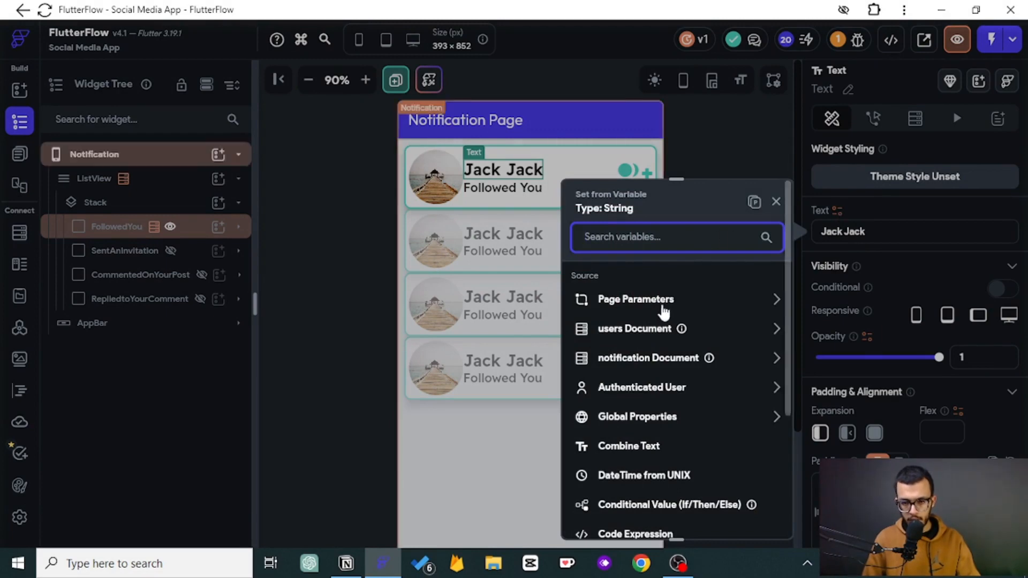
{"action": "left_click", "coordinate": [605, 329]}
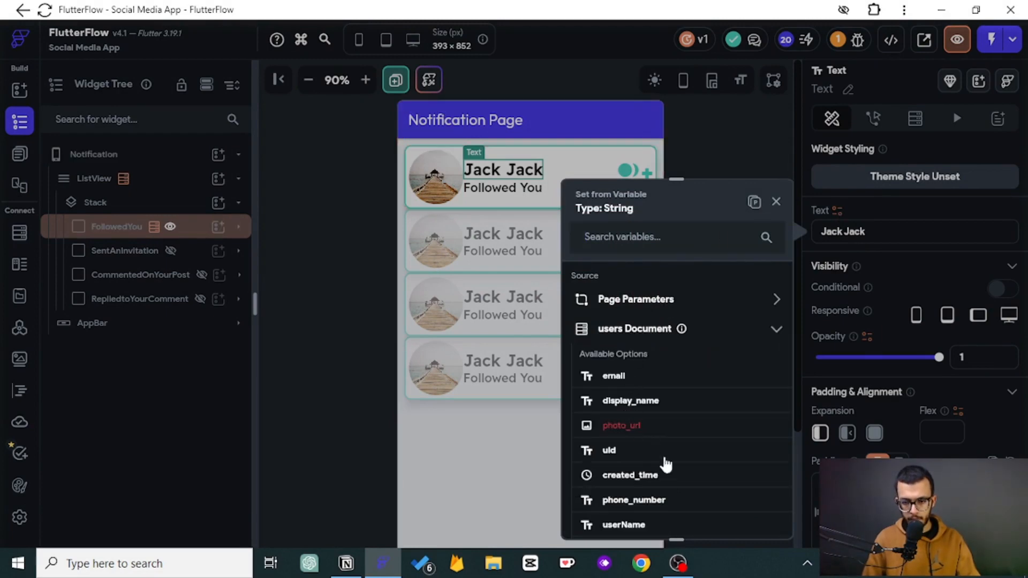
{"action": "left_click", "coordinate": [630, 400]}
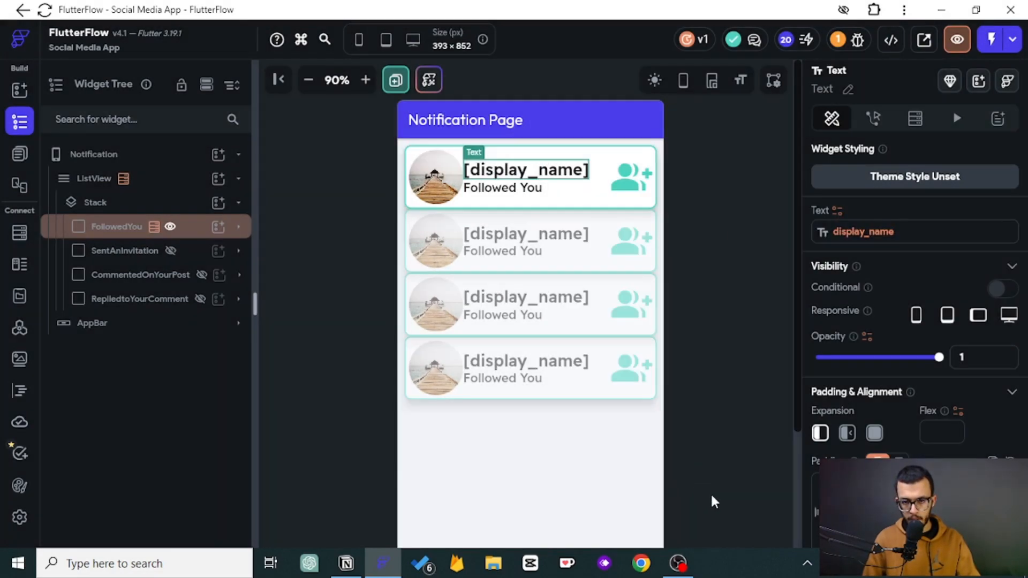
- Bind the 'Followed You' text to the notification document's type, then undo that binding
{"action": "left_click", "coordinate": [530, 194]}
{"action": "left_click", "coordinate": [837, 210]}
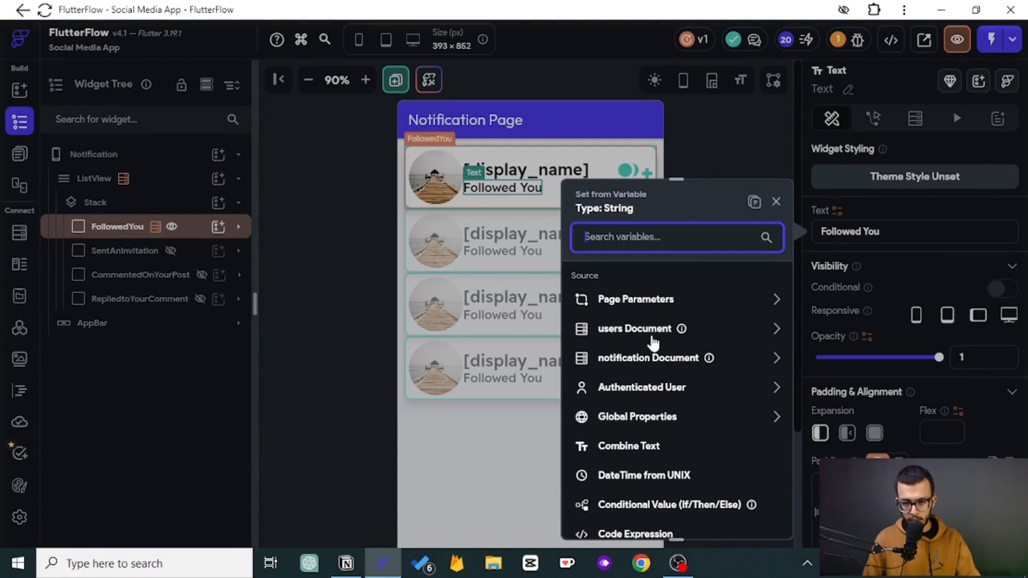
{"action": "left_click", "coordinate": [628, 359]}
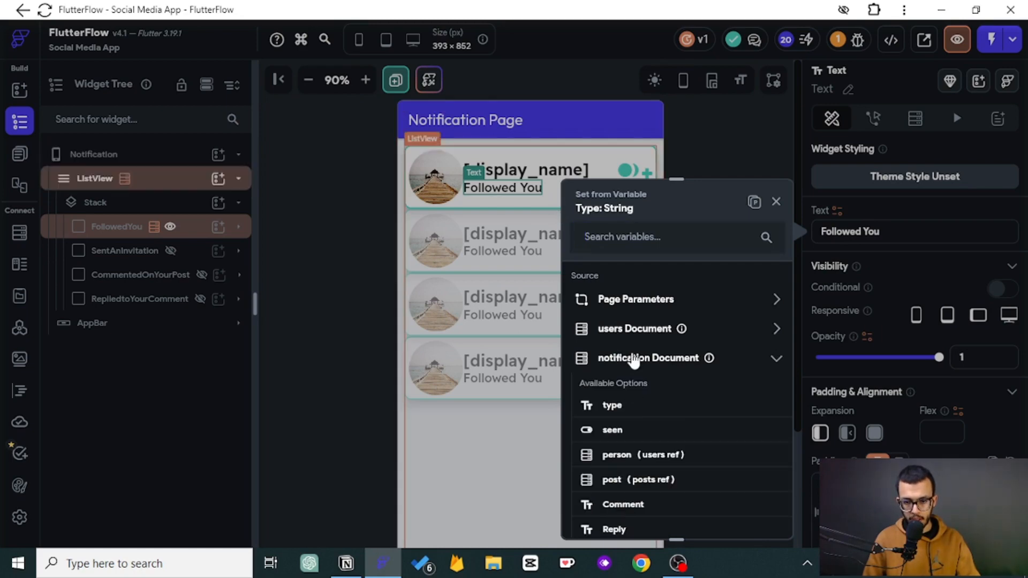
{"action": "left_click", "coordinate": [611, 408]}
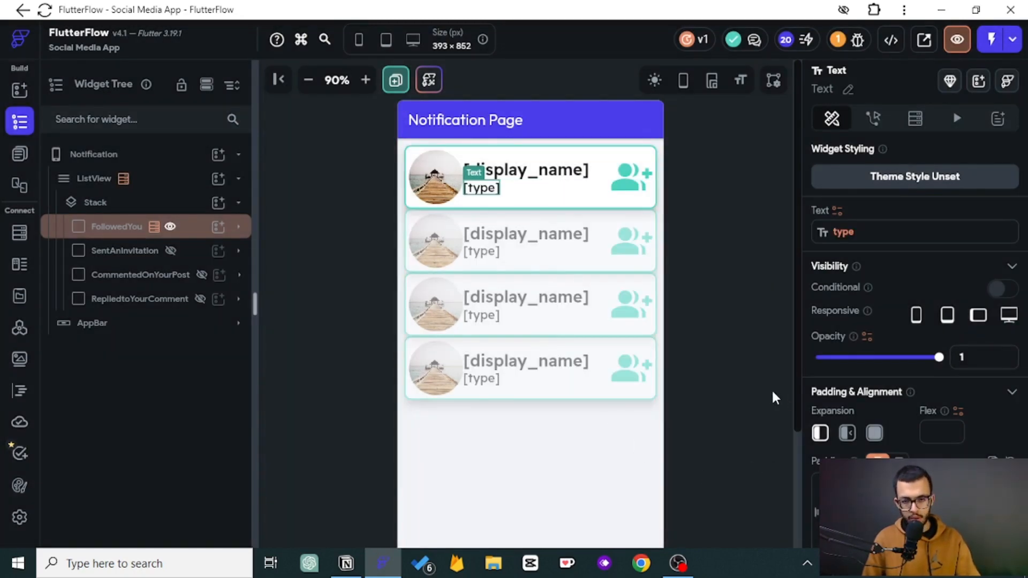
{"action": "key", "text": "ctrl+z"}
{"action": "left_click", "coordinate": [772, 392]}
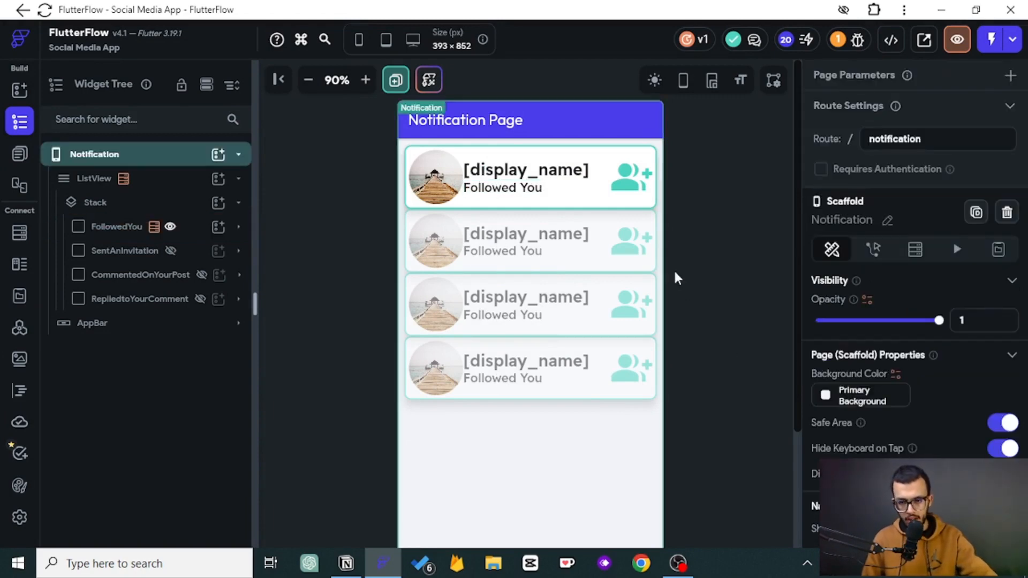
- Inspect FollowedYou's actions and toggle the UI-builder previews of FollowedYou and SentAnInvitation
{"action": "left_click", "coordinate": [643, 182]}
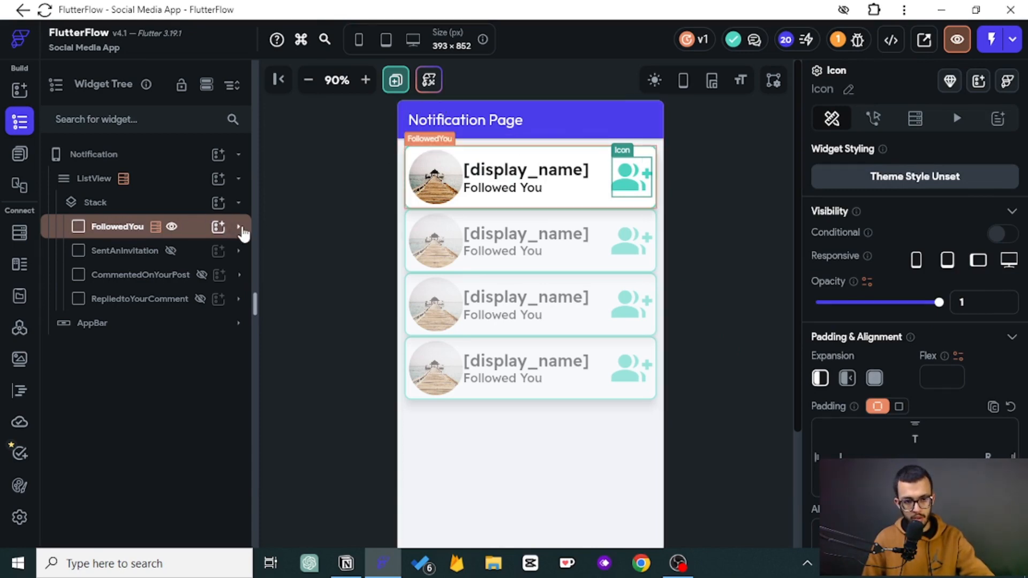
{"action": "left_click", "coordinate": [204, 234]}
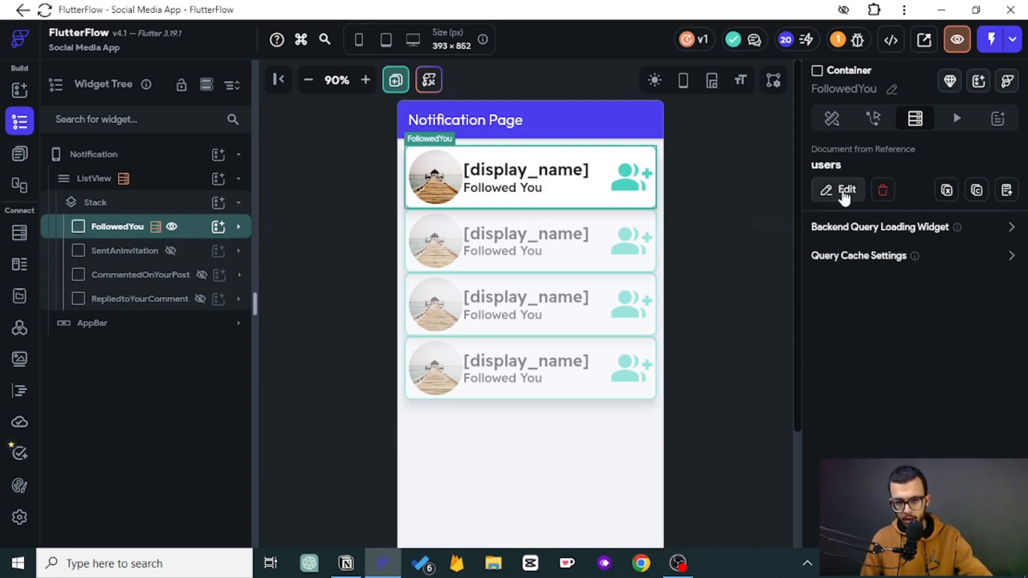
{"action": "left_click", "coordinate": [873, 117]}
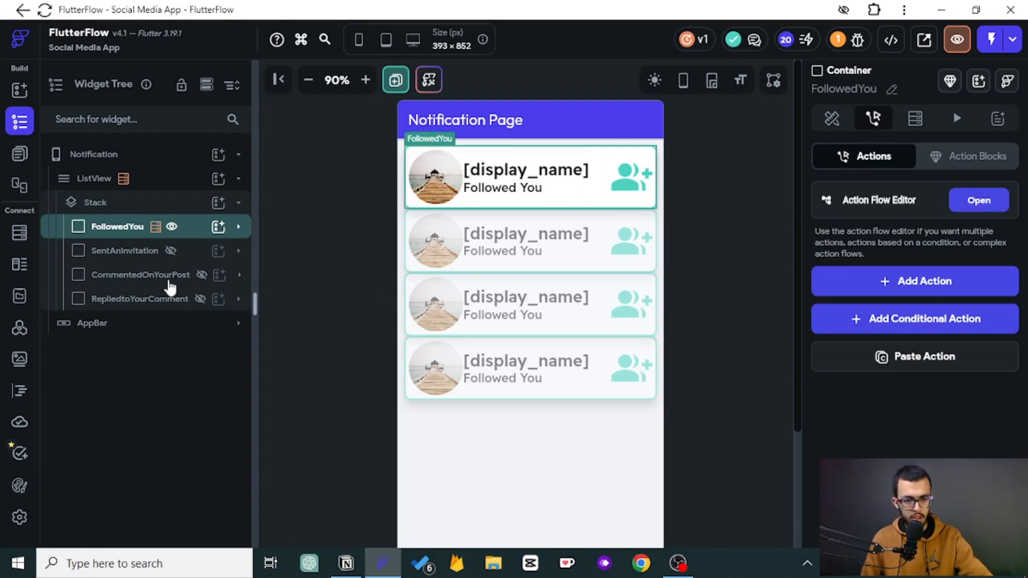
{"action": "left_click", "coordinate": [154, 251]}
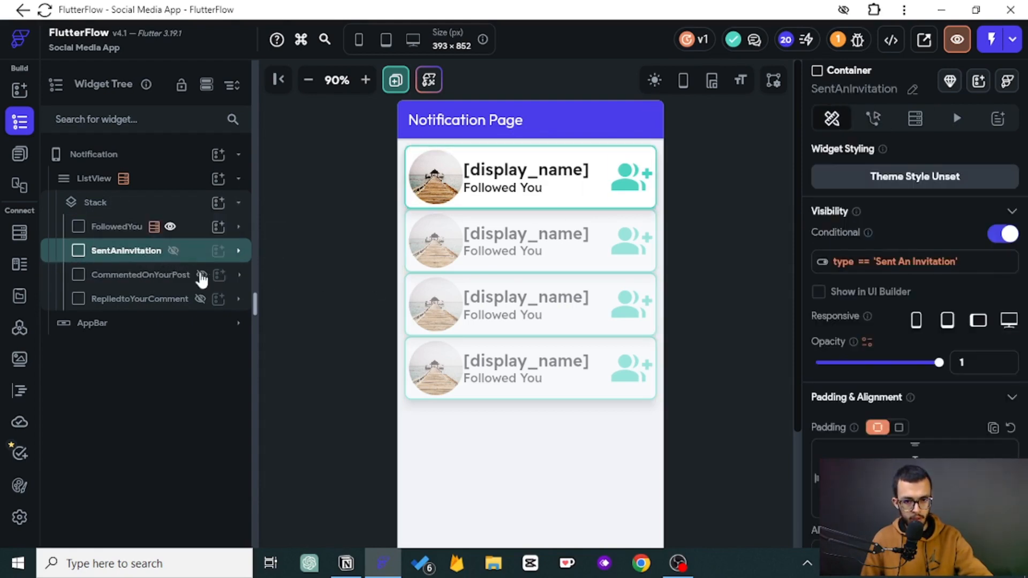
{"action": "left_click", "coordinate": [185, 236]}
{"action": "left_click", "coordinate": [170, 226]}
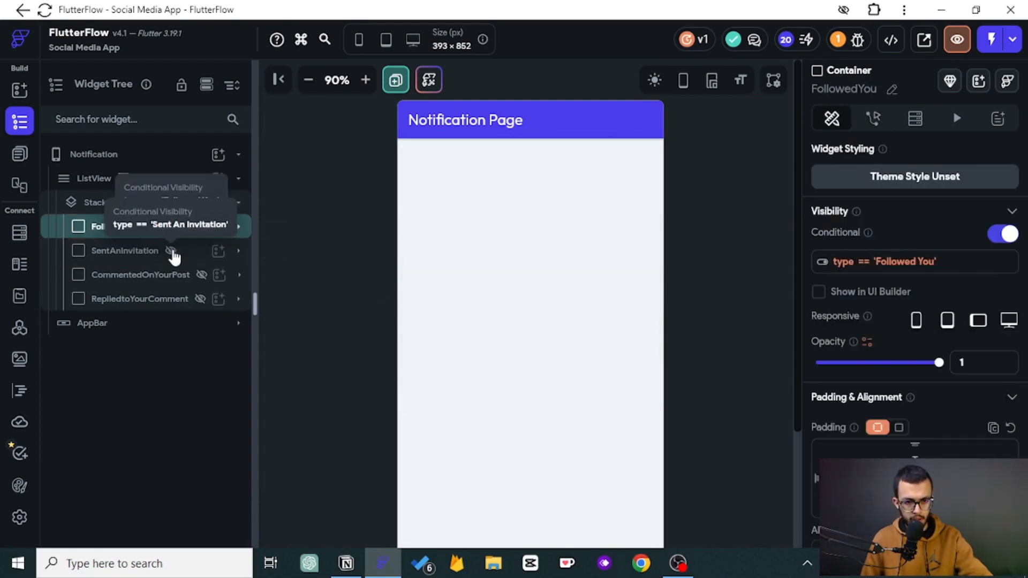
{"action": "left_click", "coordinate": [171, 251]}
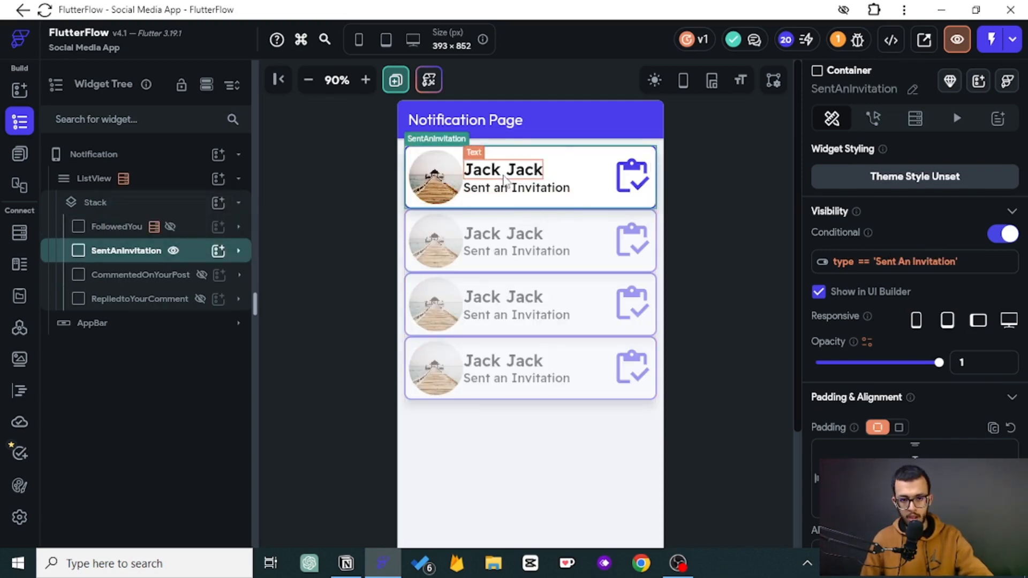
{"action": "left_click", "coordinate": [914, 118]}
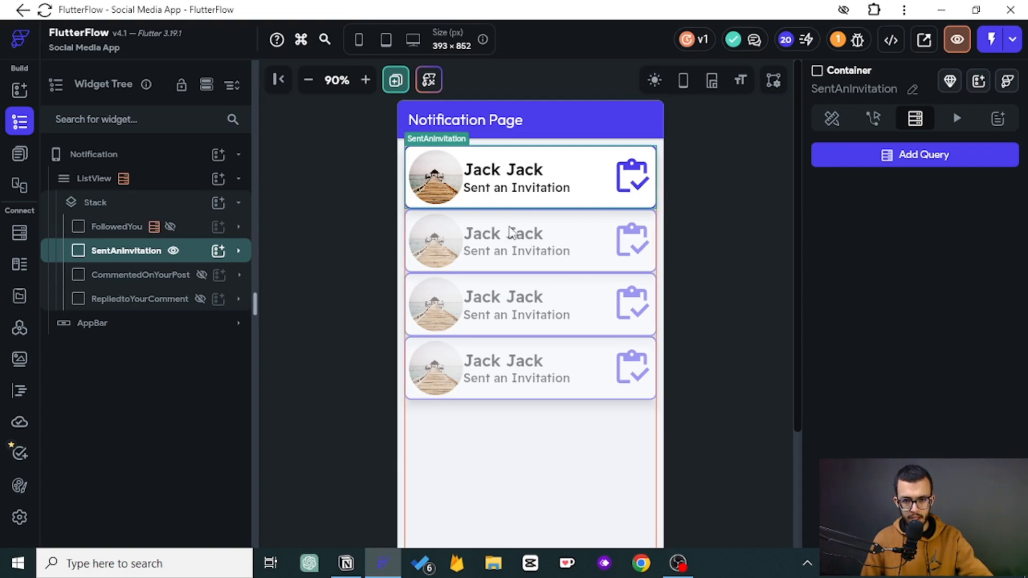
{"action": "left_click", "coordinate": [172, 229]}
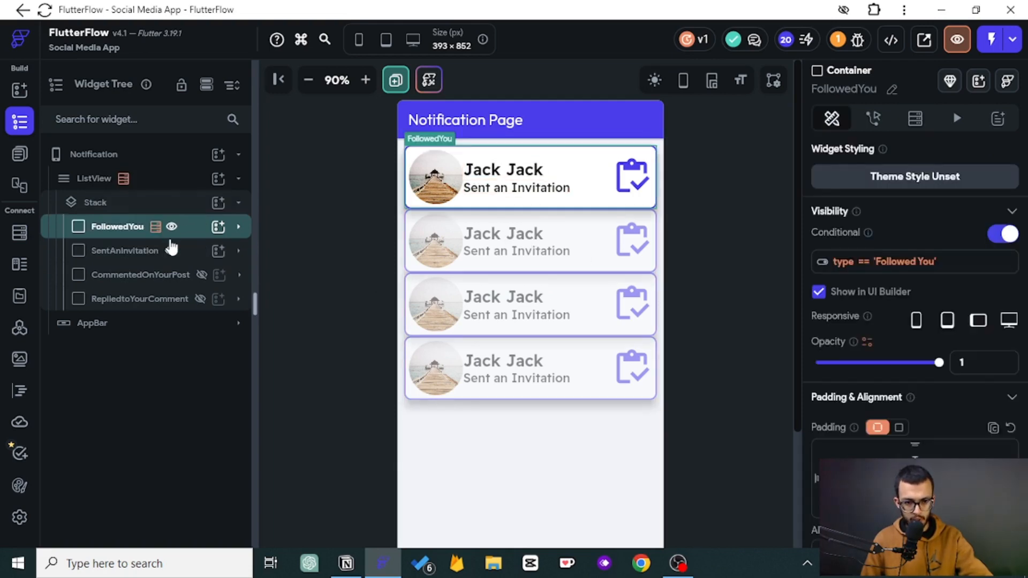
{"action": "left_click", "coordinate": [171, 250]}
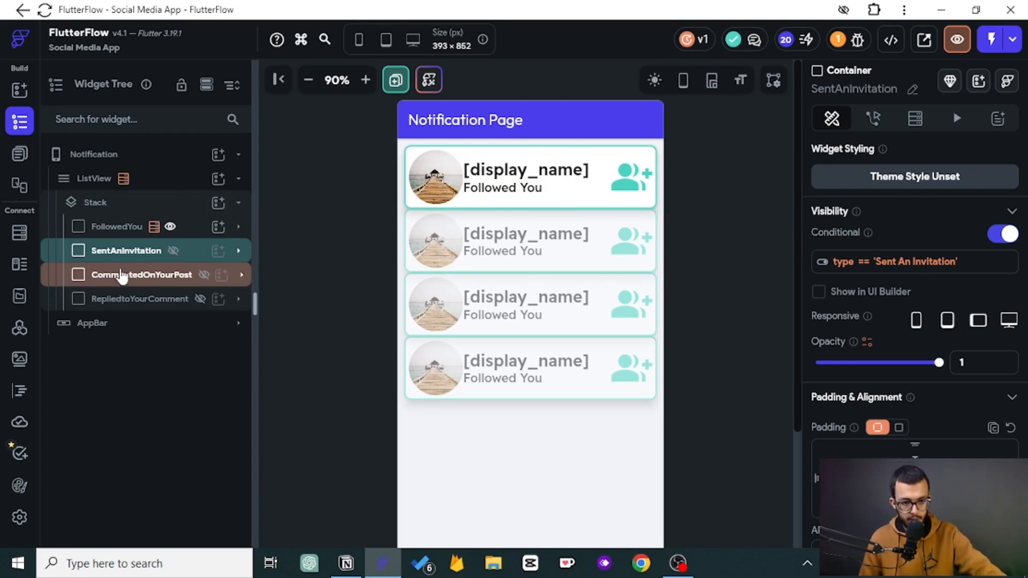
- Copy the FollowedYou container's backend query and paste it onto the SentAnInvitation container
{"action": "left_click", "coordinate": [120, 226]}
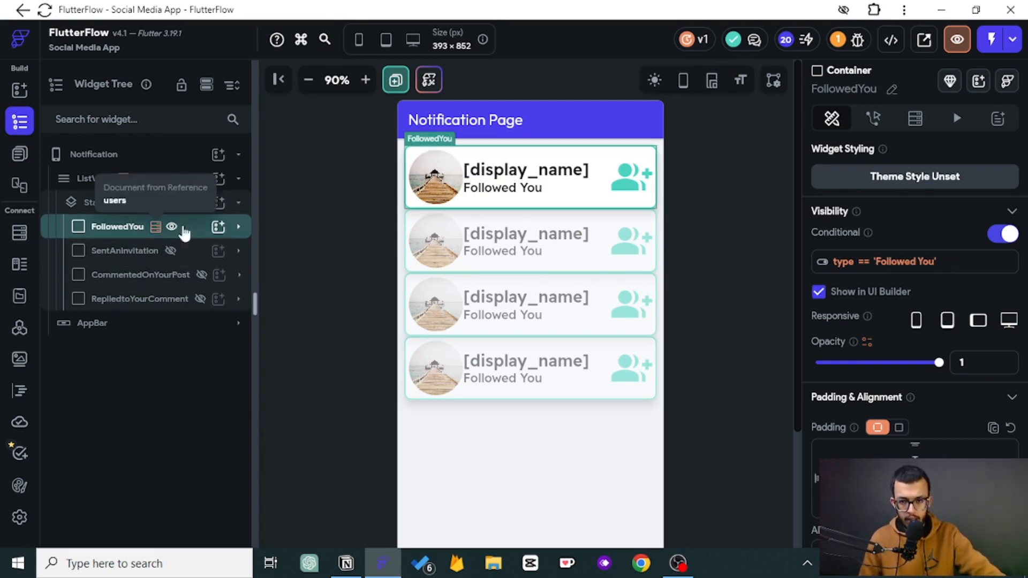
{"action": "left_click", "coordinate": [915, 118]}
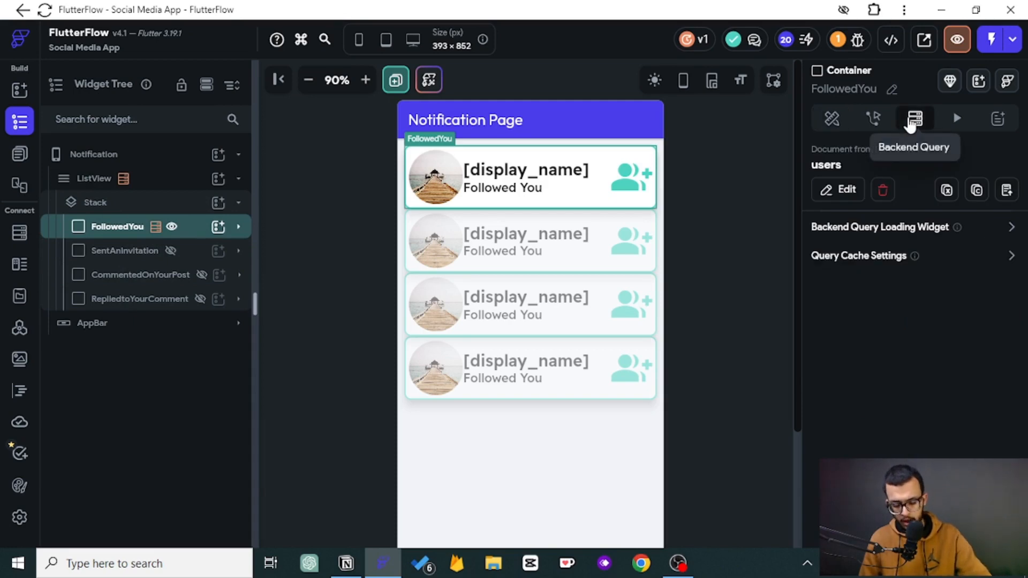
{"action": "left_click", "coordinate": [976, 193]}
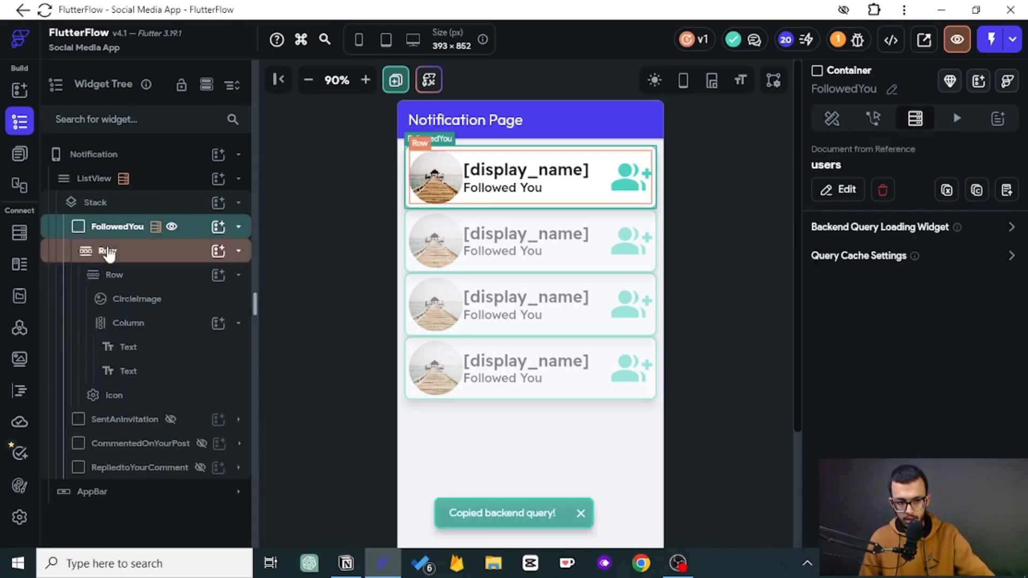
{"action": "left_click", "coordinate": [117, 252]}
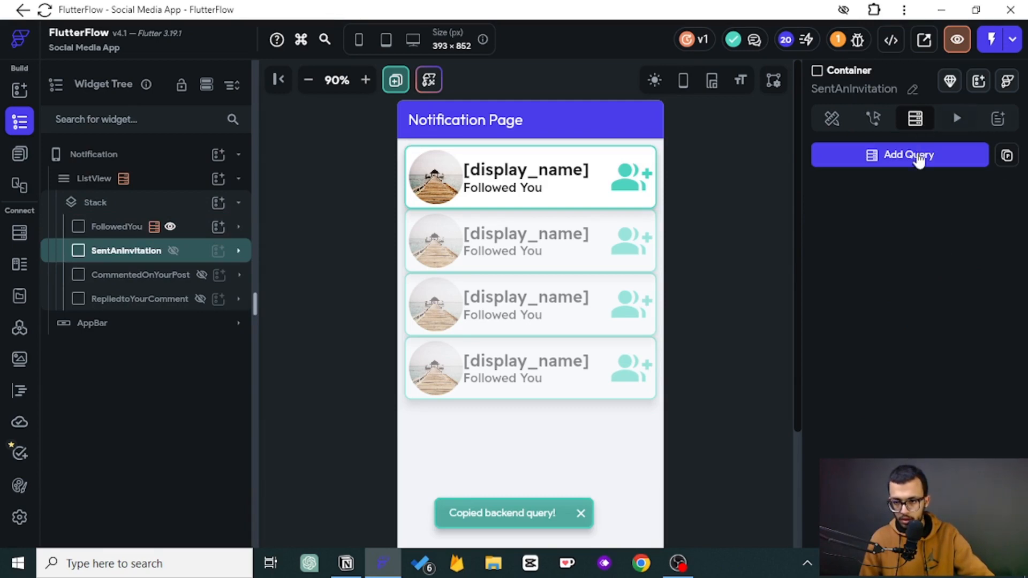
{"action": "left_click", "coordinate": [1006, 155]}
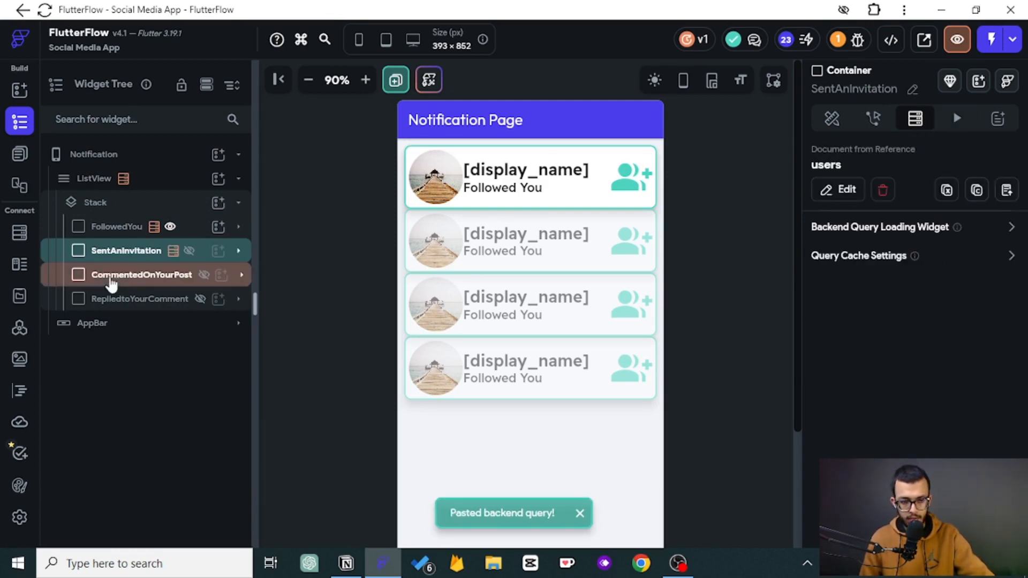
- Paste the copied backend query onto the CommentedOnYourPost and RepliedtoYourComment containers
{"action": "left_click", "coordinate": [140, 274]}
{"action": "left_click", "coordinate": [915, 119]}
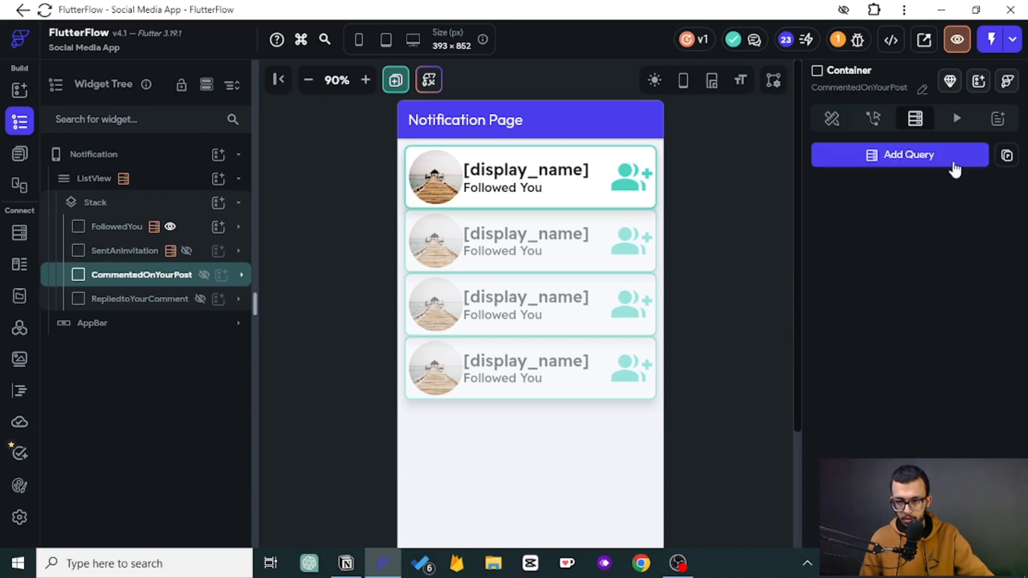
{"action": "left_click", "coordinate": [1006, 156]}
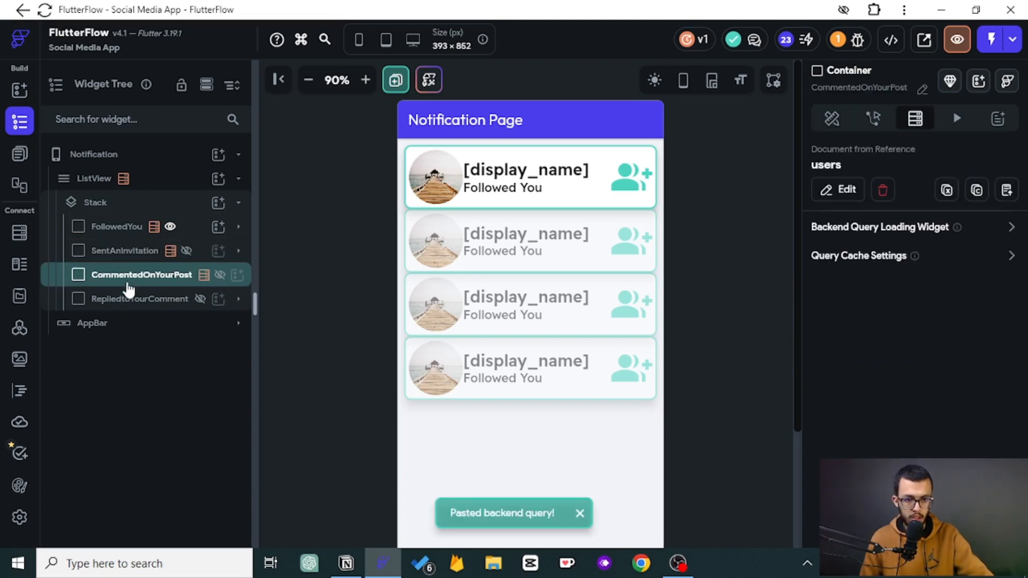
{"action": "left_click", "coordinate": [138, 299]}
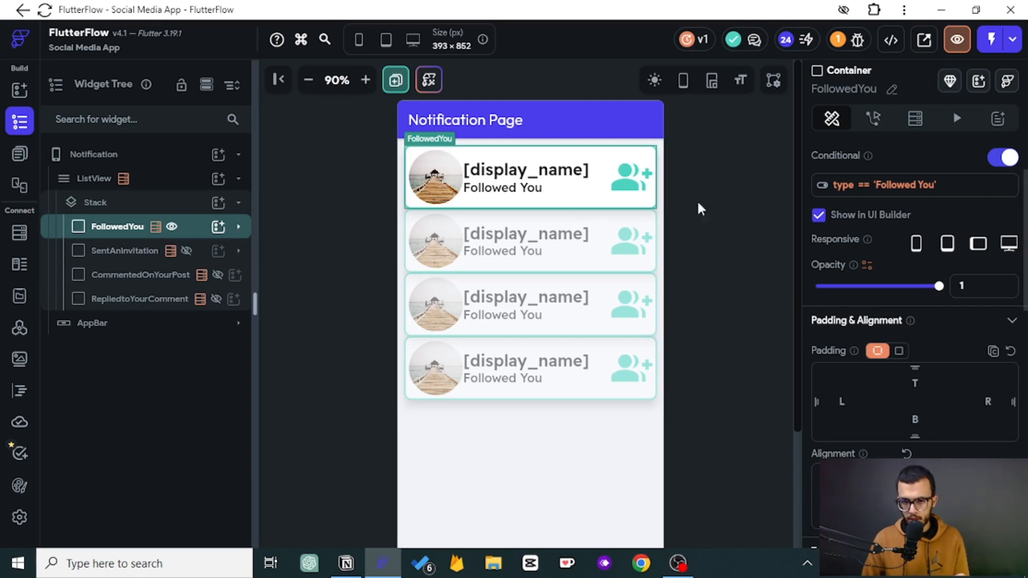
- Give FollowedYou's fill color a conditional value: if the notification's seen is true, use Secondary Background
{"action": "scroll", "coordinate": [983, 244], "scroll_direction": "down", "scroll_amount": 5}
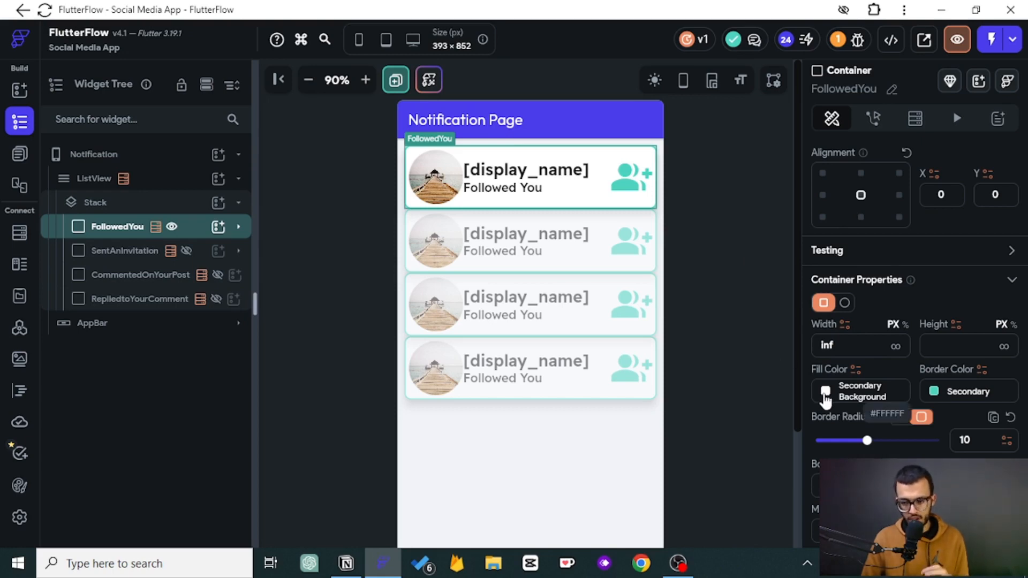
{"action": "left_click", "coordinate": [854, 370]}
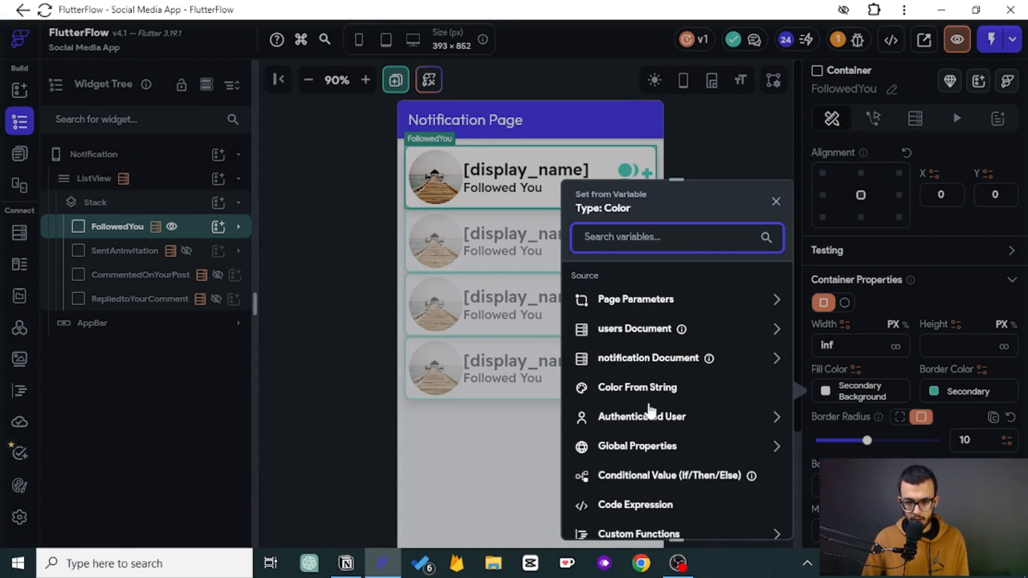
{"action": "scroll", "coordinate": [650, 399], "scroll_direction": "down", "scroll_amount": 2}
{"action": "scroll", "coordinate": [643, 386], "scroll_direction": "down", "scroll_amount": 1}
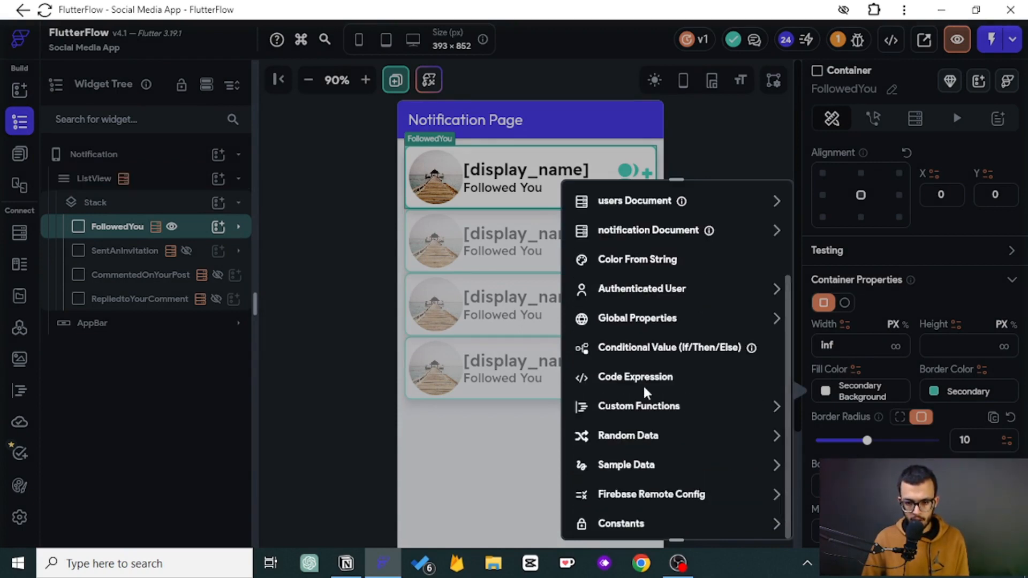
{"action": "left_click", "coordinate": [646, 353]}
{"action": "left_click", "coordinate": [660, 331]}
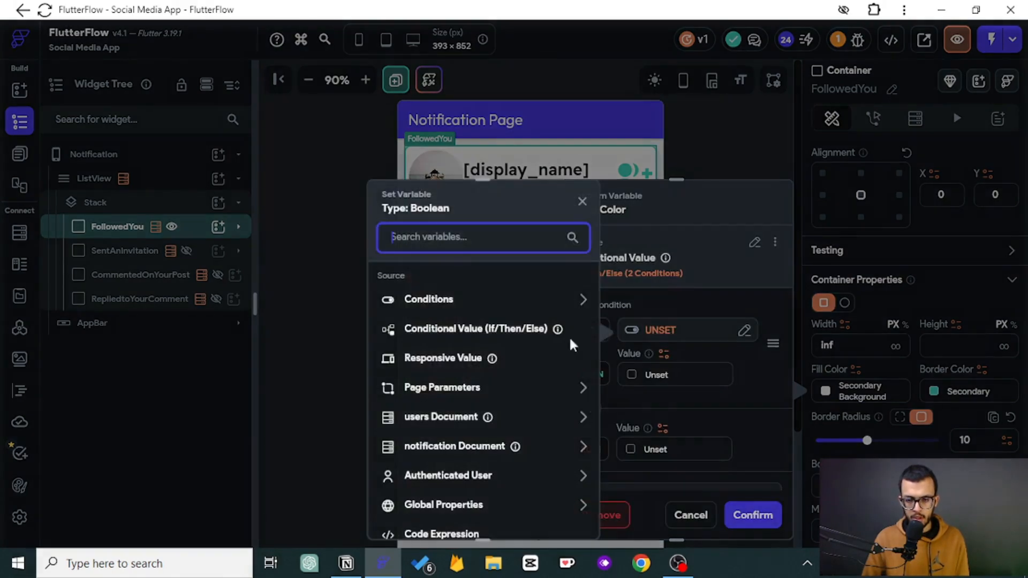
{"action": "left_click", "coordinate": [428, 446]}
{"action": "left_click", "coordinate": [419, 444]}
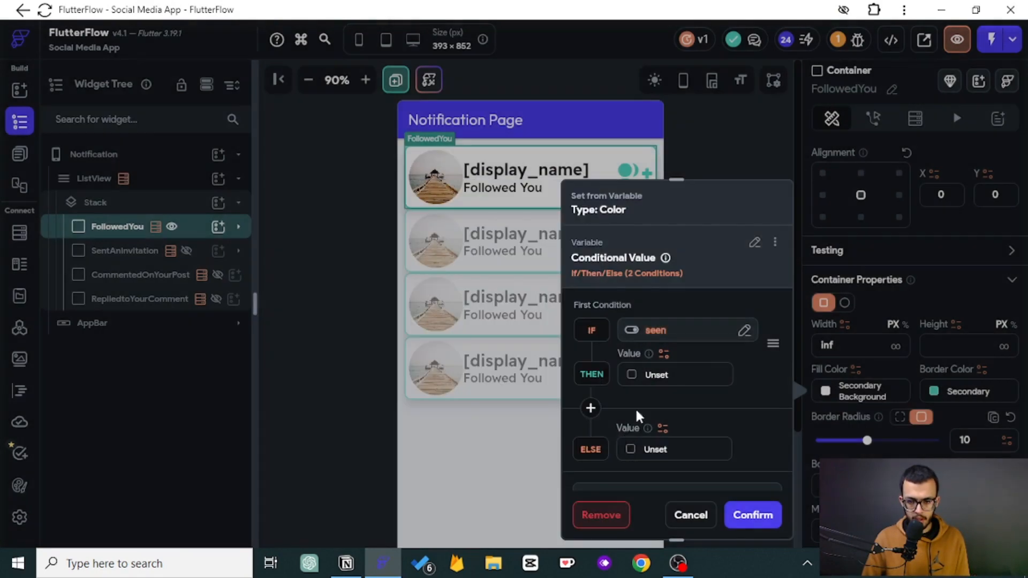
{"action": "left_click", "coordinate": [632, 375]}
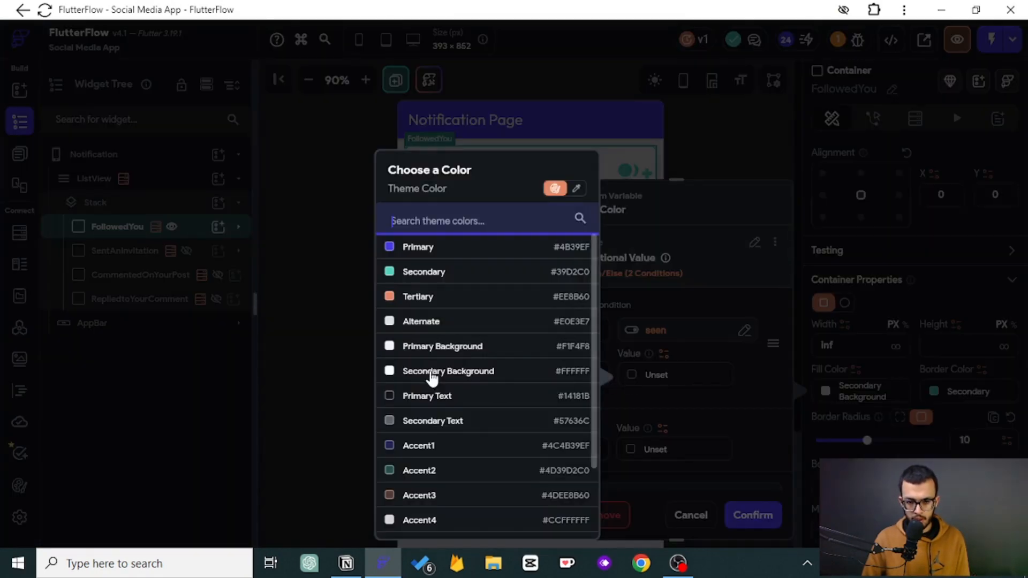
{"action": "left_click", "coordinate": [432, 373]}
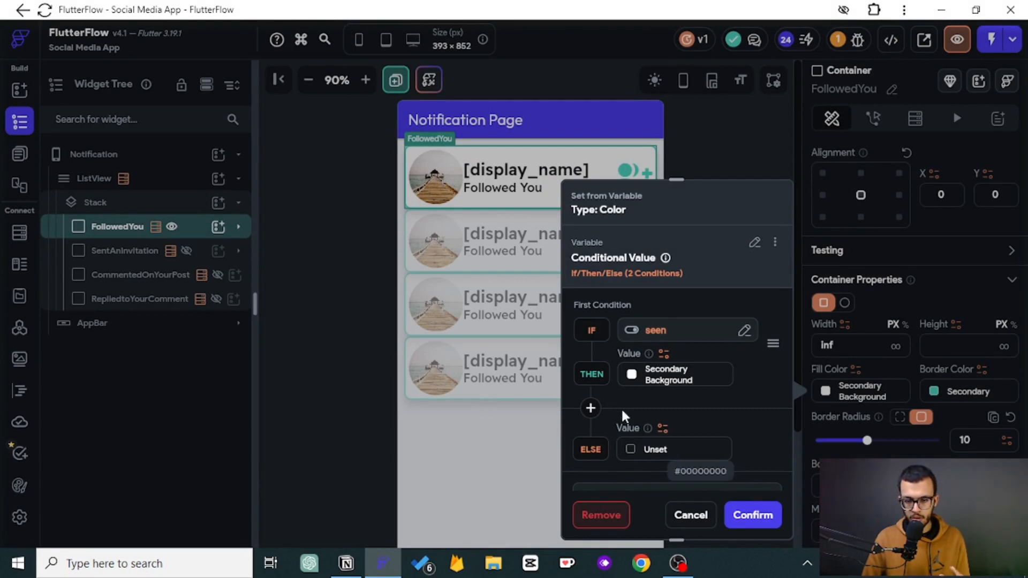
{"action": "left_click", "coordinate": [590, 408]}
{"action": "scroll", "coordinate": [607, 433], "scroll_direction": "down", "scroll_amount": 1}
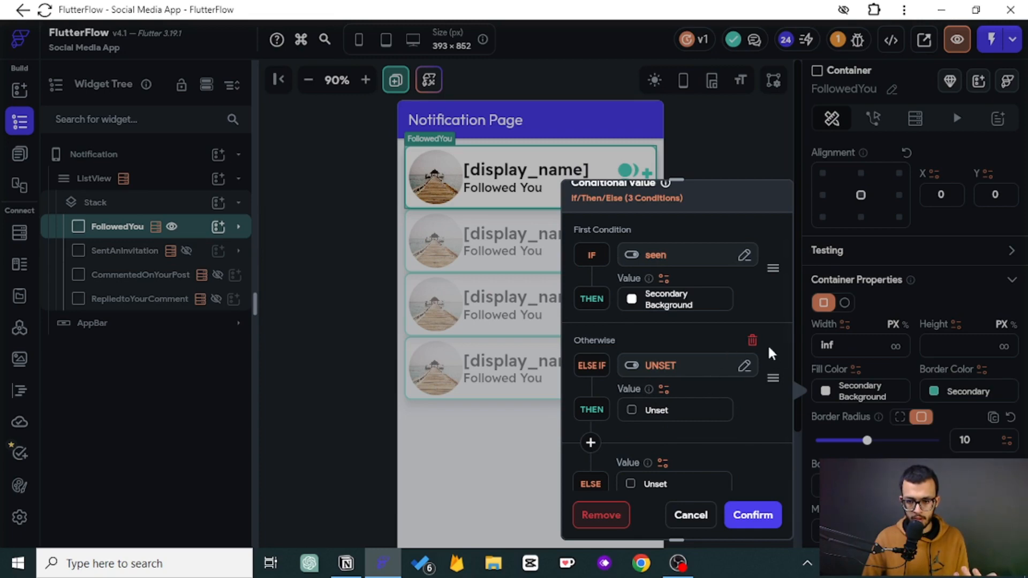
{"action": "left_click", "coordinate": [753, 340]}
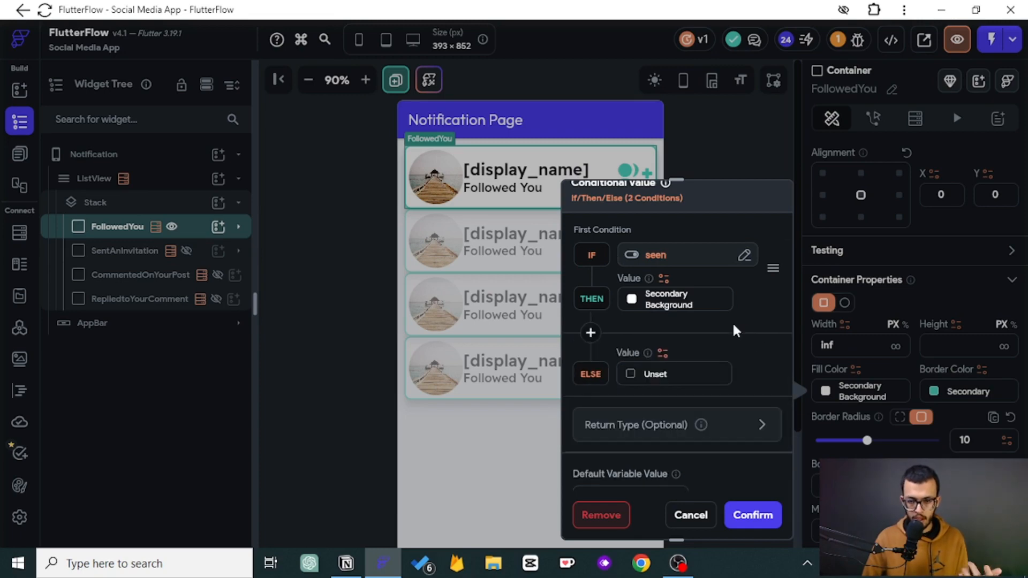
- Set the conditional fill color's else value to the custom color #C3C3C3 and confirm
{"action": "left_click", "coordinate": [630, 375]}
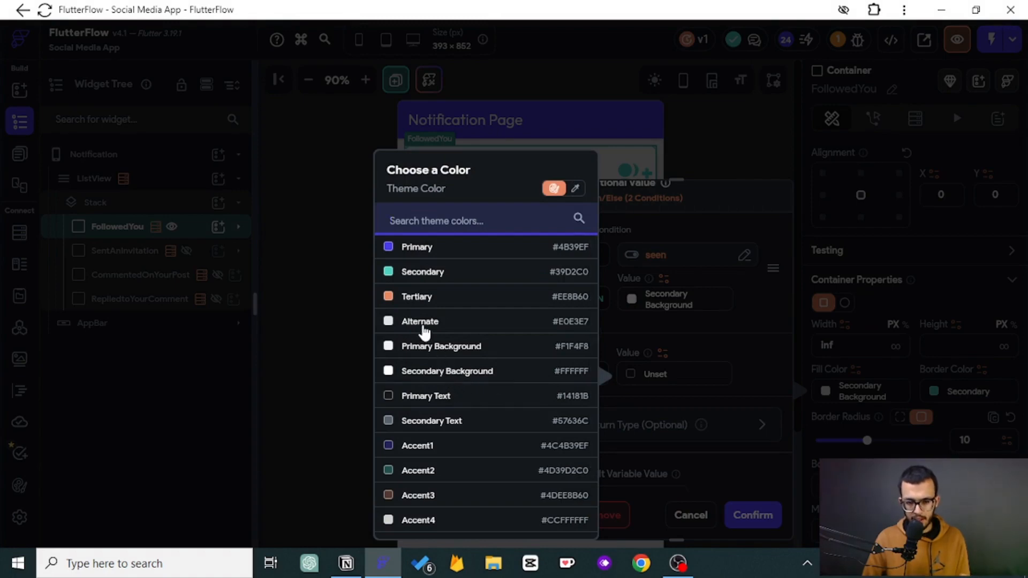
{"action": "left_click", "coordinate": [413, 372]}
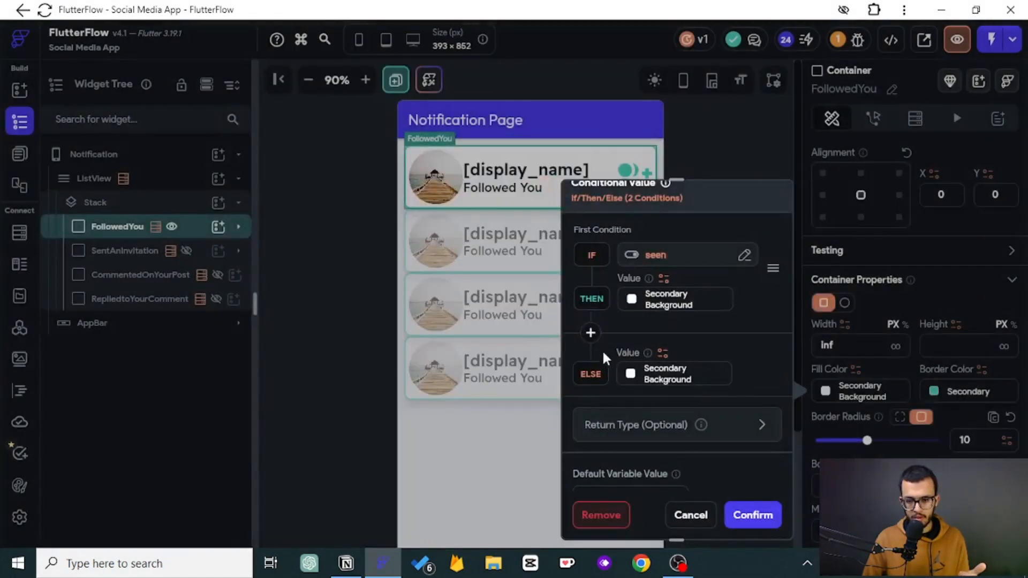
{"action": "left_click", "coordinate": [630, 375]}
{"action": "left_click", "coordinate": [573, 188]}
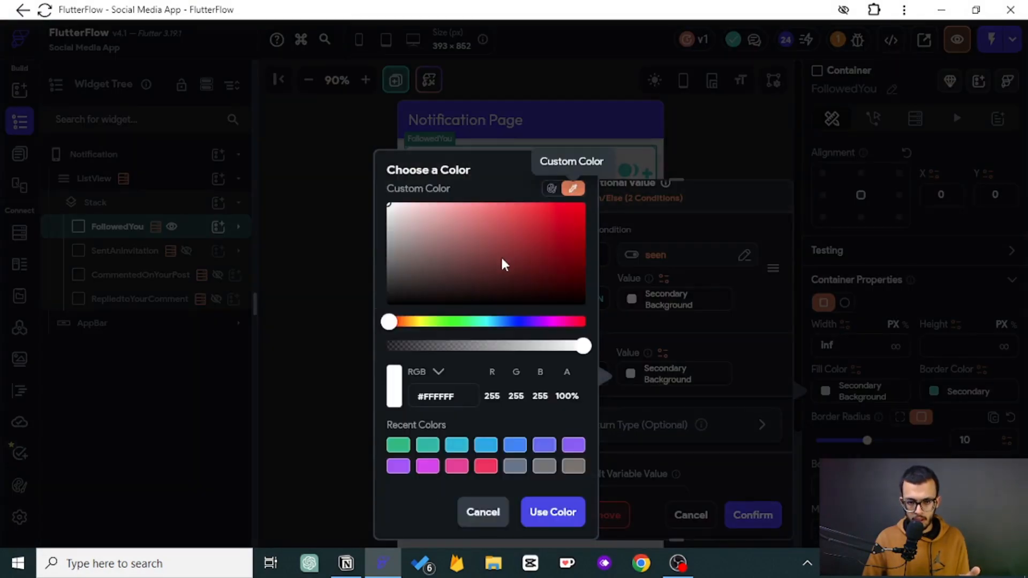
{"action": "left_click_drag", "start_coordinate": [393, 211], "coordinate": [382, 231]}
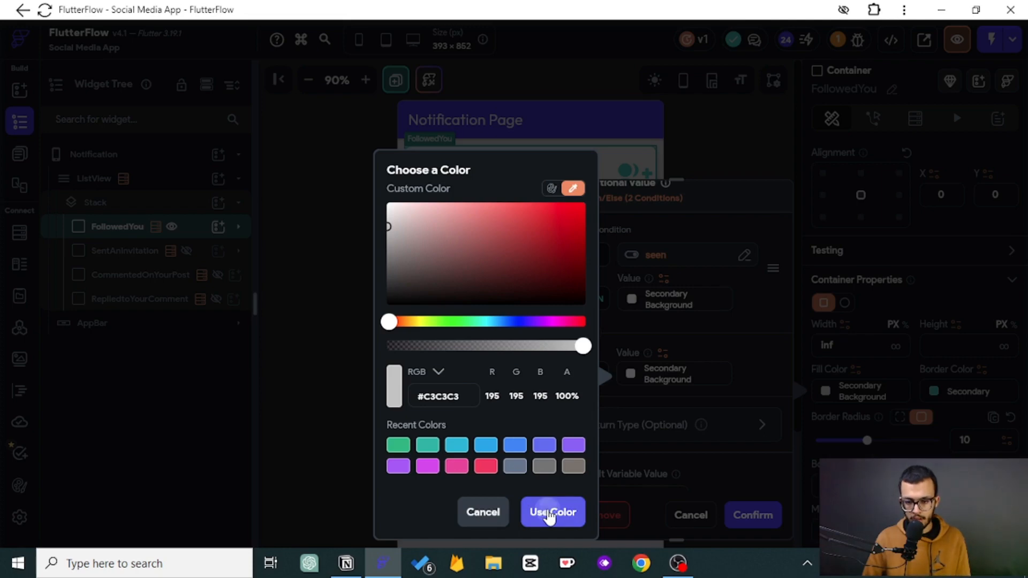
{"action": "left_click", "coordinate": [549, 515]}
{"action": "left_click", "coordinate": [760, 522]}
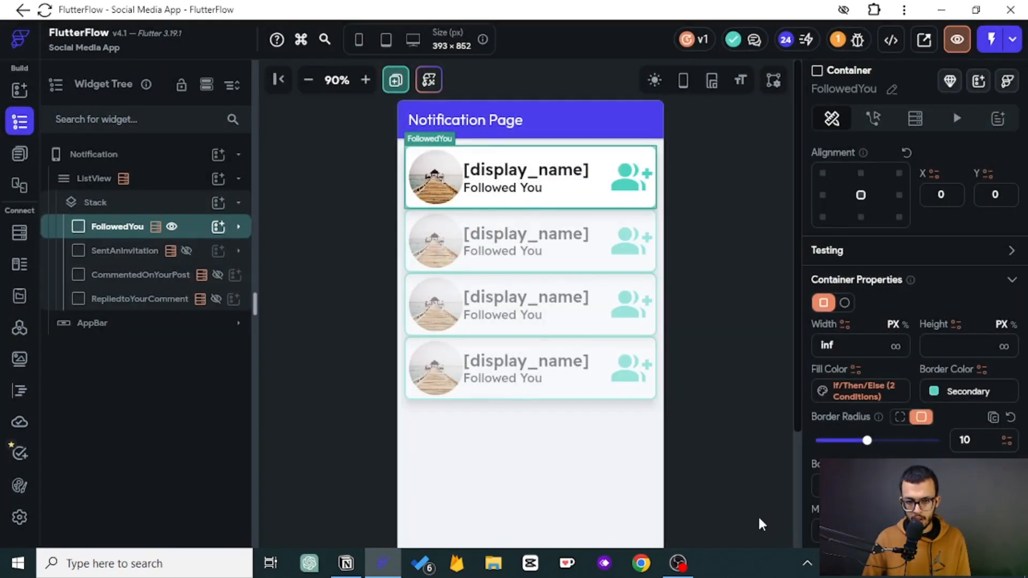
{"action": "left_click", "coordinate": [725, 343]}
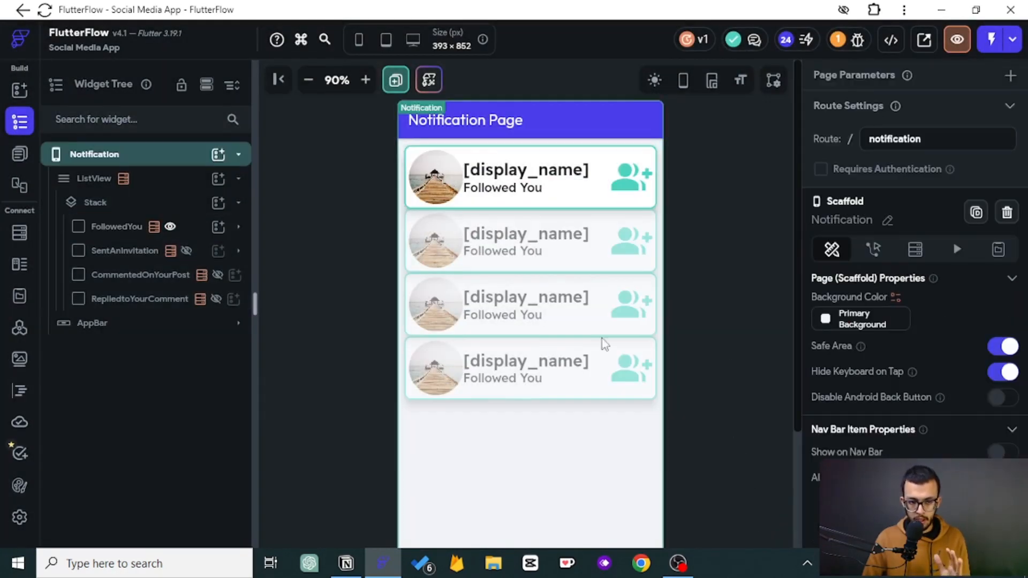
- Copy the FollowedYou container's conditional fill color variable
{"action": "left_click", "coordinate": [138, 231]}
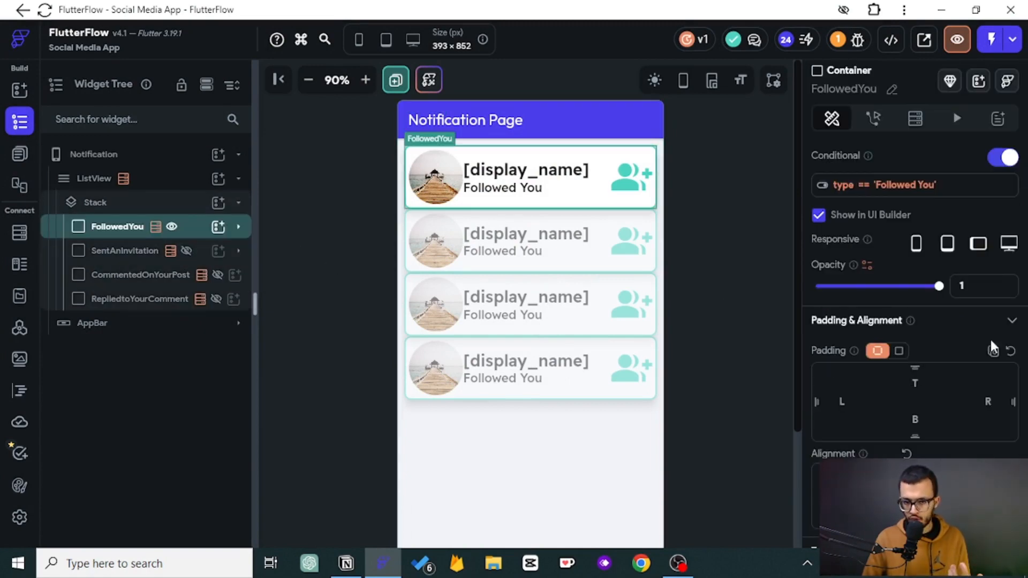
{"action": "scroll", "coordinate": [992, 337], "scroll_direction": "down", "scroll_amount": 3}
{"action": "left_click", "coordinate": [846, 466]}
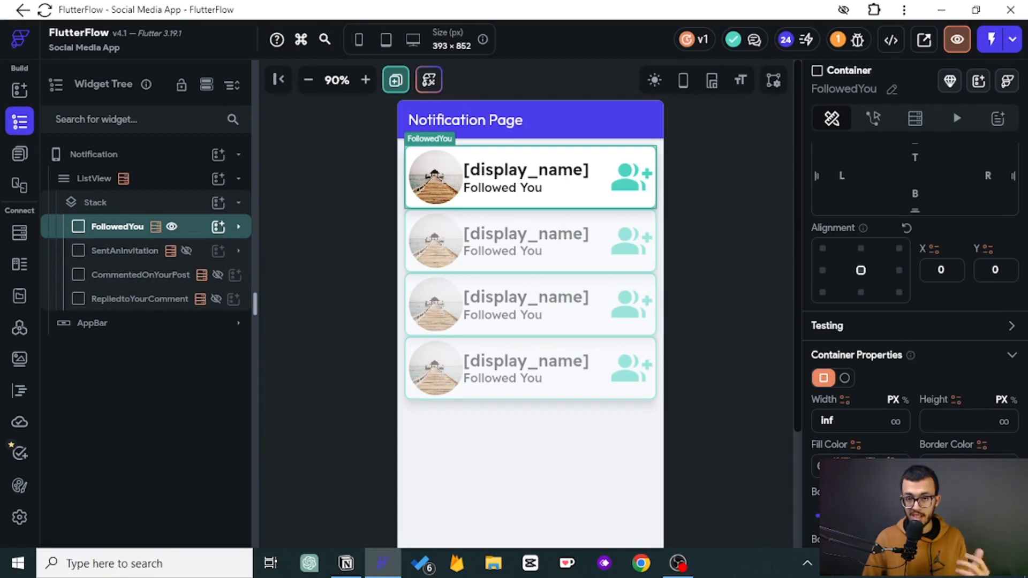
{"action": "left_click", "coordinate": [846, 465]}
{"action": "left_click", "coordinate": [776, 245]}
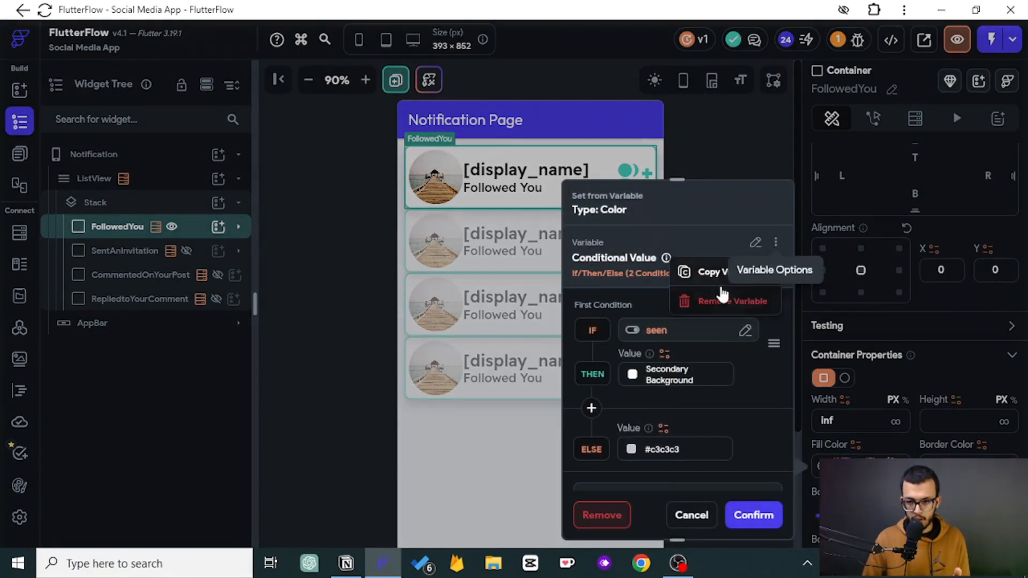
{"action": "left_click", "coordinate": [711, 271]}
- Paste the copied conditional fill color onto the SentAnInvitation, CommentedOnYourPost and RepliedtoYourComment containers
{"action": "left_click", "coordinate": [105, 251]}
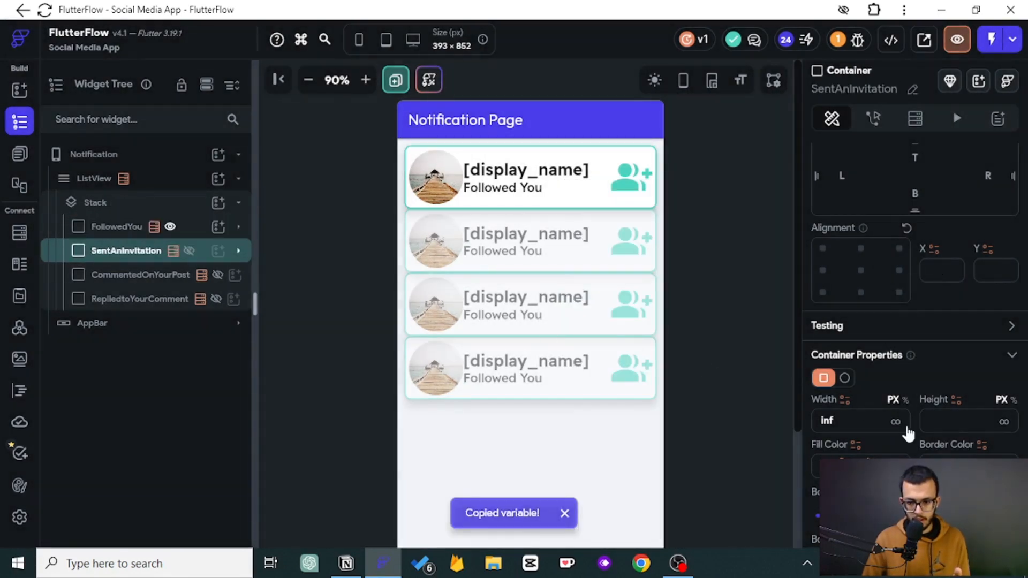
{"action": "left_click", "coordinate": [855, 445]}
{"action": "left_click", "coordinate": [751, 202]}
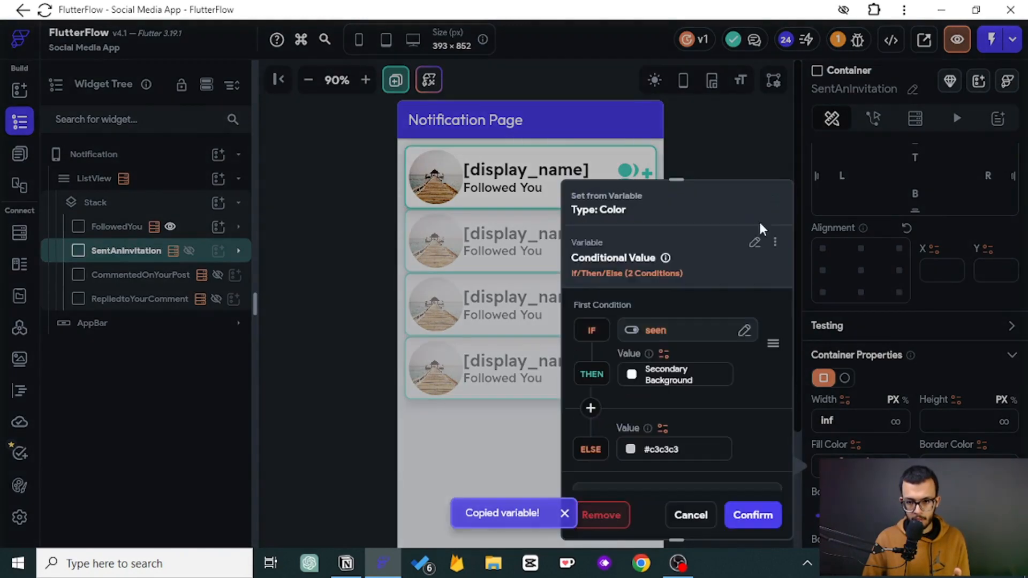
{"action": "left_click", "coordinate": [748, 516]}
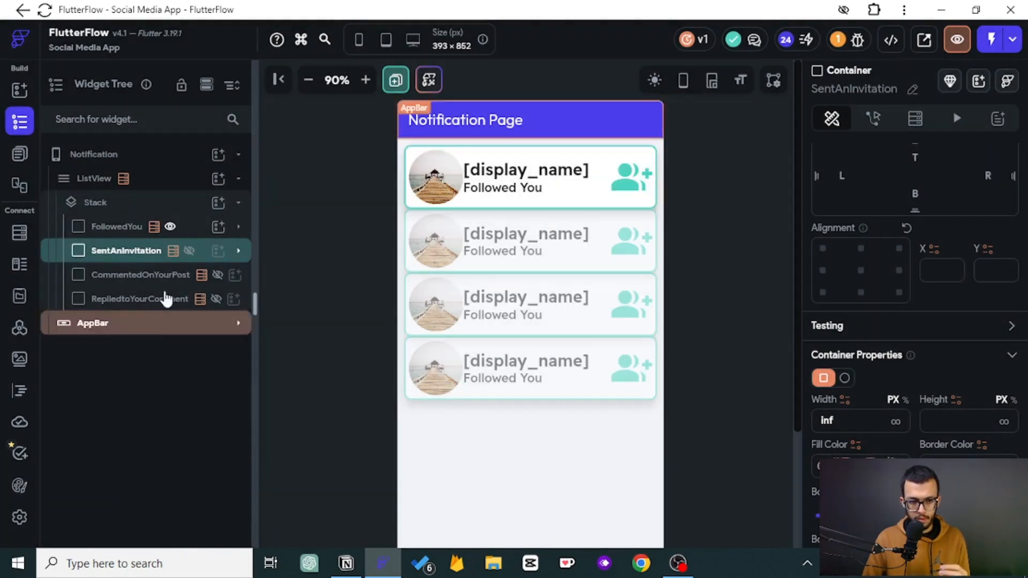
{"action": "left_click", "coordinate": [177, 274]}
{"action": "left_click", "coordinate": [856, 445]}
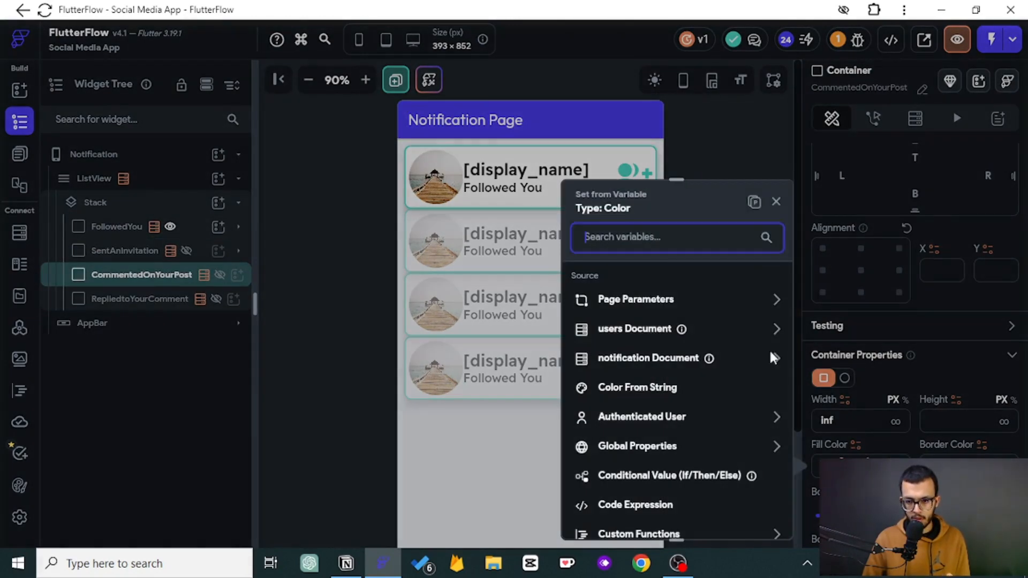
{"action": "left_click", "coordinate": [751, 202]}
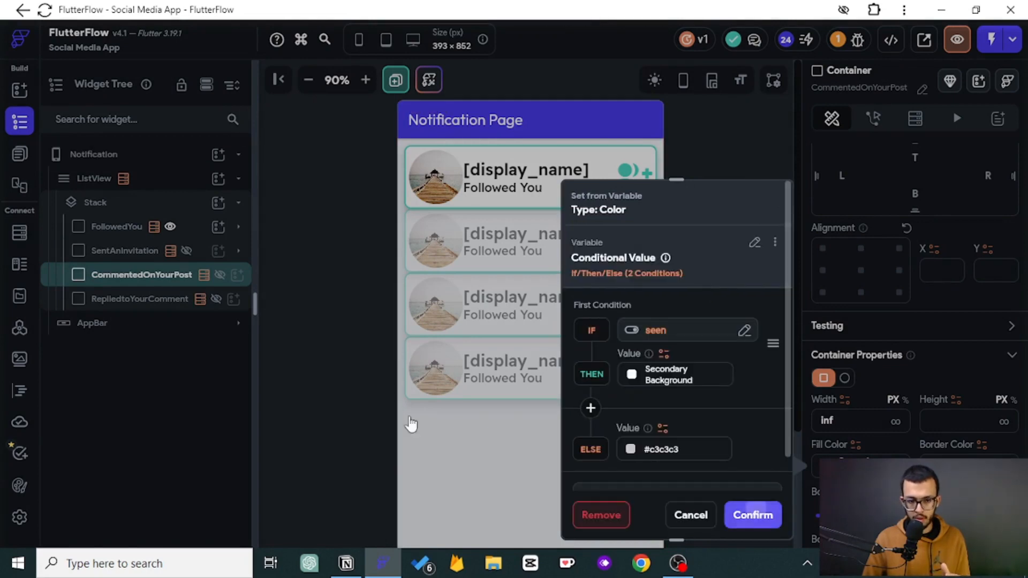
{"action": "left_click", "coordinate": [760, 512]}
{"action": "left_click", "coordinate": [141, 299]}
{"action": "left_click", "coordinate": [857, 445]}
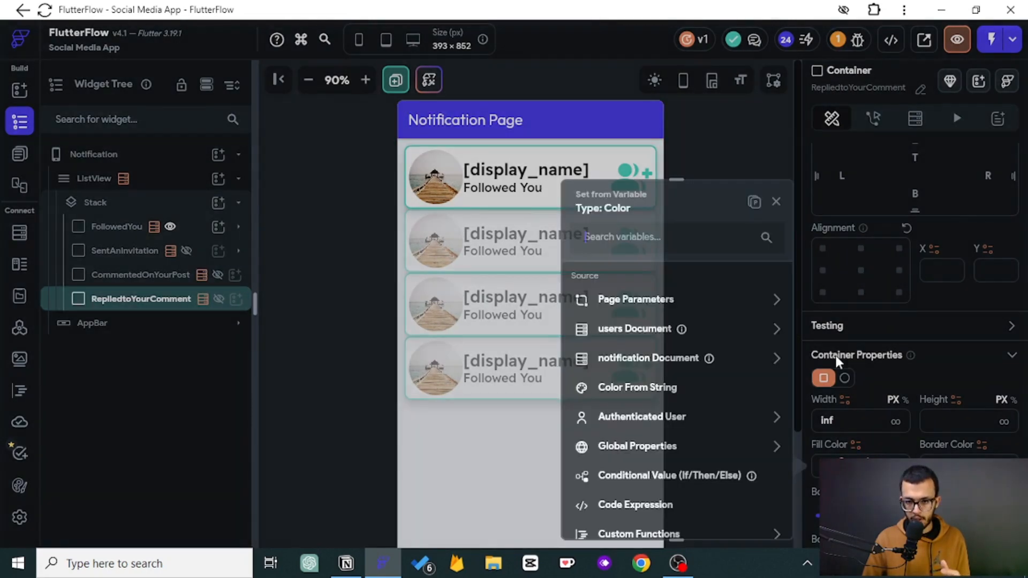
{"action": "left_click", "coordinate": [755, 202]}
{"action": "left_click", "coordinate": [753, 515]}
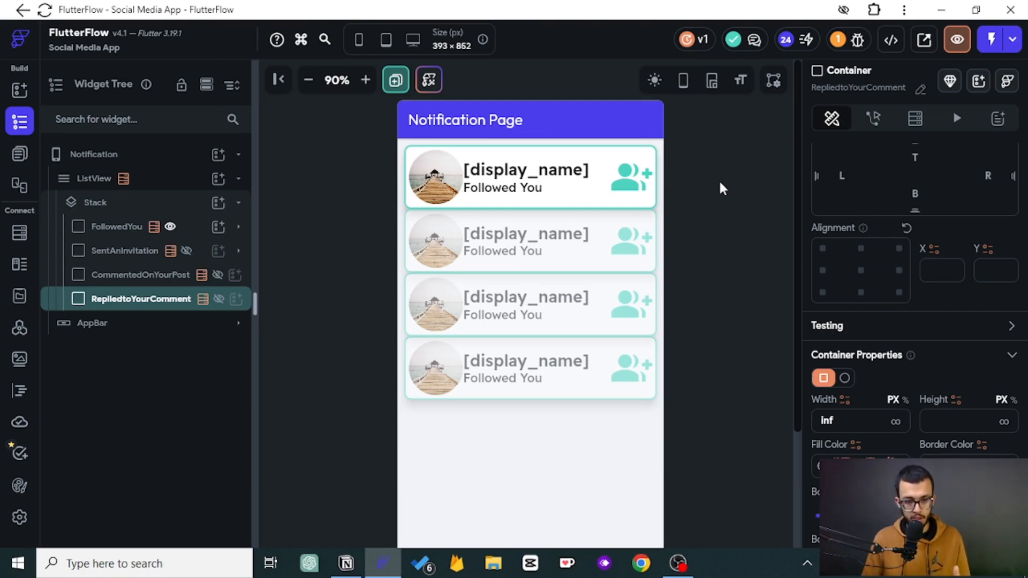
- Add an Update Document backend action to the FollowedYou container's On Tap trigger
{"action": "left_click", "coordinate": [97, 224]}
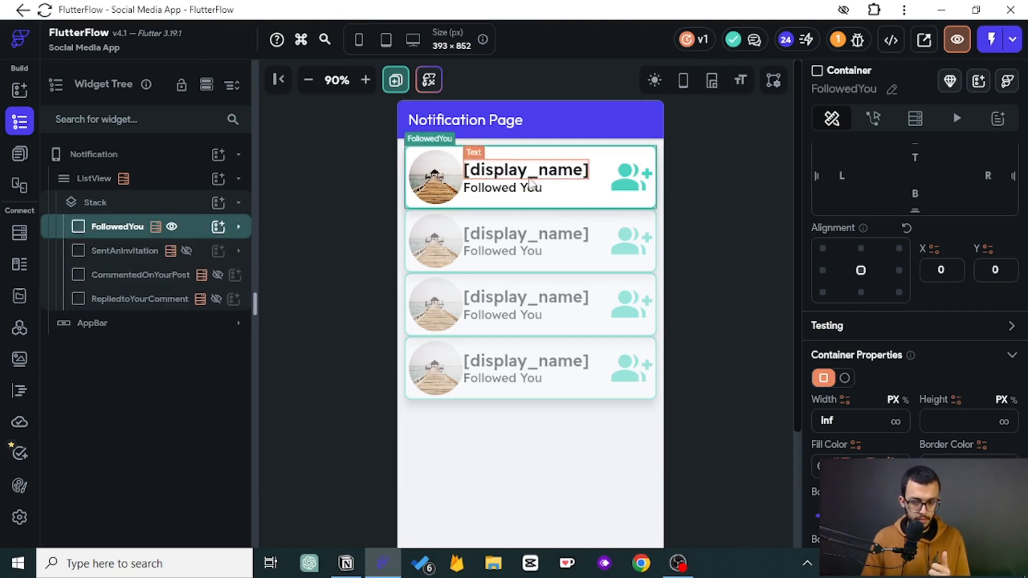
{"action": "left_click", "coordinate": [872, 121]}
{"action": "left_click", "coordinate": [987, 198]}
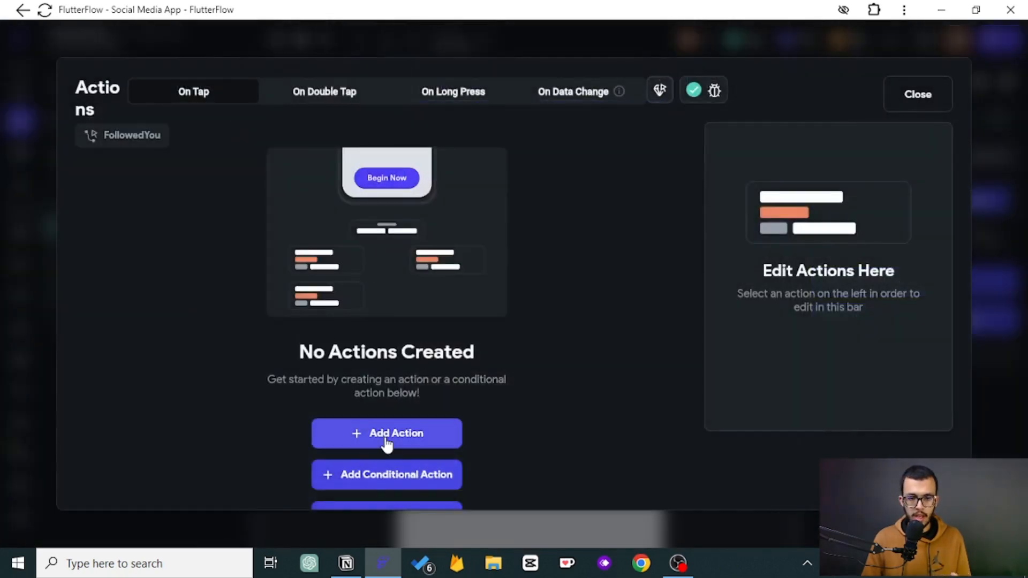
{"action": "left_click", "coordinate": [387, 444]}
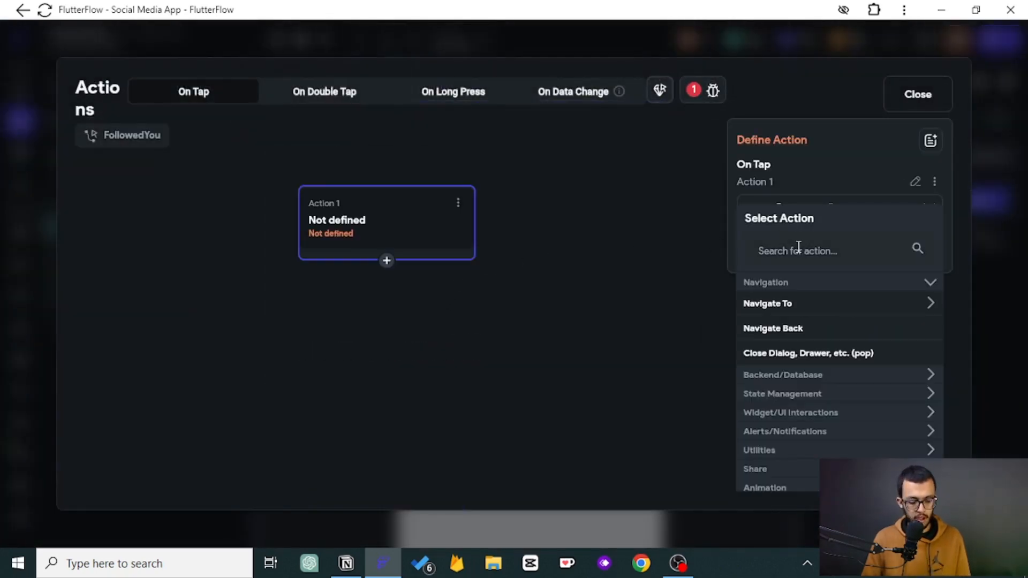
{"action": "left_click", "coordinate": [799, 249]}
{"action": "type", "text": "update"}
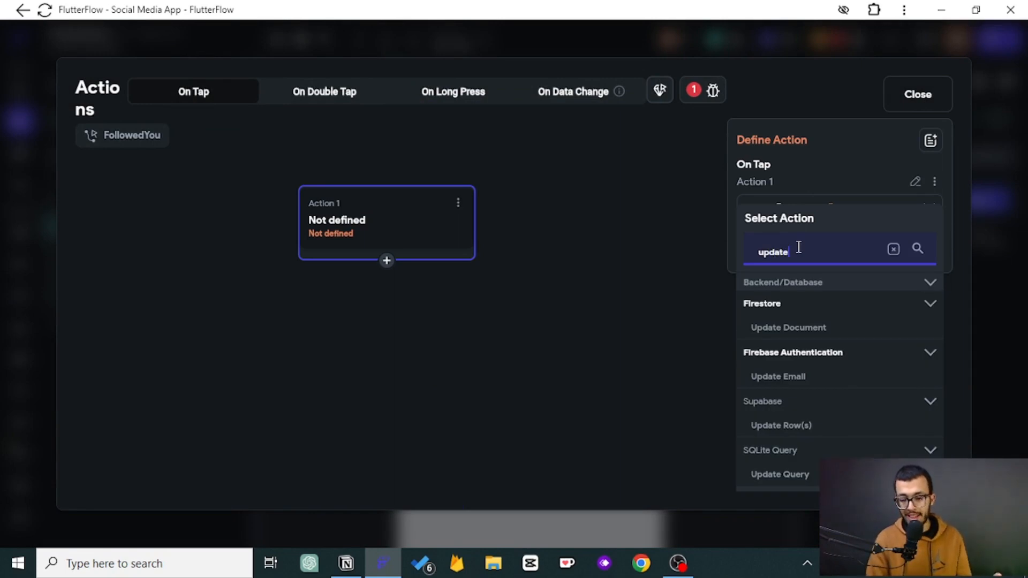
{"action": "left_click", "coordinate": [791, 327]}
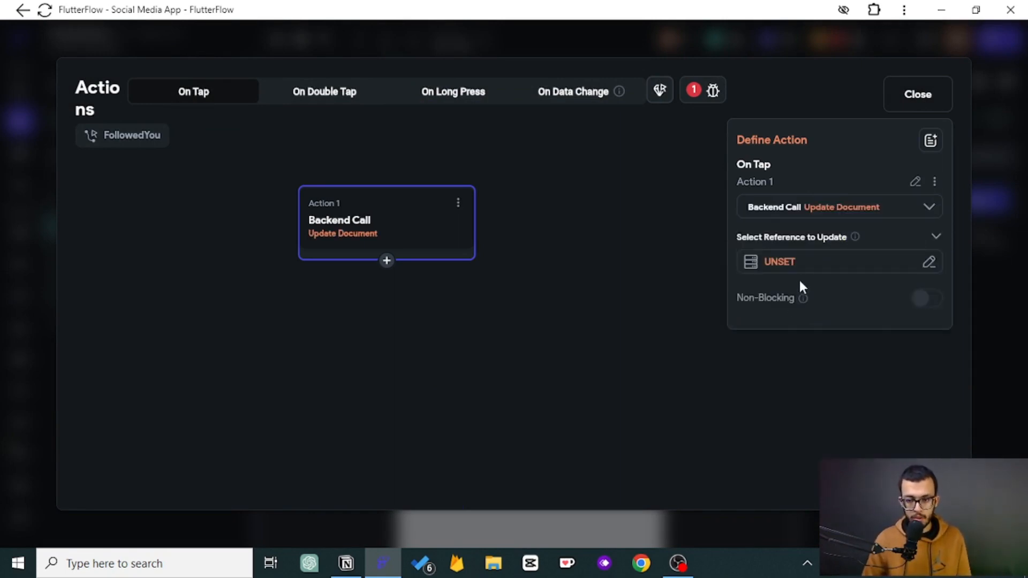
- Set the Update Document reference to the notification document's Reference property
{"action": "left_click", "coordinate": [795, 266]}
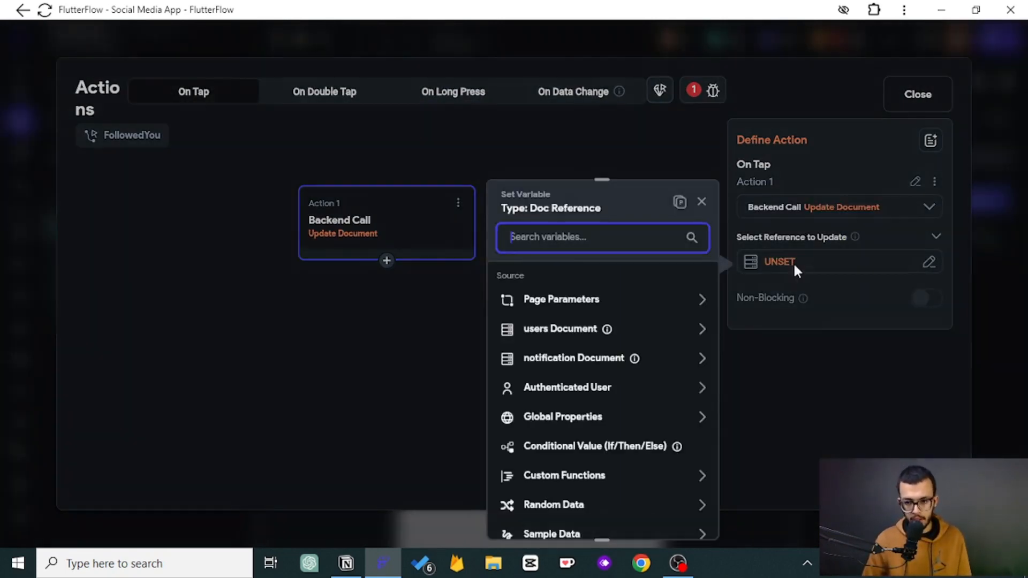
{"action": "left_click", "coordinate": [584, 359]}
{"action": "scroll", "coordinate": [583, 360], "scroll_direction": "down", "scroll_amount": 1}
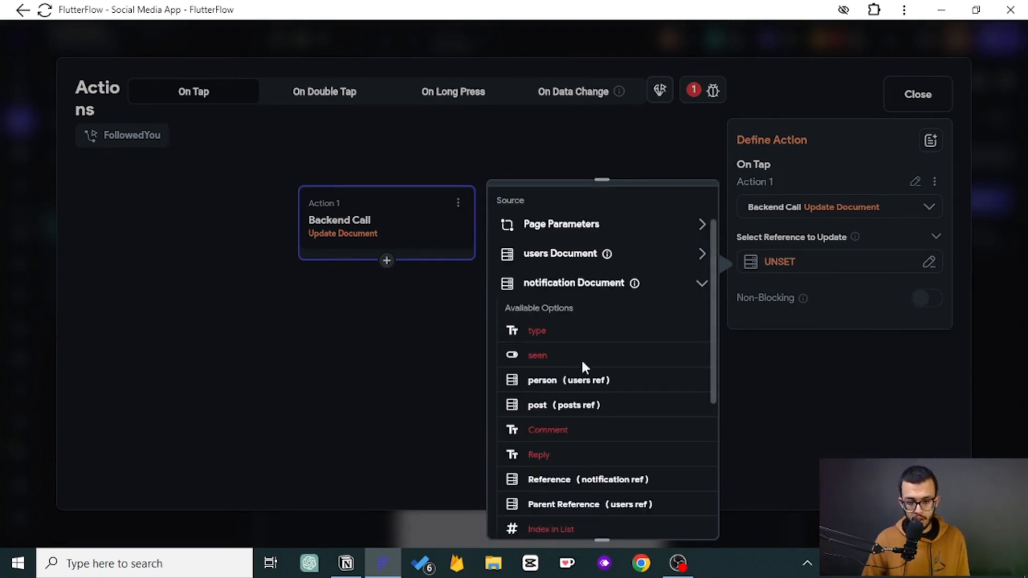
{"action": "scroll", "coordinate": [579, 442], "scroll_direction": "down", "scroll_amount": 1}
{"action": "scroll", "coordinate": [544, 420], "scroll_direction": "up", "scroll_amount": 1}
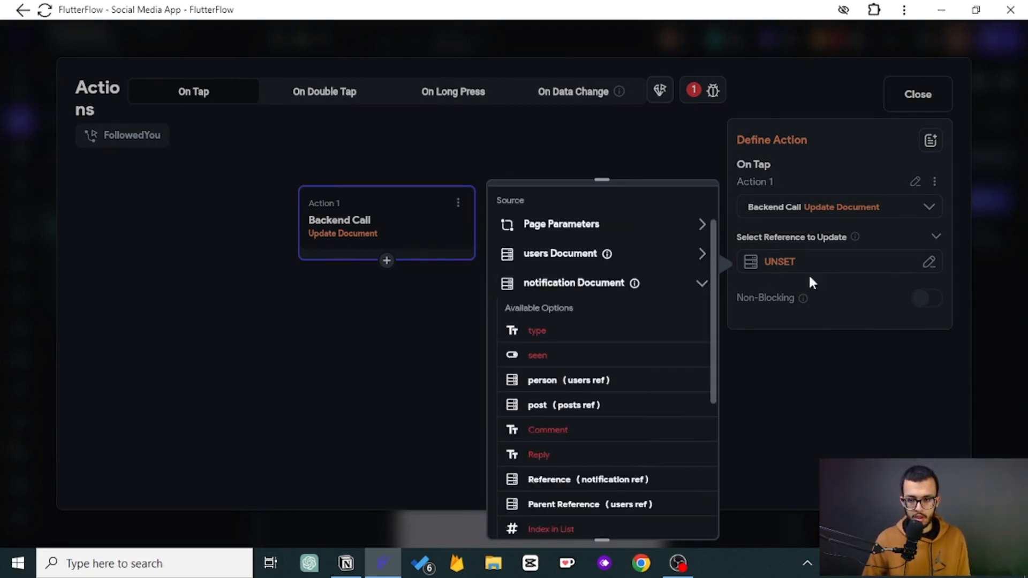
{"action": "left_click", "coordinate": [610, 482]}
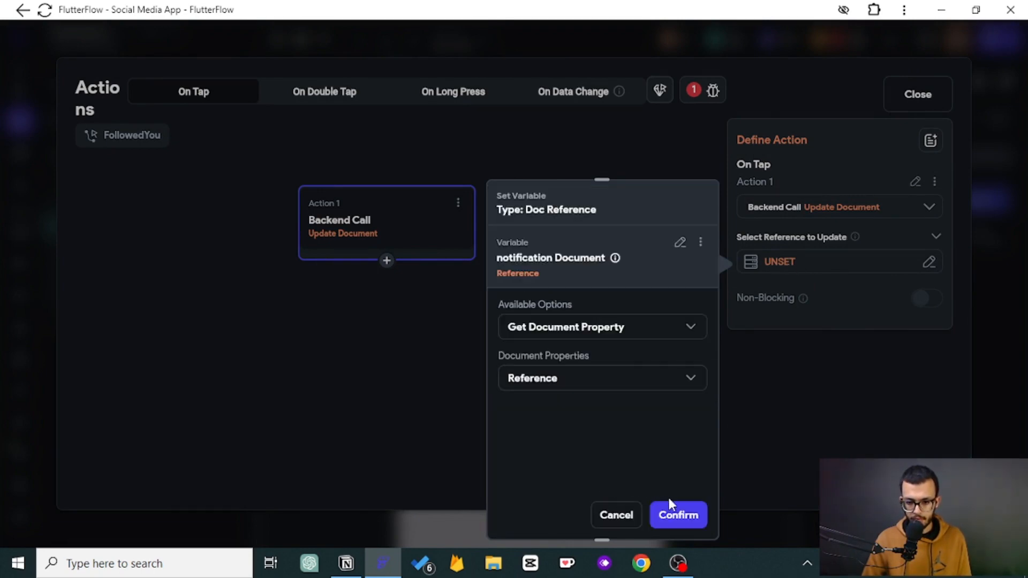
{"action": "left_click", "coordinate": [679, 515]}
- Add a seen field to the update and set it to the specific value True
{"action": "left_click", "coordinate": [794, 310]}
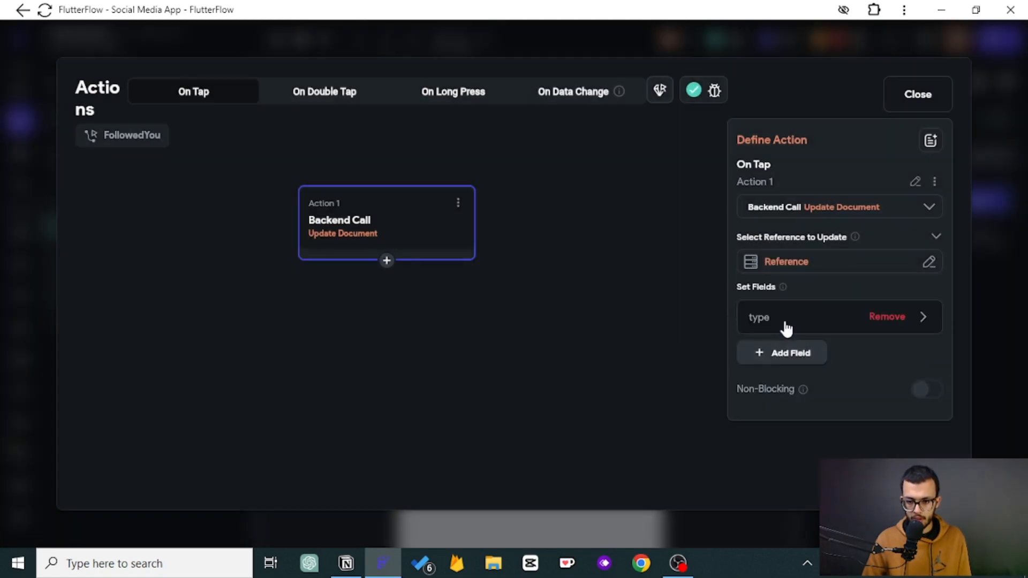
{"action": "left_click", "coordinate": [783, 324]}
{"action": "left_click", "coordinate": [775, 411]}
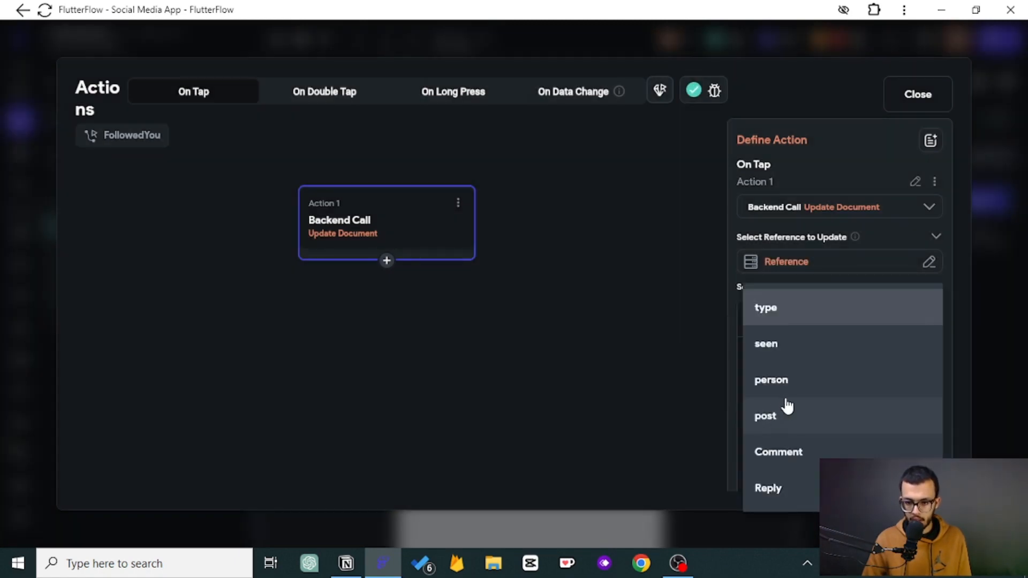
{"action": "left_click", "coordinate": [780, 341]}
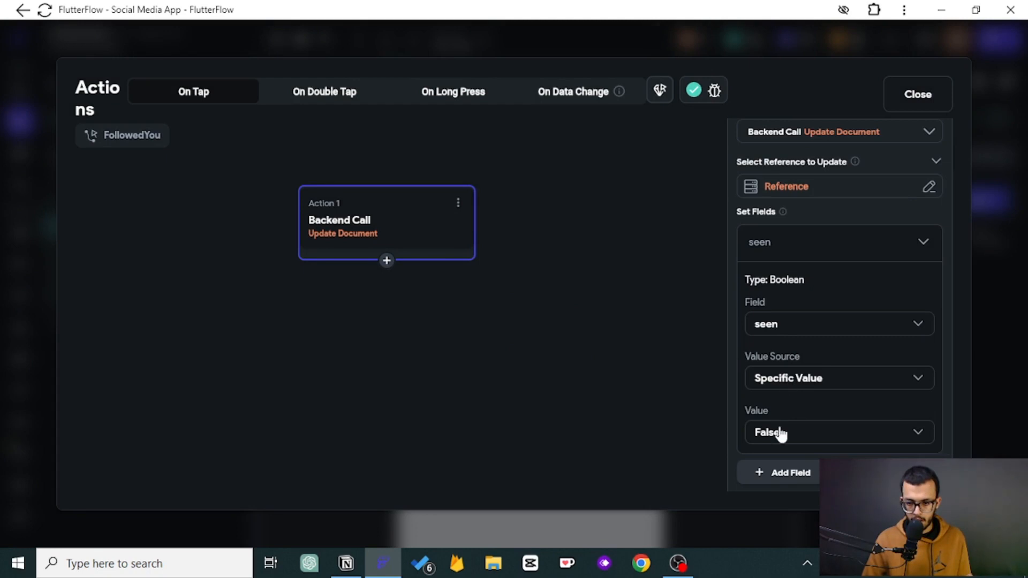
{"action": "left_click", "coordinate": [797, 390]}
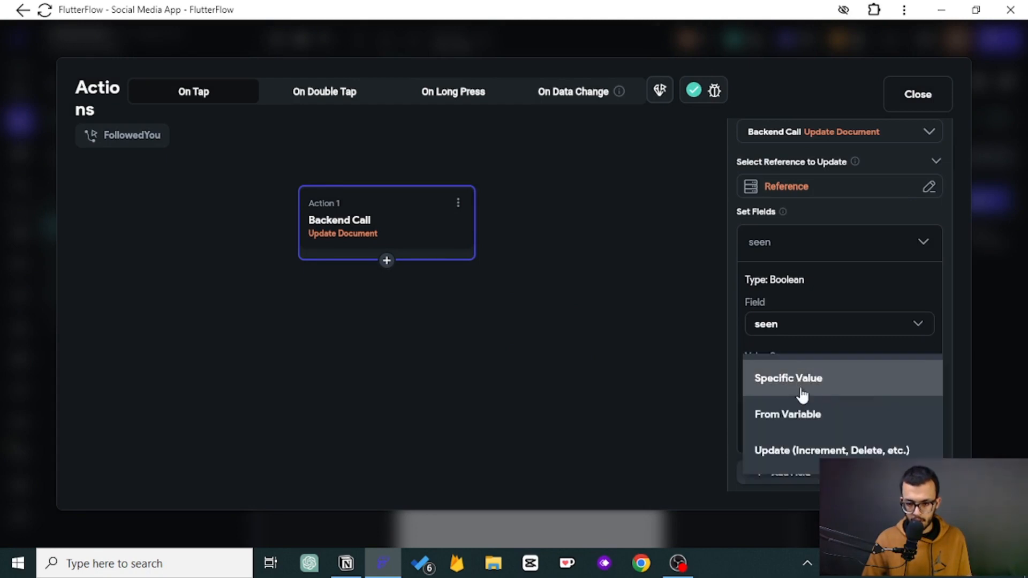
{"action": "left_click", "coordinate": [794, 349]}
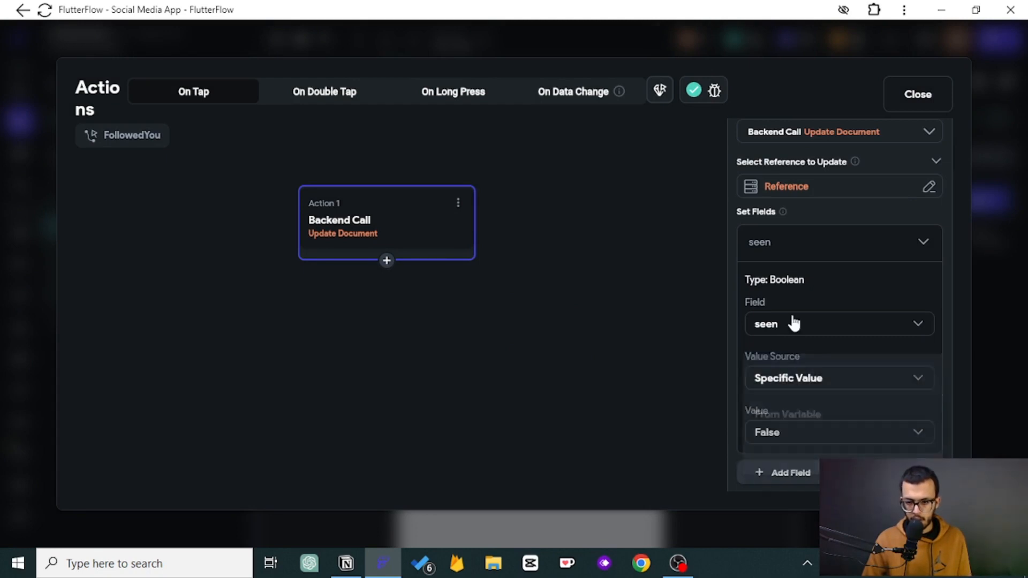
{"action": "left_click", "coordinate": [787, 431]}
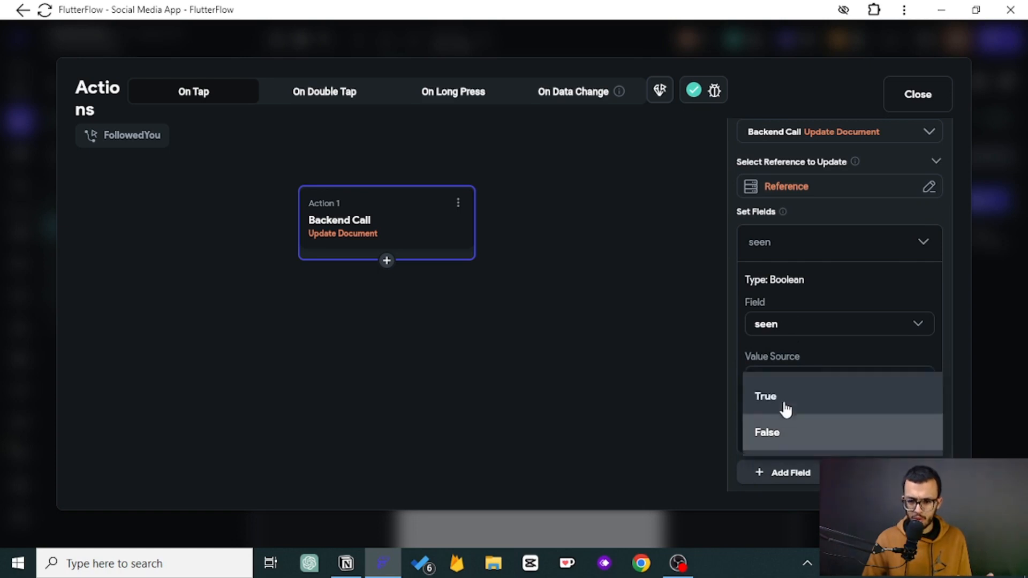
{"action": "left_click", "coordinate": [783, 399]}
{"action": "left_click", "coordinate": [779, 248]}
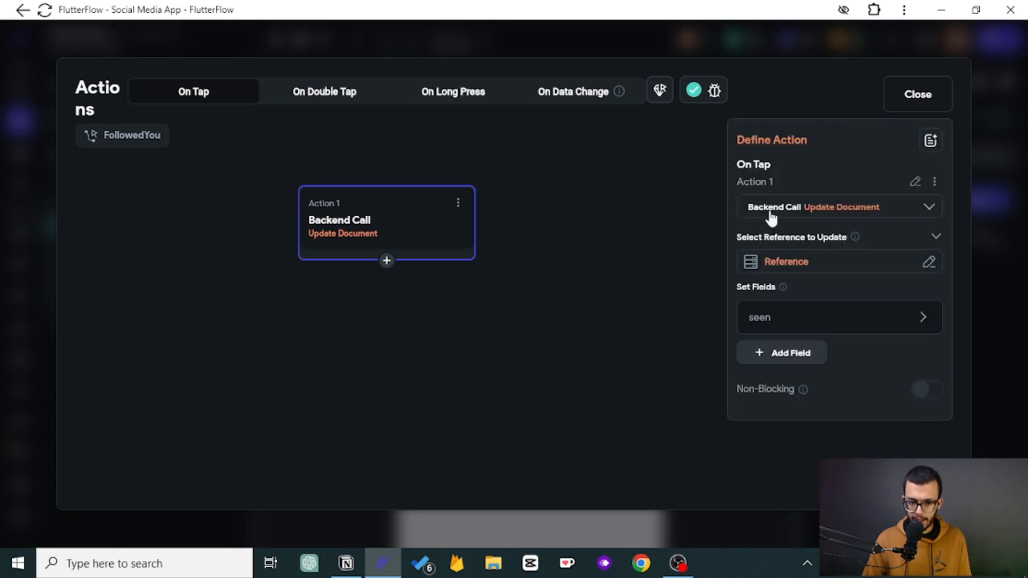
- Add a second action that navigates to the userFeed page
{"action": "left_click", "coordinate": [387, 260]}
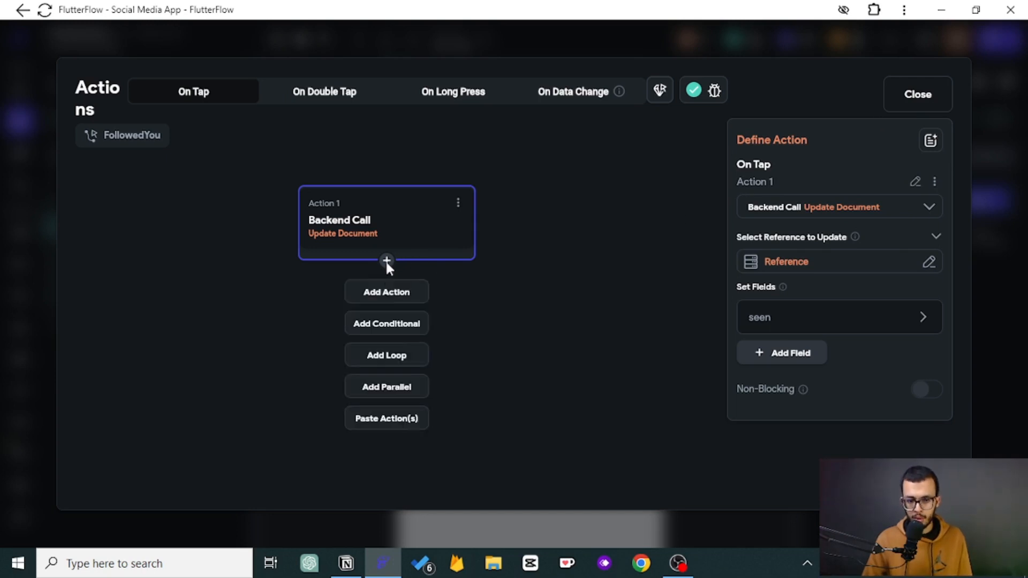
{"action": "left_click", "coordinate": [388, 293]}
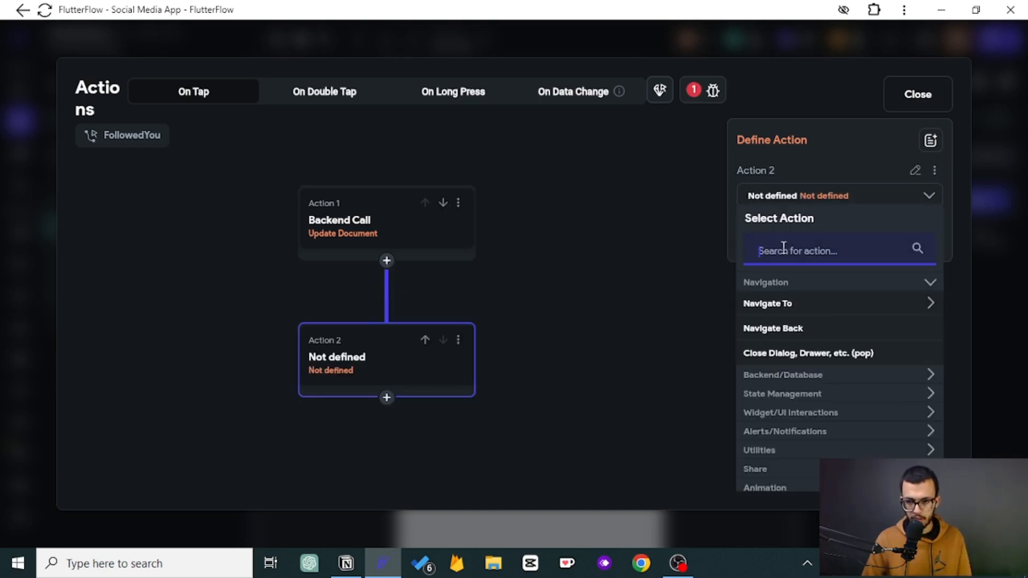
{"action": "left_click", "coordinate": [792, 304]}
{"action": "scroll", "coordinate": [818, 367], "scroll_direction": "down", "scroll_amount": 3}
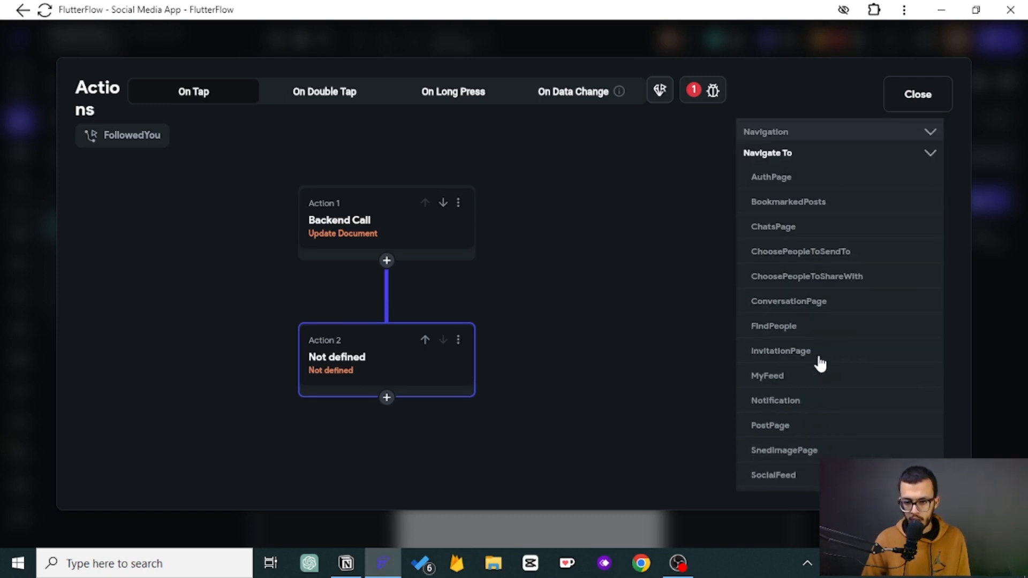
{"action": "scroll", "coordinate": [818, 363], "scroll_direction": "down", "scroll_amount": 2}
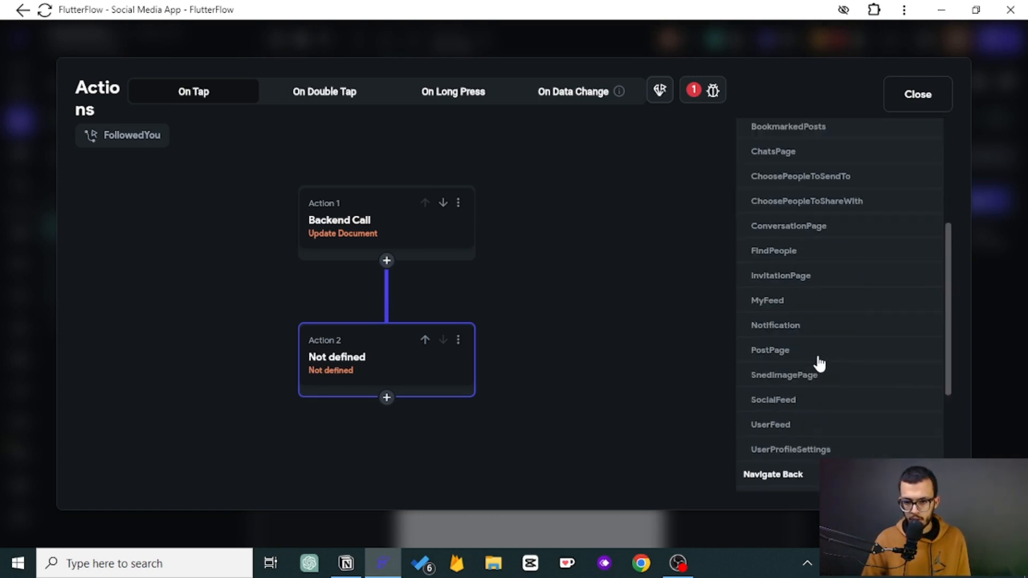
{"action": "left_click", "coordinate": [780, 431]}
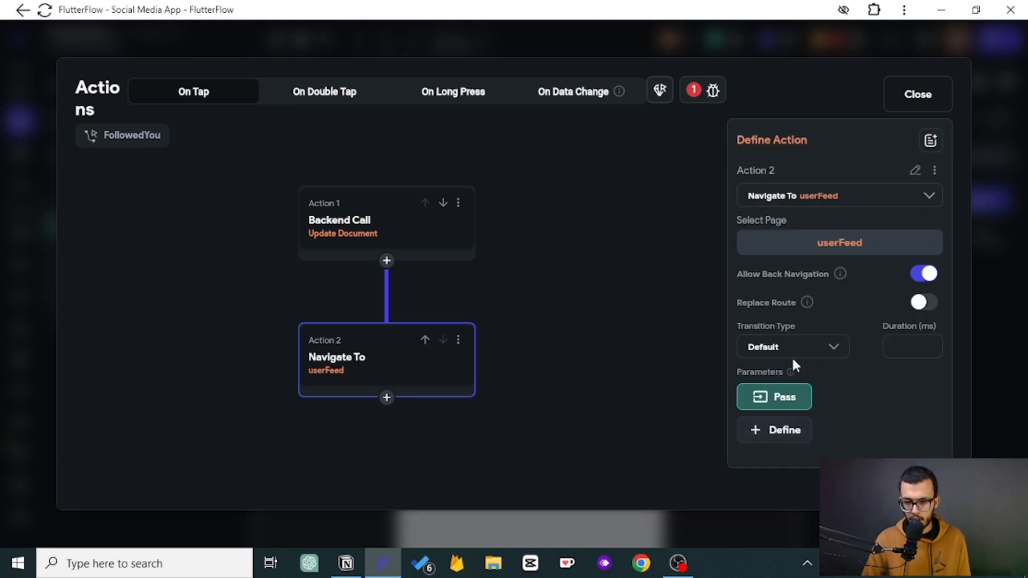
- Pass the userID parameter to userFeed as the notification document's person reference
{"action": "left_click", "coordinate": [787, 400]}
{"action": "left_click", "coordinate": [773, 408]}
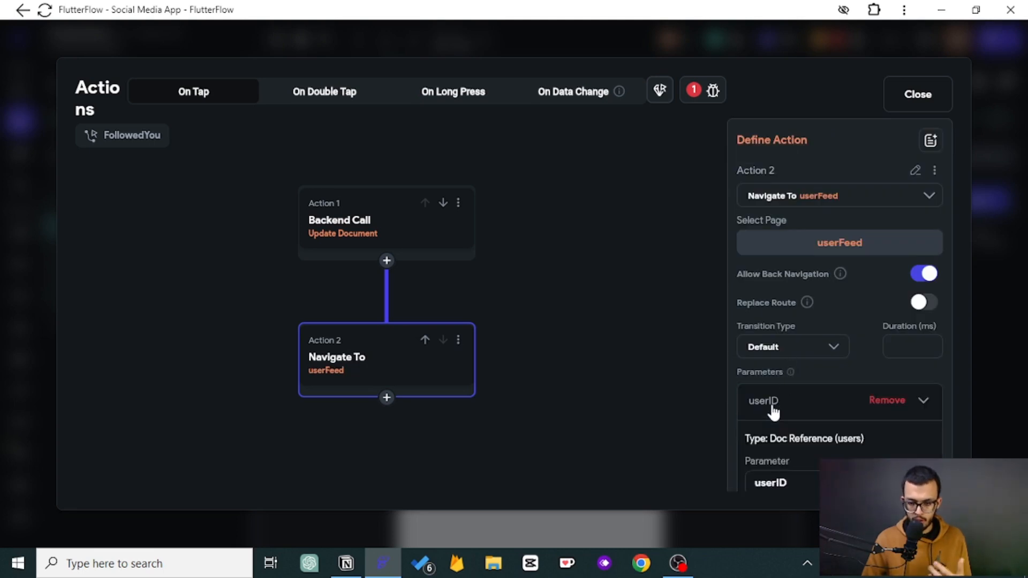
{"action": "scroll", "coordinate": [773, 413], "scroll_direction": "down", "scroll_amount": 2}
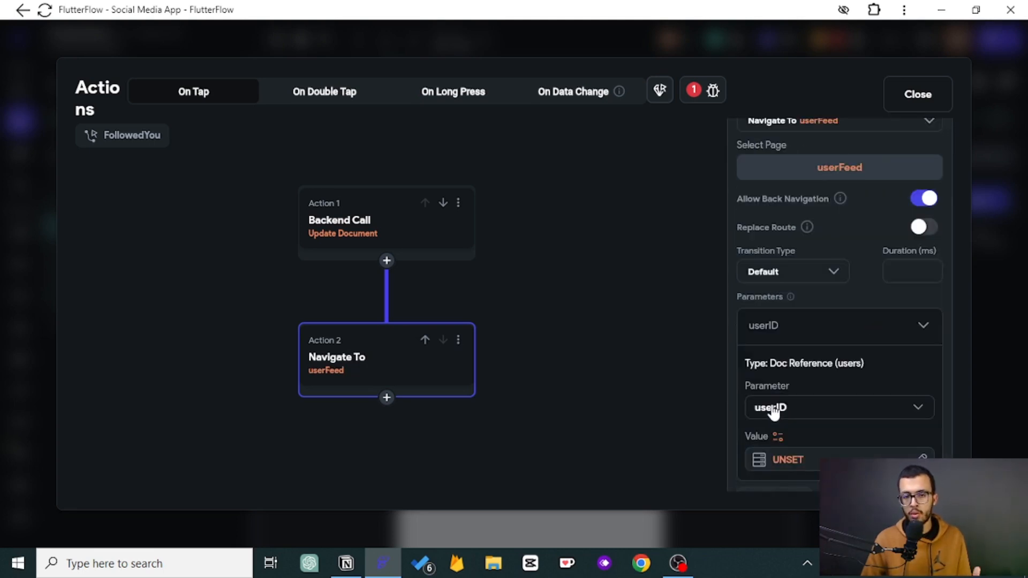
{"action": "left_click", "coordinate": [787, 460]}
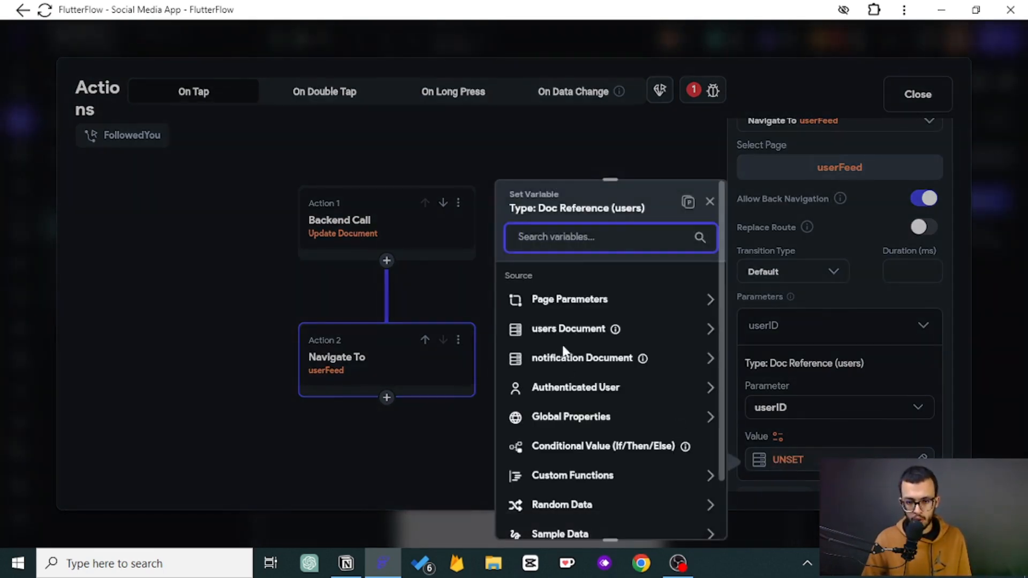
{"action": "left_click", "coordinate": [567, 368]}
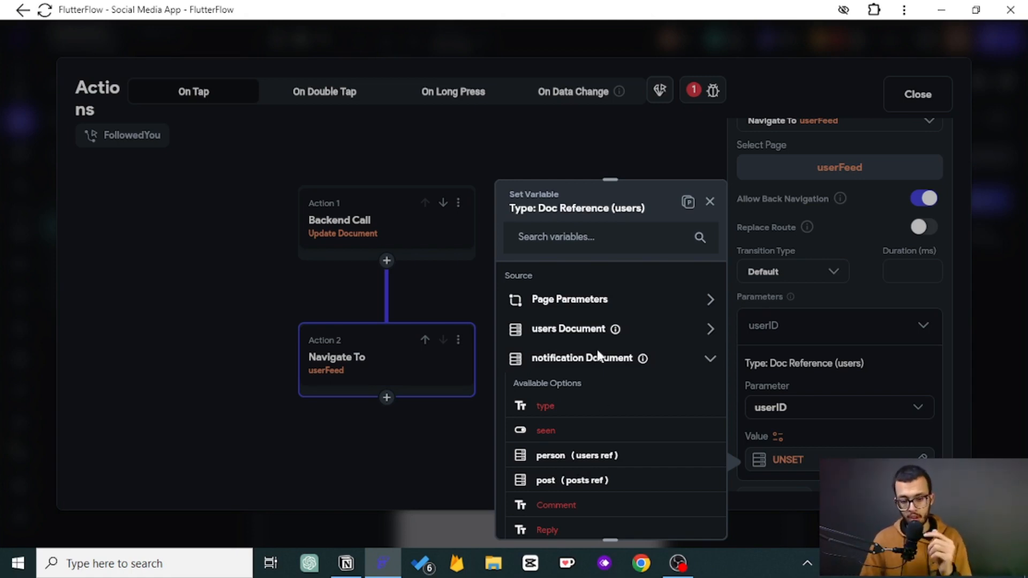
{"action": "left_click", "coordinate": [569, 457]}
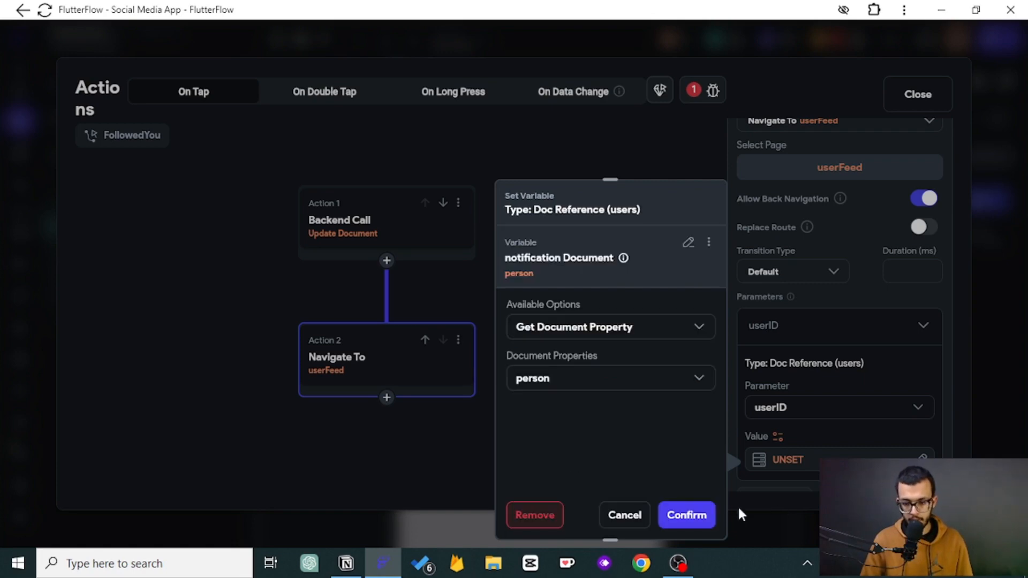
{"action": "left_click", "coordinate": [686, 515]}
{"action": "left_click", "coordinate": [771, 326]}
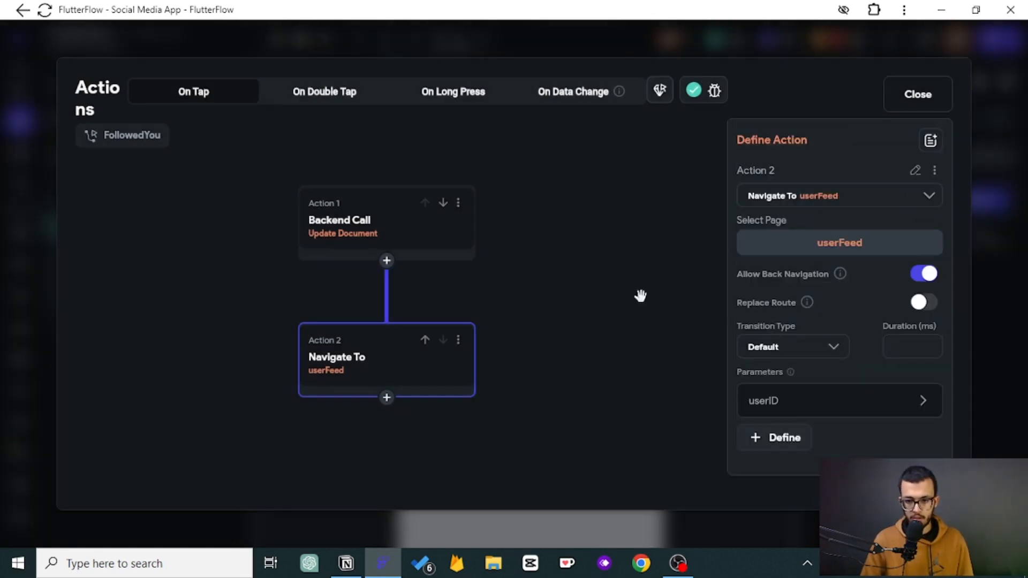
- Copy the Update Document action and close the action flow editor
{"action": "left_click", "coordinate": [458, 204]}
{"action": "left_click", "coordinate": [375, 234]}
{"action": "left_click", "coordinate": [904, 94]}
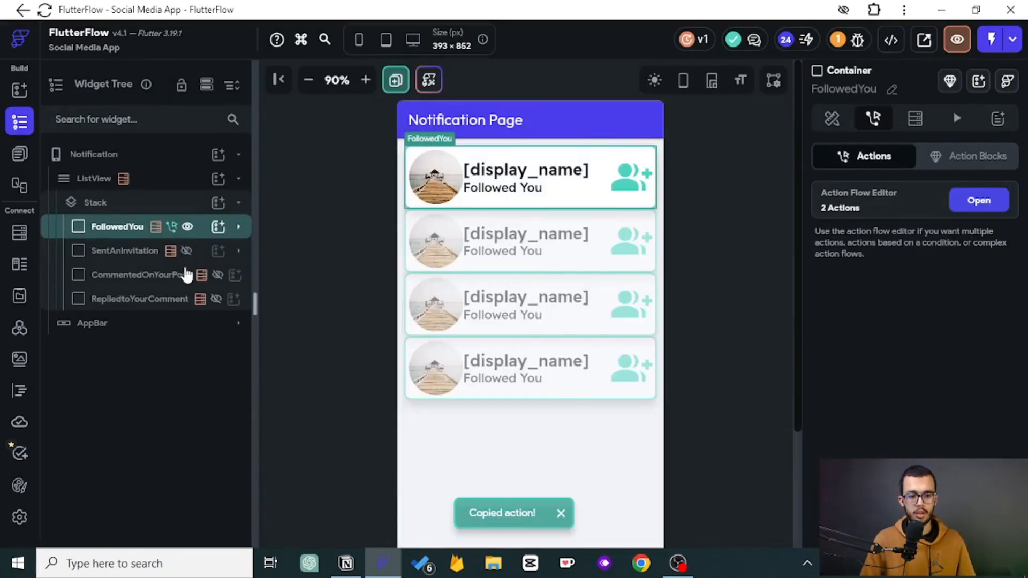
- Switch the builder preview to show the SentAnInvitation container instead of FollowedYou
{"action": "left_click", "coordinate": [128, 250]}
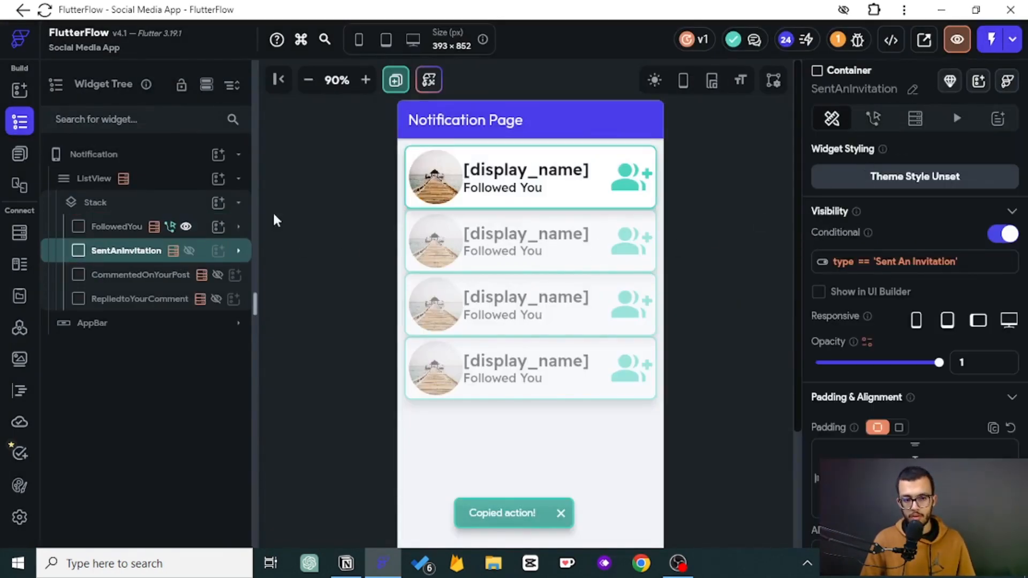
{"action": "left_click", "coordinate": [185, 226]}
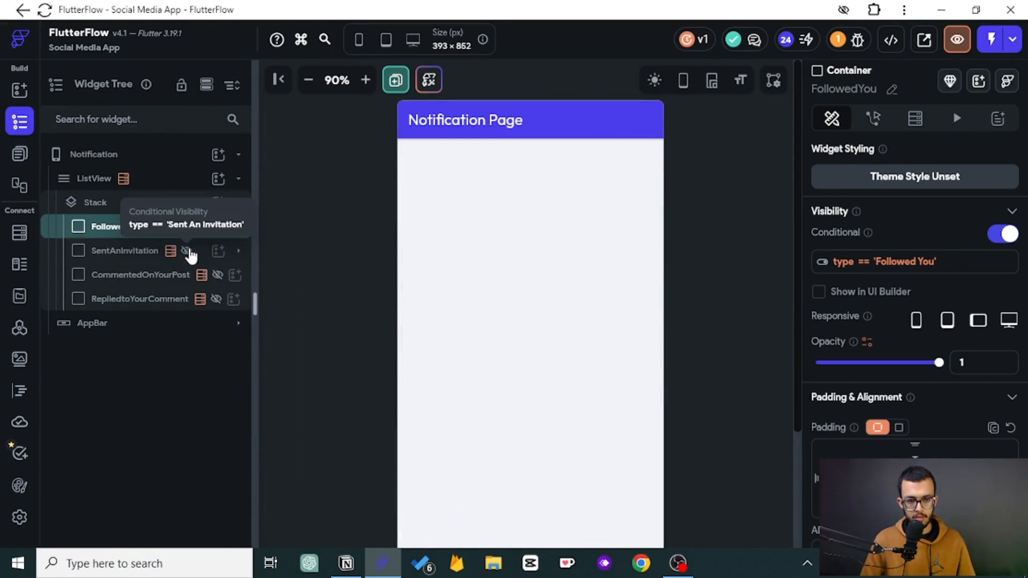
{"action": "left_click", "coordinate": [187, 252]}
- Paste the copied Update Document action into the SentAnInvitation container's On Tap action flow
{"action": "left_click", "coordinate": [874, 118]}
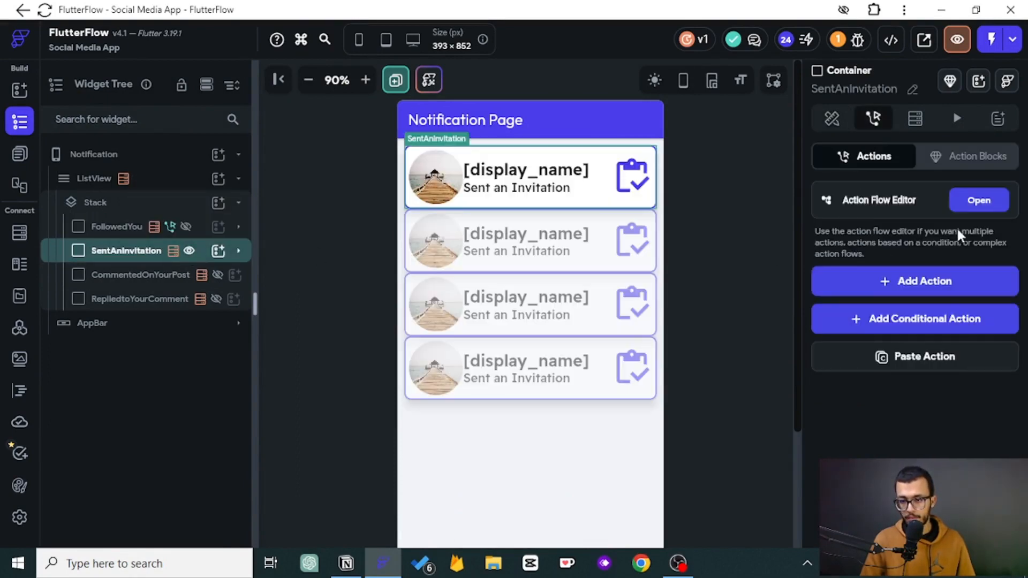
{"action": "left_click", "coordinate": [979, 199]}
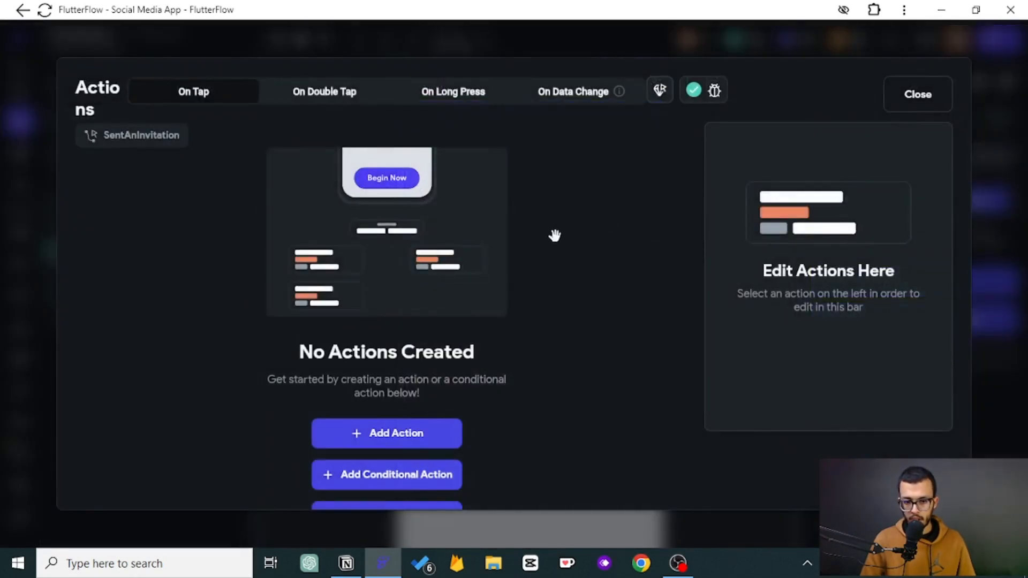
{"action": "left_click", "coordinate": [926, 95]}
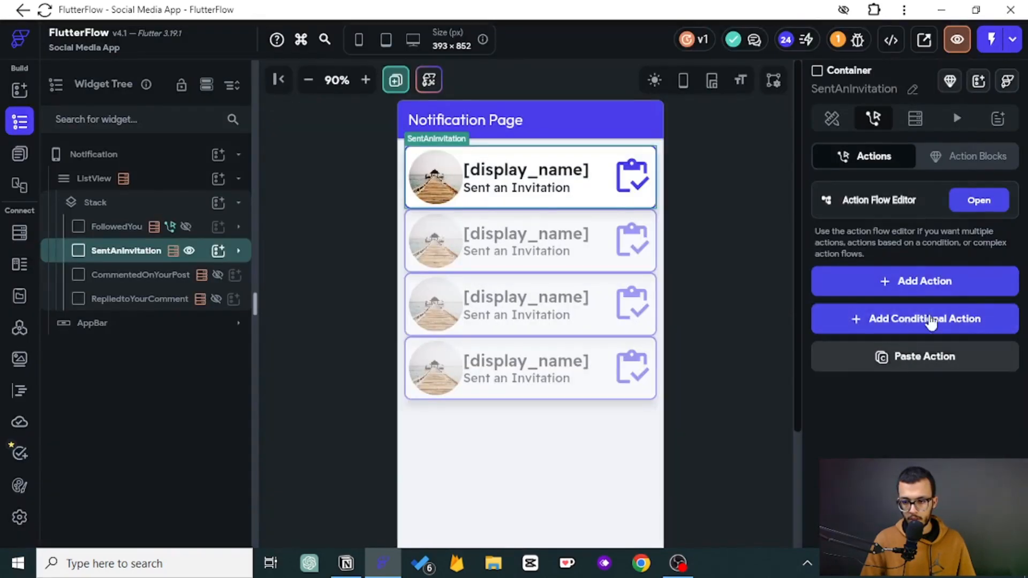
{"action": "left_click", "coordinate": [979, 201]}
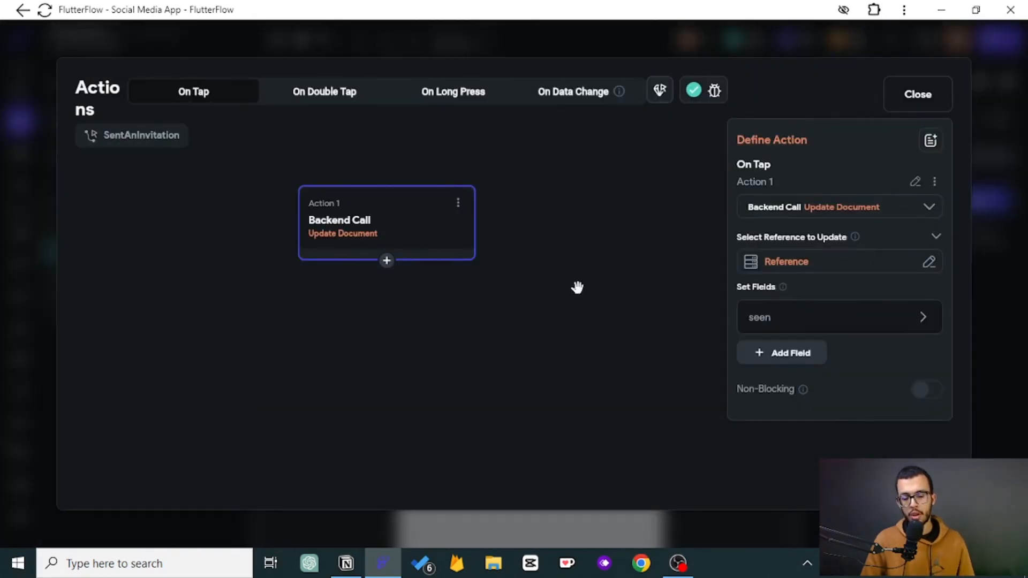
- Add a Navigate To action targeting invitationPage after the update and close the editor
{"action": "left_click", "coordinate": [387, 260]}
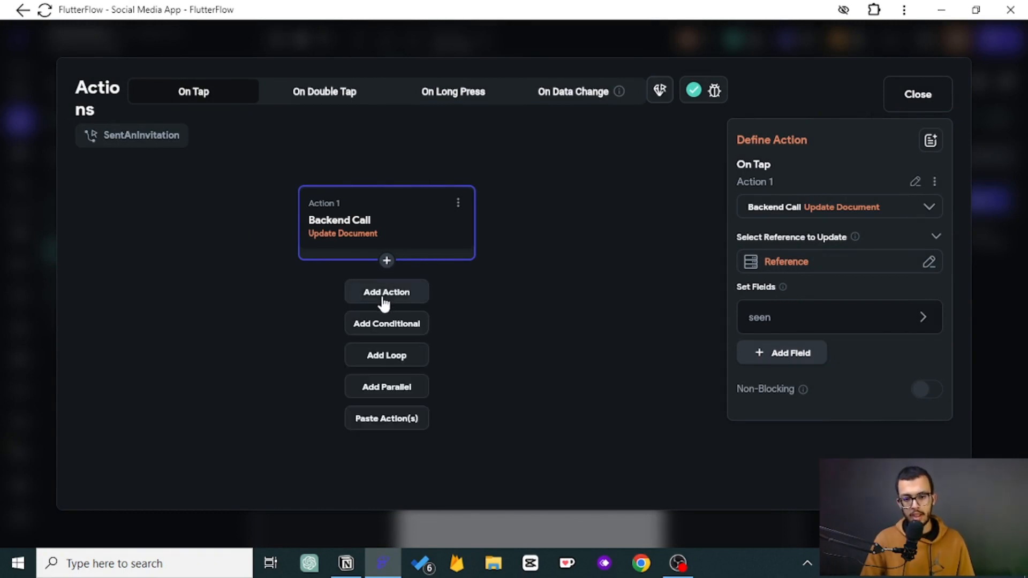
{"action": "left_click", "coordinate": [384, 292]}
{"action": "left_click", "coordinate": [780, 309]}
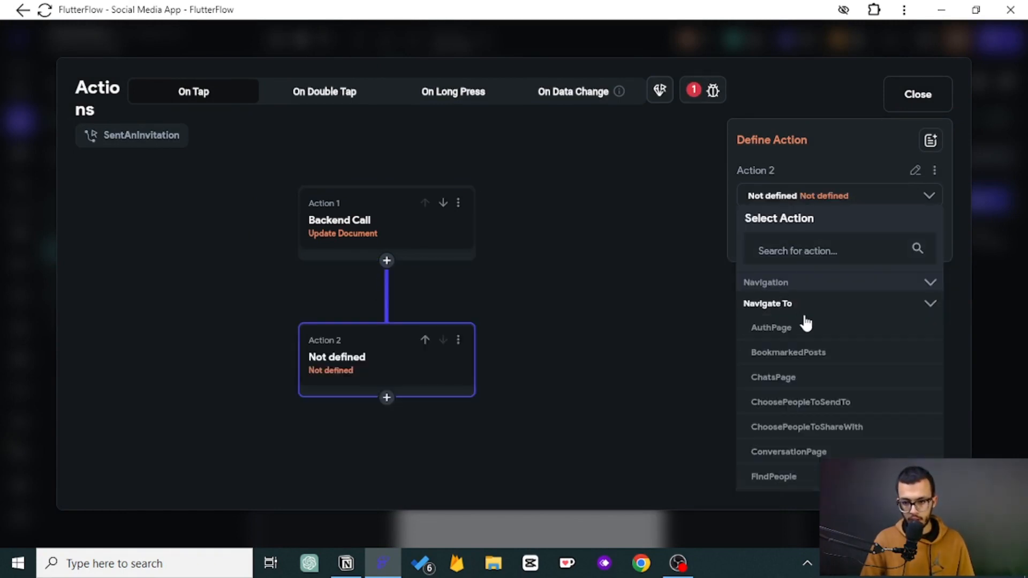
{"action": "scroll", "coordinate": [809, 324], "scroll_direction": "down", "scroll_amount": 2}
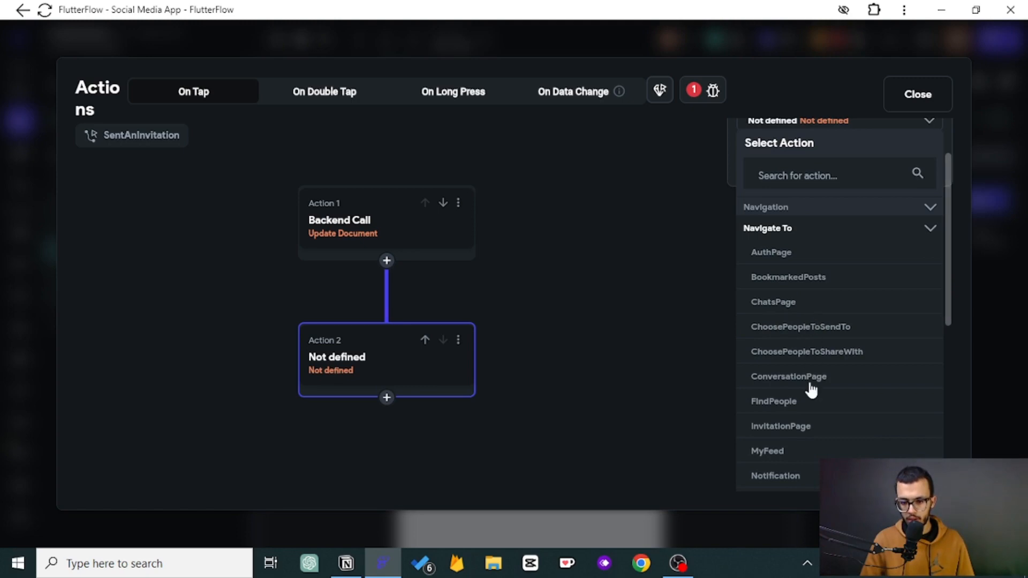
{"action": "left_click", "coordinate": [796, 431]}
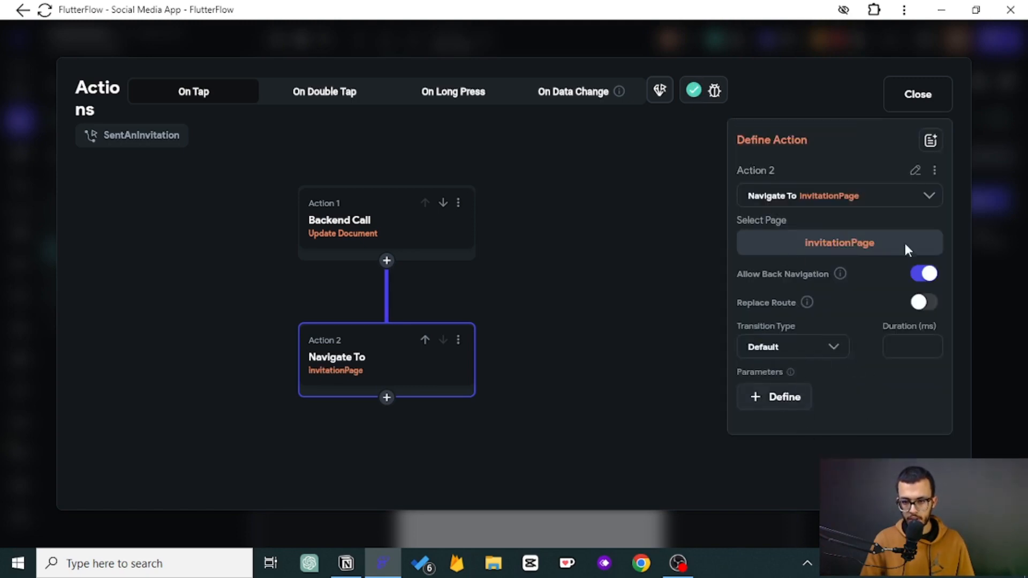
{"action": "left_click", "coordinate": [916, 96]}
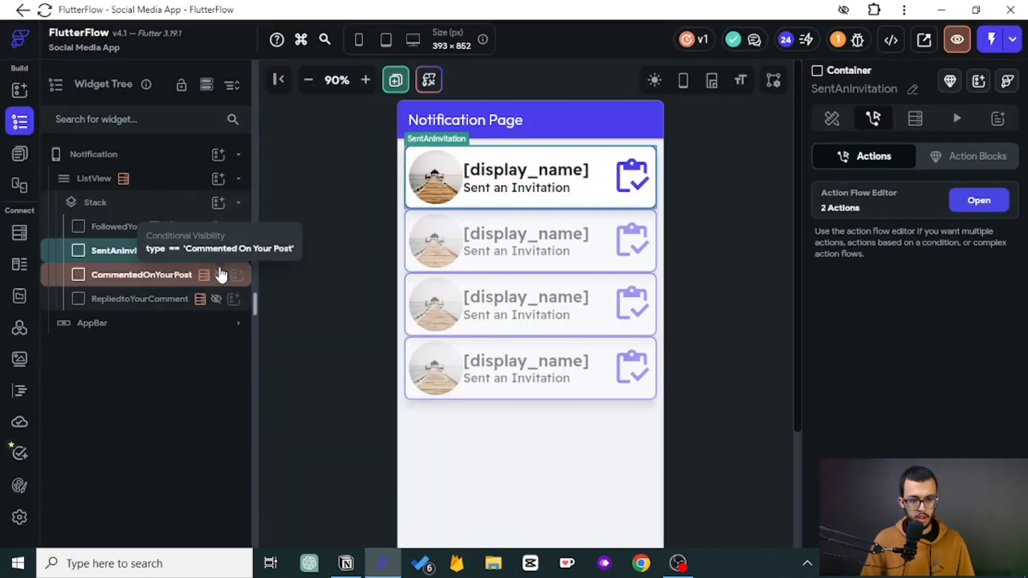
- Switch the builder preview to show the CommentedOnYourPost container instead of SentAnInvitation
{"action": "left_click", "coordinate": [220, 275]}
{"action": "left_click", "coordinate": [206, 253]}
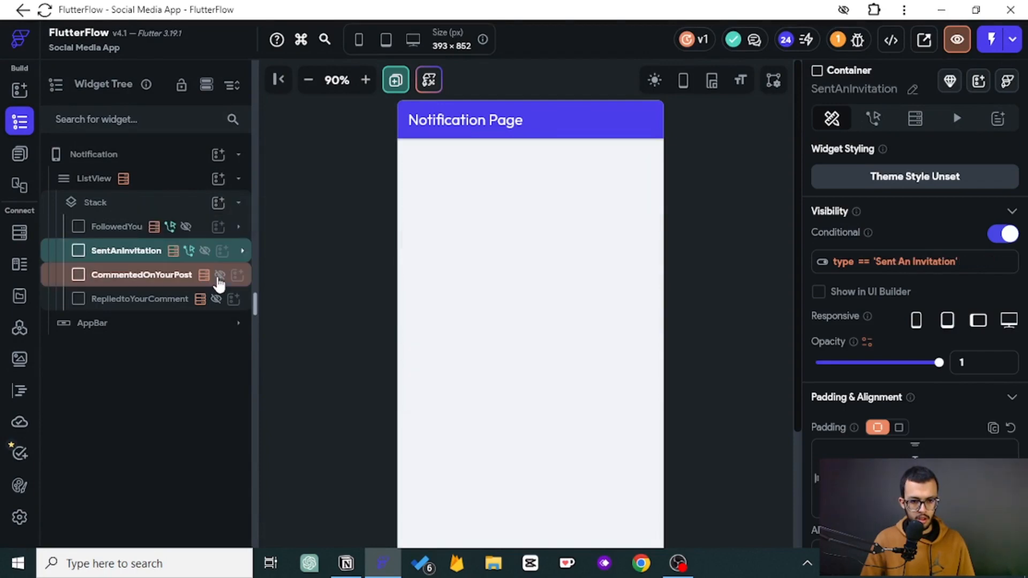
{"action": "left_click", "coordinate": [134, 281]}
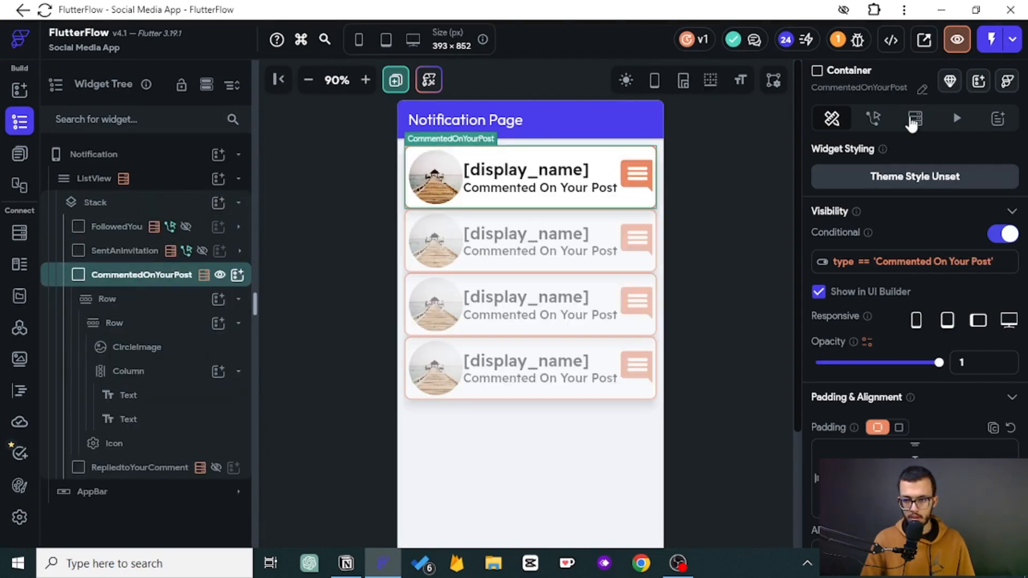
- Paste the copied Update Document action into the CommentedOnYourPost container's On Tap action flow
{"action": "left_click", "coordinate": [873, 118]}
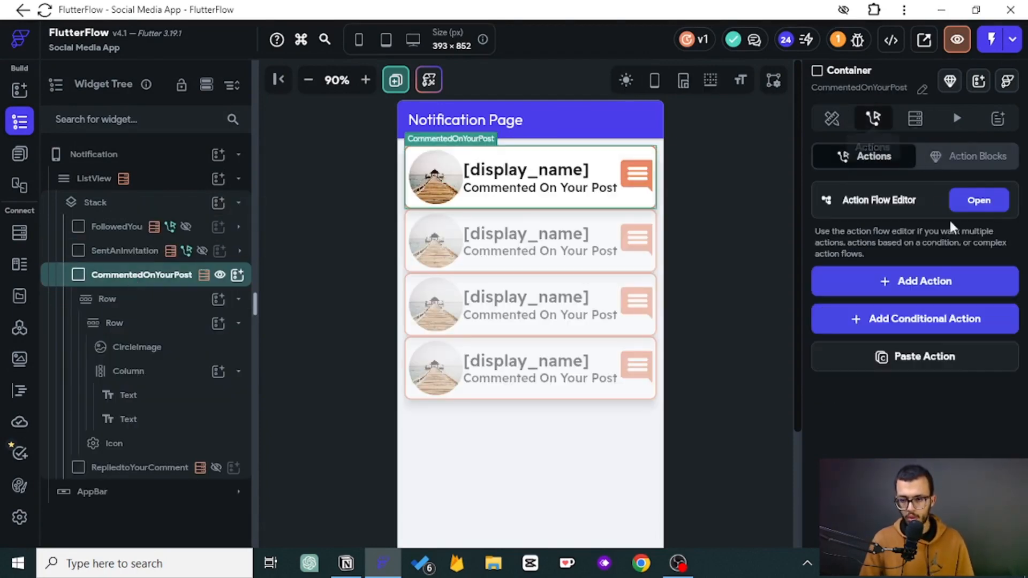
{"action": "left_click", "coordinate": [913, 358]}
{"action": "left_click", "coordinate": [979, 200]}
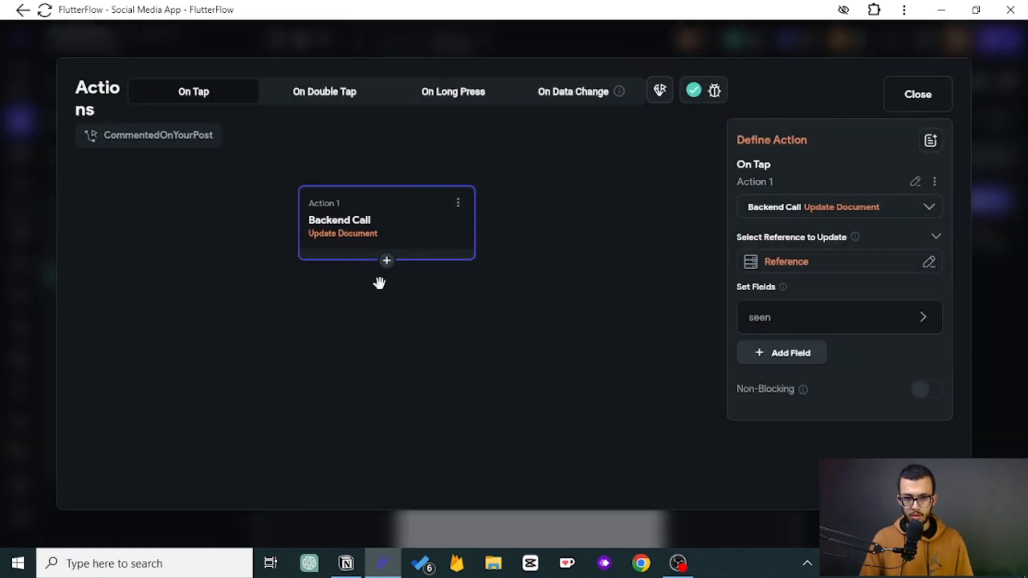
{"action": "left_click", "coordinate": [918, 96]}
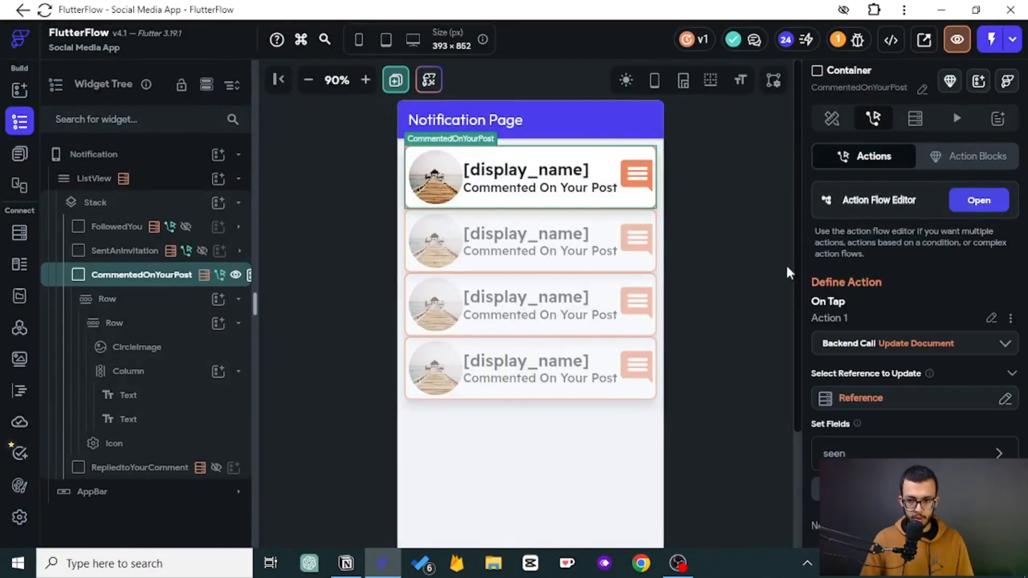
- Add a second action after the update that navigates to postPage
{"action": "left_click", "coordinate": [999, 199]}
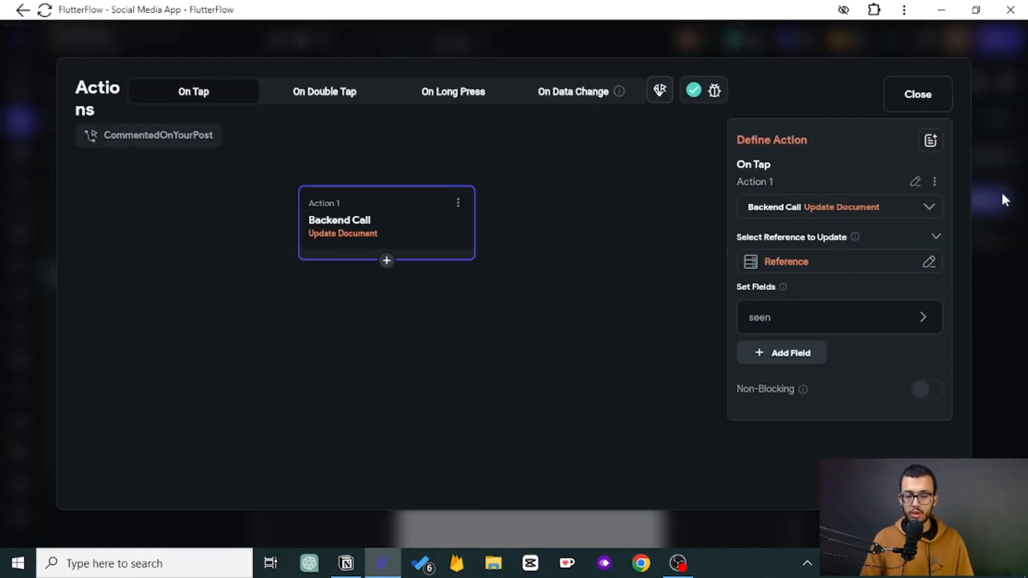
{"action": "left_click", "coordinate": [387, 261]}
{"action": "left_click", "coordinate": [388, 292]}
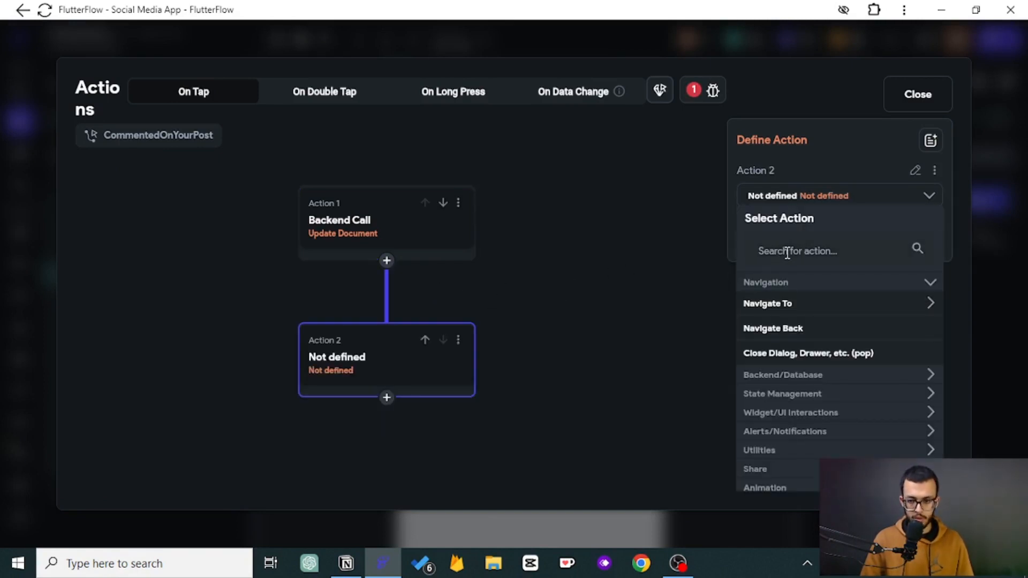
{"action": "left_click", "coordinate": [780, 303]}
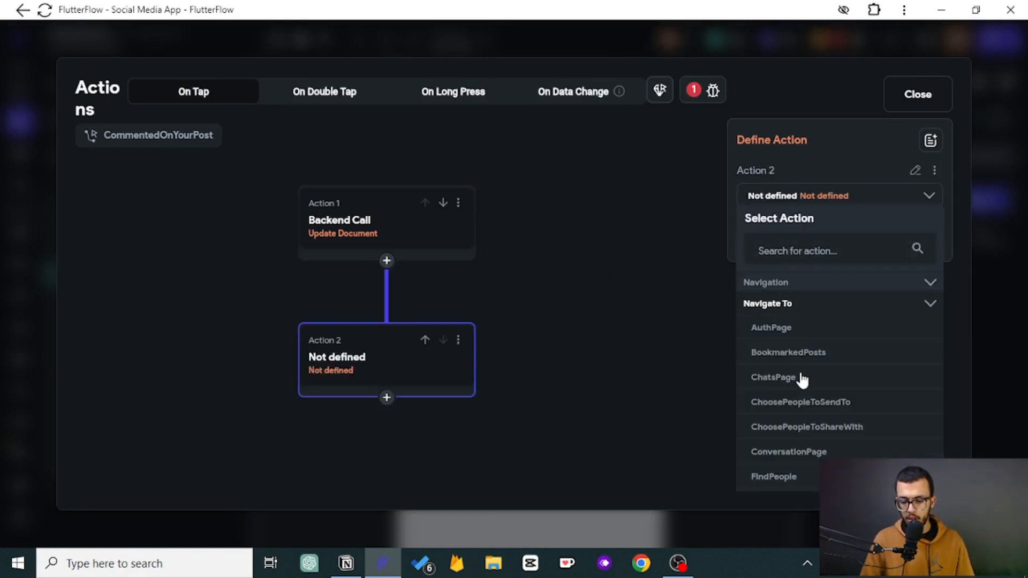
{"action": "scroll", "coordinate": [801, 379], "scroll_direction": "down", "scroll_amount": 2}
{"action": "scroll", "coordinate": [802, 379], "scroll_direction": "down", "scroll_amount": 2}
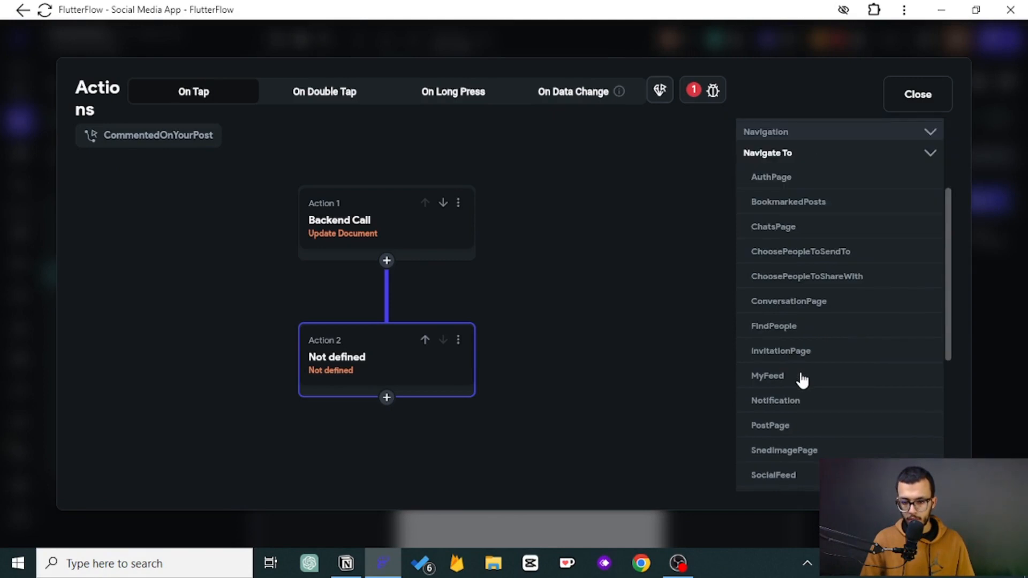
{"action": "left_click", "coordinate": [766, 429]}
- Set the postPage postID parameter to the notification document's post reference and close the action editor
{"action": "left_click", "coordinate": [763, 406]}
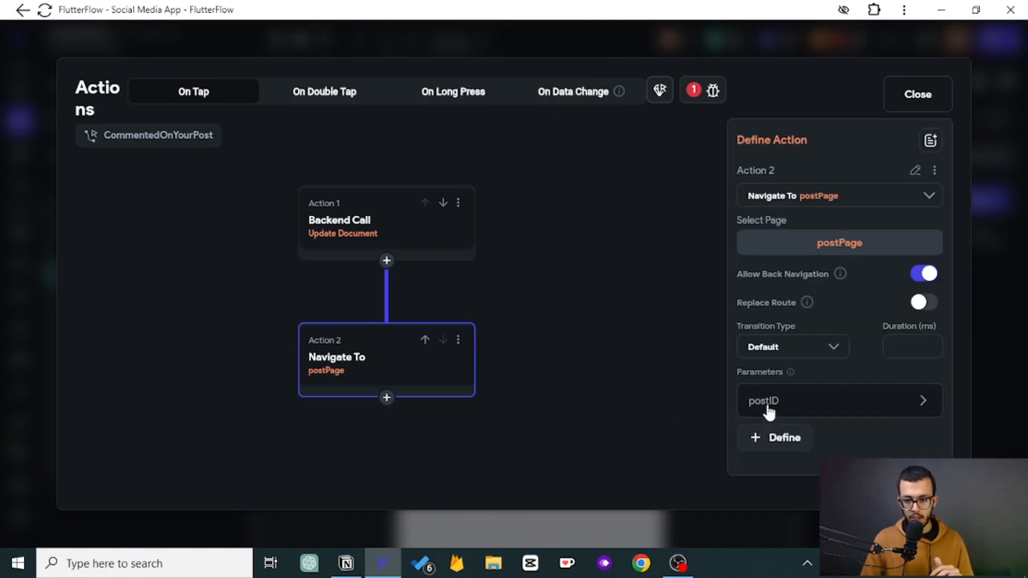
{"action": "left_click", "coordinate": [759, 407]}
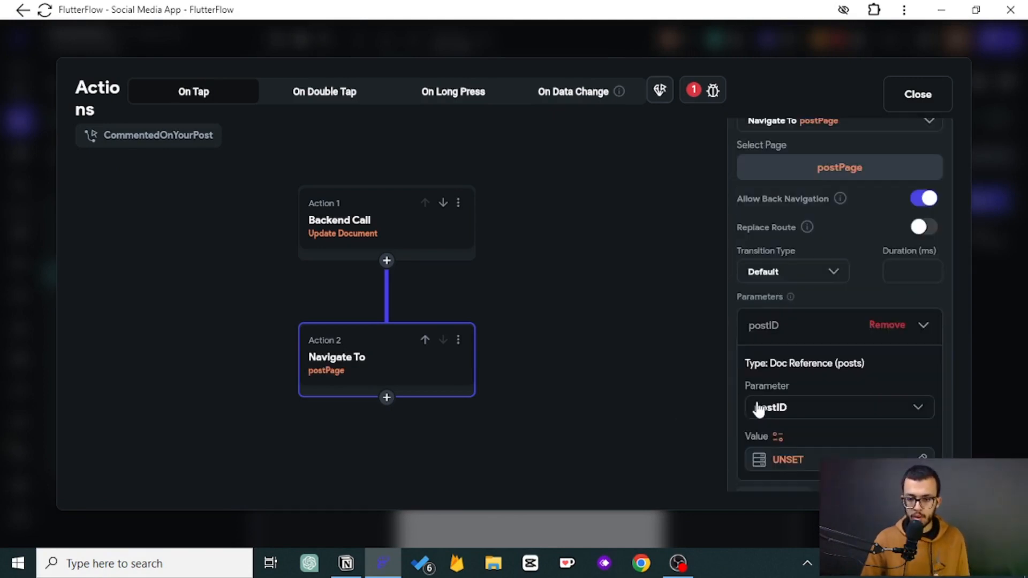
{"action": "left_click", "coordinate": [780, 459]}
{"action": "left_click", "coordinate": [571, 361]}
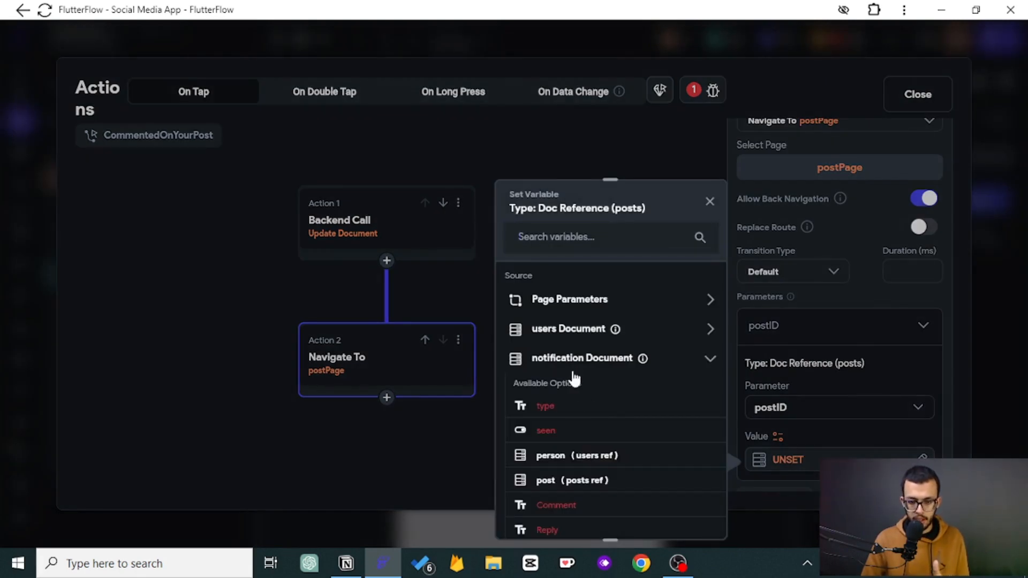
{"action": "left_click", "coordinate": [590, 483]}
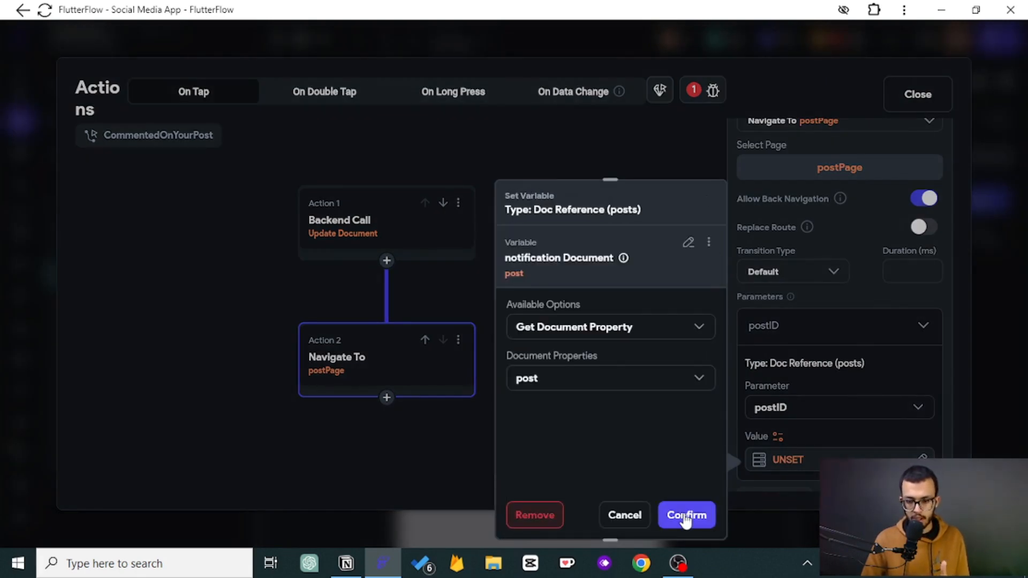
{"action": "left_click", "coordinate": [686, 515]}
{"action": "left_click", "coordinate": [771, 334]}
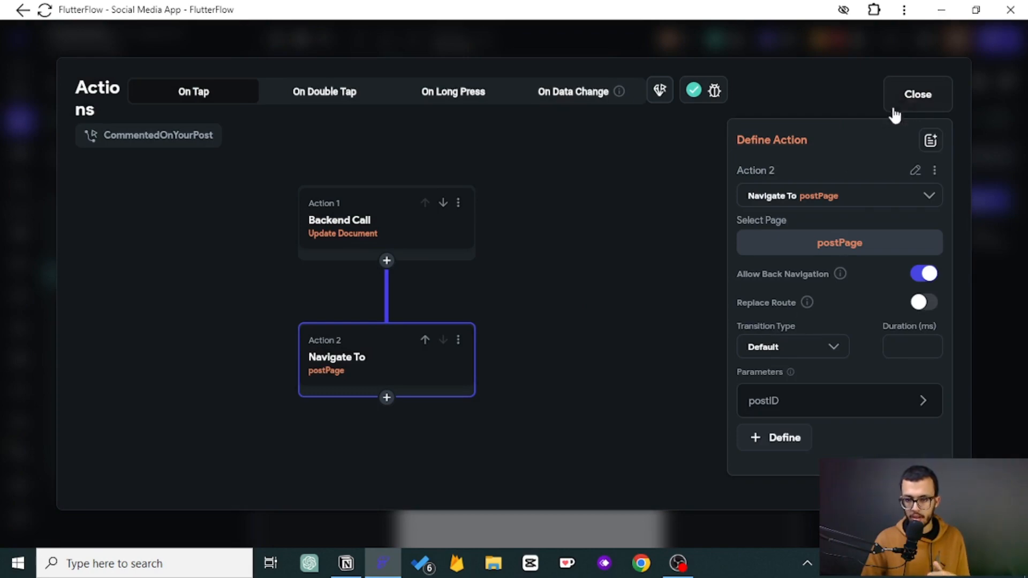
{"action": "left_click", "coordinate": [915, 95]}
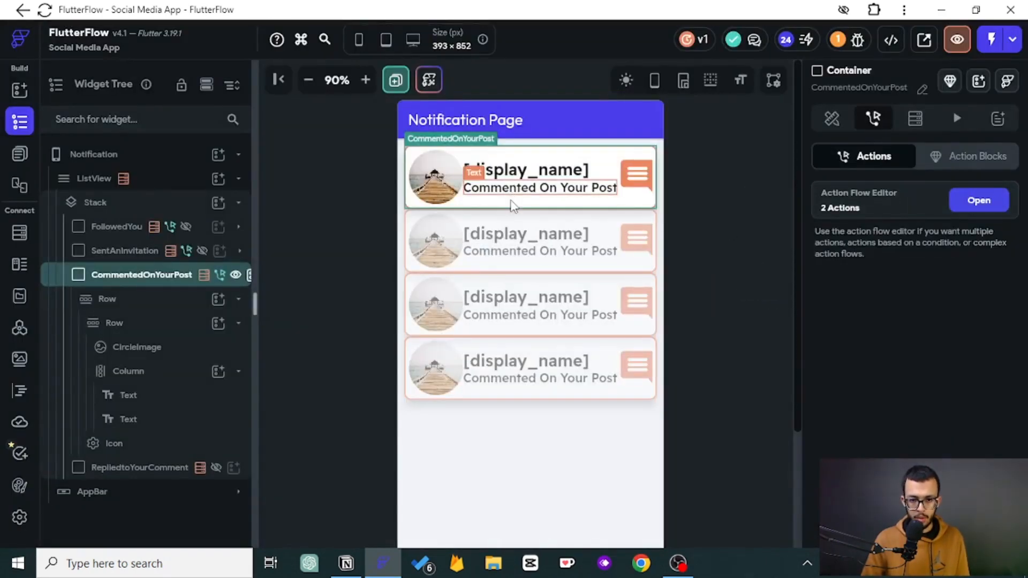
- Duplicate the 'Commented On Your Post' text and set the copy's font size to 12 and weight to 400 - Normal
{"action": "left_click", "coordinate": [516, 191]}
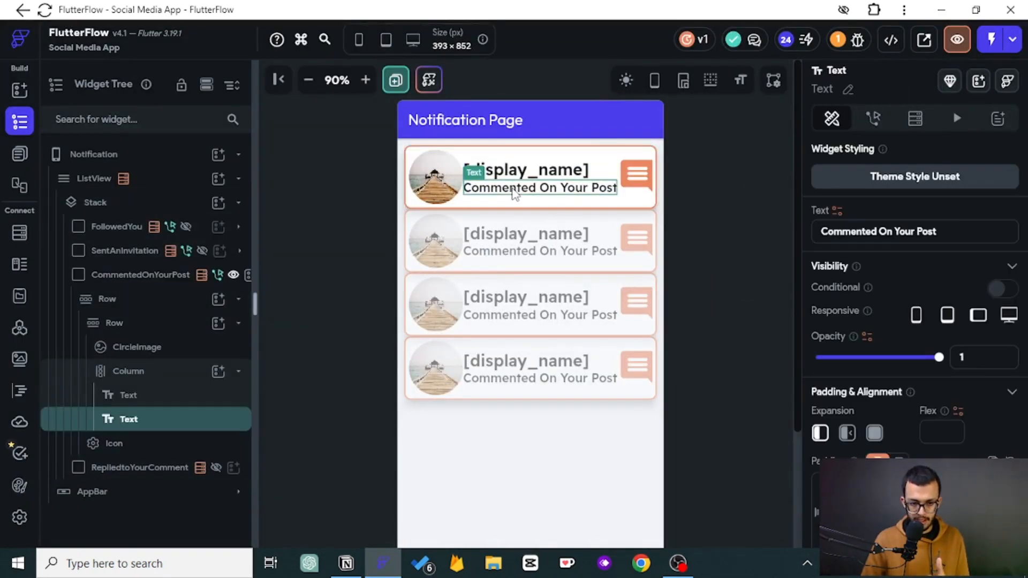
{"action": "right_click", "coordinate": [143, 420]}
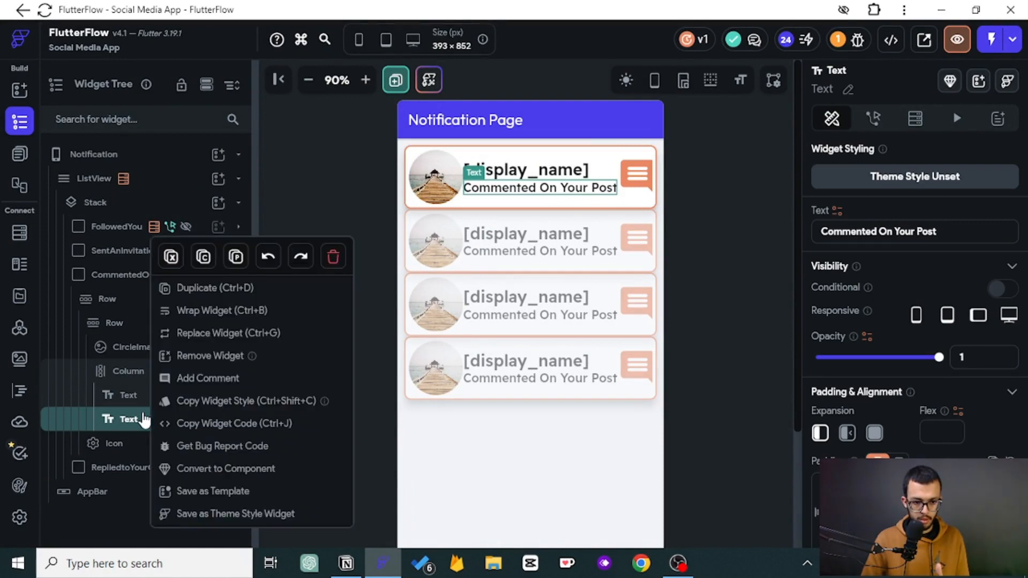
{"action": "left_click", "coordinate": [196, 289]}
{"action": "scroll", "coordinate": [947, 340], "scroll_direction": "down", "scroll_amount": 5}
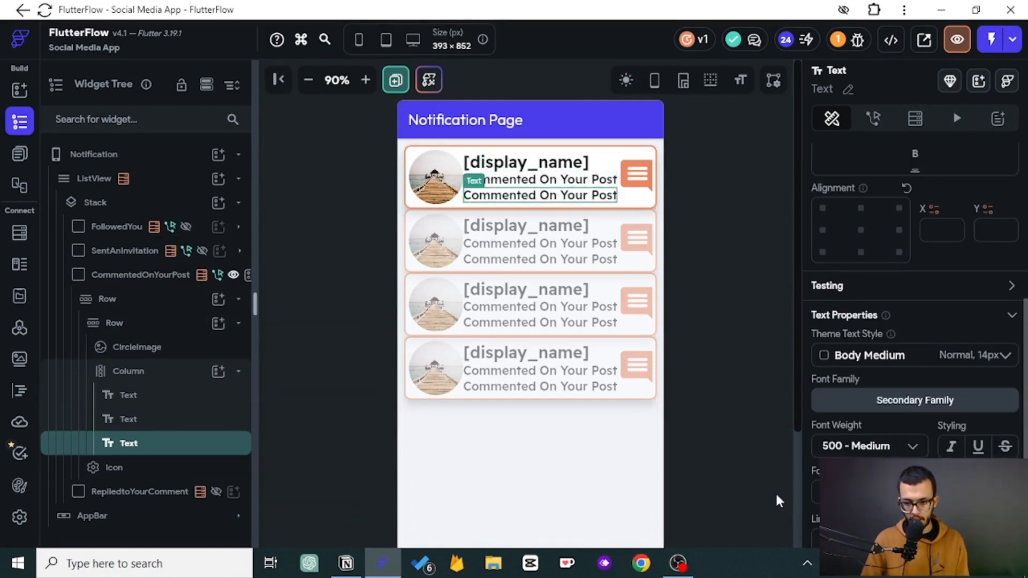
{"action": "type", "text": "12"}
{"action": "left_click", "coordinate": [891, 448]}
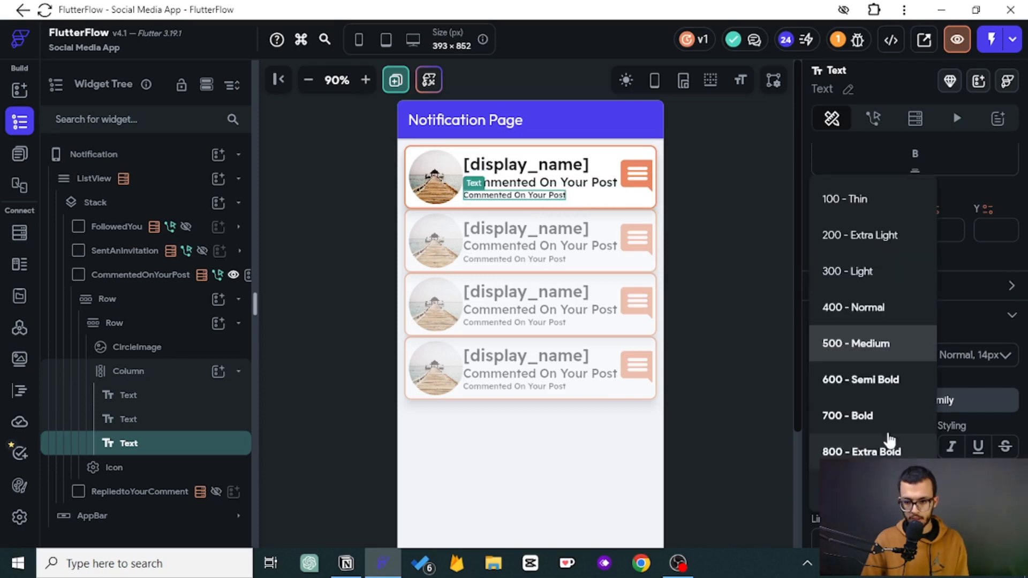
{"action": "left_click", "coordinate": [866, 312]}
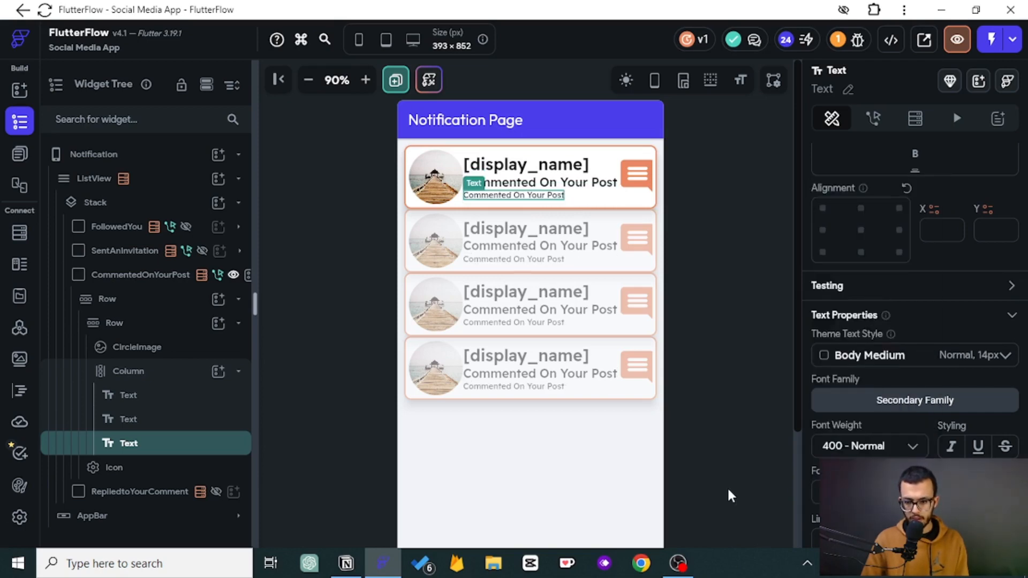
{"action": "key", "text": "ctrl+z"}
{"action": "key", "text": "ctrl+z"}
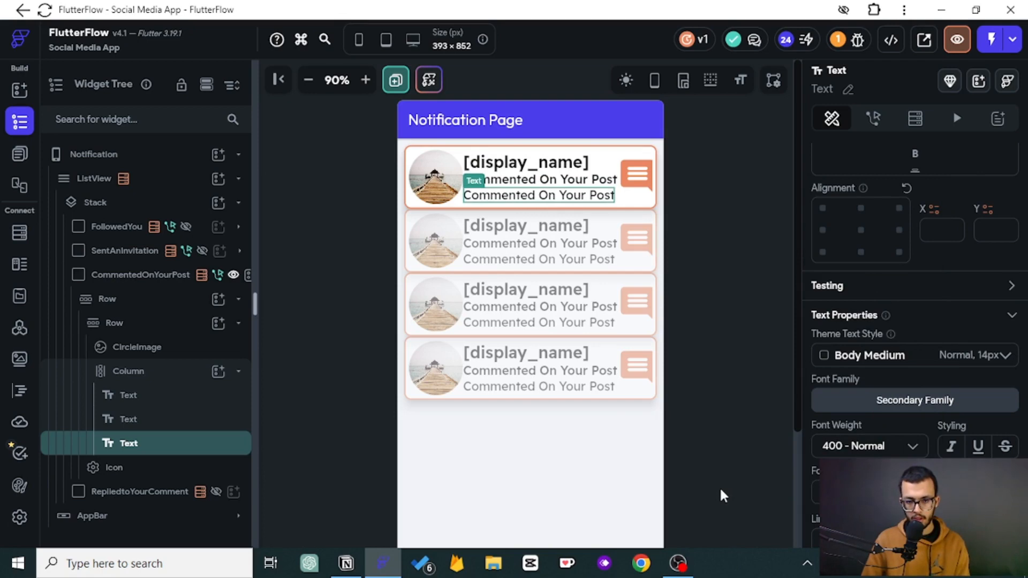
{"action": "key", "text": "ctrl+shift+z"}
{"action": "key", "text": "ctrl+shift+z"}
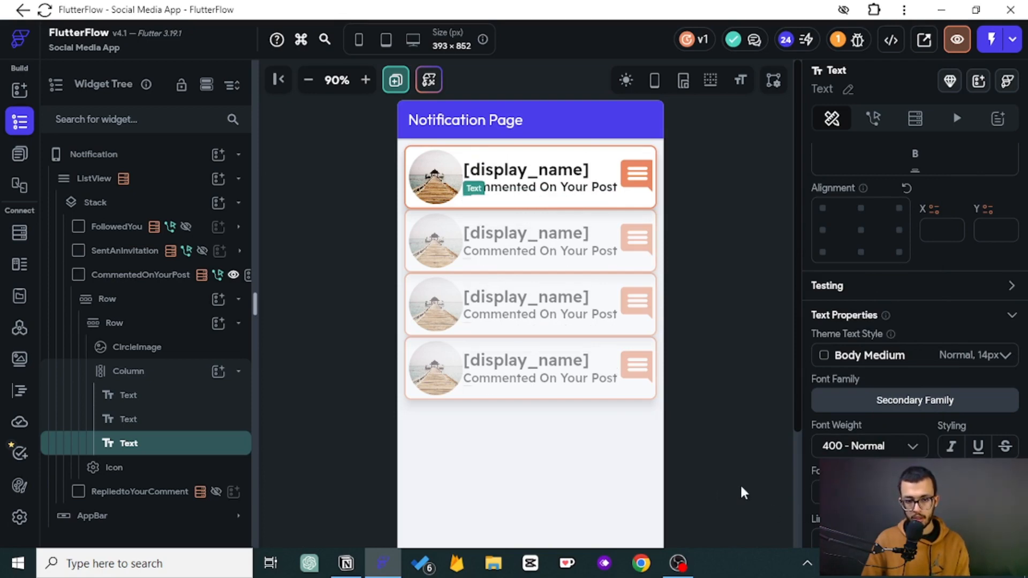
{"action": "key", "text": "ctrl+z"}
{"action": "key", "text": "ctrl+z"}
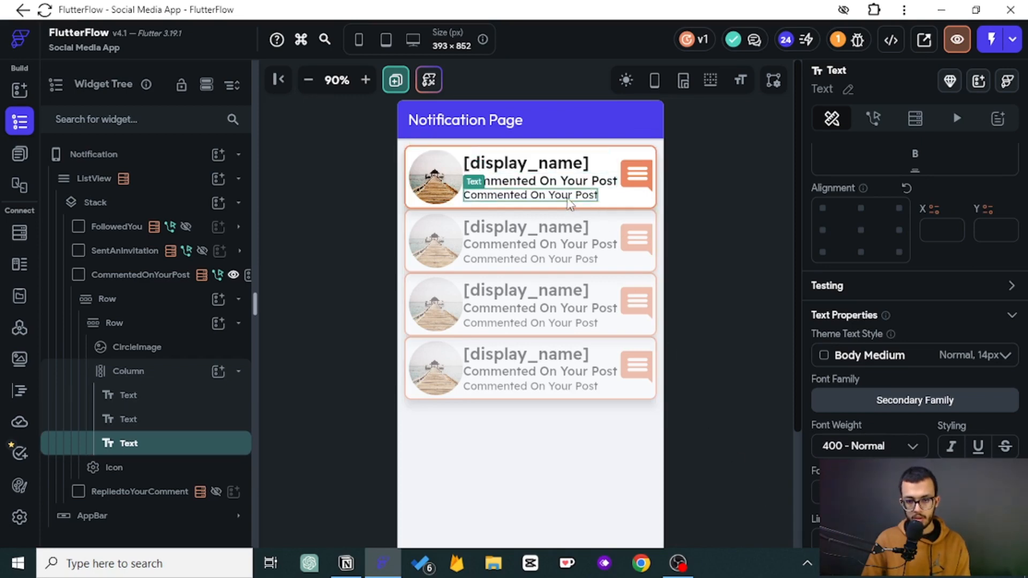
- Bind the duplicated text to a Combine Text of the notification's Comment field wrapped in quotation marks
{"action": "scroll", "coordinate": [853, 215], "scroll_direction": "up", "scroll_amount": 5}
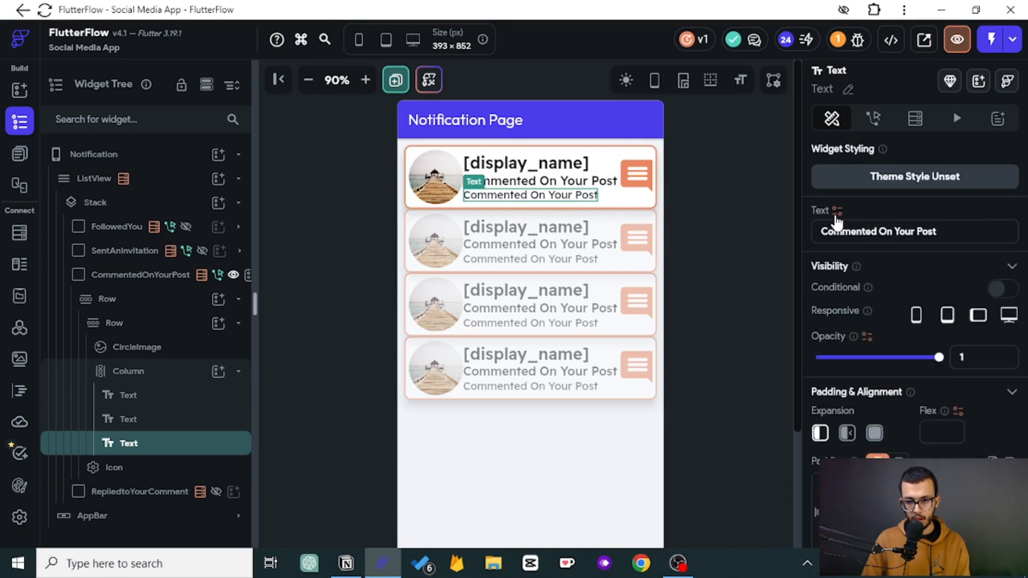
{"action": "left_click", "coordinate": [836, 213]}
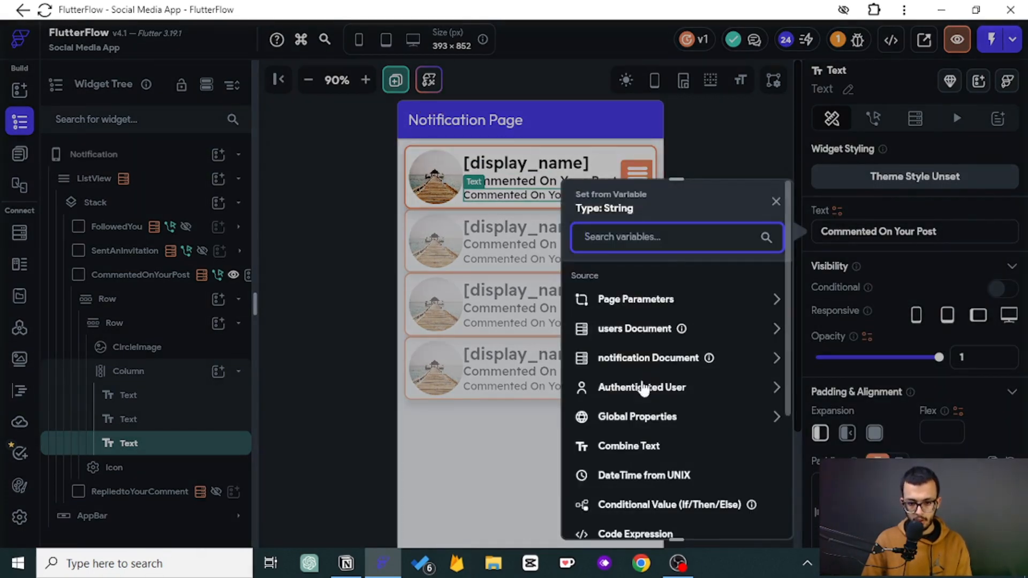
{"action": "left_click", "coordinate": [635, 448]}
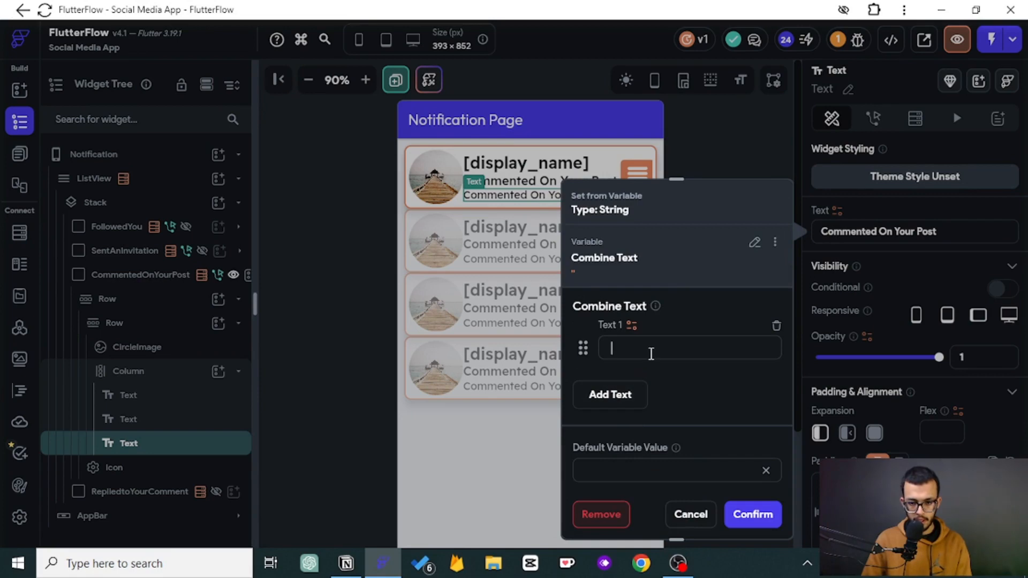
{"action": "left_click", "coordinate": [608, 395]}
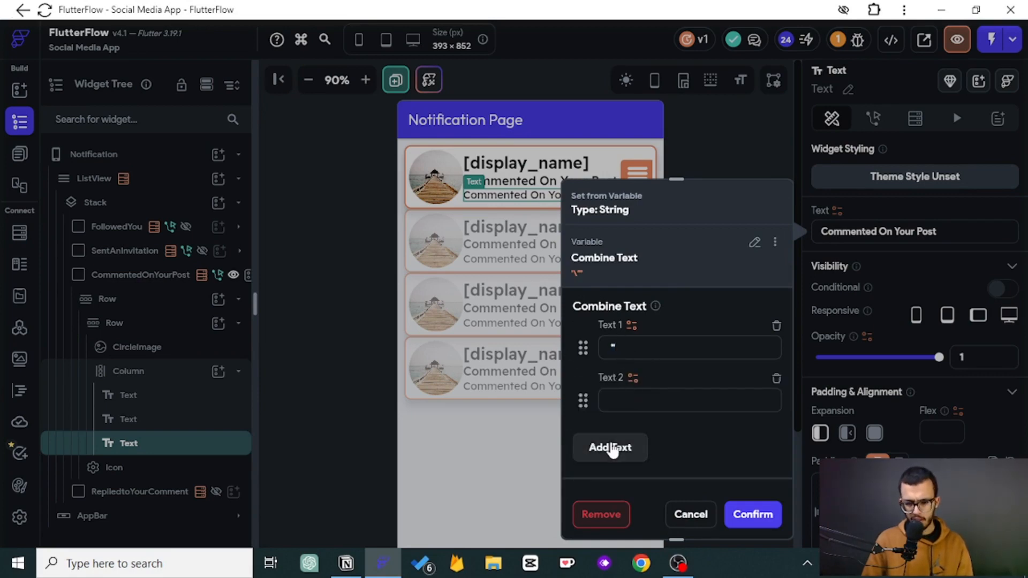
{"action": "left_click", "coordinate": [613, 447]}
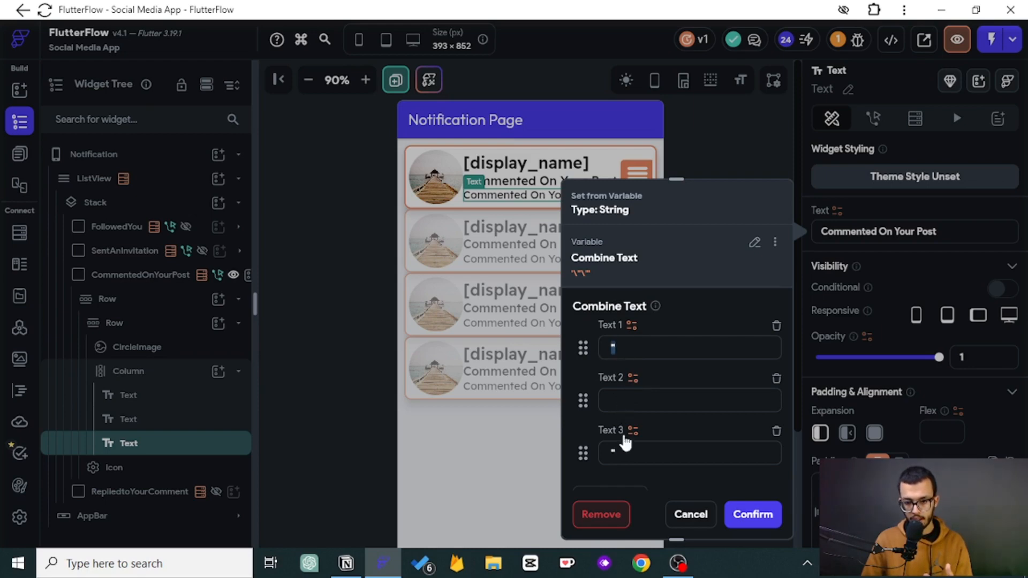
{"action": "left_click", "coordinate": [631, 381]}
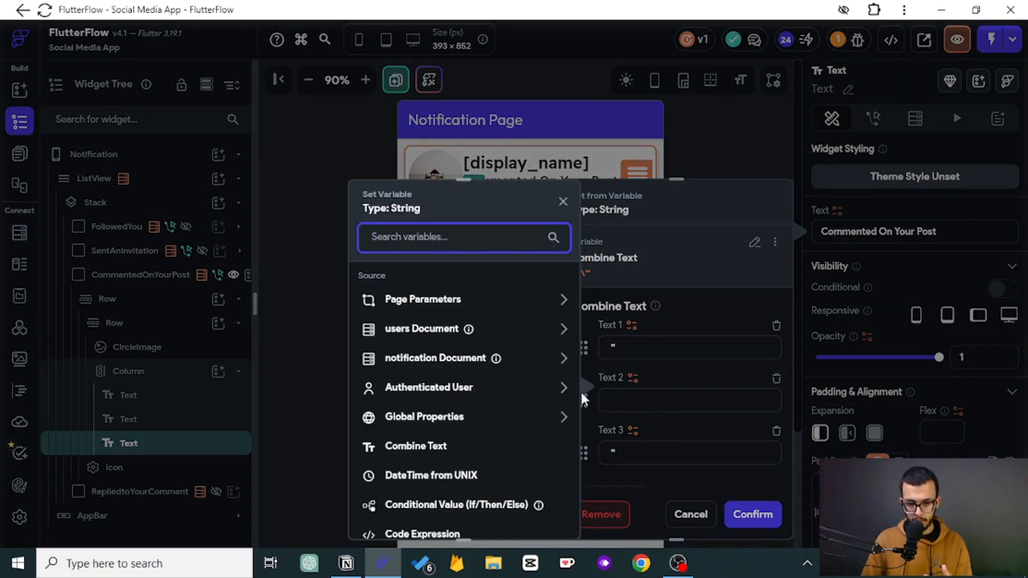
{"action": "left_click", "coordinate": [562, 359]}
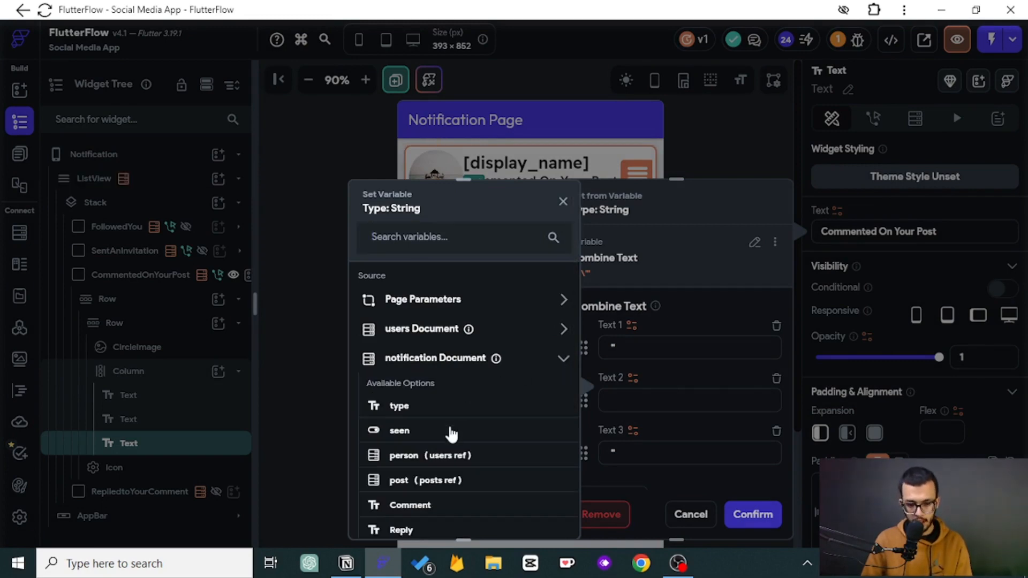
{"action": "left_click", "coordinate": [410, 505]}
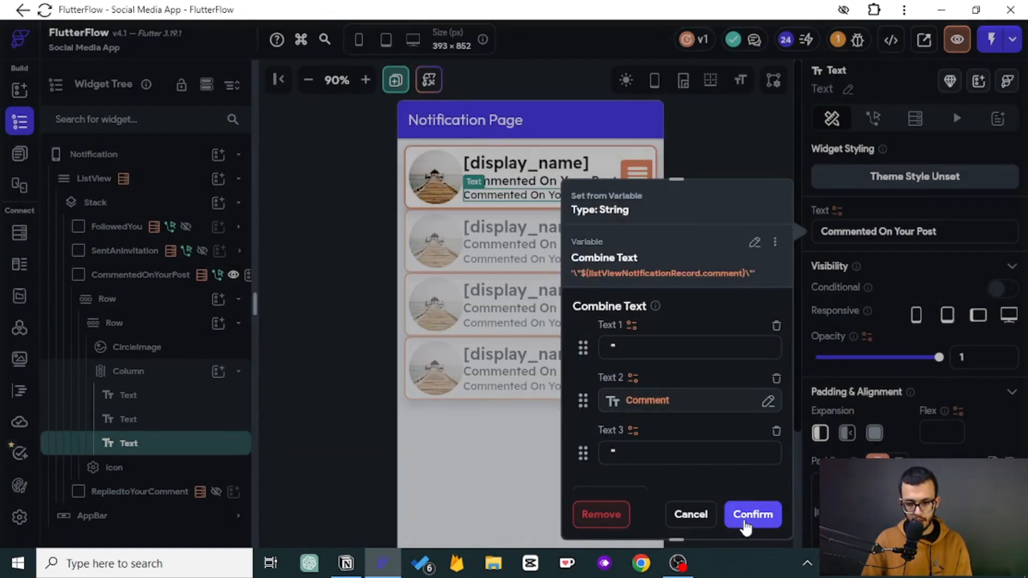
{"action": "left_click", "coordinate": [752, 516]}
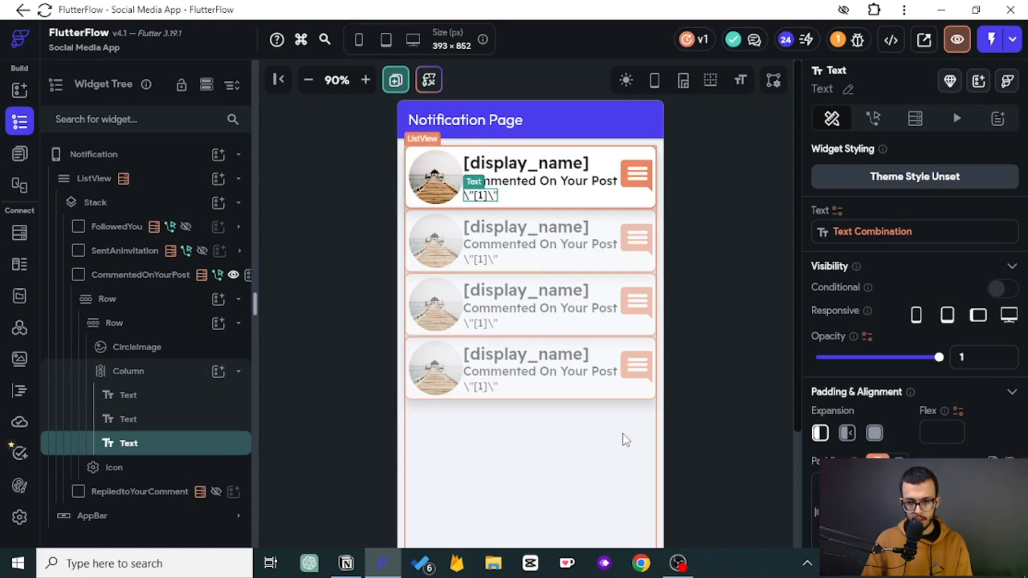
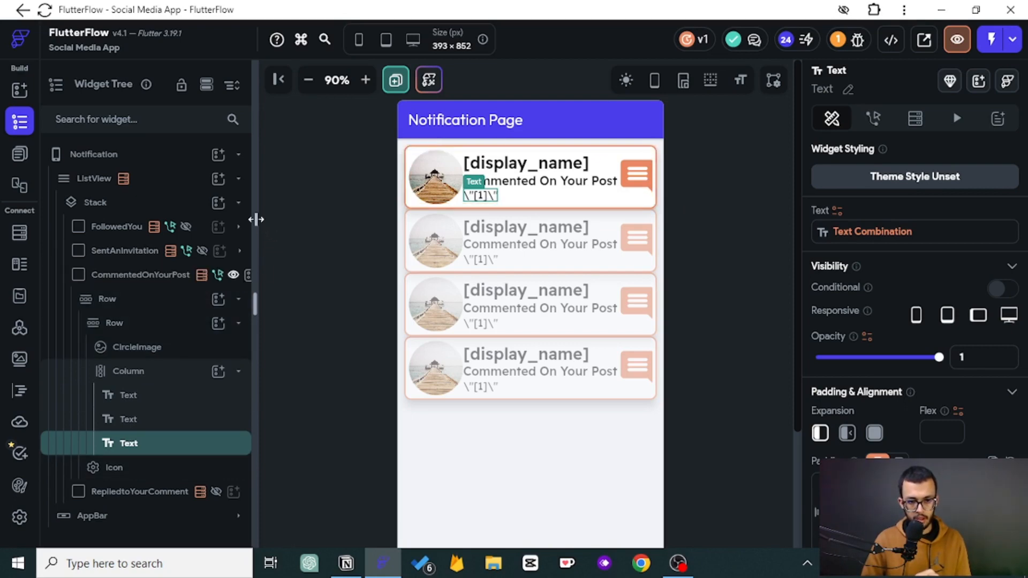
- Hide the CommentedOnYourPost container in the builder and show the RepliedtoYourComment container instead
{"action": "left_click_drag", "start_coordinate": [256, 219], "coordinate": [280, 224]}
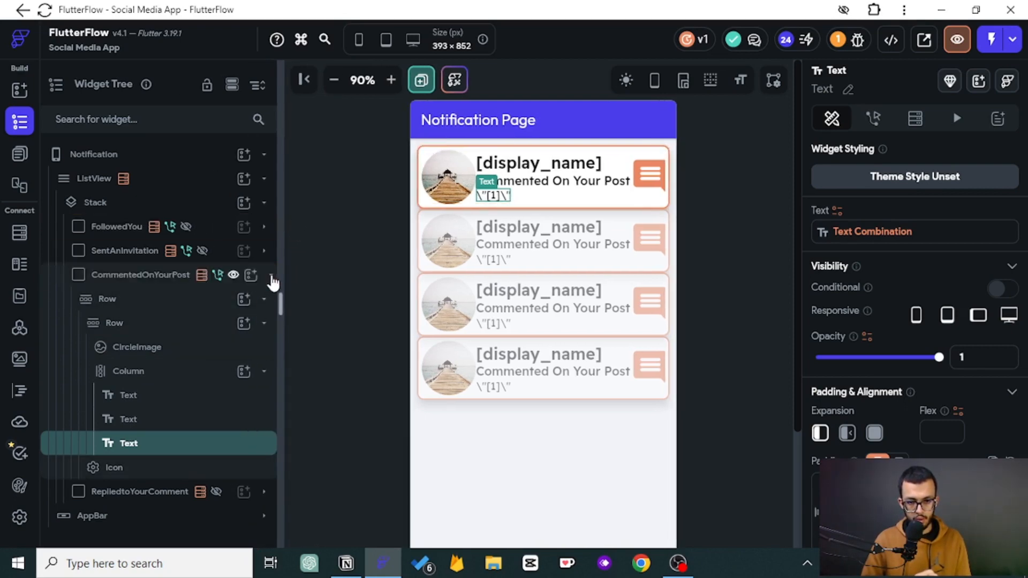
{"action": "left_click", "coordinate": [271, 278]}
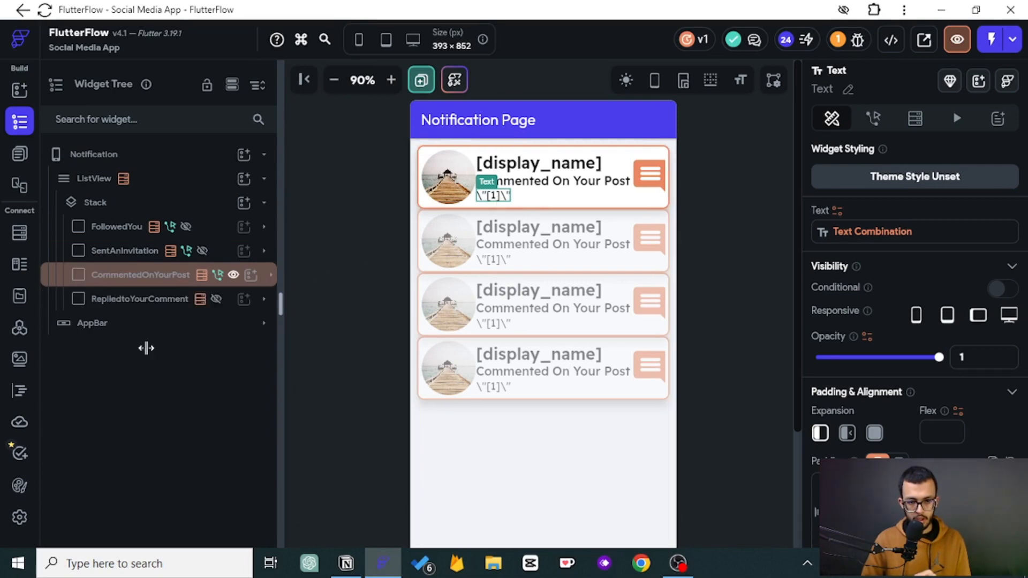
{"action": "left_click", "coordinate": [214, 274]}
{"action": "left_click", "coordinate": [234, 275]}
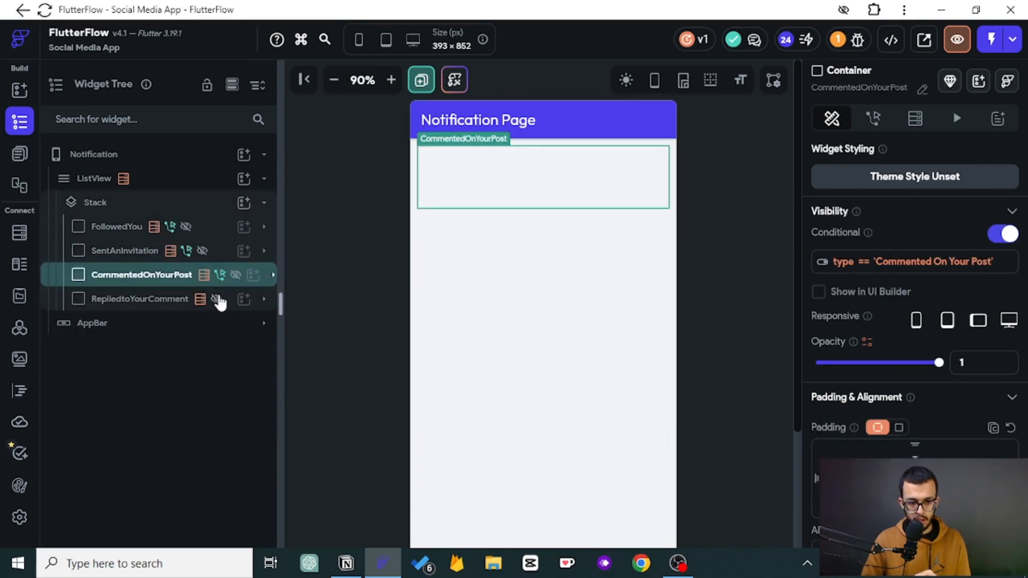
{"action": "left_click", "coordinate": [217, 299]}
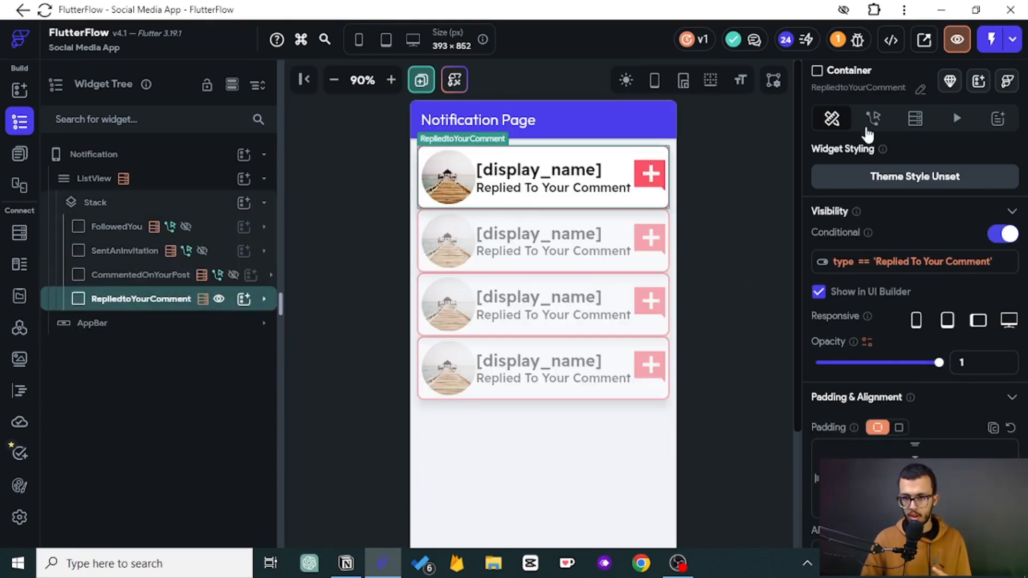
- Add an On Tap Update Document action to the RepliedtoYourComment container in the action flow editor
{"action": "left_click", "coordinate": [874, 118]}
{"action": "left_click", "coordinate": [904, 370]}
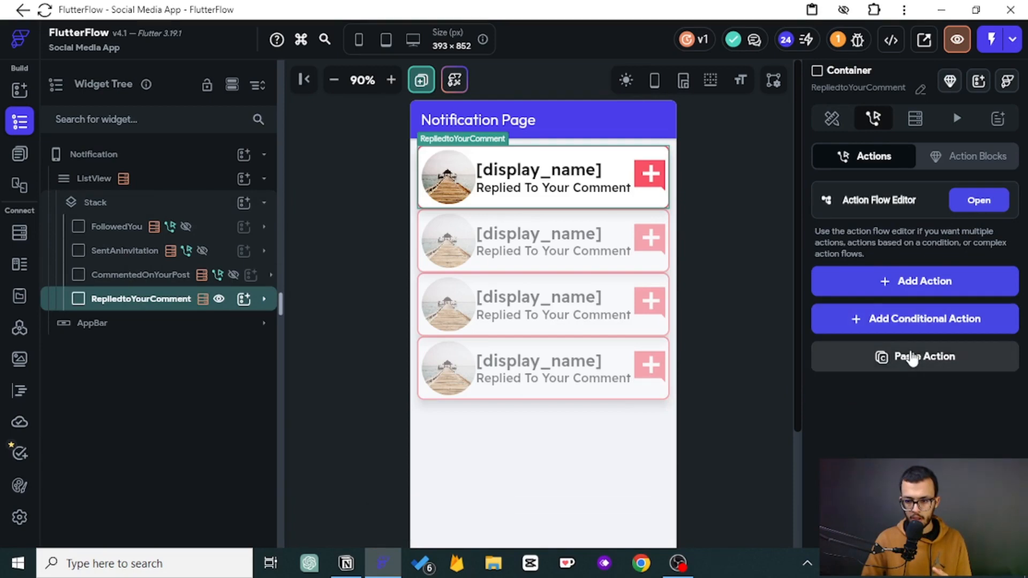
{"action": "left_click", "coordinate": [911, 361]}
{"action": "left_click", "coordinate": [978, 202]}
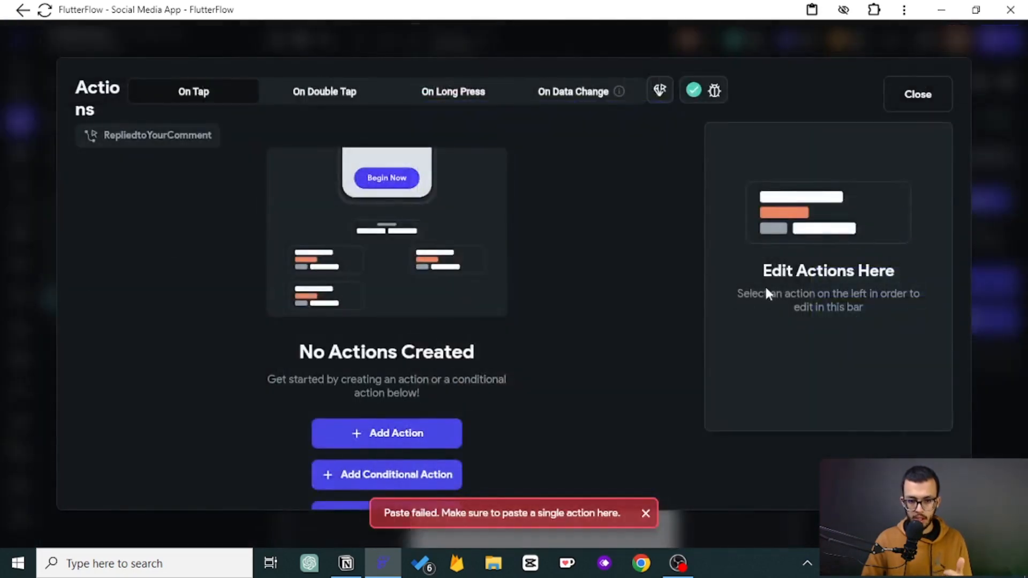
{"action": "left_click", "coordinate": [420, 446]}
{"action": "left_click", "coordinate": [820, 254]}
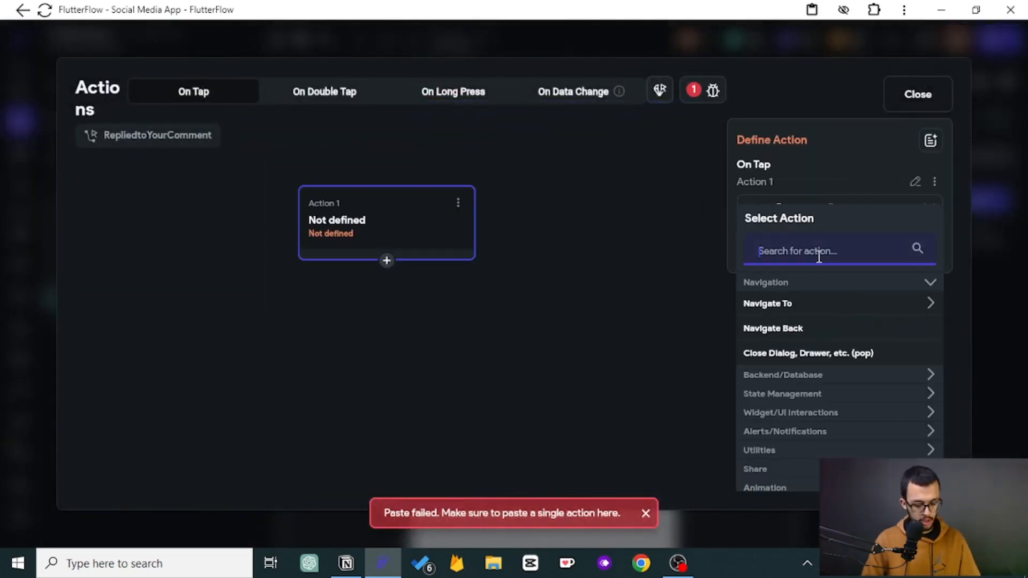
{"action": "type", "text": "update"}
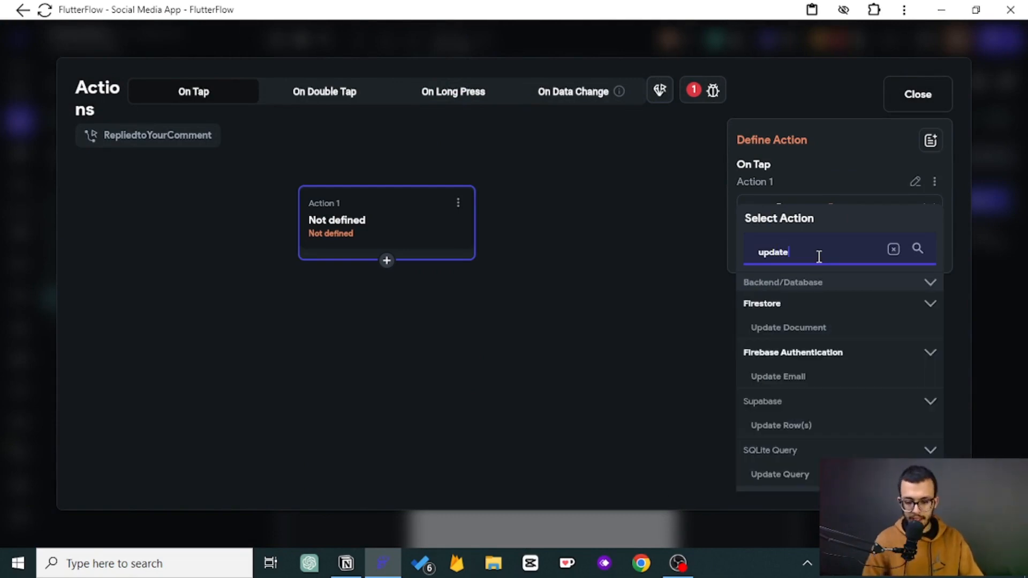
{"action": "left_click", "coordinate": [769, 329]}
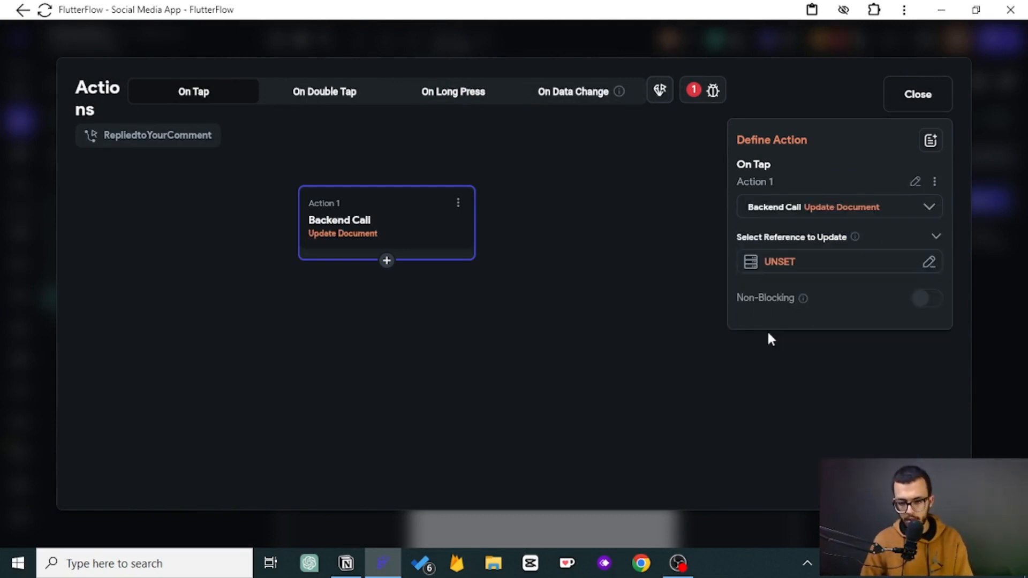
- Set the reference to update to the notification document's Reference
{"action": "left_click", "coordinate": [791, 268]}
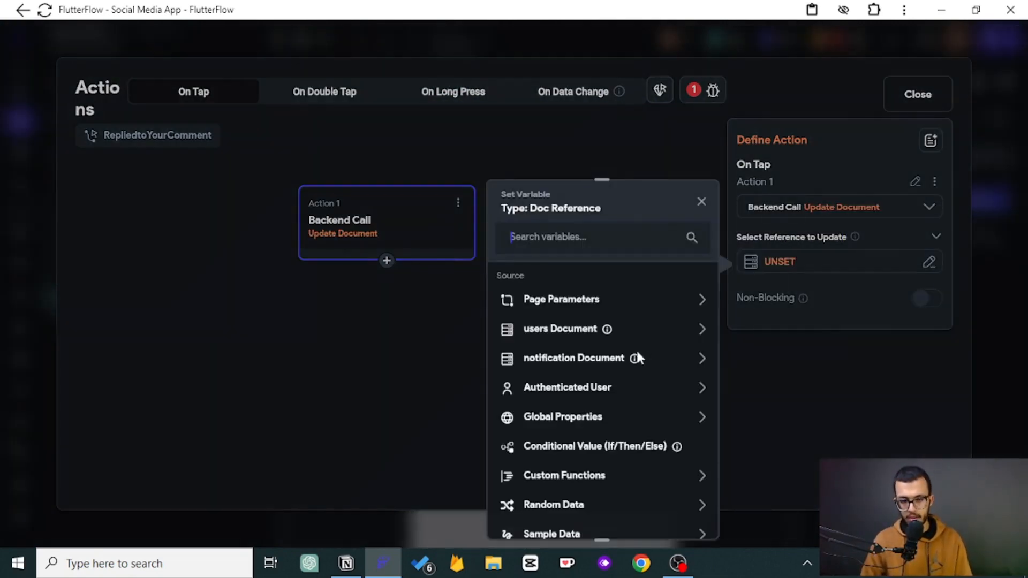
{"action": "left_click", "coordinate": [567, 368]}
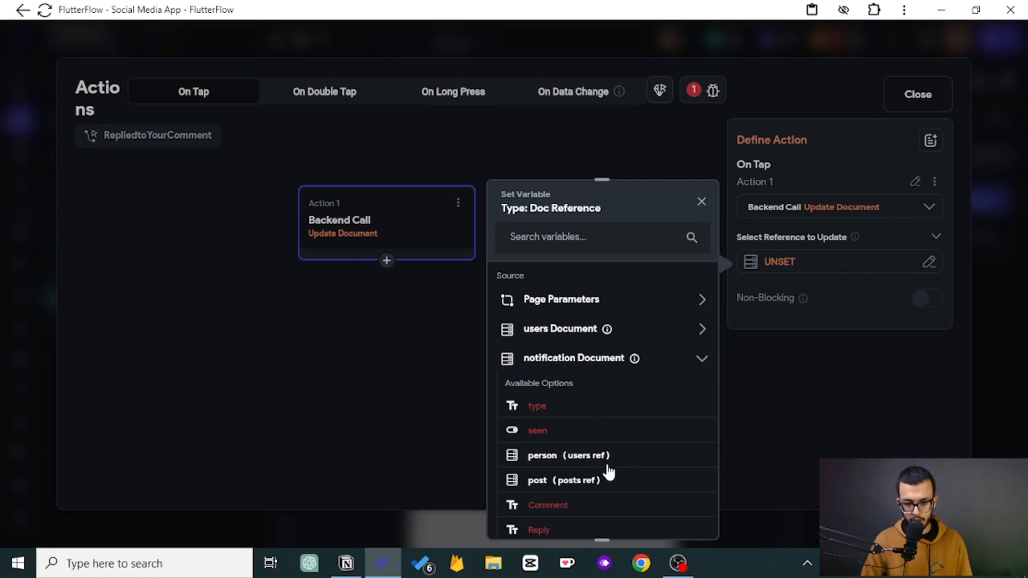
{"action": "scroll", "coordinate": [585, 470], "scroll_direction": "down", "scroll_amount": 2}
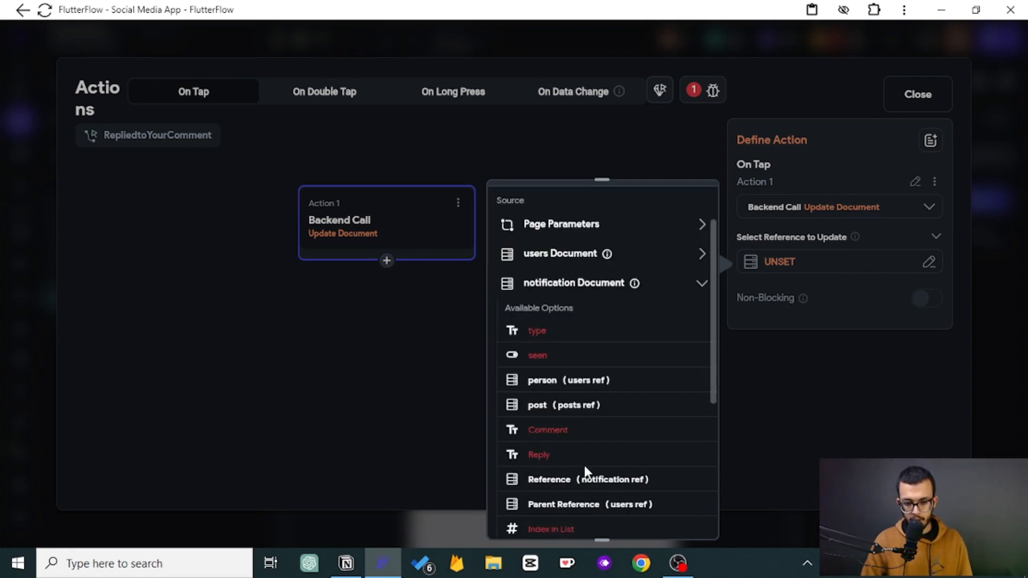
{"action": "left_click", "coordinate": [615, 482]}
{"action": "left_click", "coordinate": [677, 514]}
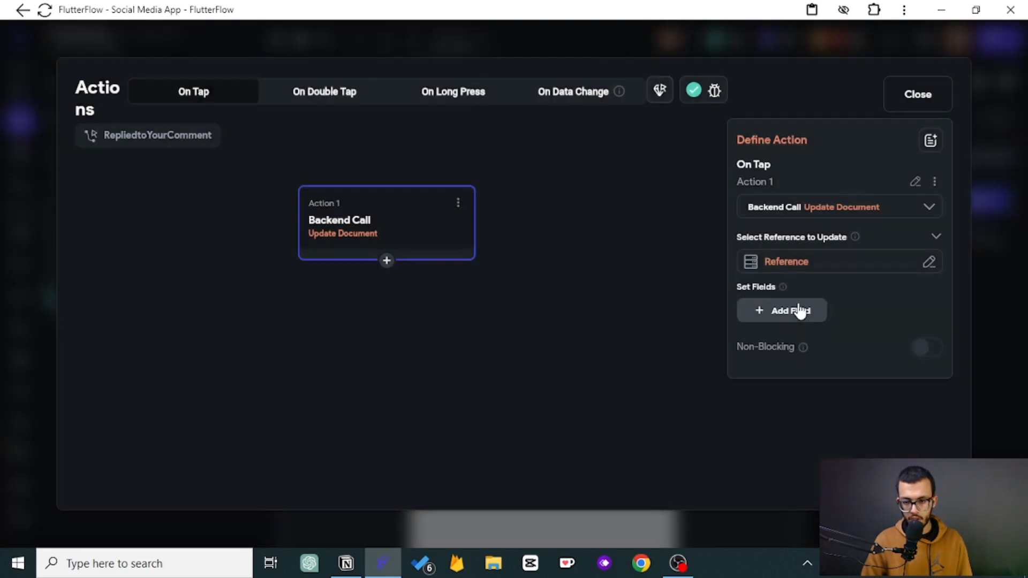
- Add a seen field to the update and set its value to True
{"action": "left_click", "coordinate": [798, 310]}
{"action": "left_click", "coordinate": [788, 327]}
{"action": "left_click", "coordinate": [767, 406]}
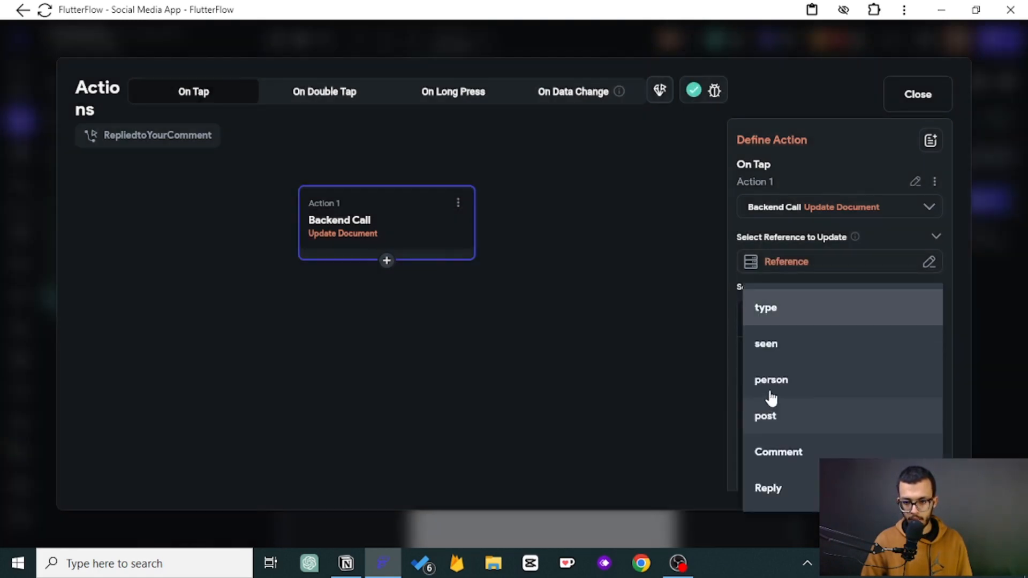
{"action": "left_click", "coordinate": [776, 358]}
{"action": "scroll", "coordinate": [773, 380], "scroll_direction": "down", "scroll_amount": 2}
{"action": "left_click", "coordinate": [776, 384]}
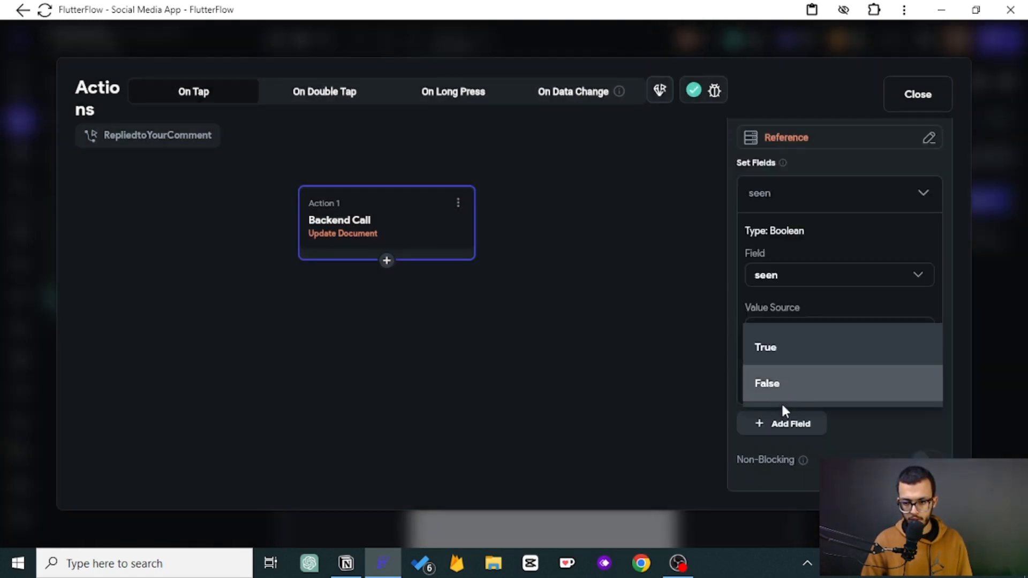
{"action": "left_click", "coordinate": [786, 344]}
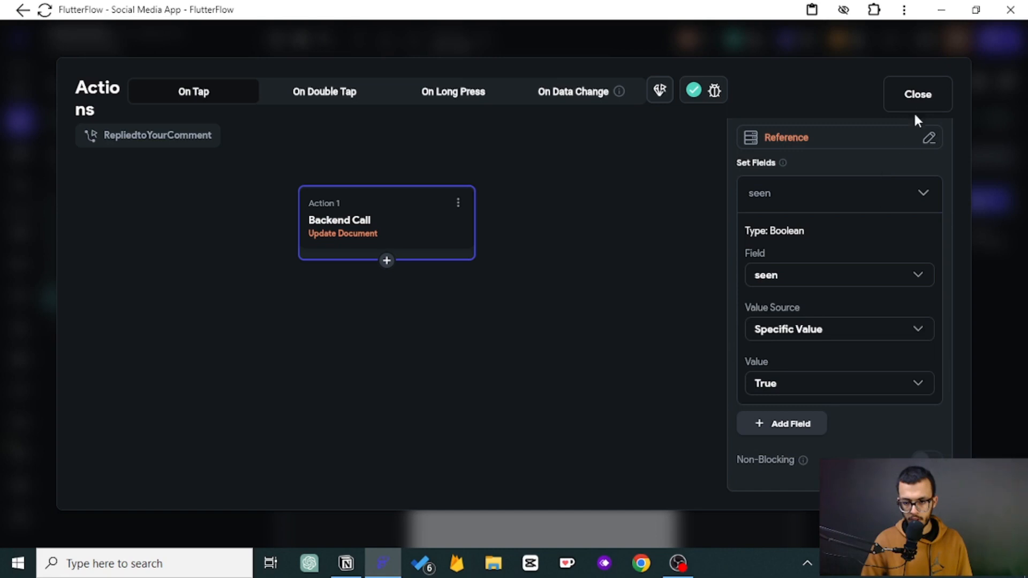
{"action": "left_click", "coordinate": [775, 203]}
- Add a second action after the update, browse the Navigate To page list, and close the action editor
{"action": "left_click", "coordinate": [387, 260]}
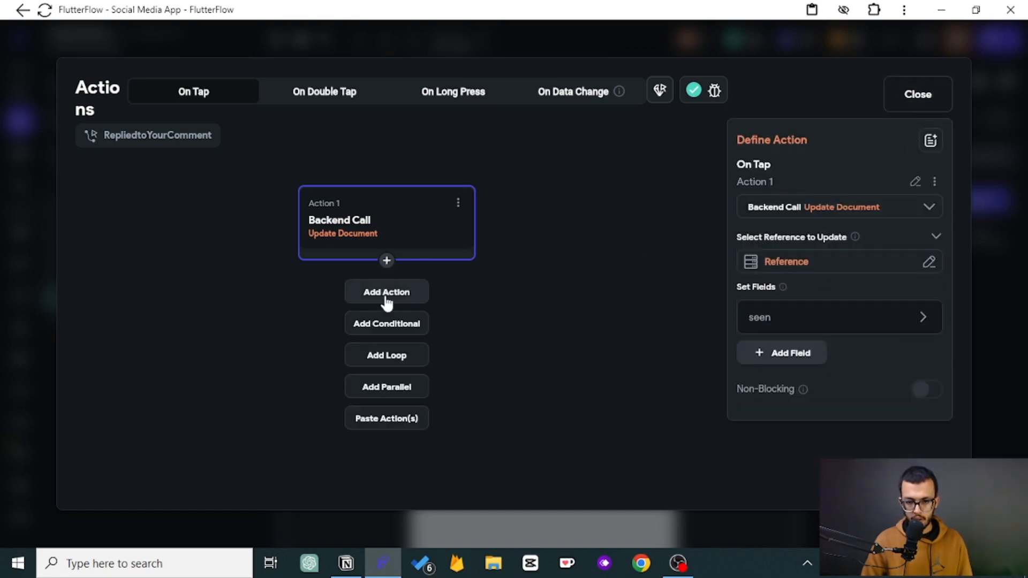
{"action": "left_click", "coordinate": [386, 293]}
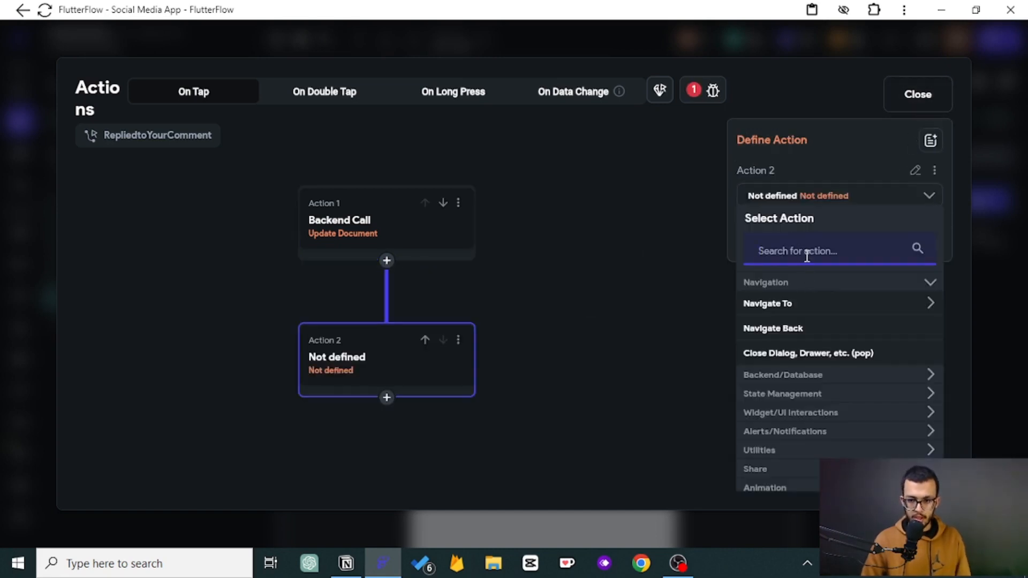
{"action": "left_click", "coordinate": [792, 313]}
{"action": "scroll", "coordinate": [793, 317], "scroll_direction": "down", "scroll_amount": 2}
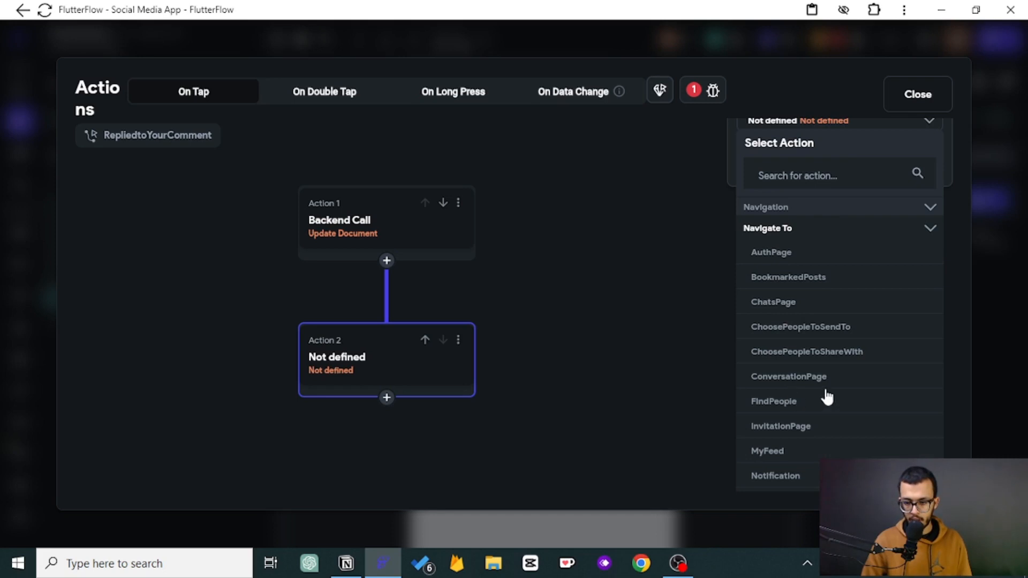
{"action": "scroll", "coordinate": [808, 409], "scroll_direction": "down", "scroll_amount": 2}
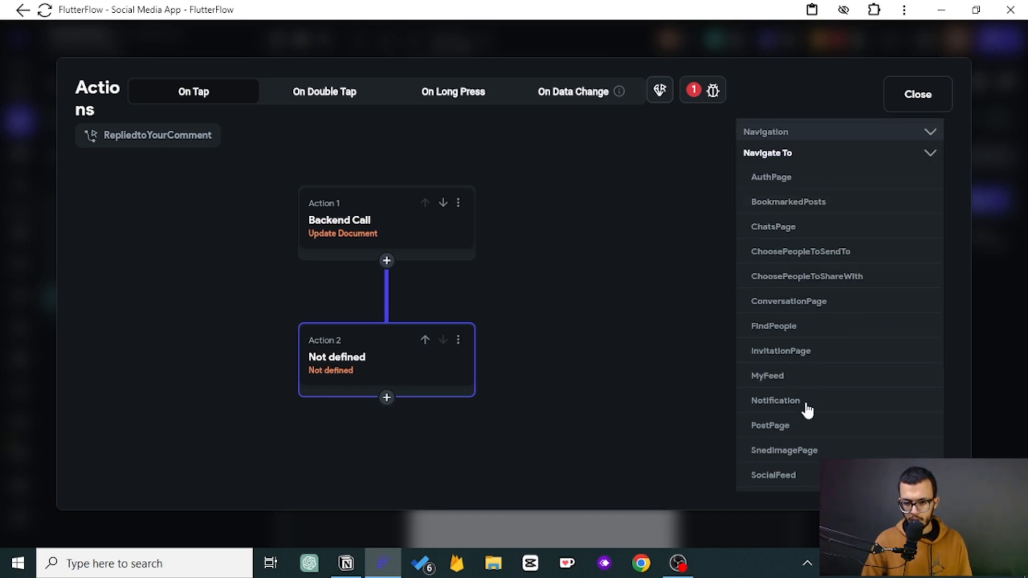
{"action": "left_click", "coordinate": [918, 95]}
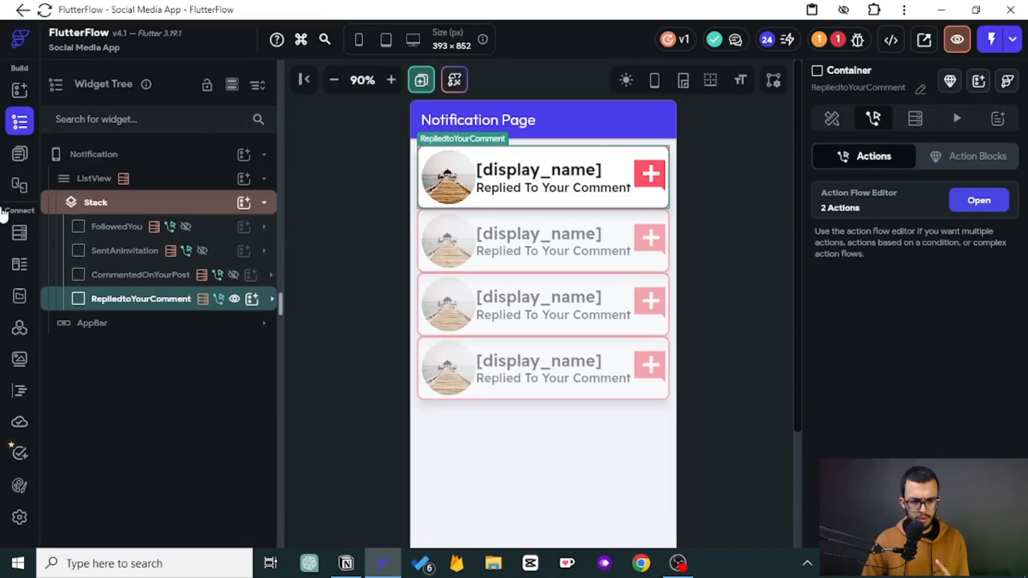
- Open postPage and examine the See Replies text's On Tap bottom sheet action and the Replies component
{"action": "left_click", "coordinate": [19, 153]}
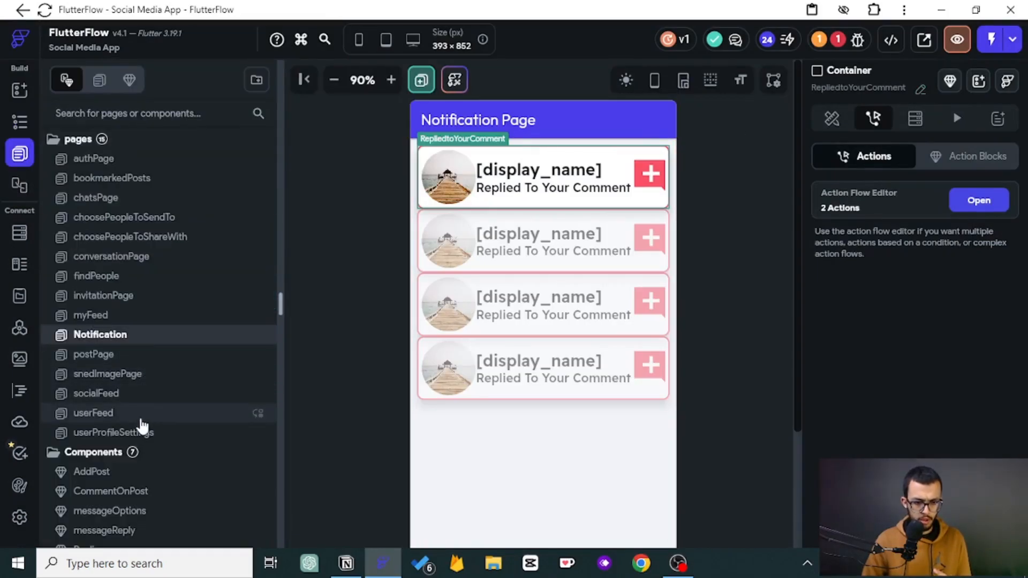
{"action": "left_click", "coordinate": [127, 372]}
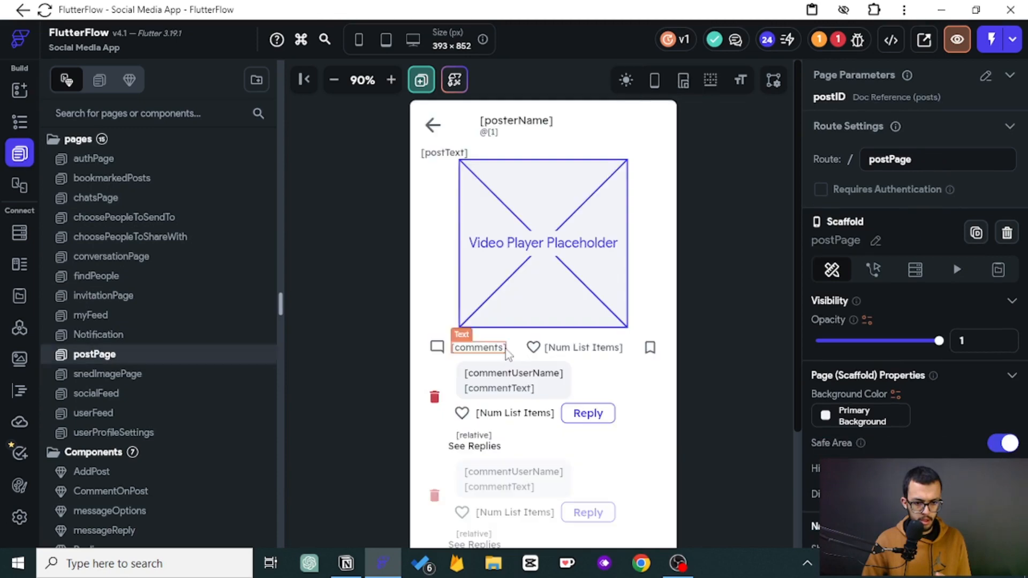
{"action": "scroll", "coordinate": [481, 300], "scroll_direction": "down", "scroll_amount": 3}
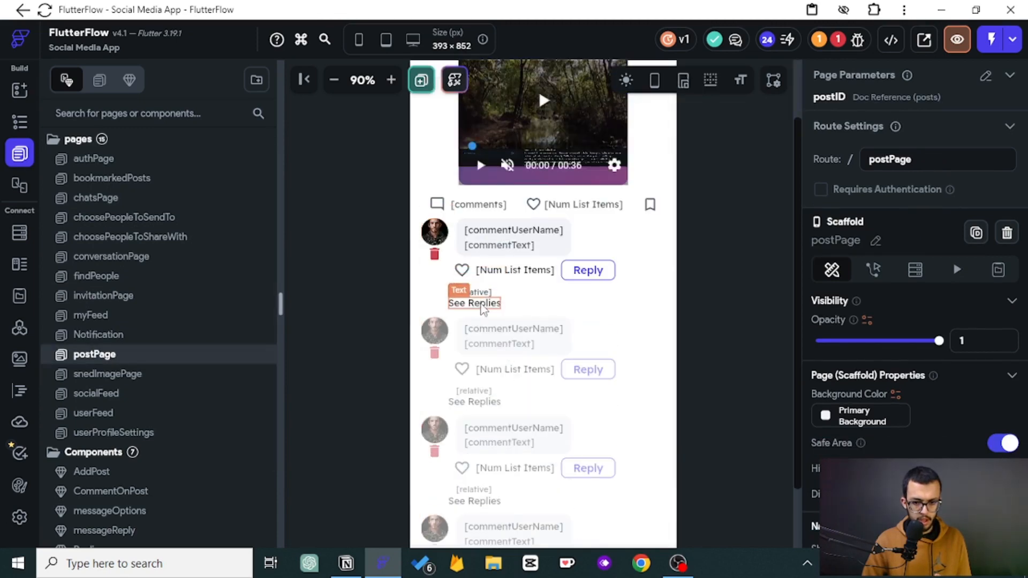
{"action": "left_click", "coordinate": [484, 305]}
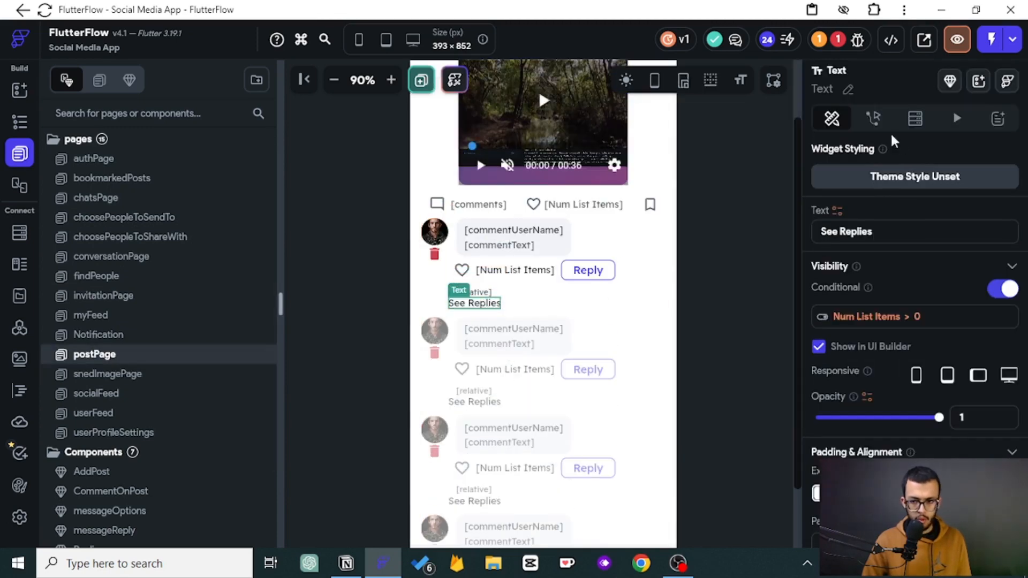
{"action": "left_click", "coordinate": [873, 118]}
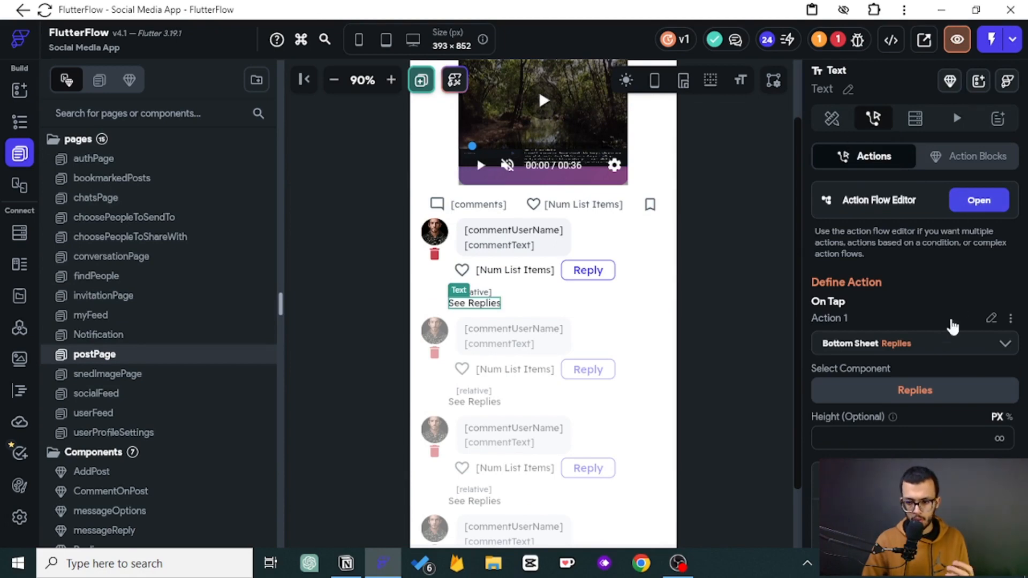
{"action": "scroll", "coordinate": [89, 380], "scroll_direction": "down", "scroll_amount": 2}
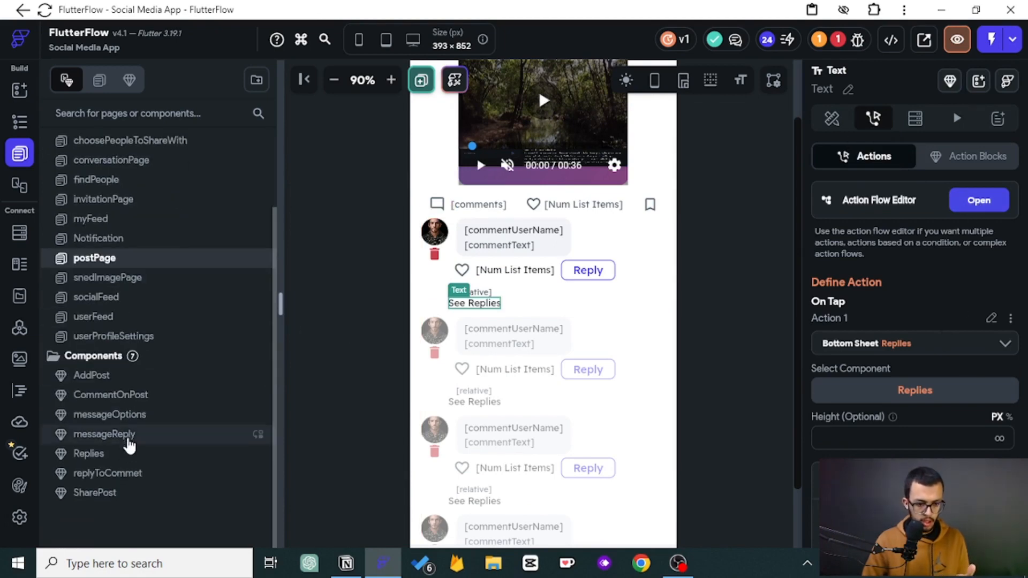
{"action": "left_click", "coordinate": [89, 454]}
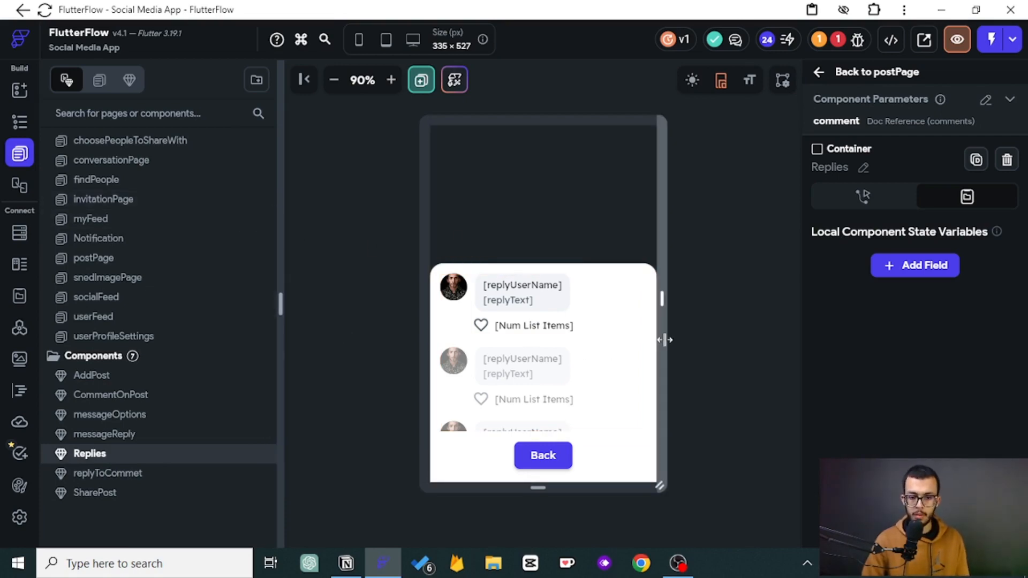
- On the Notification page, make the RepliedtoYourComment container's second tap action show a bottom sheet
{"action": "left_click", "coordinate": [20, 123]}
{"action": "left_click", "coordinate": [19, 154]}
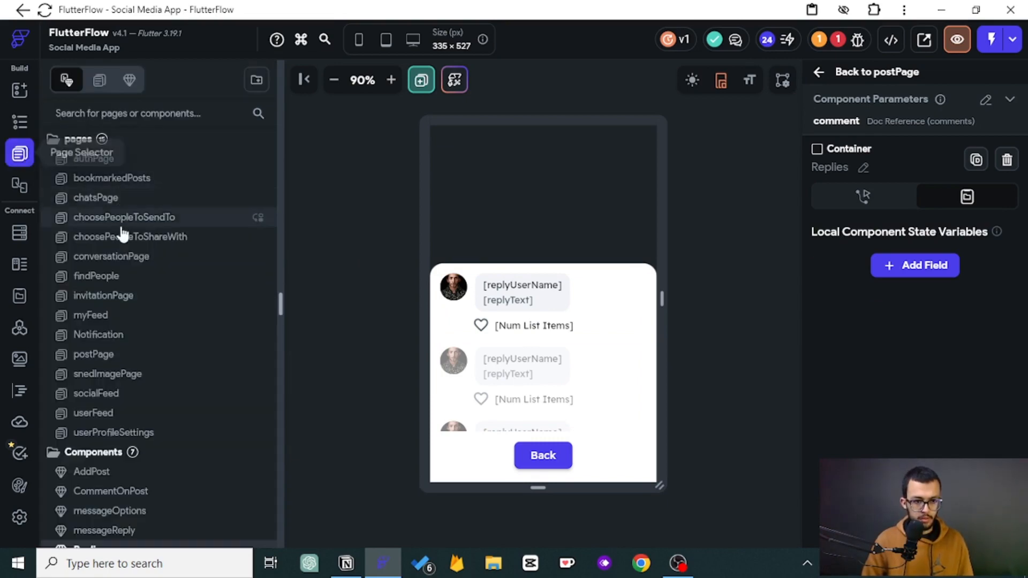
{"action": "left_click", "coordinate": [114, 336]}
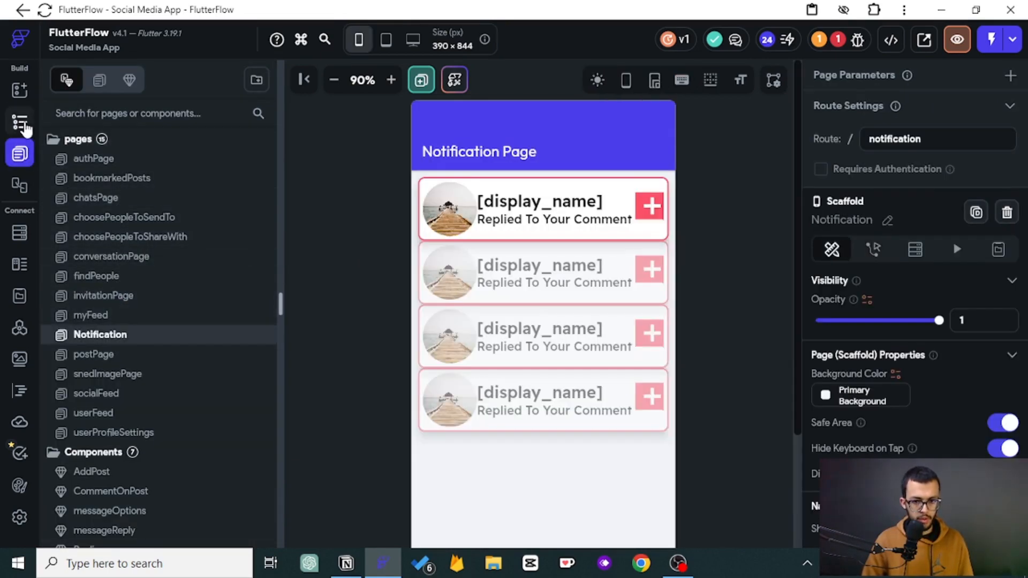
{"action": "left_click", "coordinate": [20, 123]}
{"action": "left_click", "coordinate": [132, 299]}
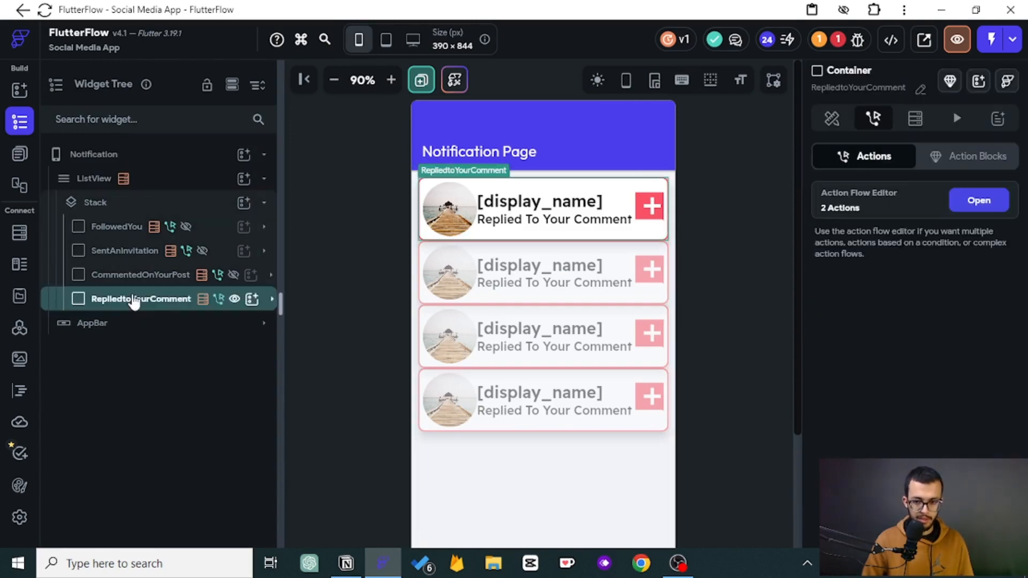
{"action": "left_click", "coordinate": [991, 208]}
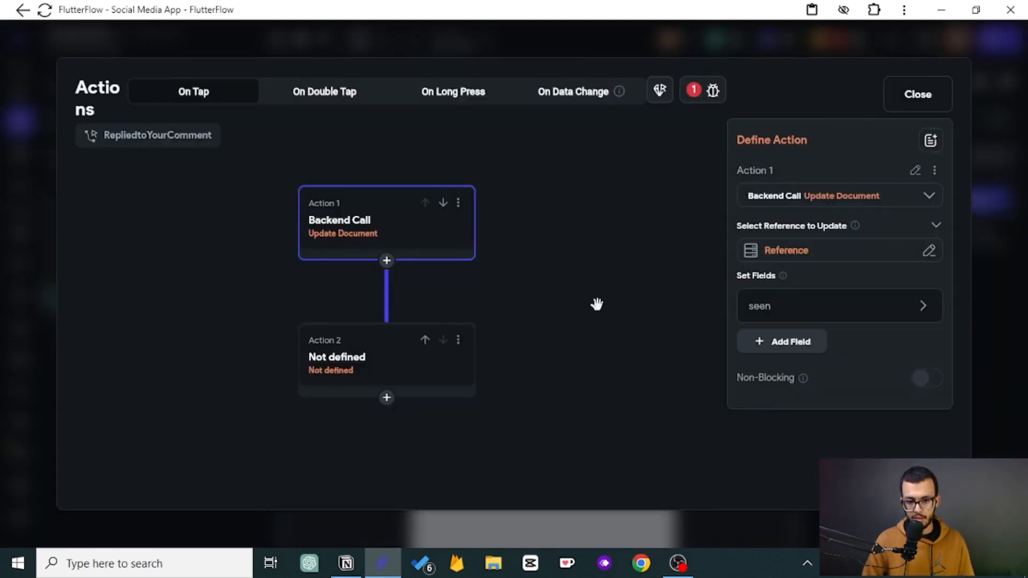
{"action": "left_click", "coordinate": [428, 364]}
{"action": "left_click", "coordinate": [847, 256]}
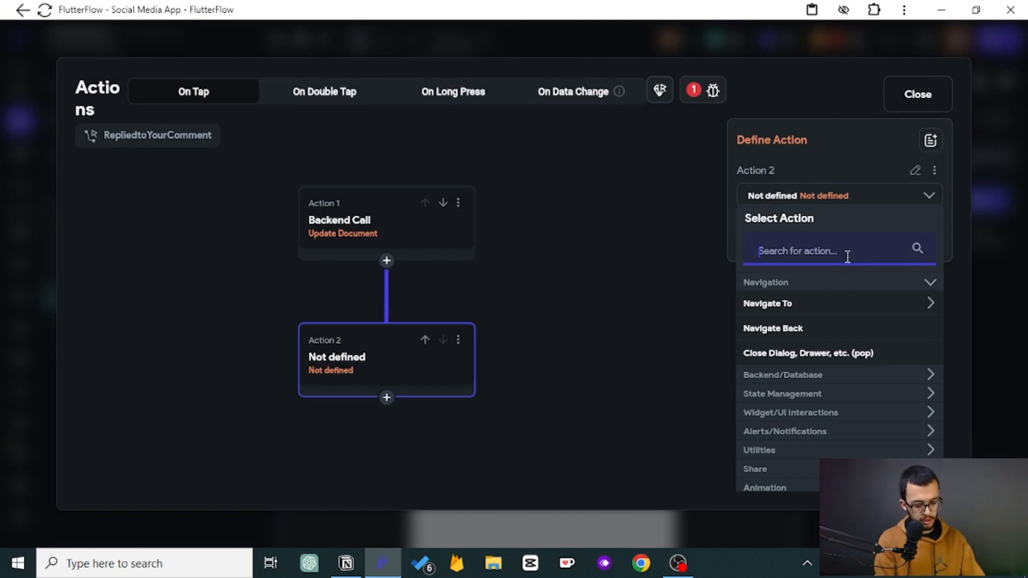
{"action": "type", "text": "show"}
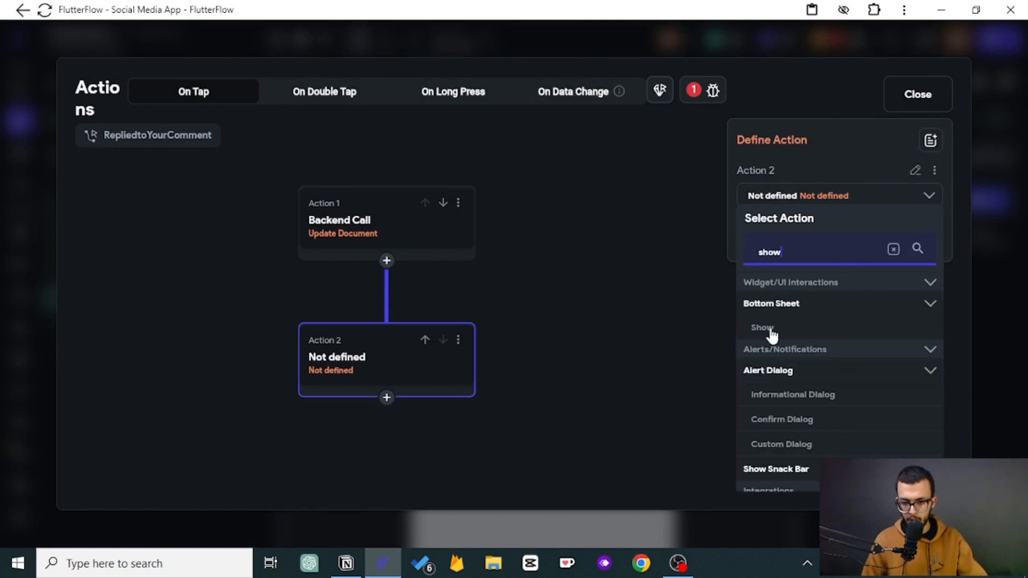
{"action": "left_click", "coordinate": [769, 332]}
- Choose the Replies component for the bottom sheet action
{"action": "left_click", "coordinate": [805, 251]}
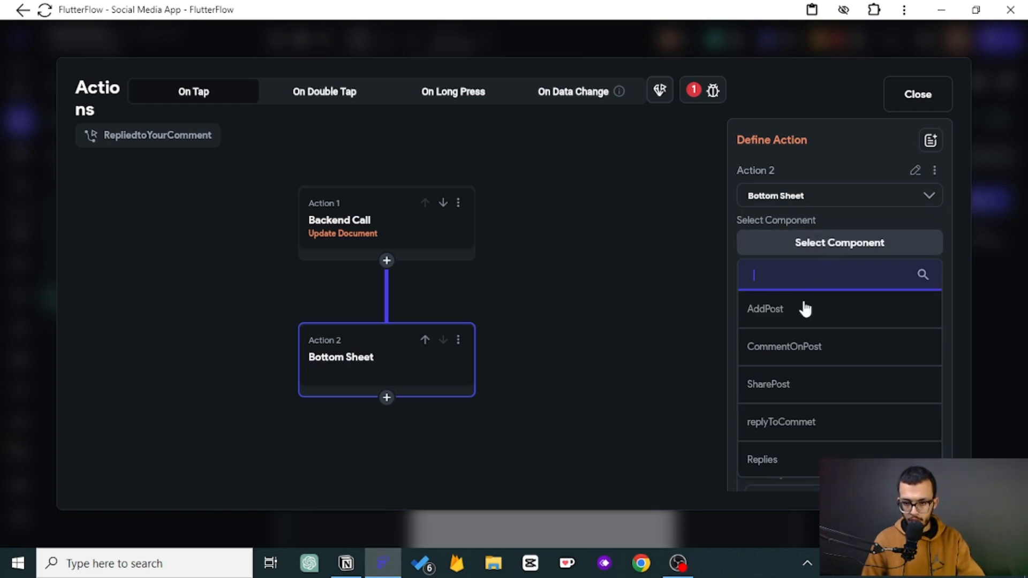
{"action": "scroll", "coordinate": [787, 407], "scroll_direction": "down", "scroll_amount": 2}
{"action": "left_click", "coordinate": [780, 388]}
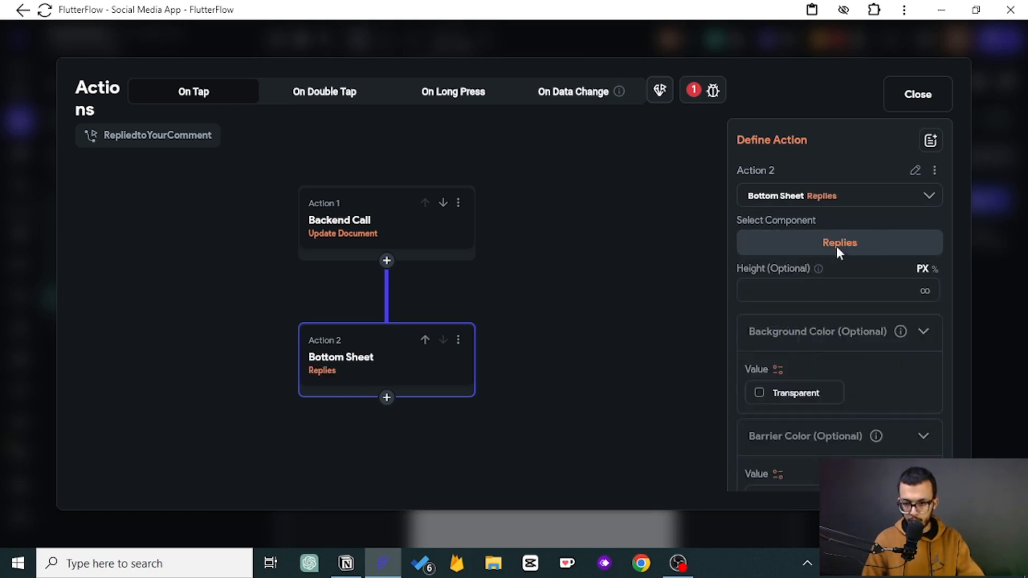
{"action": "scroll", "coordinate": [836, 267], "scroll_direction": "down", "scroll_amount": 3}
{"action": "left_click", "coordinate": [805, 408]}
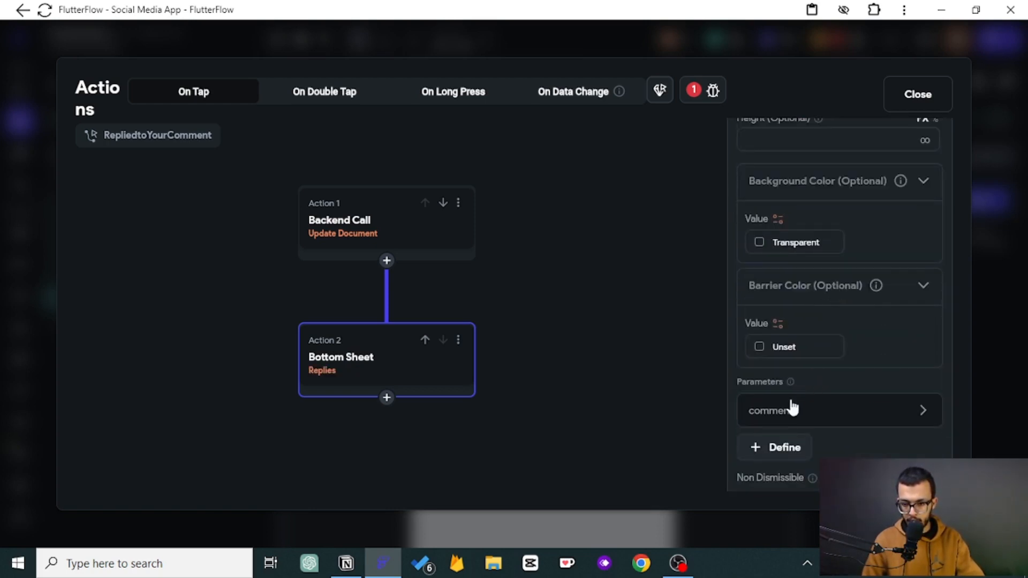
- Try to set the bottom sheet's comment parameter value, then close the action editor
{"action": "left_click", "coordinate": [796, 410]}
{"action": "scroll", "coordinate": [809, 391], "scroll_direction": "down", "scroll_amount": 4}
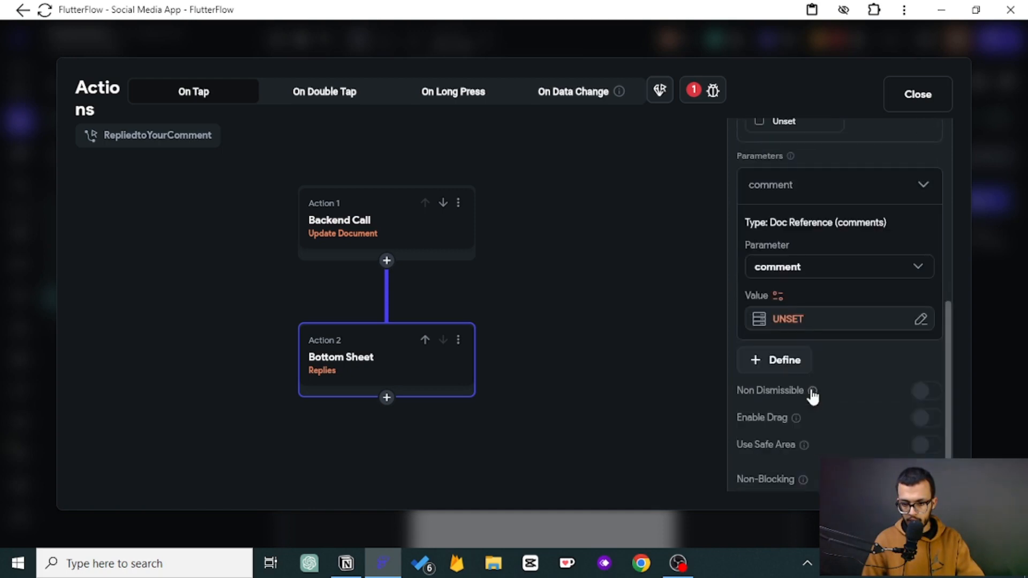
{"action": "left_click", "coordinate": [796, 322]}
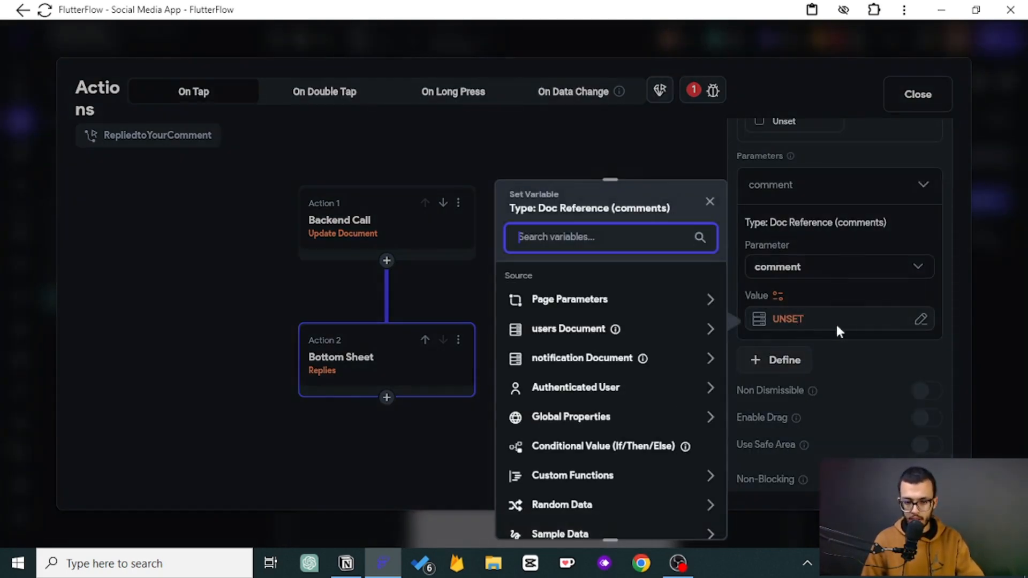
{"action": "left_click", "coordinate": [909, 101]}
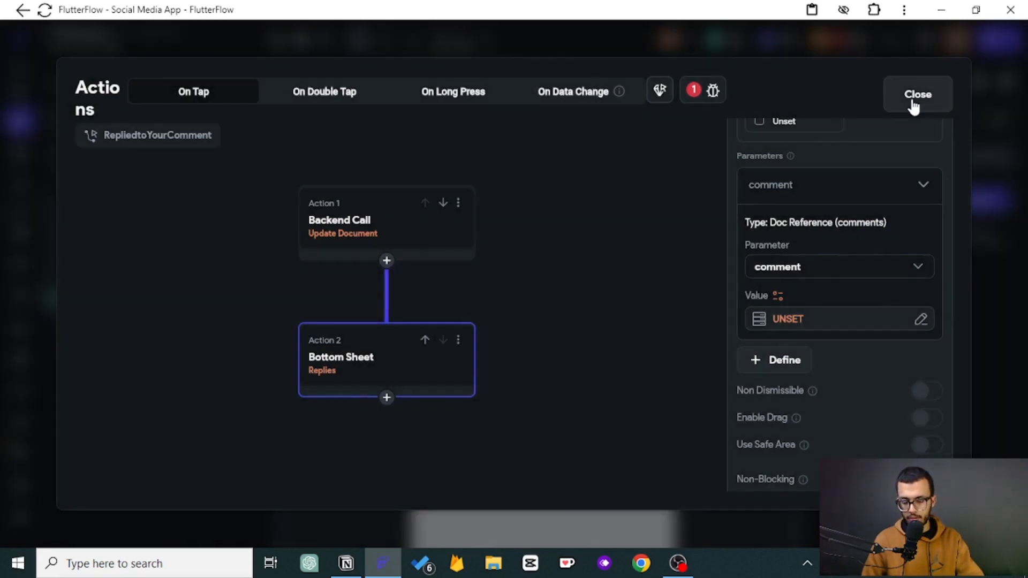
{"action": "left_click", "coordinate": [912, 101]}
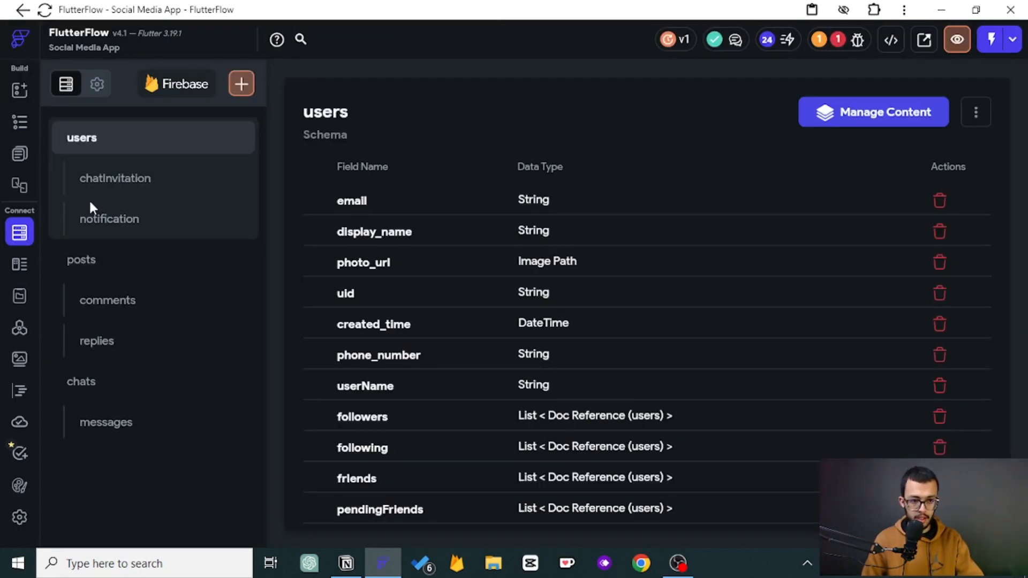
- Add a commentID field to the users notification schema as a Document Reference to Comments
{"action": "left_click", "coordinate": [19, 233]}
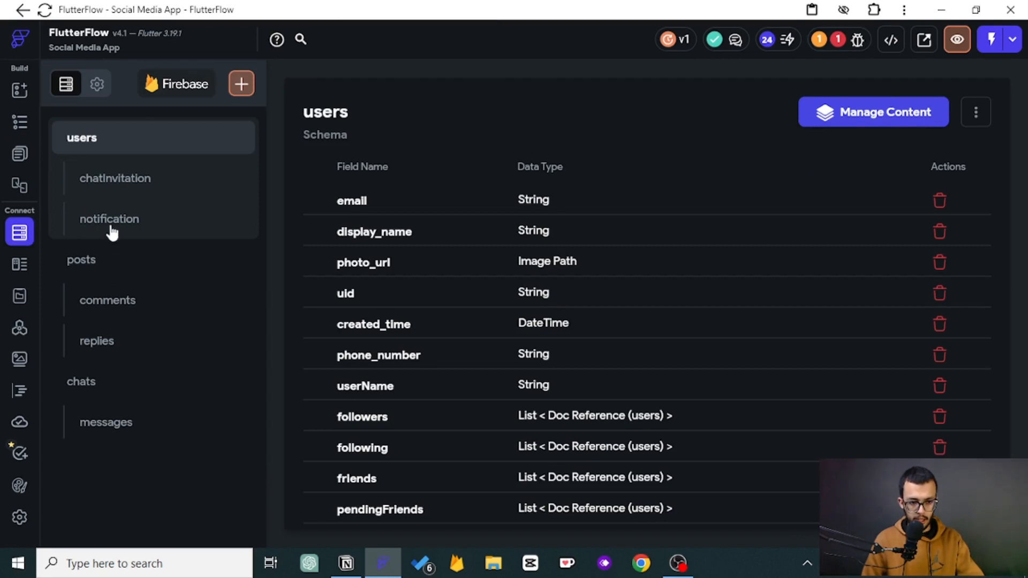
{"action": "left_click", "coordinate": [111, 221]}
{"action": "type", "text": "c"}
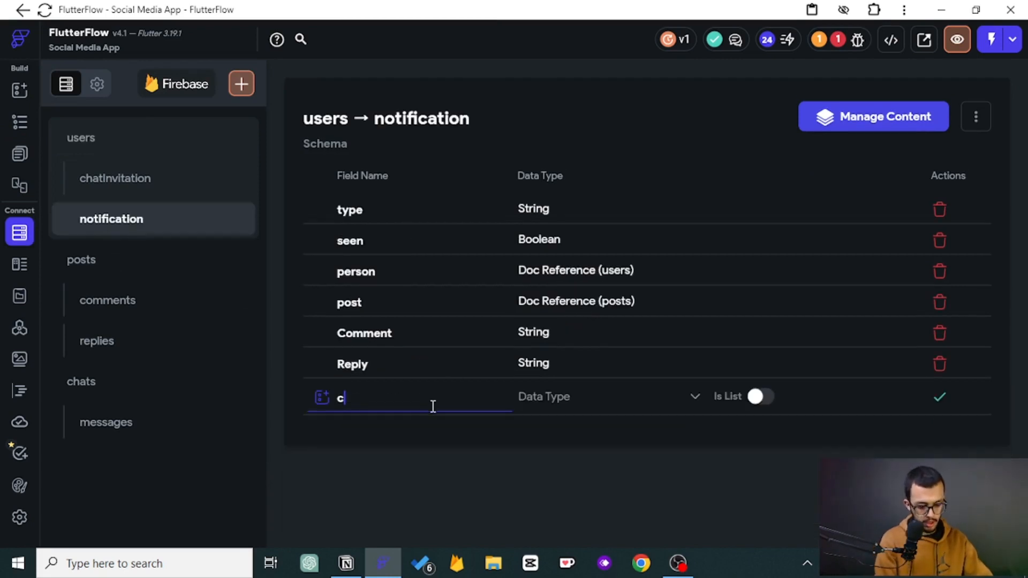
{"action": "type", "text": "ommentID"}
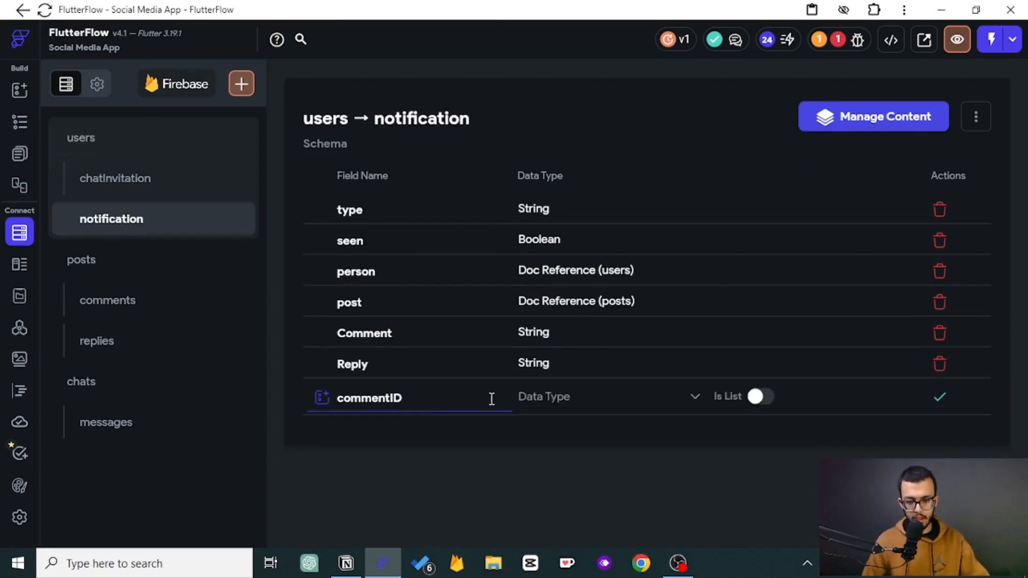
{"action": "left_click", "coordinate": [616, 399]}
{"action": "left_click", "coordinate": [616, 367]}
{"action": "left_click", "coordinate": [757, 399]}
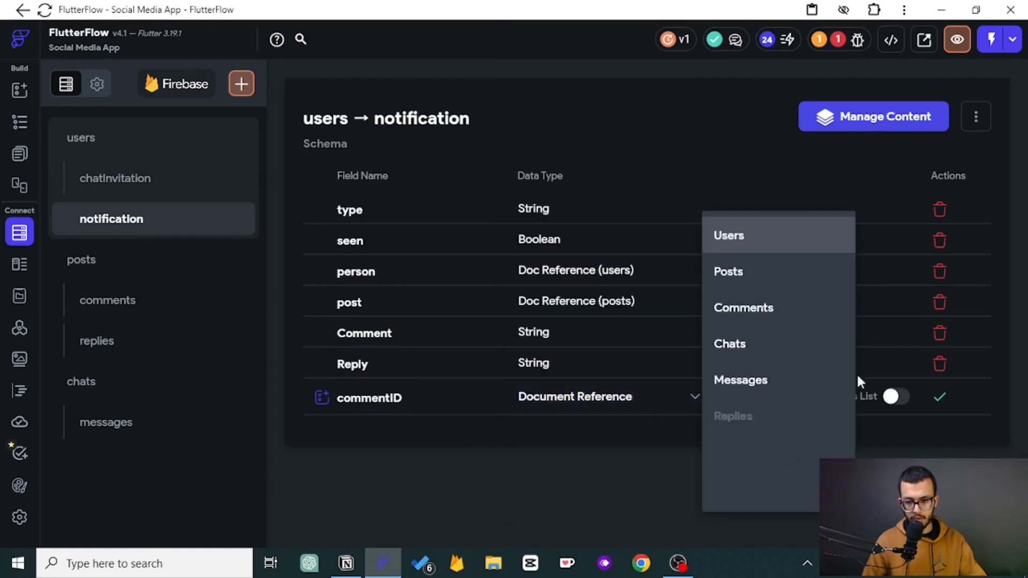
{"action": "left_click", "coordinate": [812, 321]}
{"action": "left_click", "coordinate": [940, 398]}
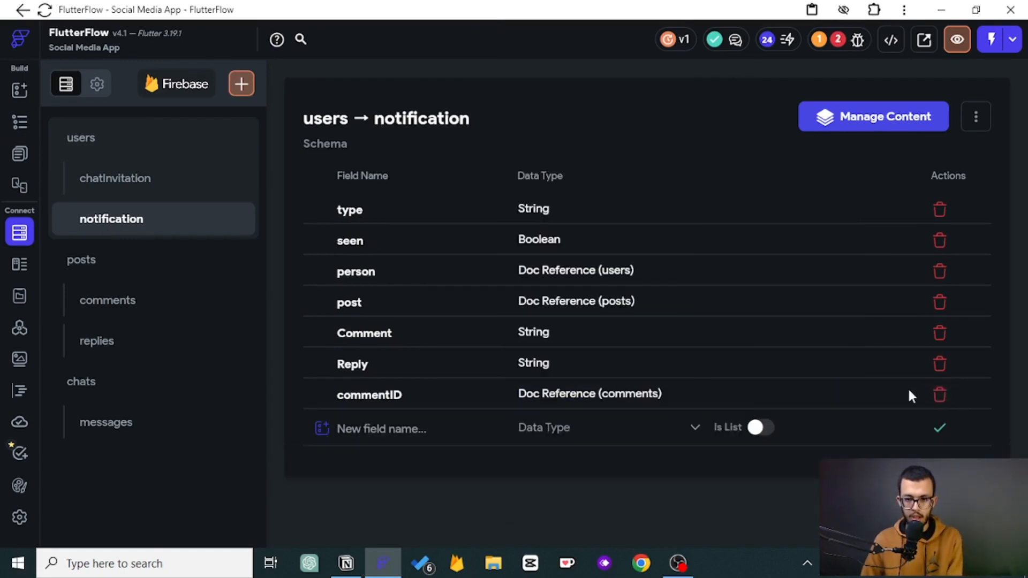
- In the replyToCommet component's Add Reply button actions, add a commentID field to the notification Create Document action
{"action": "left_click", "coordinate": [18, 123]}
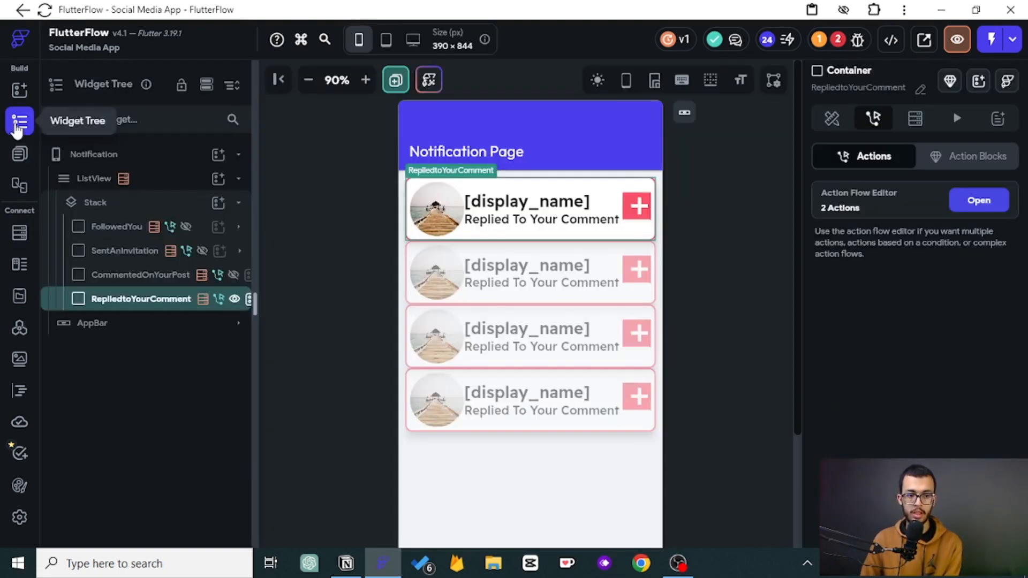
{"action": "left_click", "coordinate": [19, 154]}
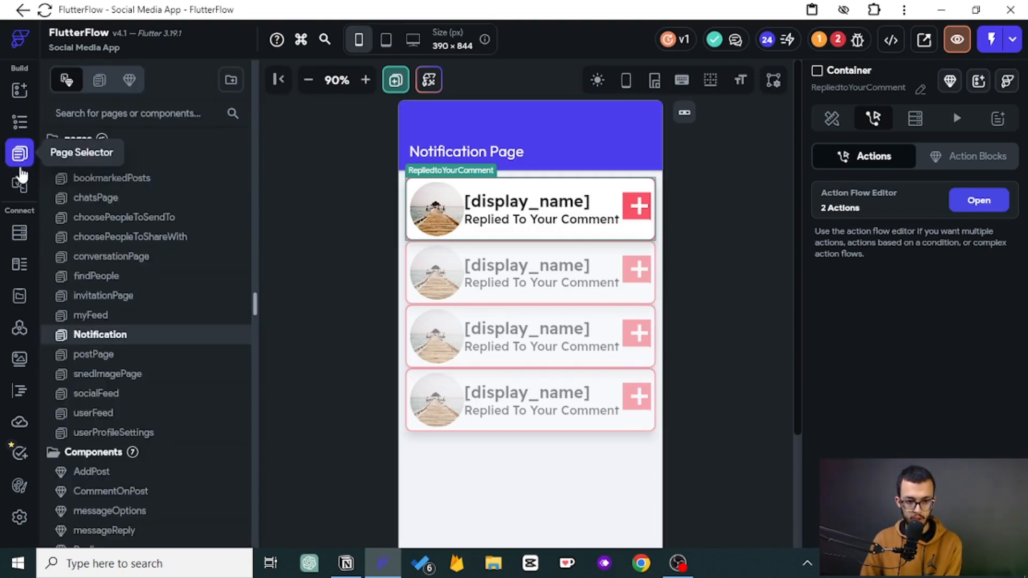
{"action": "scroll", "coordinate": [103, 394], "scroll_direction": "down", "scroll_amount": 2}
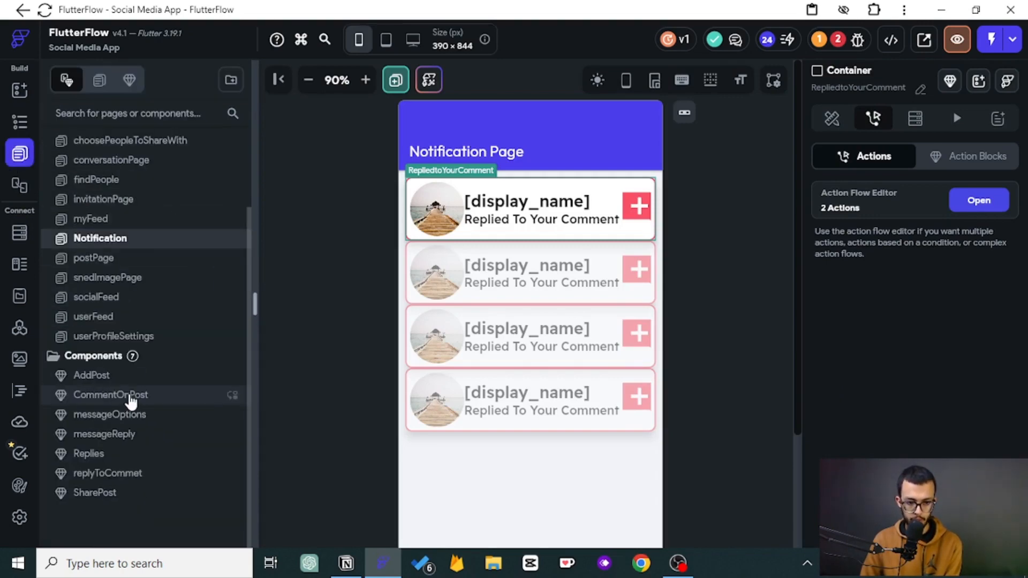
{"action": "left_click", "coordinate": [131, 473]}
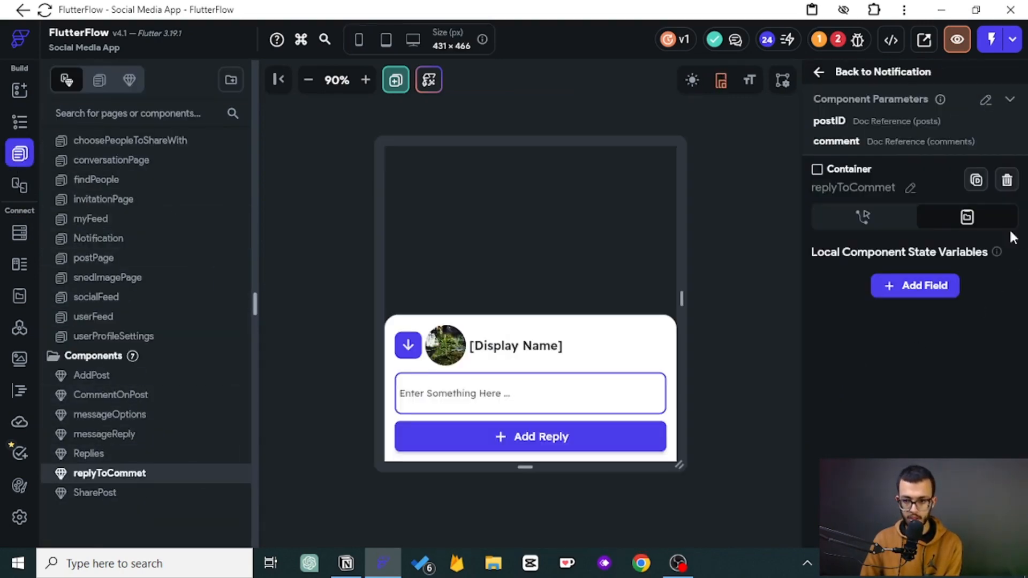
{"action": "left_click", "coordinate": [587, 436]}
{"action": "left_click", "coordinate": [980, 226]}
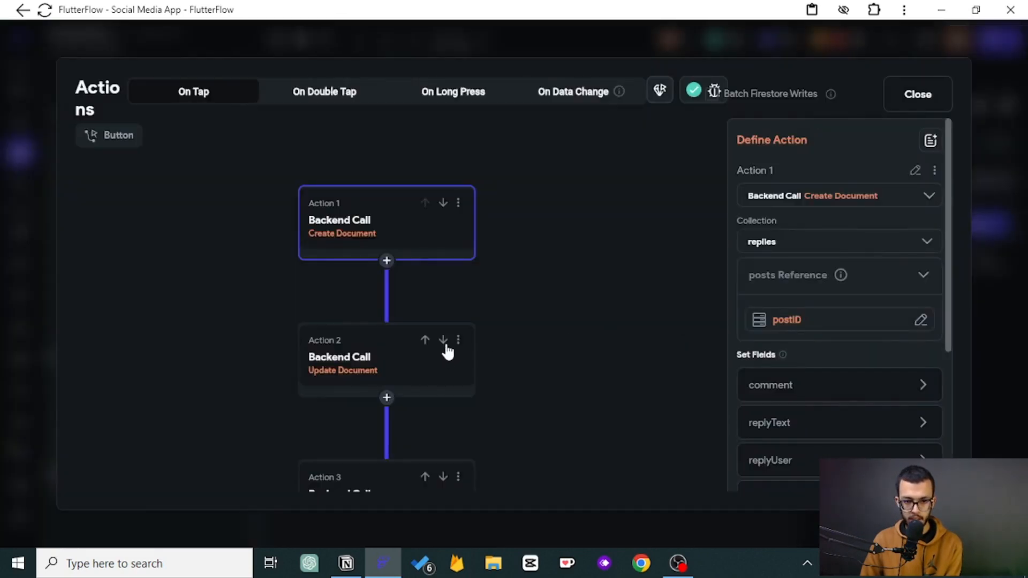
{"action": "left_click_drag", "start_coordinate": [447, 349], "coordinate": [480, 151]}
{"action": "left_click", "coordinate": [466, 305]}
{"action": "scroll", "coordinate": [779, 349], "scroll_direction": "down", "scroll_amount": 2}
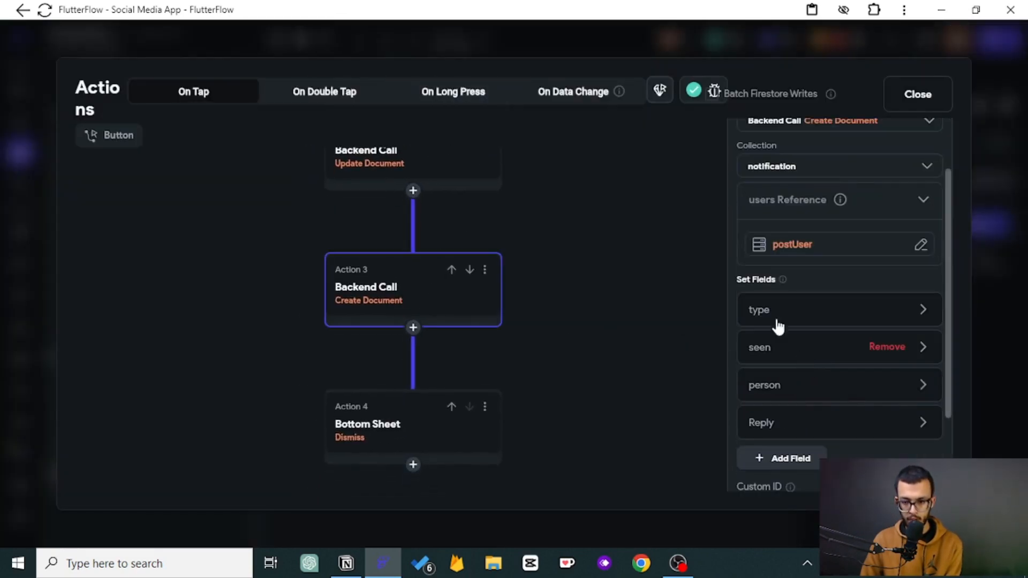
{"action": "left_click", "coordinate": [777, 456]}
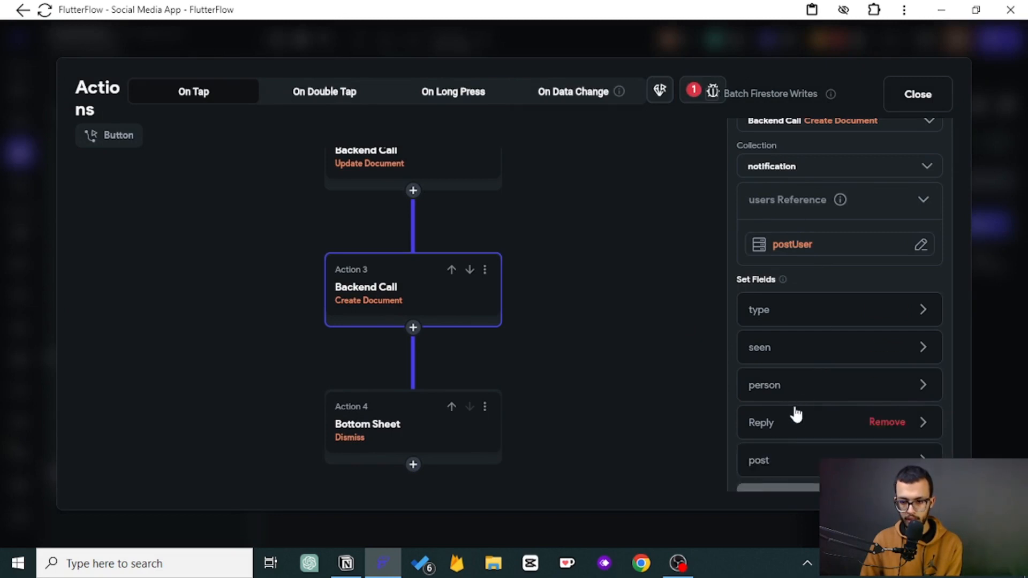
{"action": "scroll", "coordinate": [779, 407], "scroll_direction": "down", "scroll_amount": 2}
{"action": "left_click", "coordinate": [773, 392]}
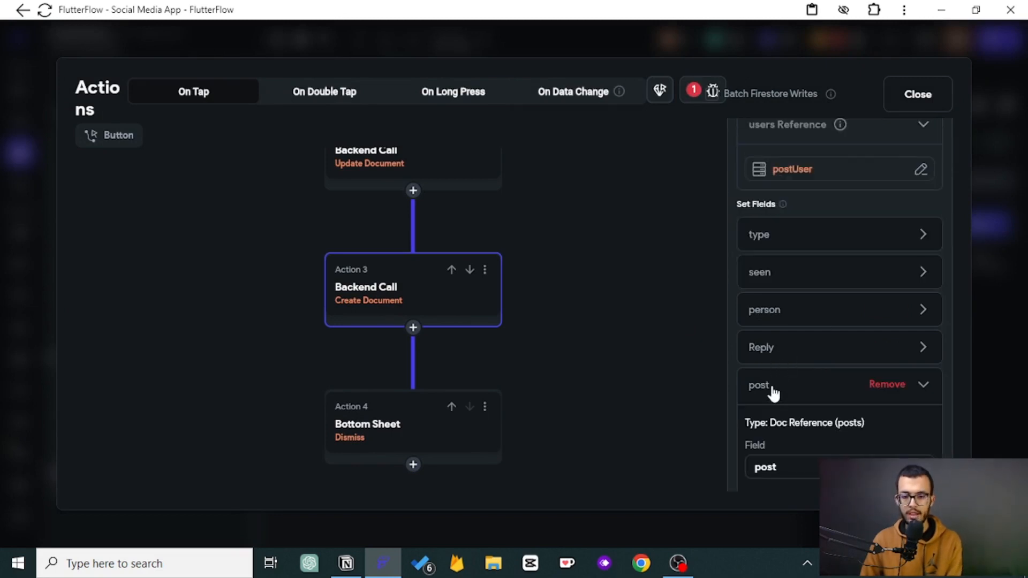
{"action": "scroll", "coordinate": [803, 404], "scroll_direction": "down", "scroll_amount": 2}
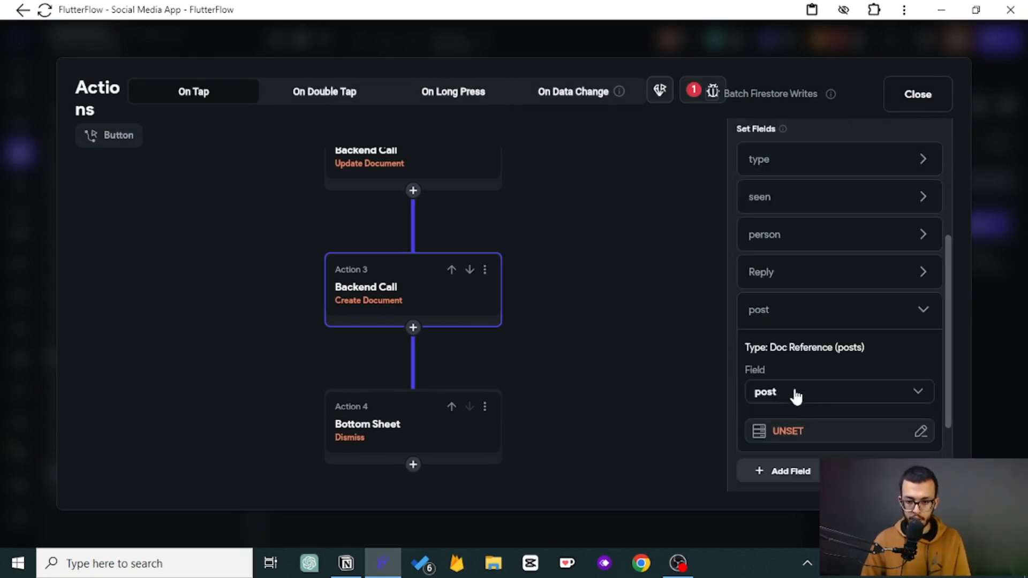
{"action": "left_click", "coordinate": [797, 394]}
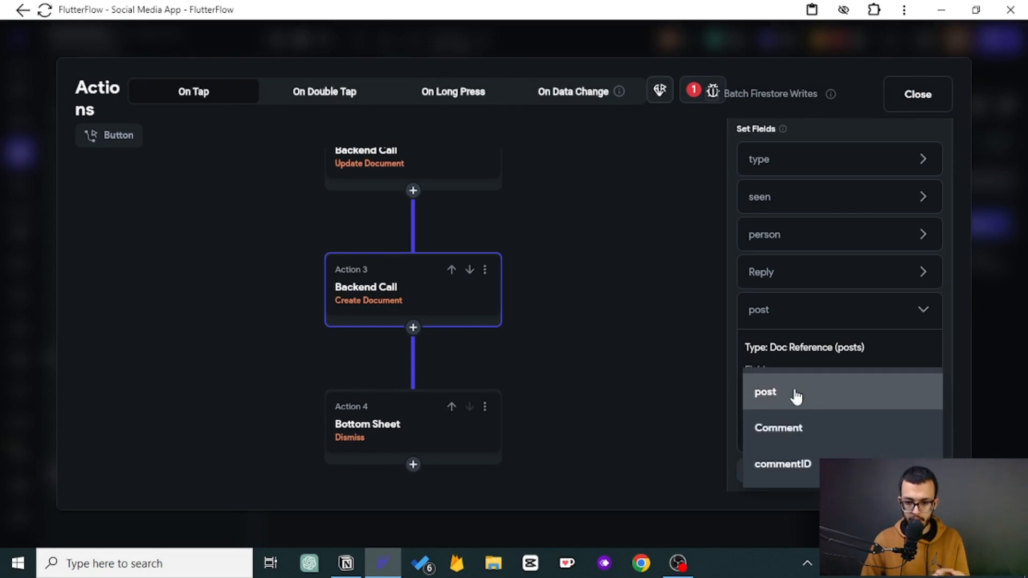
{"action": "left_click", "coordinate": [787, 464]}
- Examine the comment field value of the replies Create Document action
{"action": "scroll", "coordinate": [555, 296], "scroll_direction": "up", "scroll_amount": 3}
{"action": "scroll", "coordinate": [555, 296], "scroll_direction": "down", "scroll_amount": 3}
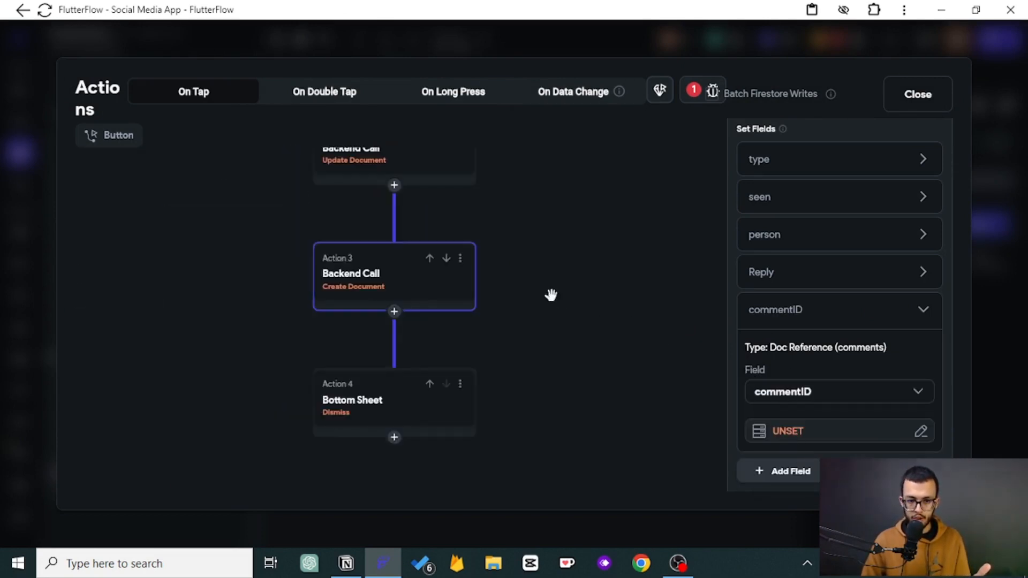
{"action": "left_click", "coordinate": [420, 187]}
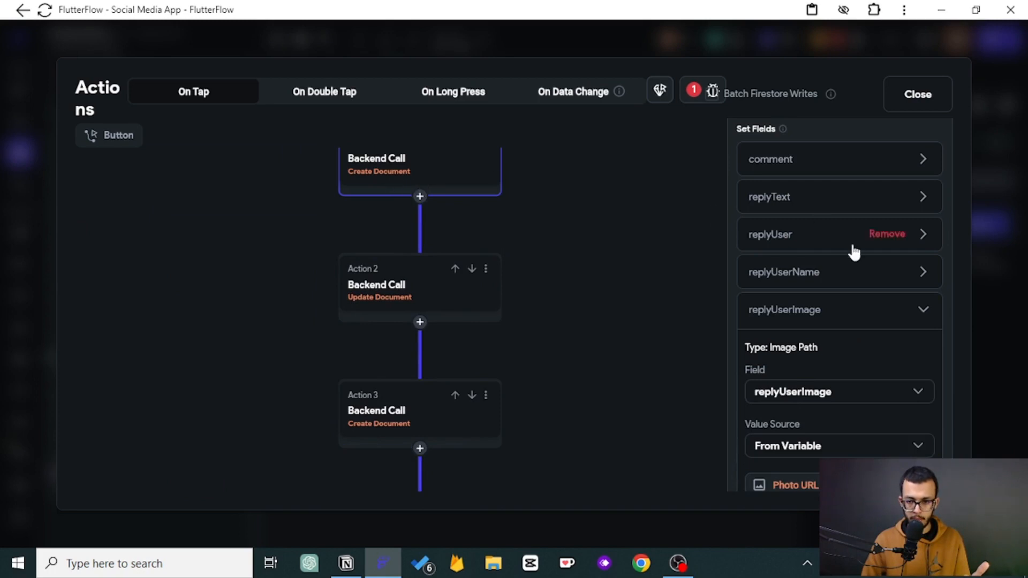
{"action": "scroll", "coordinate": [852, 248], "scroll_direction": "up", "scroll_amount": 3}
{"action": "mouse_move", "coordinate": [929, 342]}
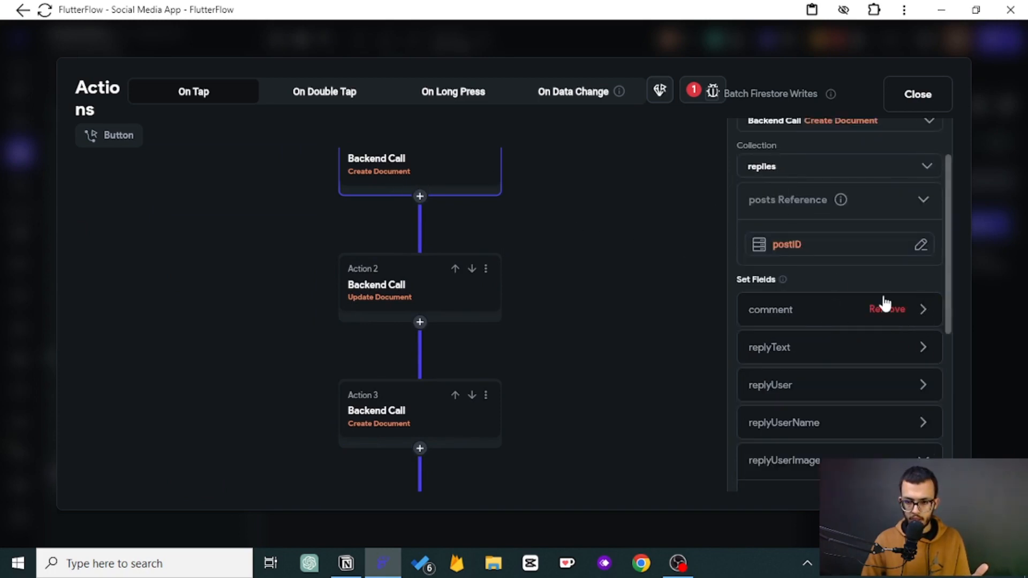
{"action": "left_click", "coordinate": [790, 316]}
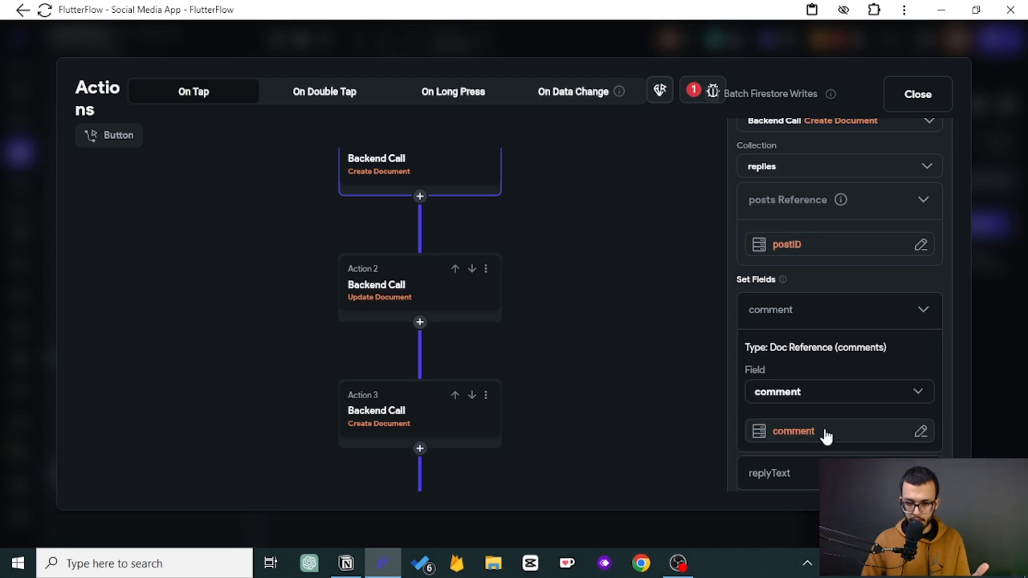
{"action": "left_click", "coordinate": [782, 314]}
{"action": "scroll", "coordinate": [519, 291], "scroll_direction": "down", "scroll_amount": 2}
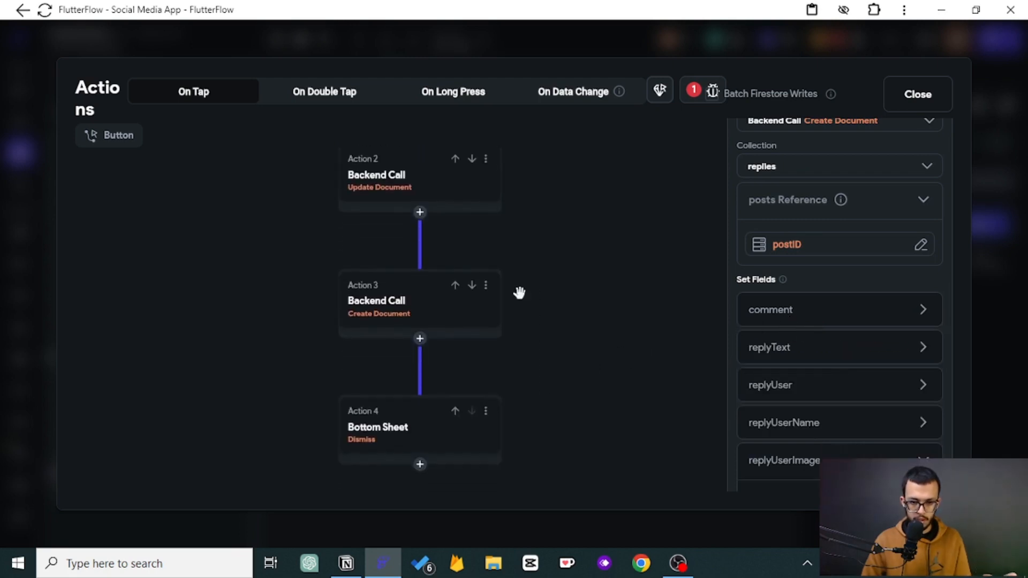
- Set the notification Create Document action's commentID field to the comment component parameter and close the action editor
{"action": "left_click", "coordinate": [381, 304]}
{"action": "scroll", "coordinate": [862, 342], "scroll_direction": "down", "scroll_amount": 4}
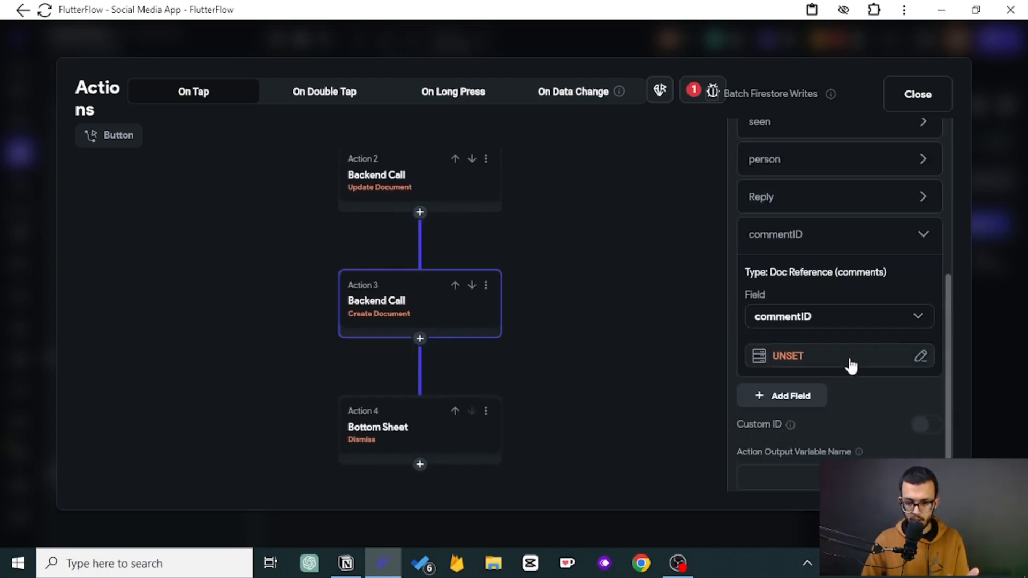
{"action": "left_click", "coordinate": [808, 363]}
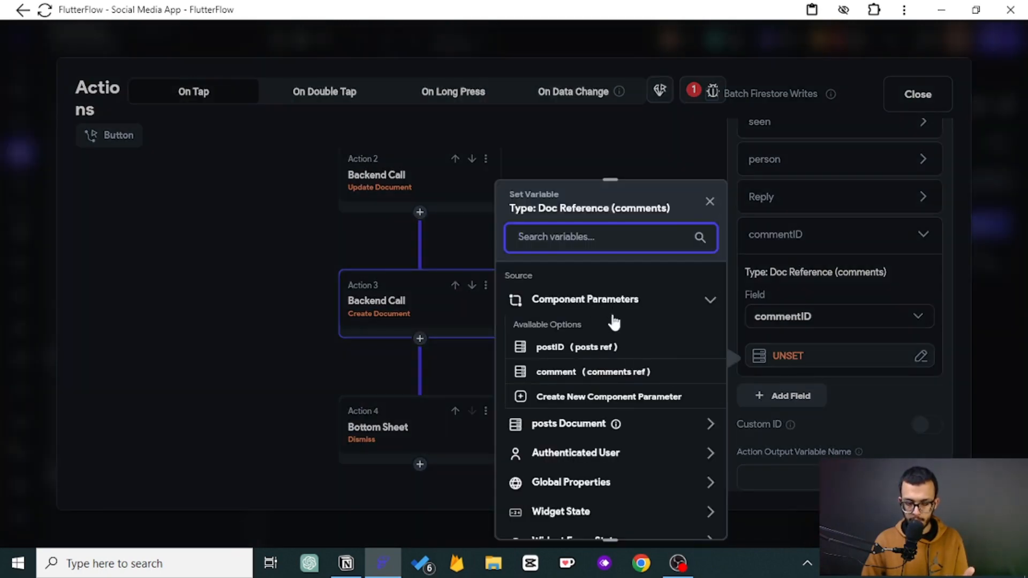
{"action": "left_click", "coordinate": [592, 373]}
{"action": "left_click", "coordinate": [691, 516]}
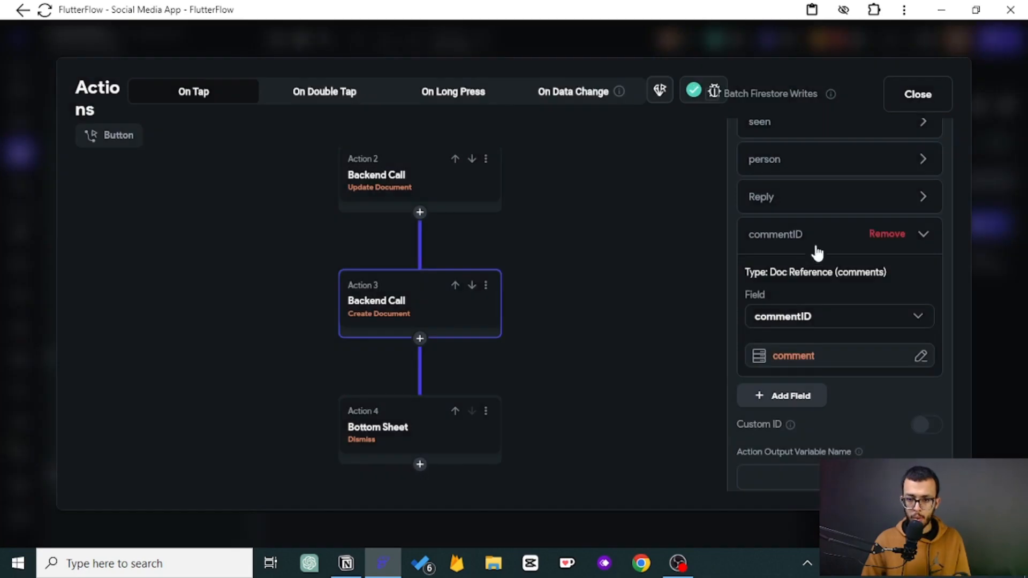
{"action": "left_click", "coordinate": [790, 239]}
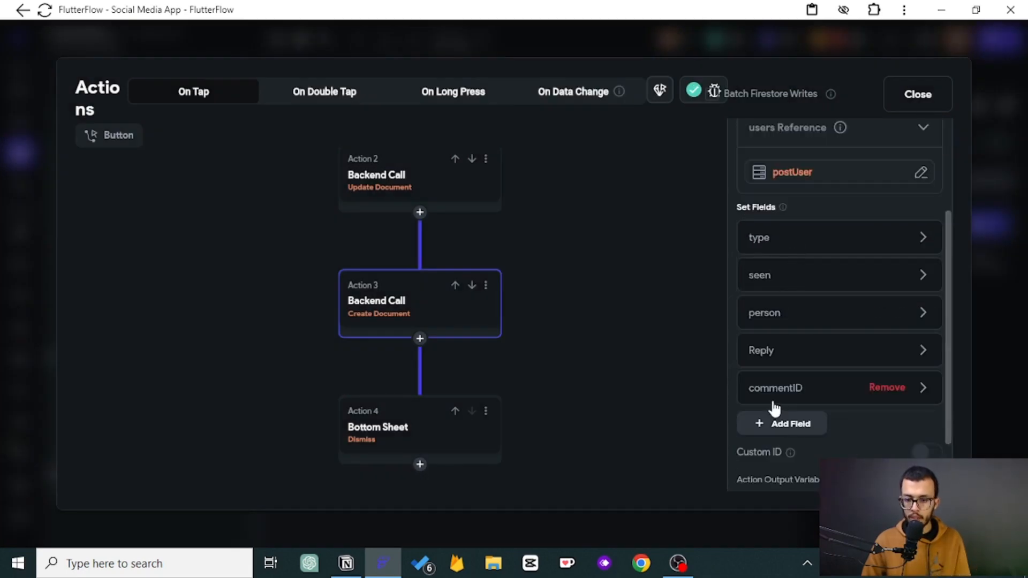
{"action": "left_click", "coordinate": [932, 92]}
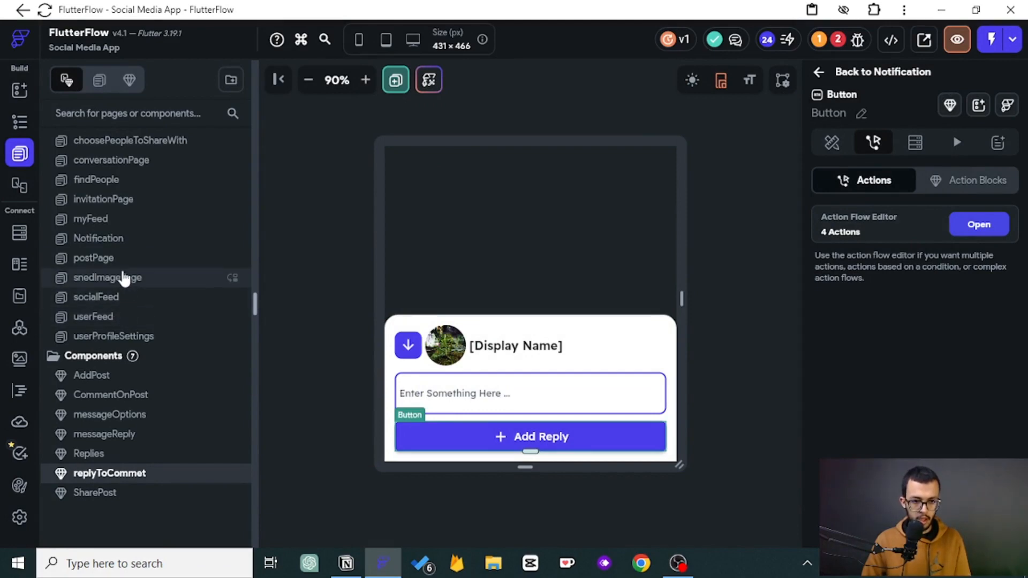
- On the Notification page, set the RepliedtoYourComment container's bottom sheet comment parameter to the notification document's commentID property
{"action": "left_click", "coordinate": [105, 237]}
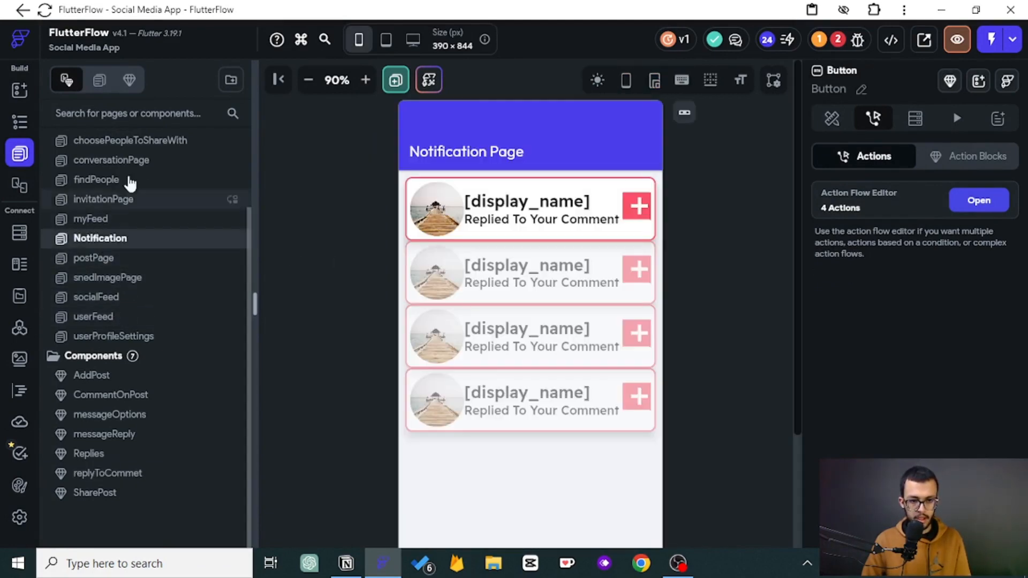
{"action": "left_click", "coordinate": [19, 122]}
{"action": "left_click", "coordinate": [140, 298]}
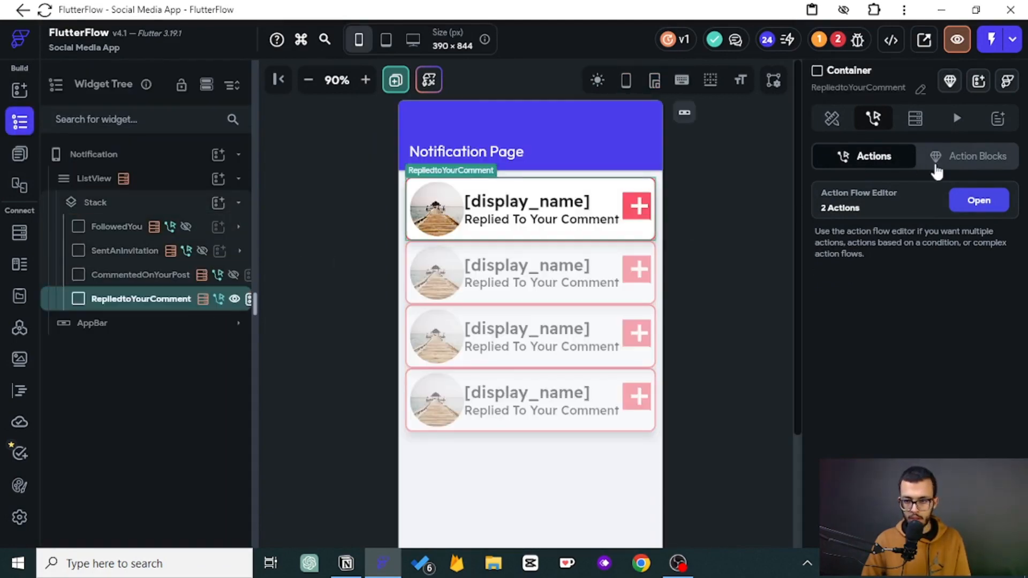
{"action": "left_click", "coordinate": [980, 200]}
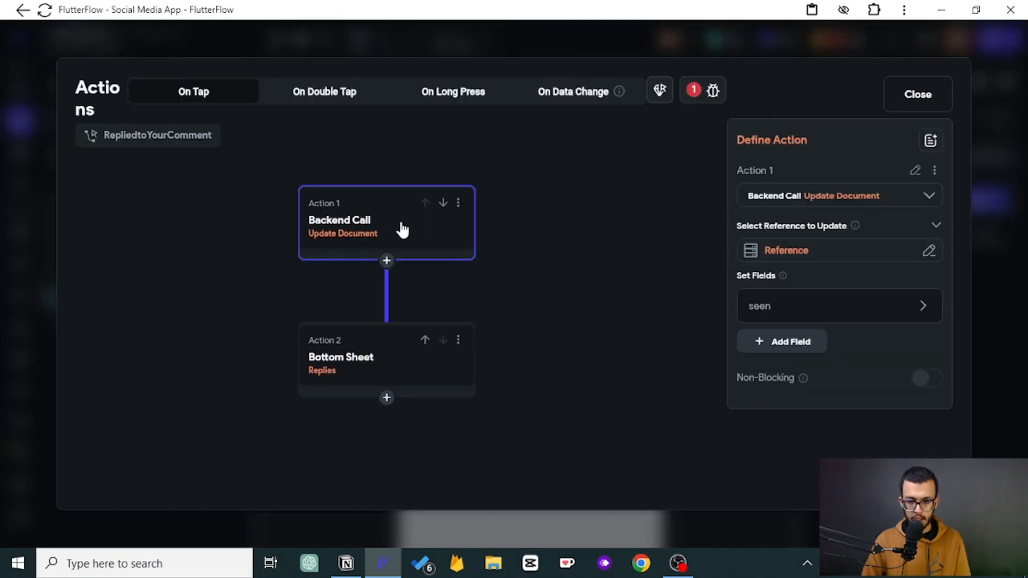
{"action": "left_click", "coordinate": [318, 372]}
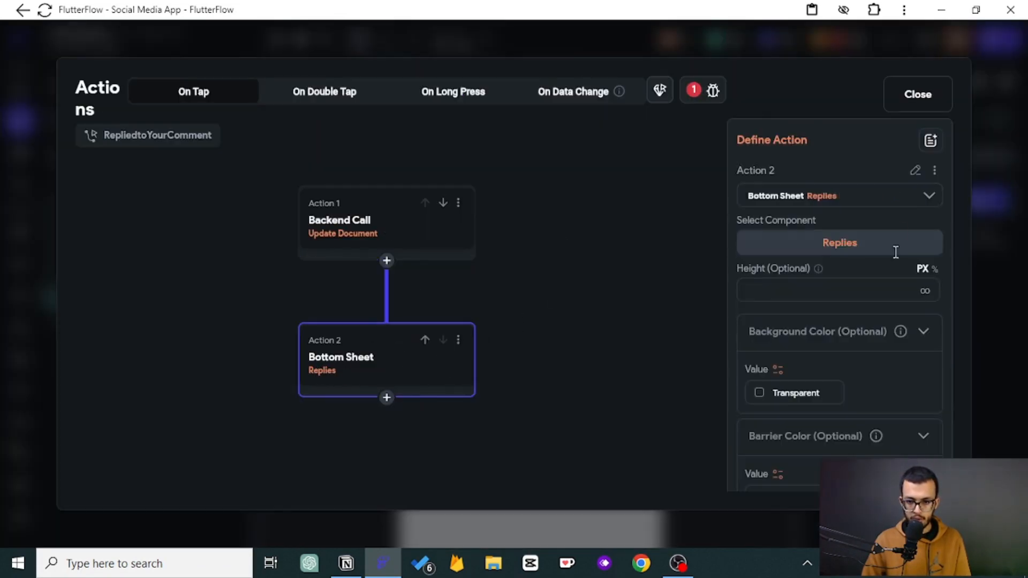
{"action": "scroll", "coordinate": [821, 313], "scroll_direction": "down", "scroll_amount": 3}
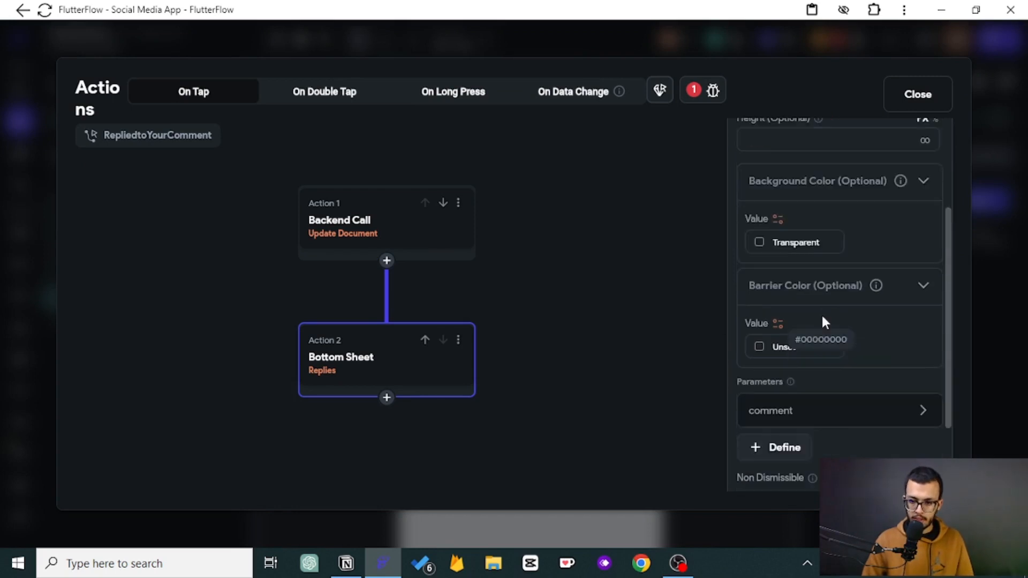
{"action": "left_click", "coordinate": [797, 411]}
{"action": "scroll", "coordinate": [798, 412], "scroll_direction": "down", "scroll_amount": 3}
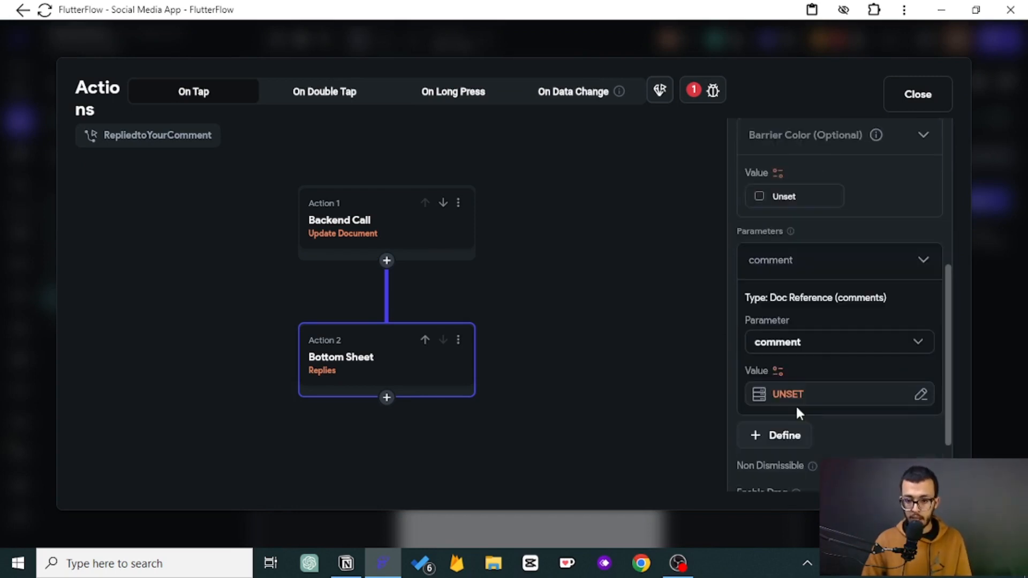
{"action": "left_click", "coordinate": [788, 395]}
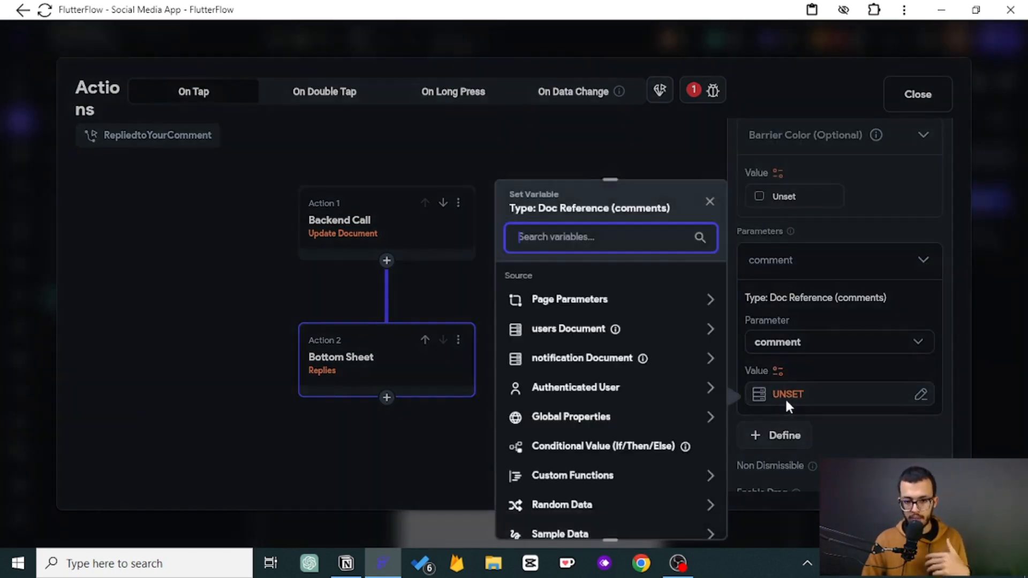
{"action": "left_click", "coordinate": [605, 364]}
{"action": "scroll", "coordinate": [602, 387], "scroll_direction": "down", "scroll_amount": 3}
{"action": "left_click", "coordinate": [598, 416]}
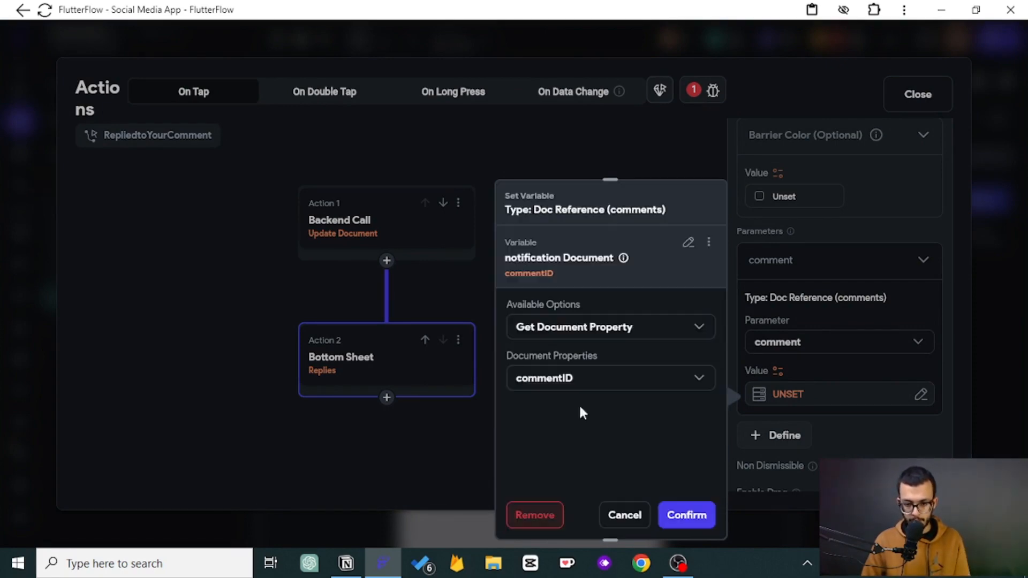
{"action": "left_click", "coordinate": [675, 516]}
{"action": "left_click", "coordinate": [766, 262]}
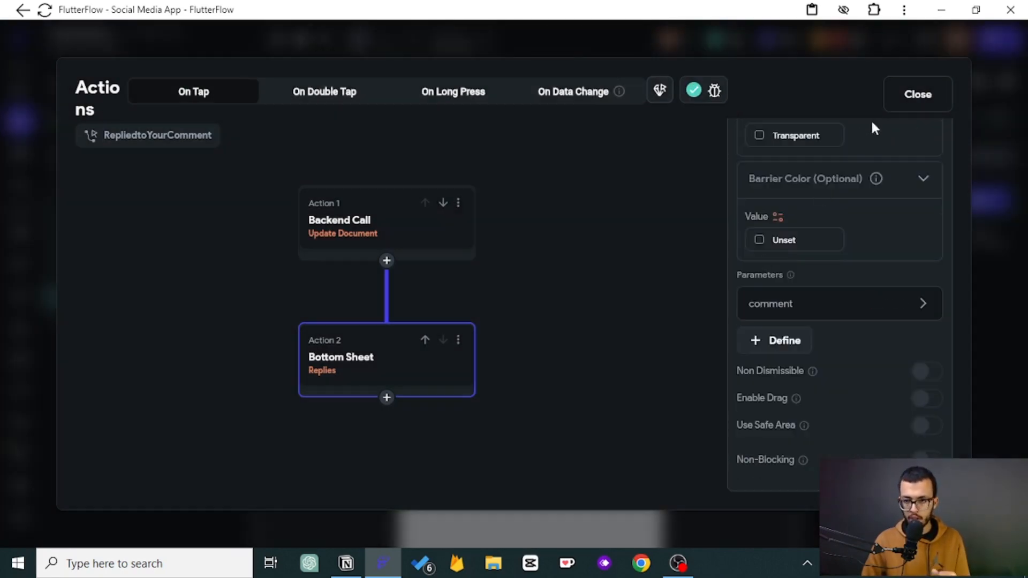
{"action": "left_click", "coordinate": [918, 94]}
{"action": "left_click", "coordinate": [838, 40]}
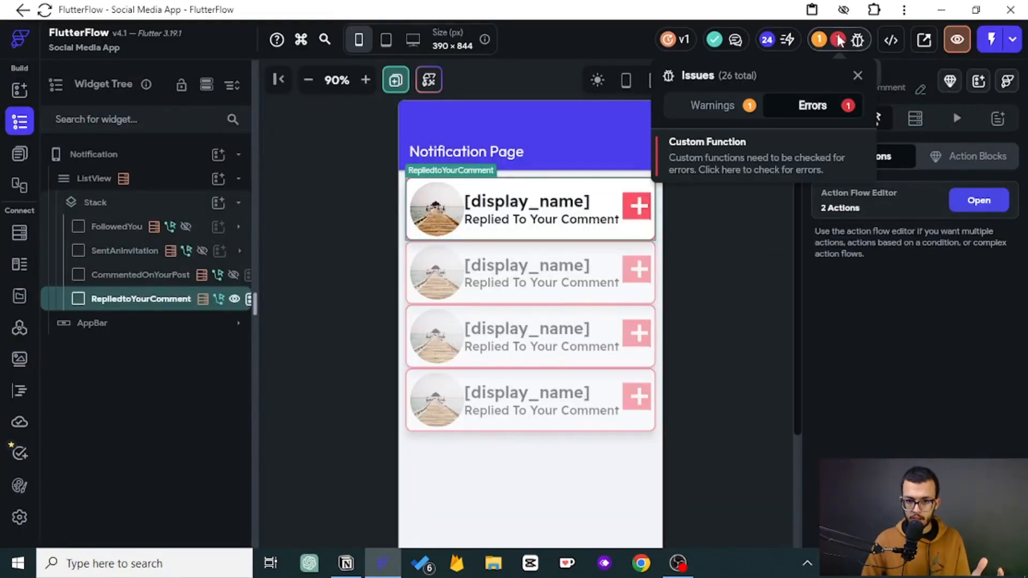
{"action": "left_click", "coordinate": [744, 230]}
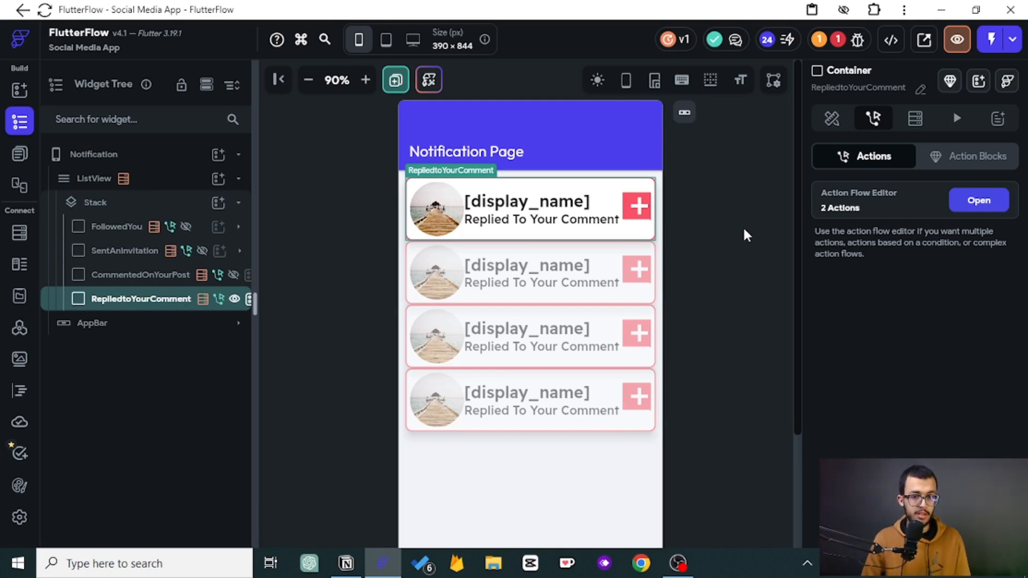
- Order the ListView's notification query by the seen field in decreasing order
{"action": "left_click", "coordinate": [107, 184]}
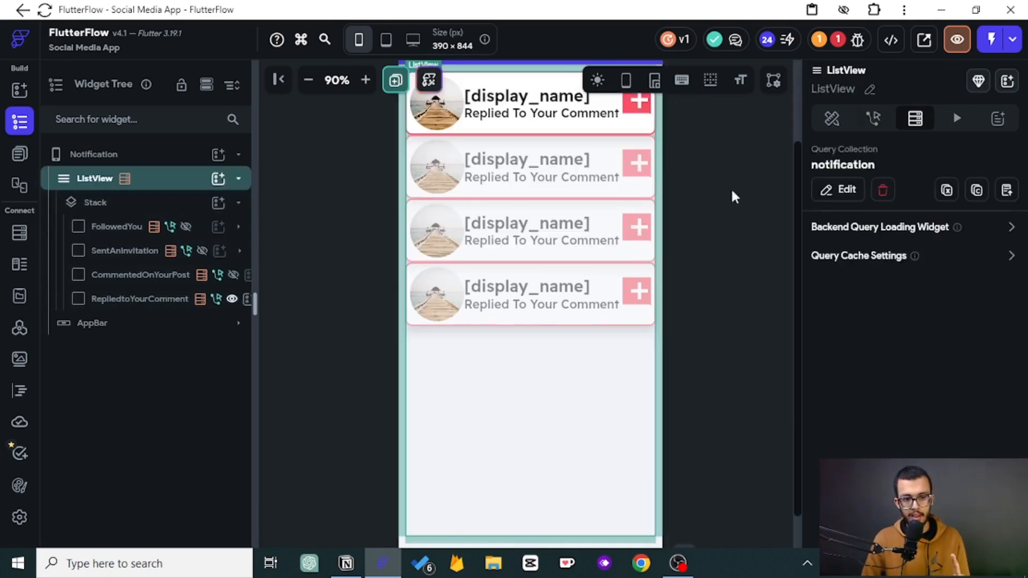
{"action": "left_click", "coordinate": [851, 191]}
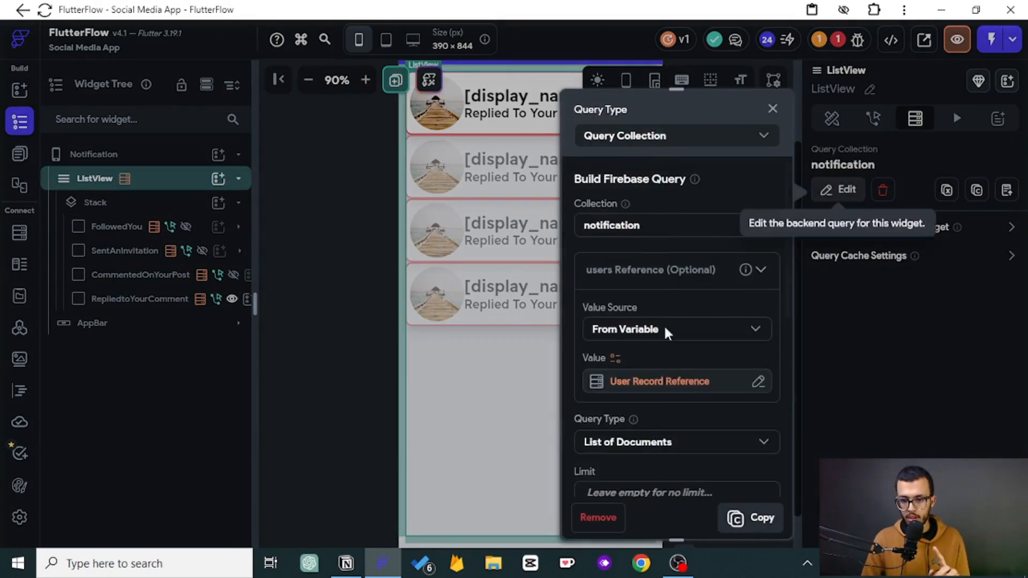
{"action": "scroll", "coordinate": [656, 348], "scroll_direction": "down", "scroll_amount": 5}
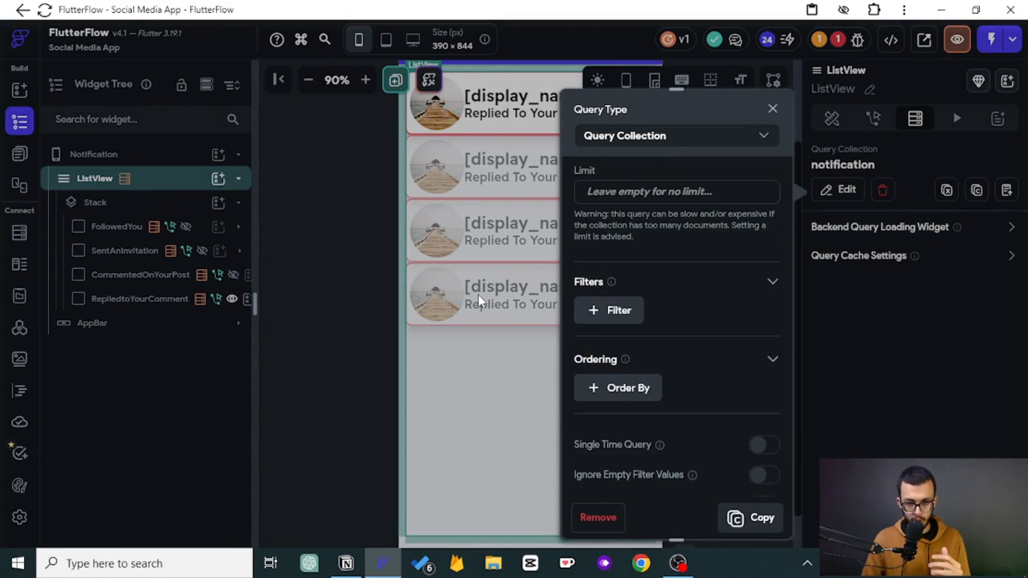
{"action": "left_click", "coordinate": [596, 393]}
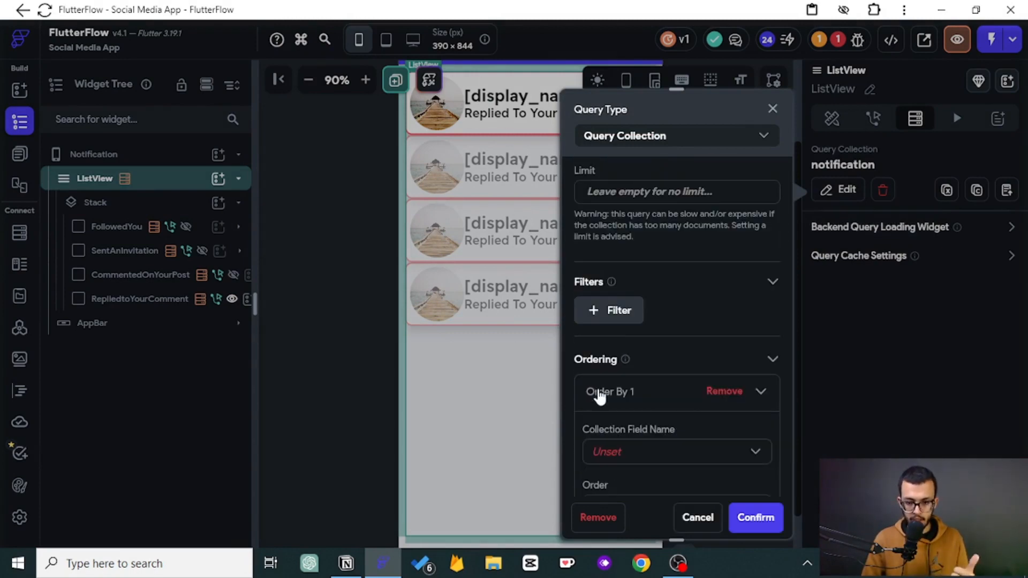
{"action": "left_click", "coordinate": [633, 457]}
{"action": "left_click", "coordinate": [617, 320]}
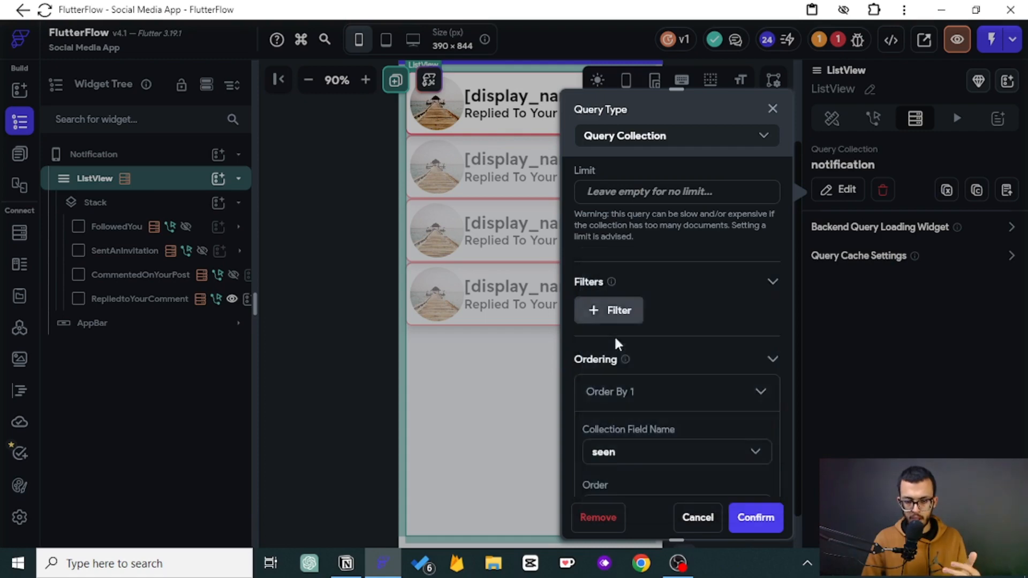
{"action": "scroll", "coordinate": [616, 343], "scroll_direction": "down", "scroll_amount": 3}
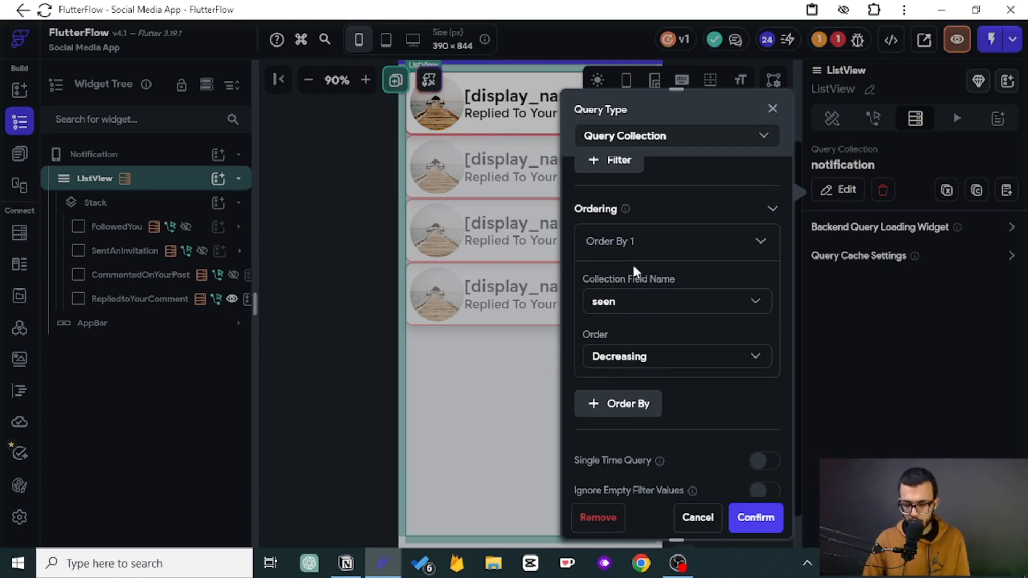
{"action": "left_click", "coordinate": [766, 518]}
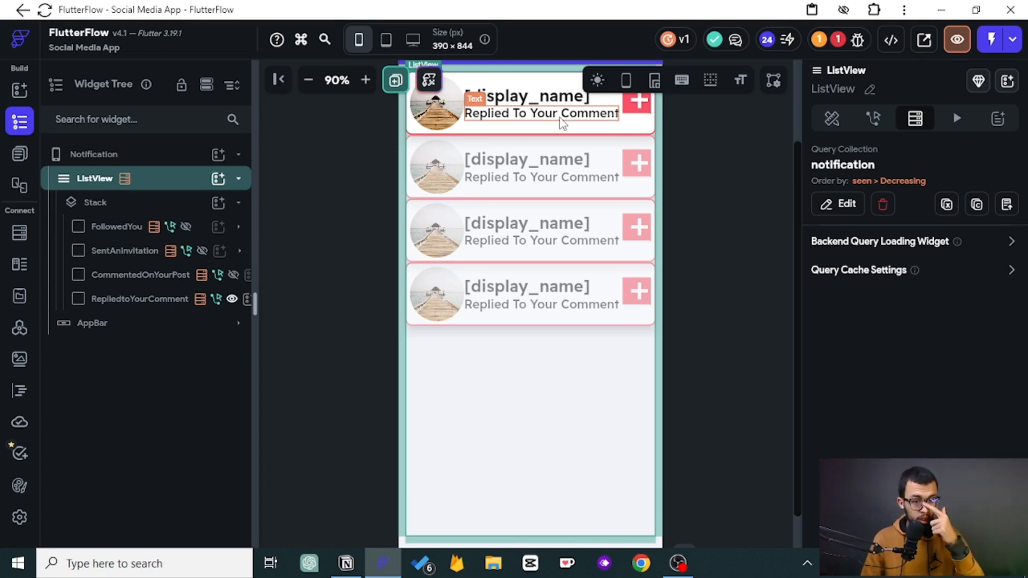
- Review the CommentedOnYourPost container's tap actions and the seen field of its Update Document action
{"action": "scroll", "coordinate": [685, 267], "scroll_direction": "up", "scroll_amount": 2}
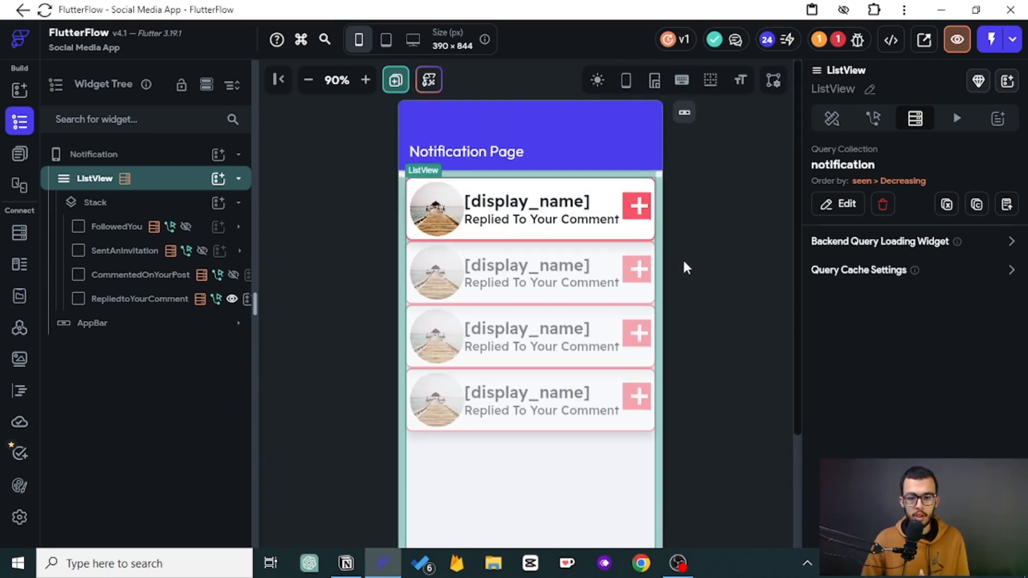
{"action": "left_click", "coordinate": [142, 275]}
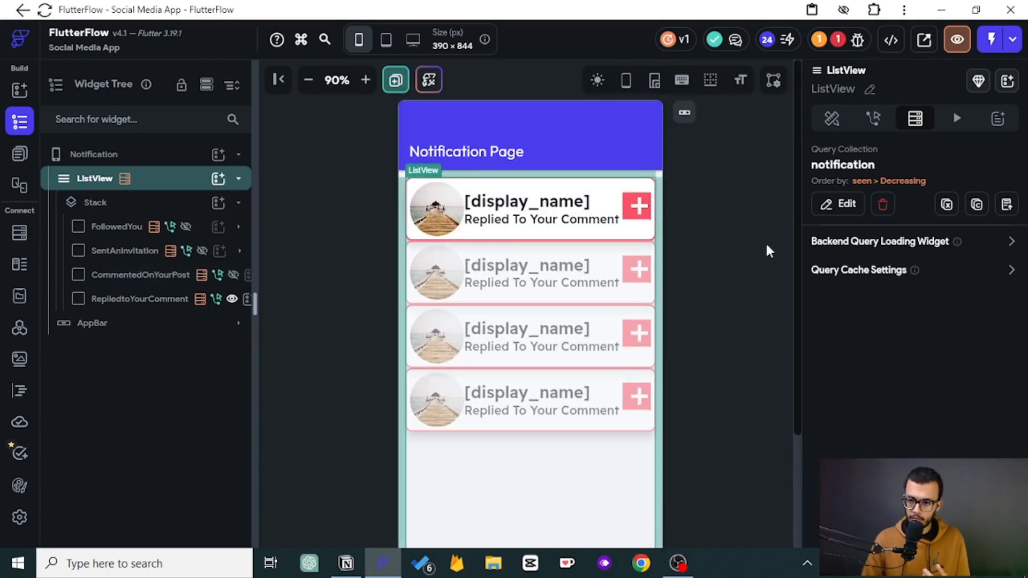
{"action": "left_click", "coordinate": [878, 119]}
{"action": "left_click", "coordinate": [976, 200]}
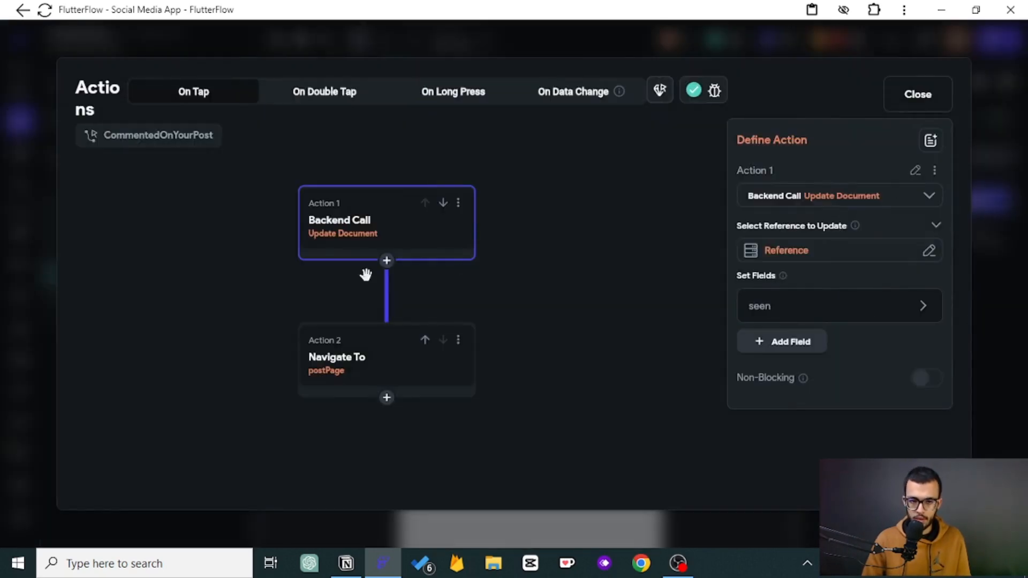
{"action": "left_click", "coordinate": [772, 316]}
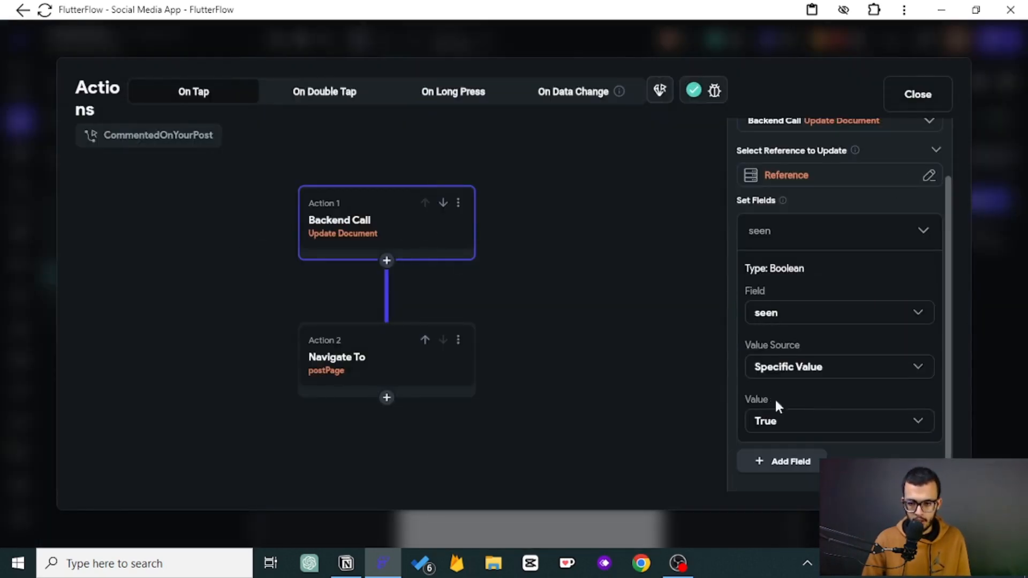
{"action": "left_click", "coordinate": [917, 96]}
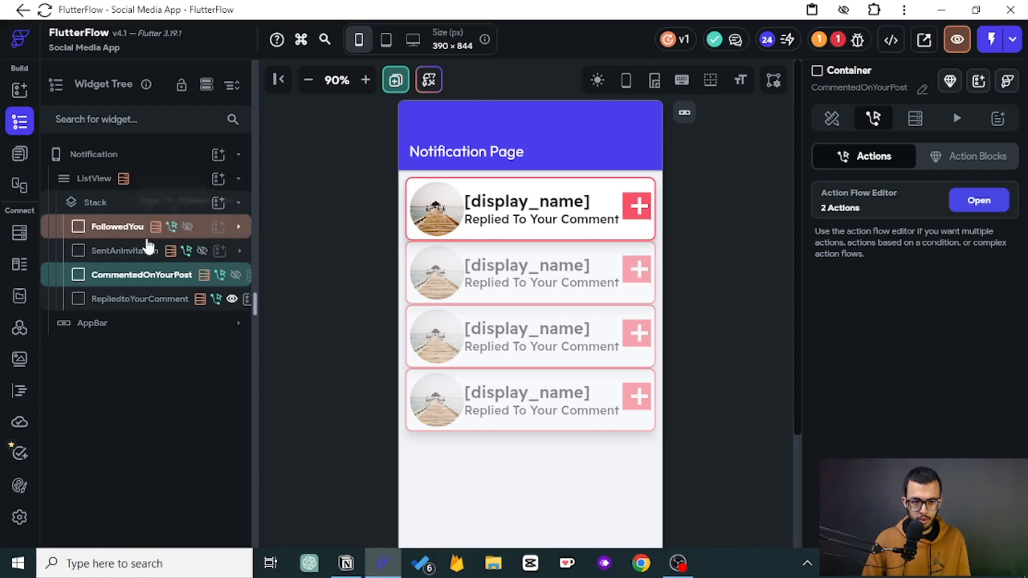
- Review the FollowedYou container's tap actions and the seen field of its Update Document action
{"action": "left_click", "coordinate": [126, 236]}
{"action": "left_click", "coordinate": [878, 121]}
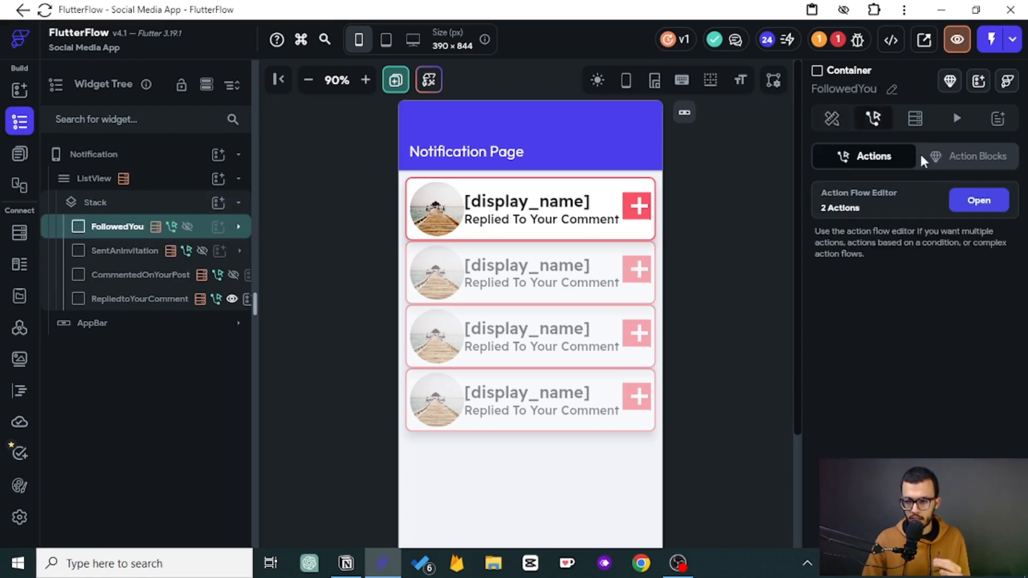
{"action": "left_click", "coordinate": [964, 206]}
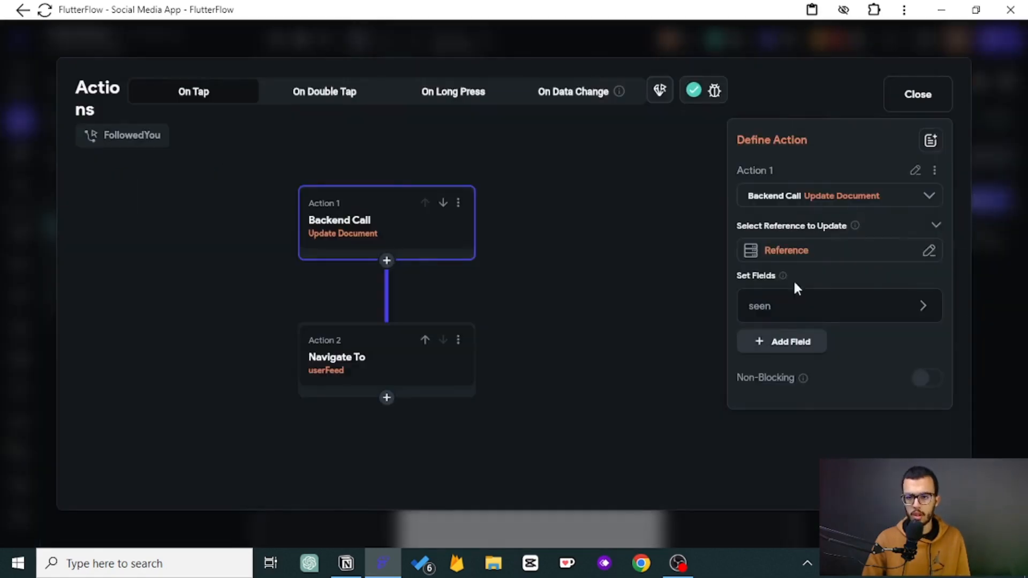
{"action": "left_click", "coordinate": [829, 315]}
{"action": "scroll", "coordinate": [828, 315], "scroll_direction": "down", "scroll_amount": 2}
{"action": "left_click", "coordinate": [917, 94]}
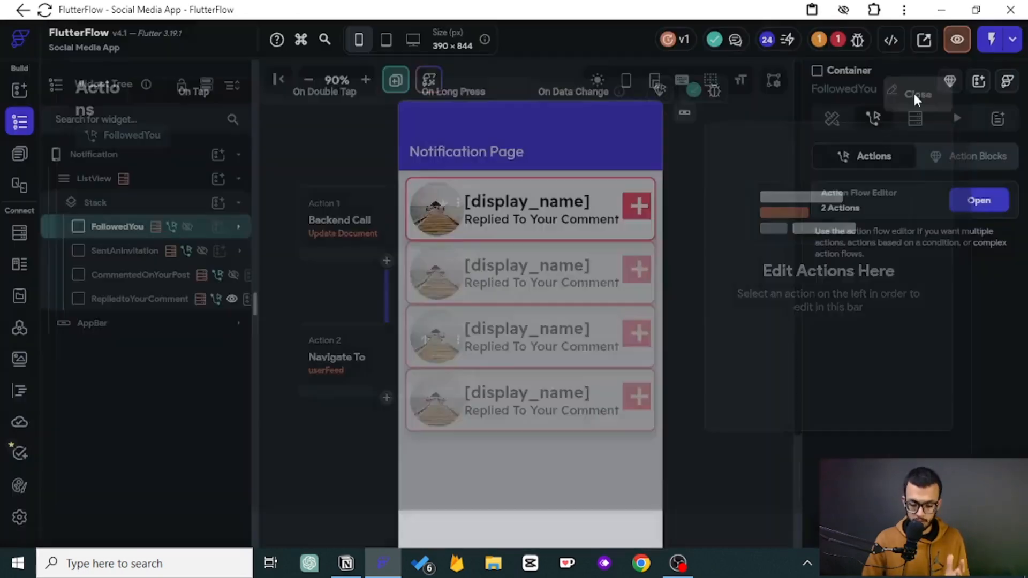